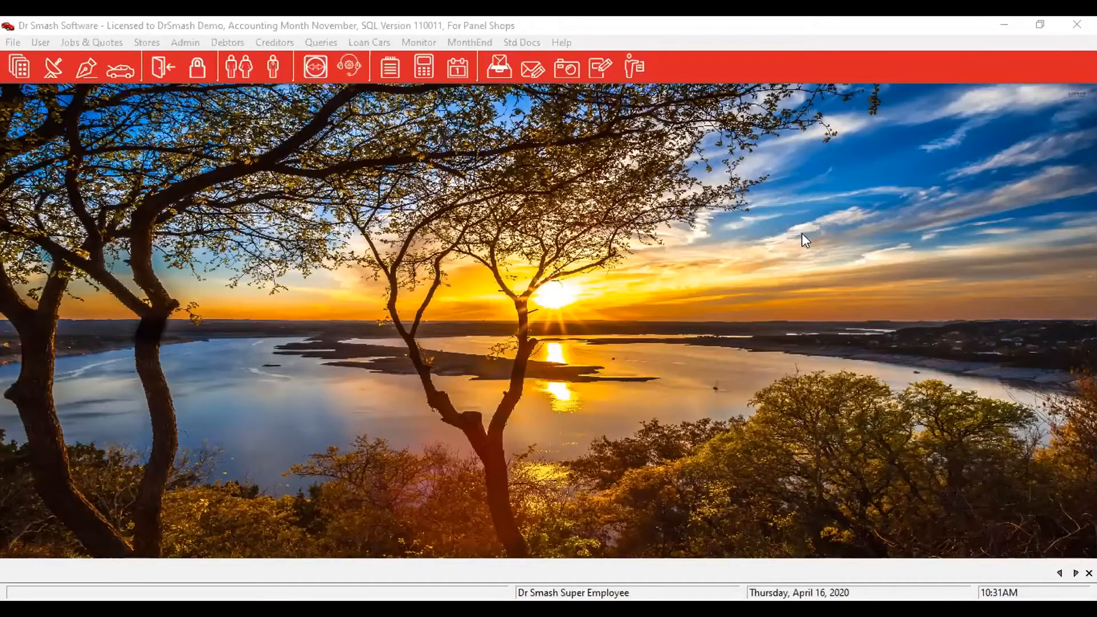
Open the November 2019 Months Purchase Summary and jump the supplier list to 'har'.
{"action": "left_click", "coordinate": [273, 40]}
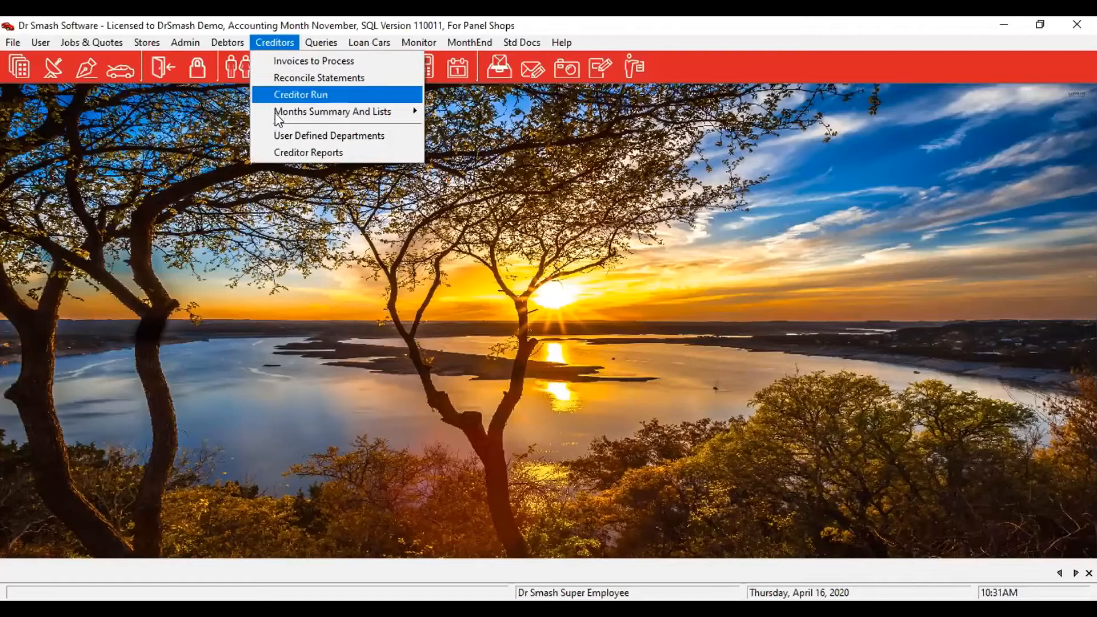
{"action": "mouse_move", "coordinate": [275, 112]}
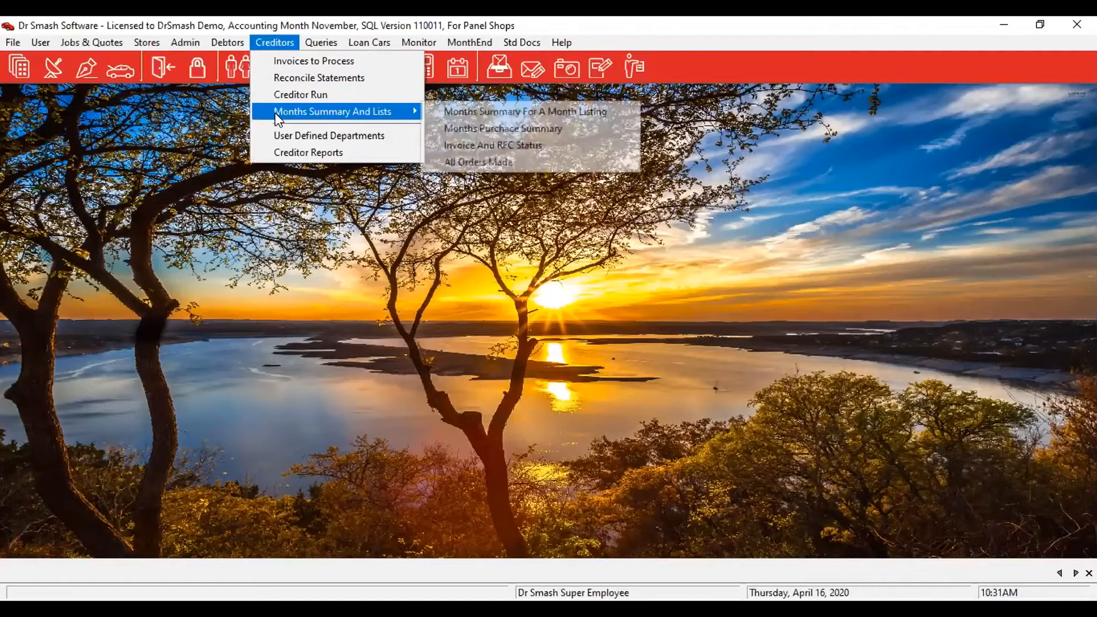
{"action": "left_click", "coordinate": [492, 130]}
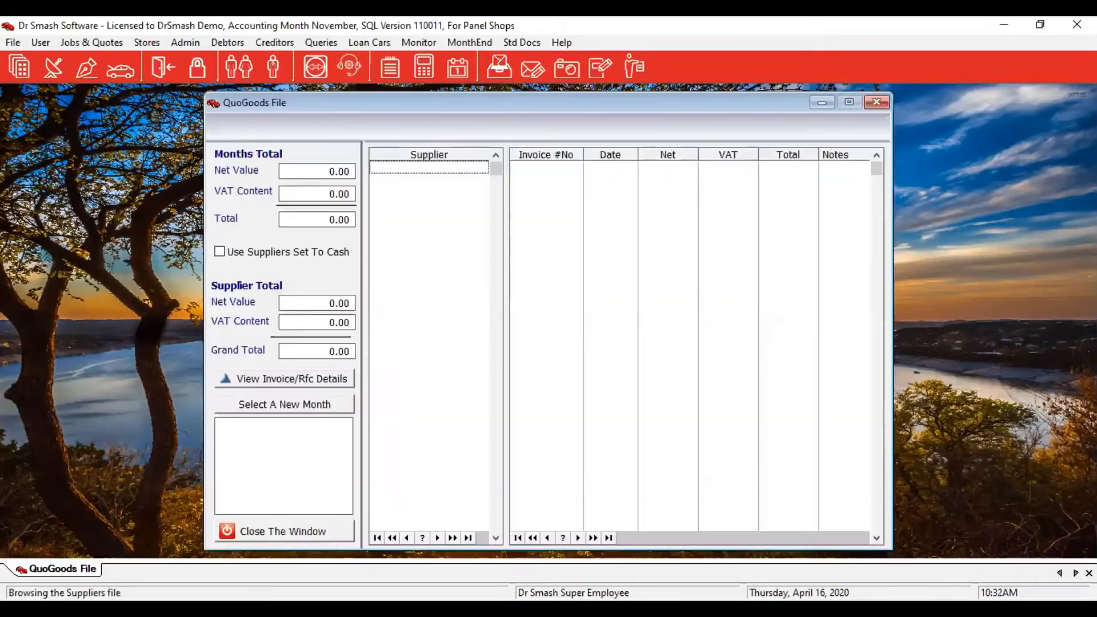
{"action": "left_click", "coordinate": [408, 337]}
{"action": "type", "text": "har"}
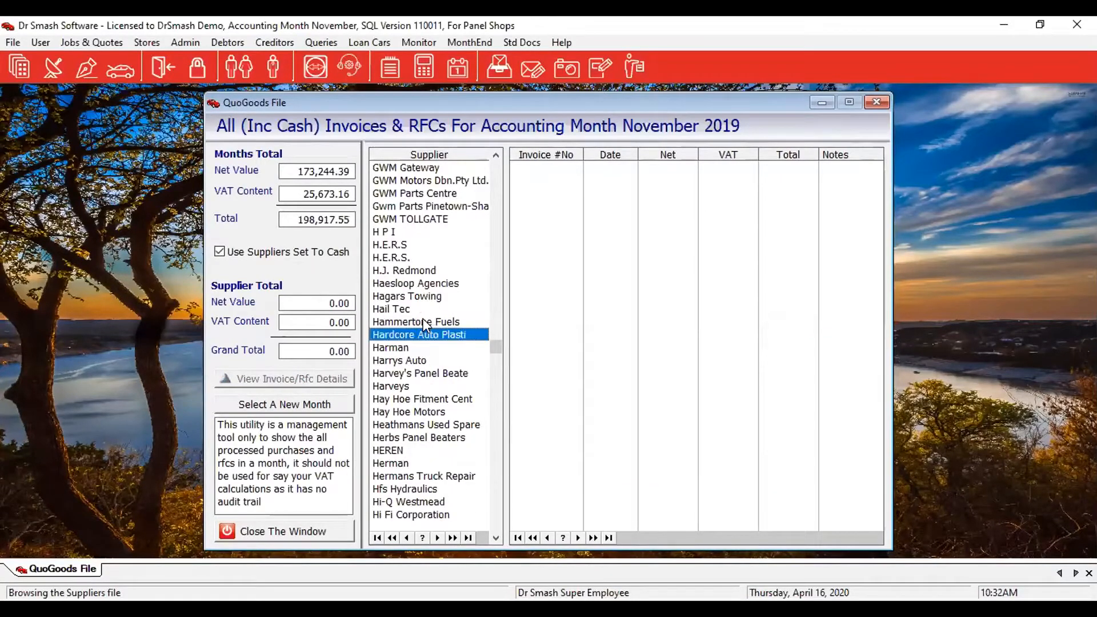
Display Harman's 9,775.00 invoice and -23.00 RFC, with a 9,752.00 supplier total.
{"action": "left_click", "coordinate": [398, 349]}
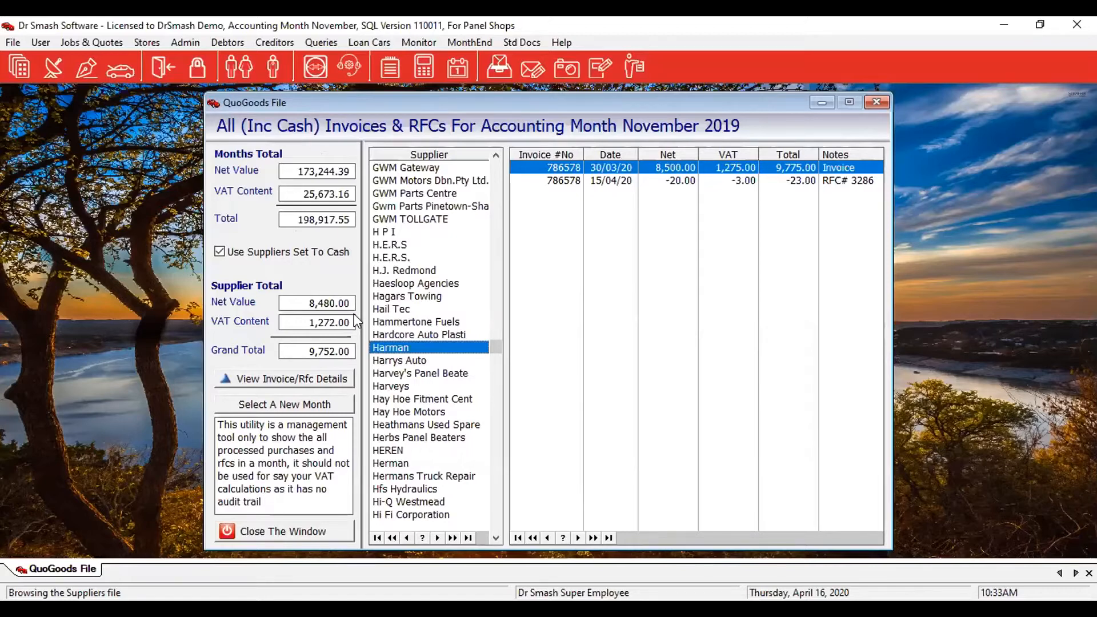
{"action": "left_click", "coordinate": [324, 43]}
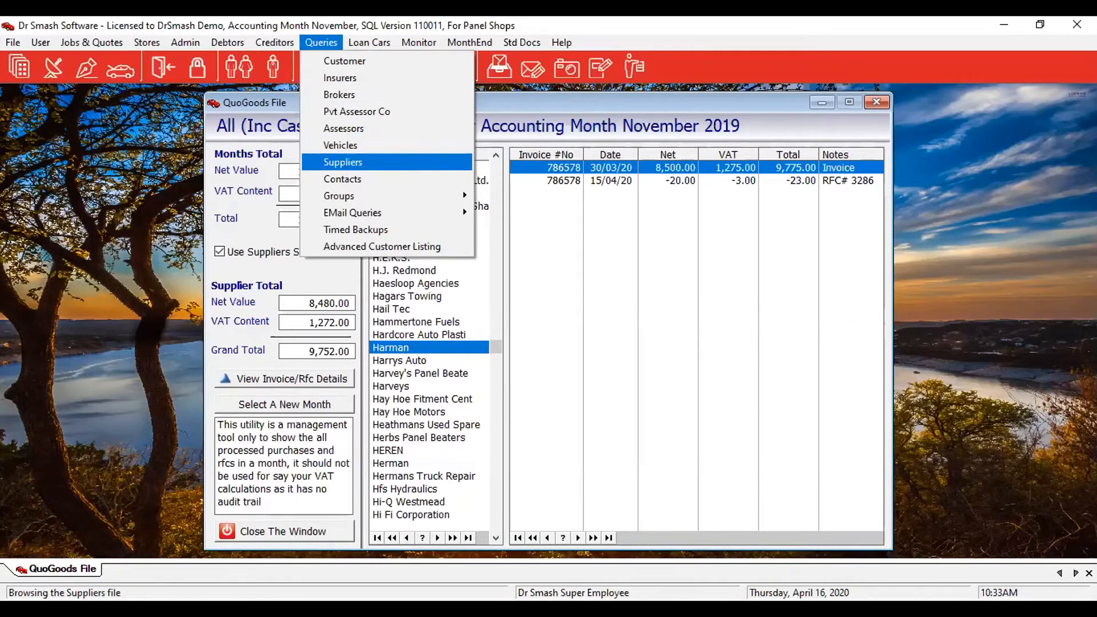
Find 2154 Harman in the Suppliers query by typing 'har' and open it for editing.
{"action": "left_click", "coordinate": [347, 164]}
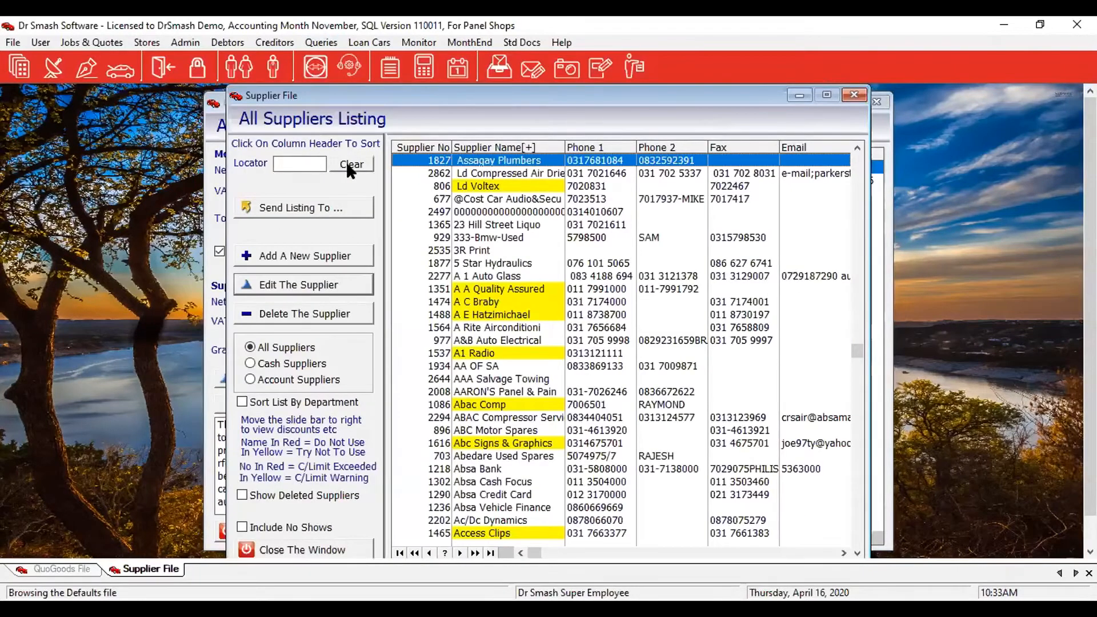
{"action": "type", "text": "har"}
{"action": "left_click", "coordinate": [486, 174]}
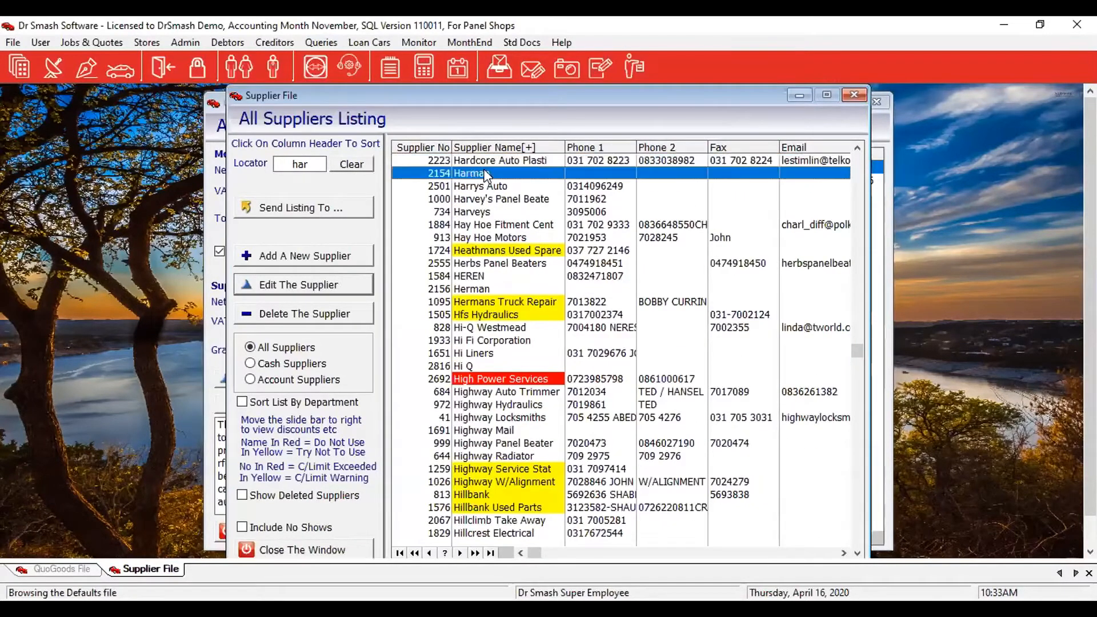
{"action": "left_click", "coordinate": [324, 288]}
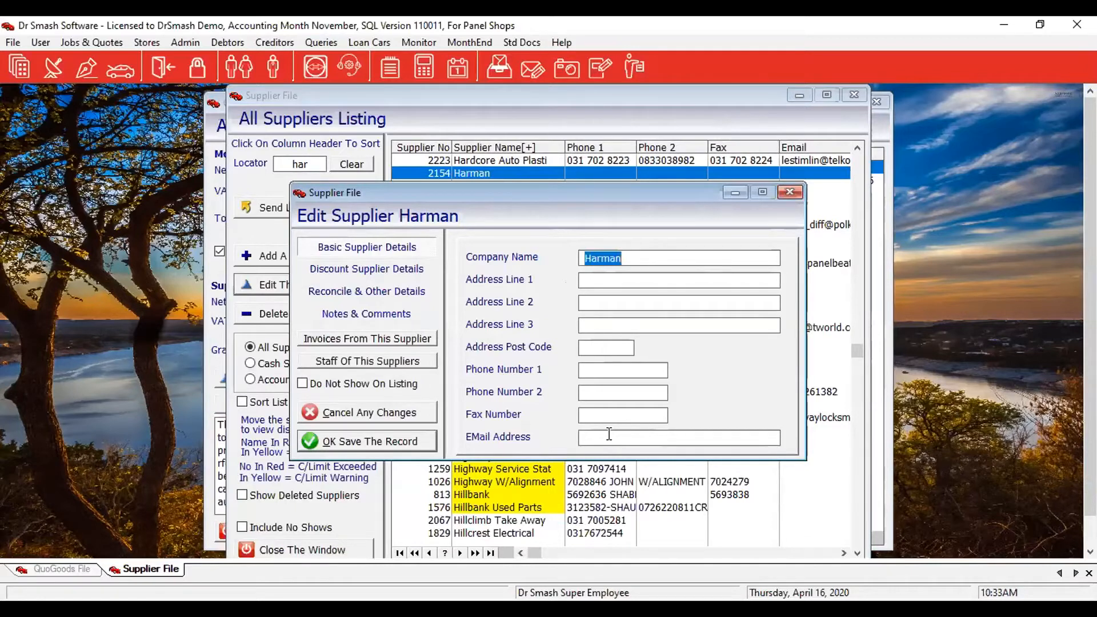
Enter our account number with Harman on the Discount Supplier Details page.
{"action": "left_click", "coordinate": [350, 272]}
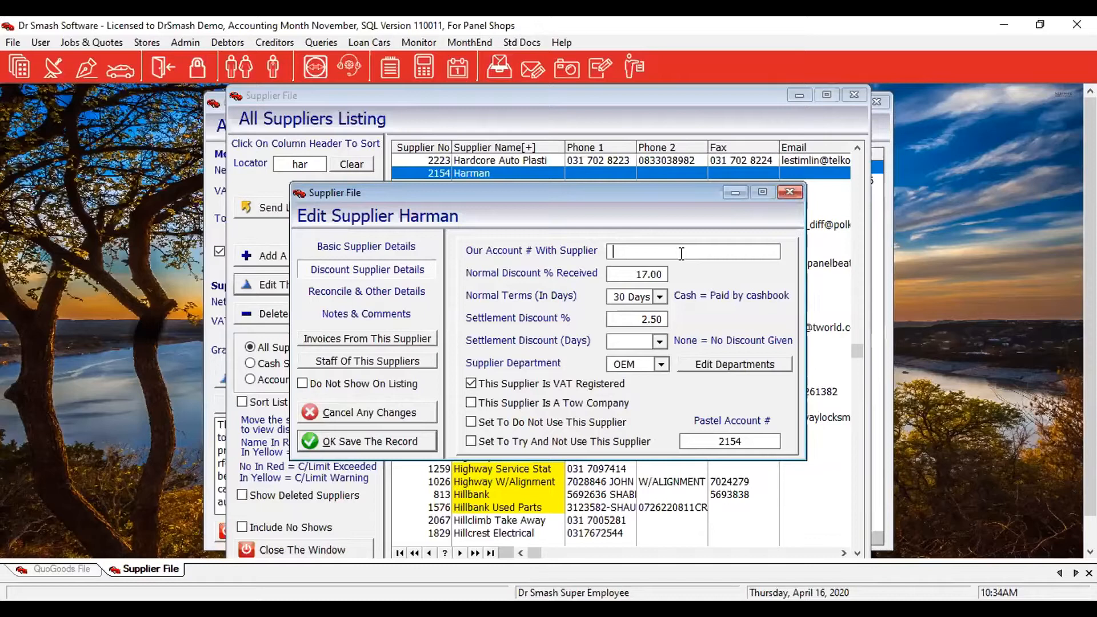
{"action": "type", "text": "ds001"}
Keep normal terms at 30 Days and set the settlement discount period to 30 Days.
{"action": "left_click", "coordinate": [658, 298]}
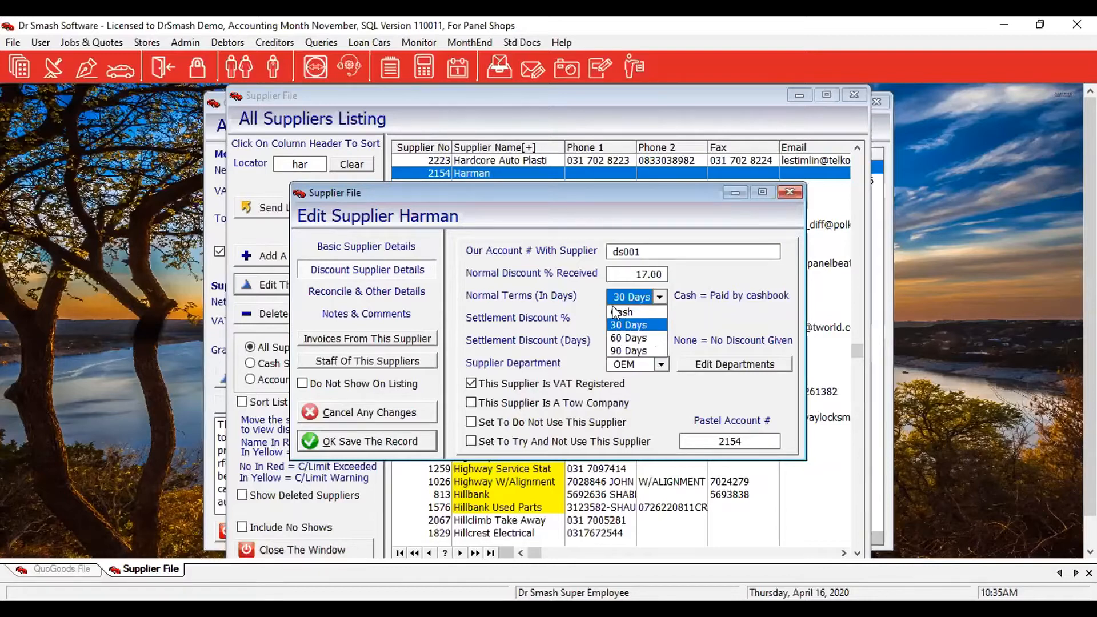
{"action": "left_click", "coordinate": [644, 295]}
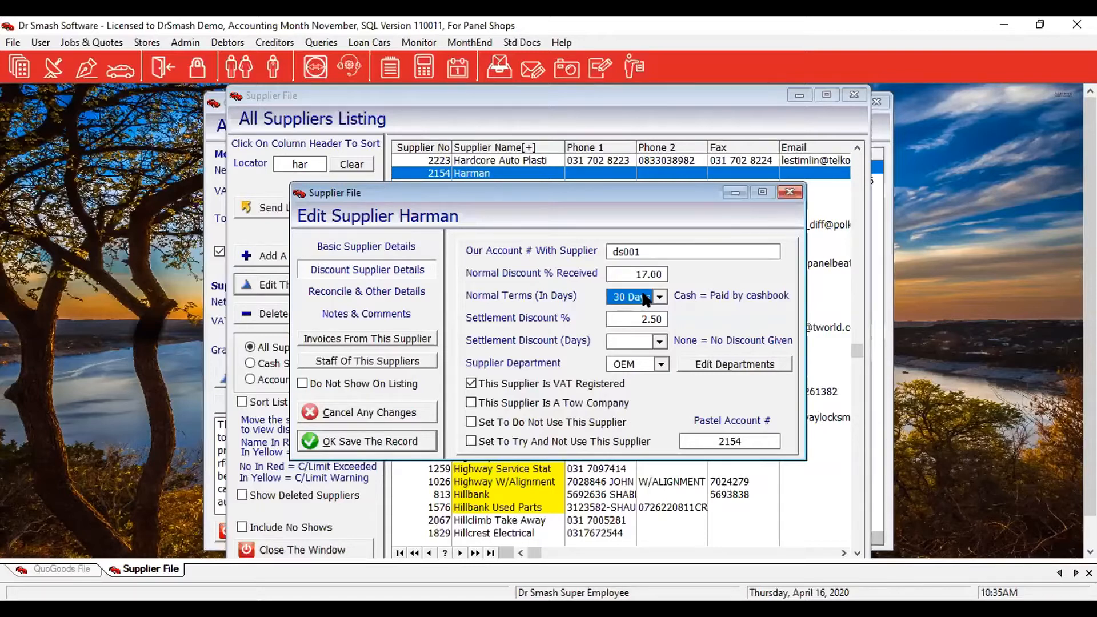
{"action": "left_click", "coordinate": [659, 342]}
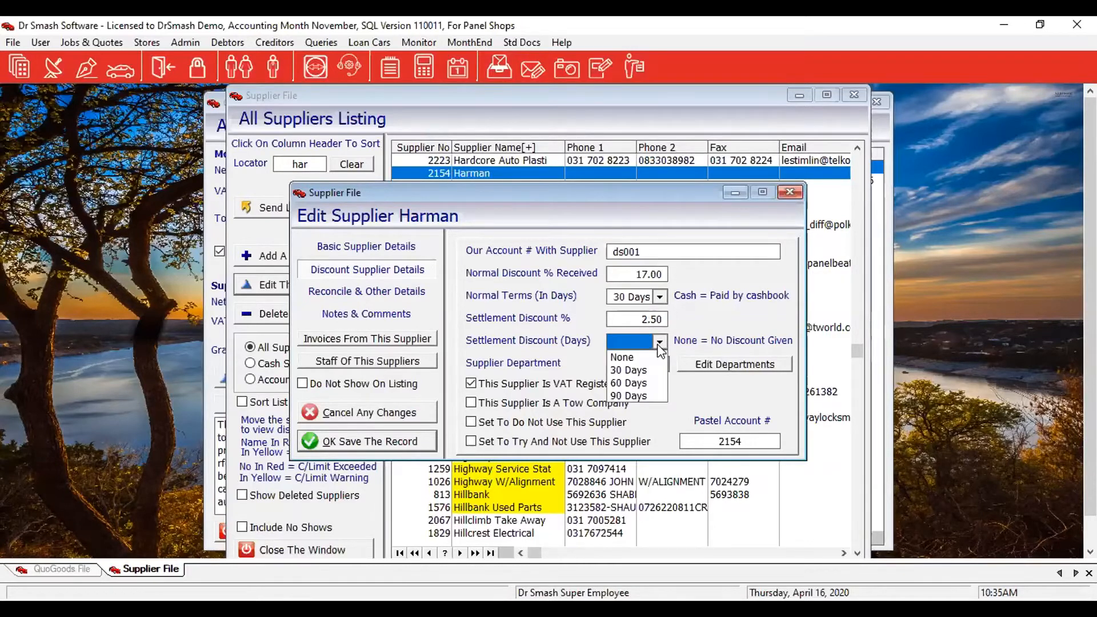
{"action": "left_click", "coordinate": [632, 373]}
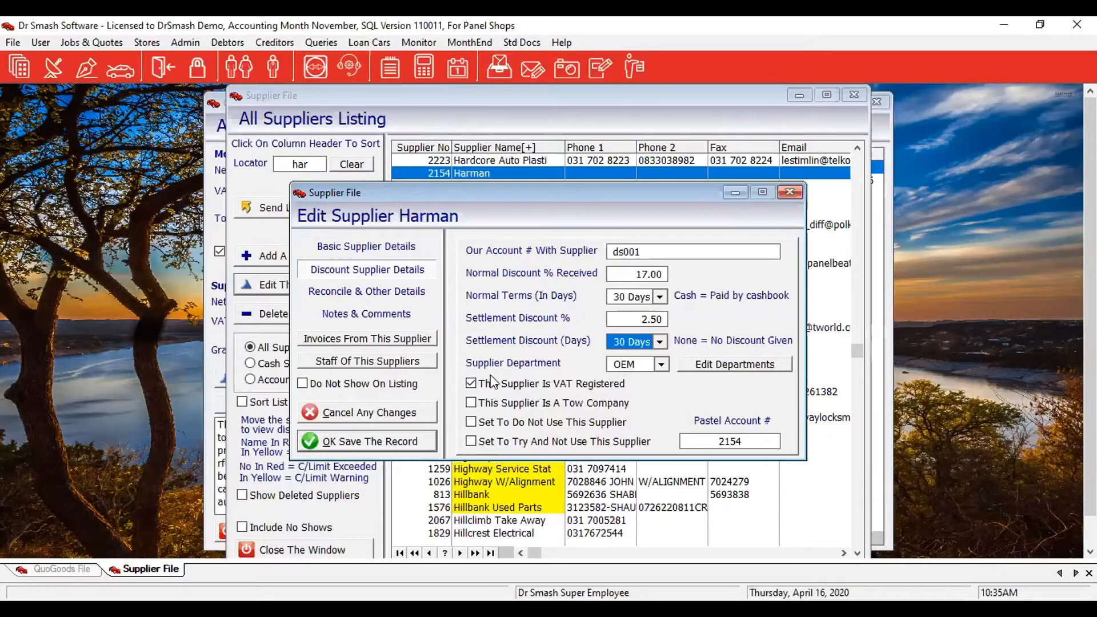
Keep Harman's supplier department set to OEM.
{"action": "left_click", "coordinate": [661, 364]}
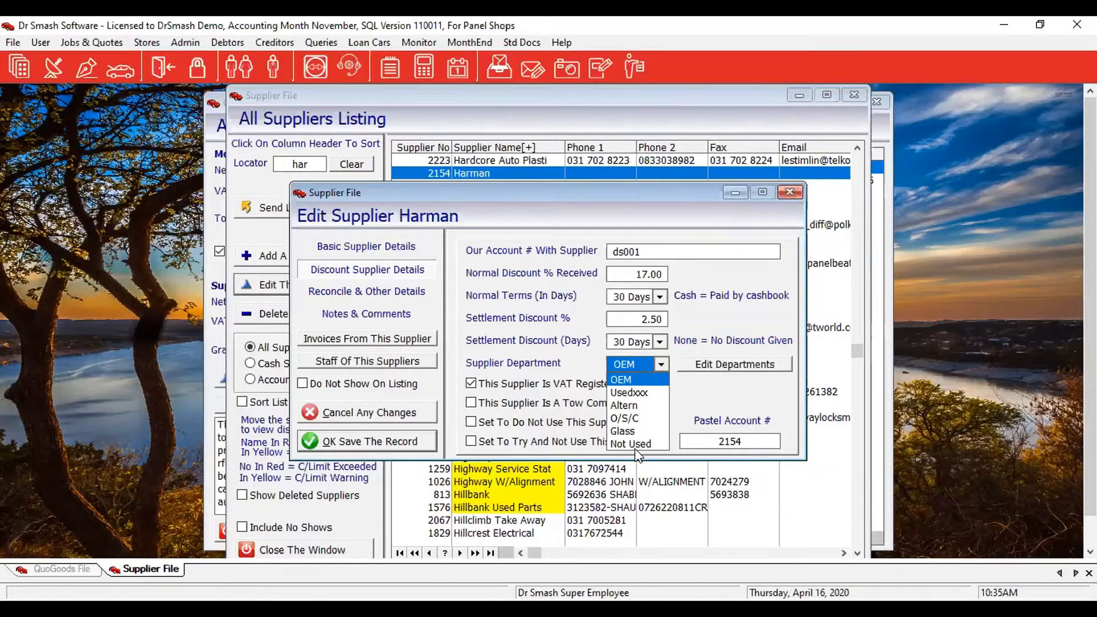
{"action": "left_click", "coordinate": [645, 365]}
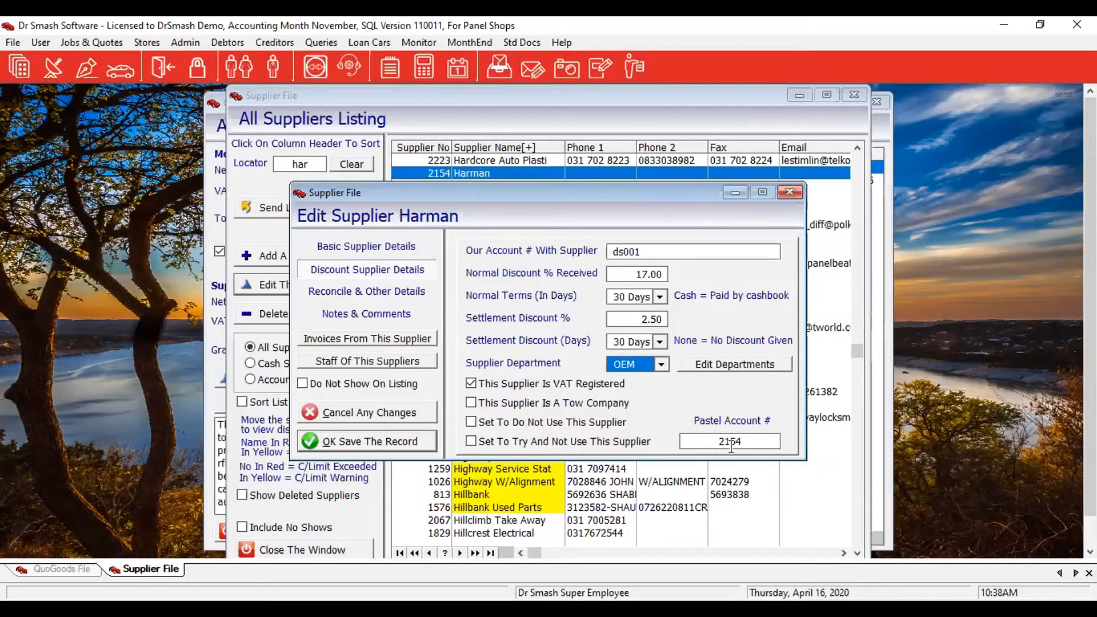
Under Reconcile & Other Details, enable credit limit watching and set a 10,000.00 limit.
{"action": "left_click", "coordinate": [318, 296]}
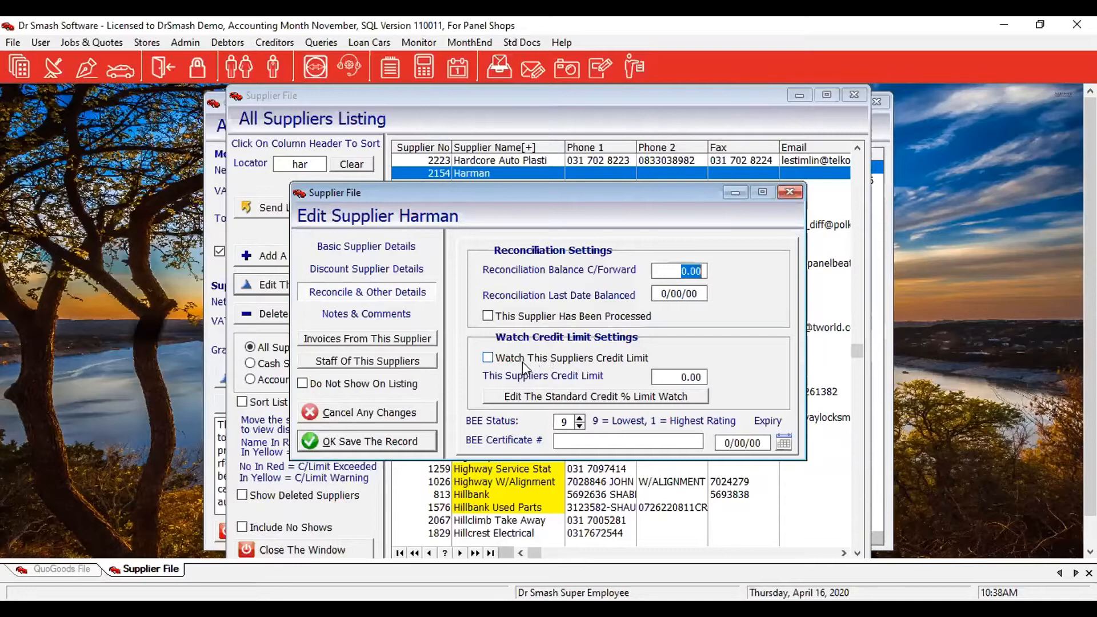
{"action": "left_click", "coordinate": [488, 357]}
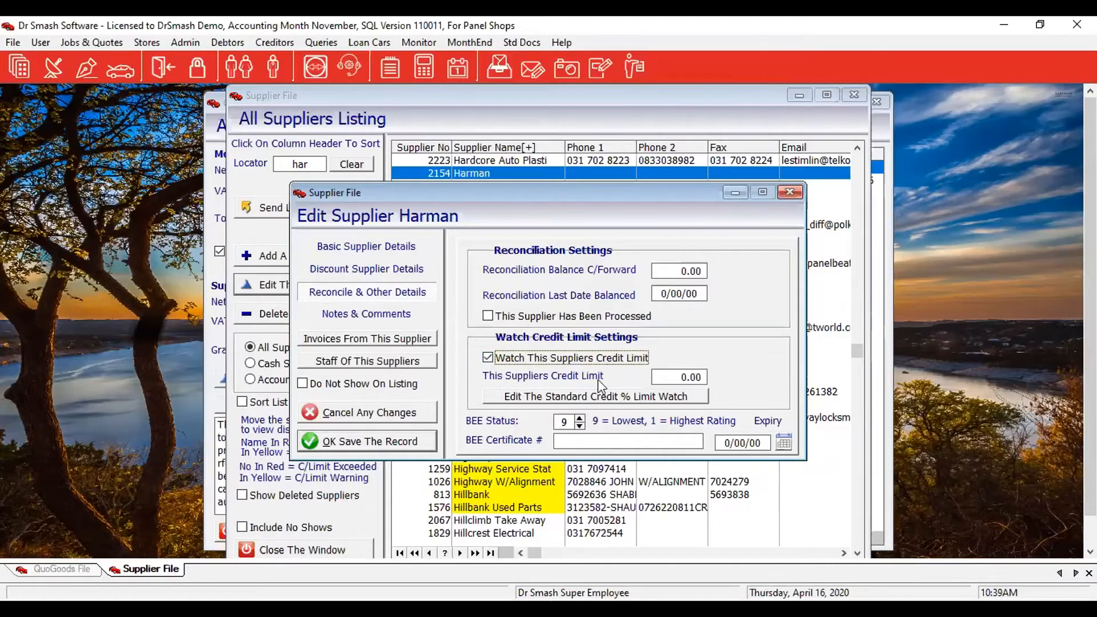
{"action": "left_click", "coordinate": [673, 377]}
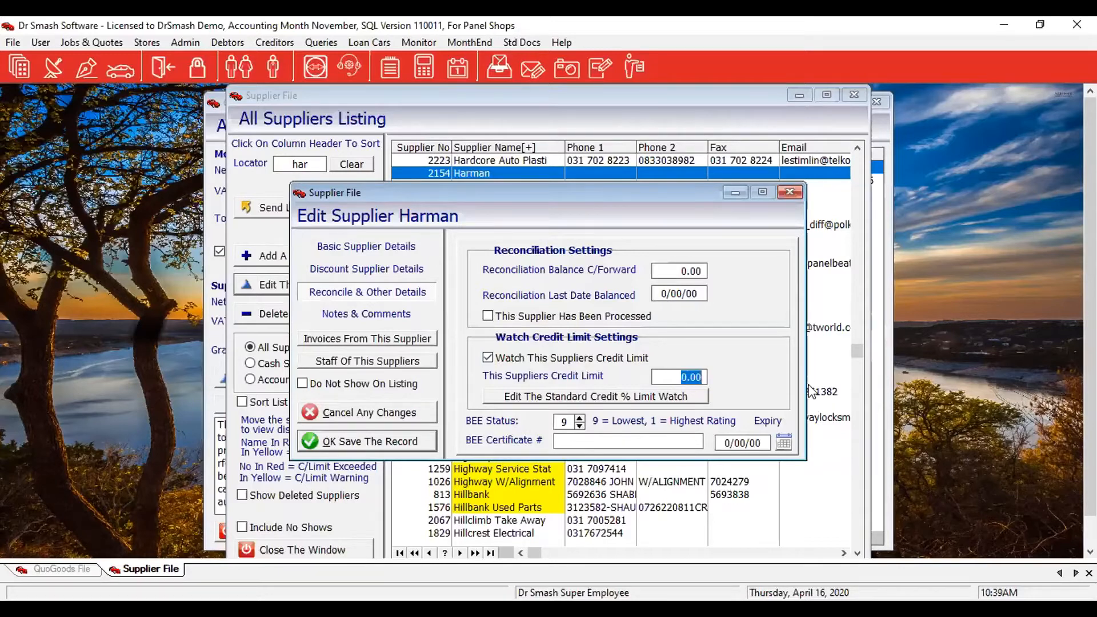
{"action": "type", "text": "10000"}
{"action": "key", "text": "Tab"}
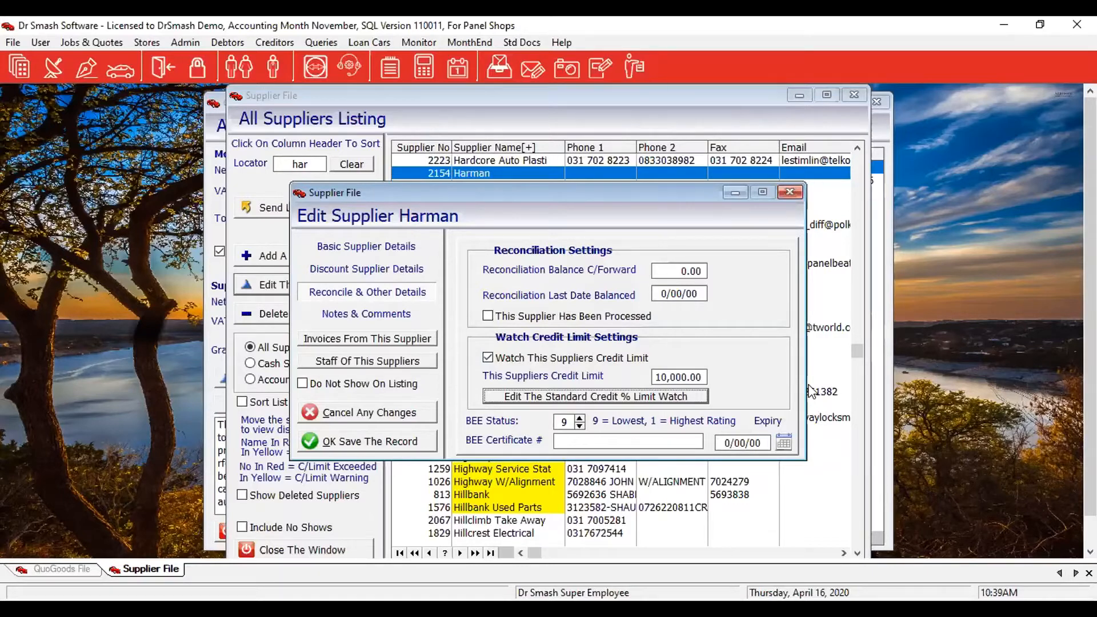
Set the standard credit limit warning to notify at 20 percent below the limit.
{"action": "left_click", "coordinate": [592, 398]}
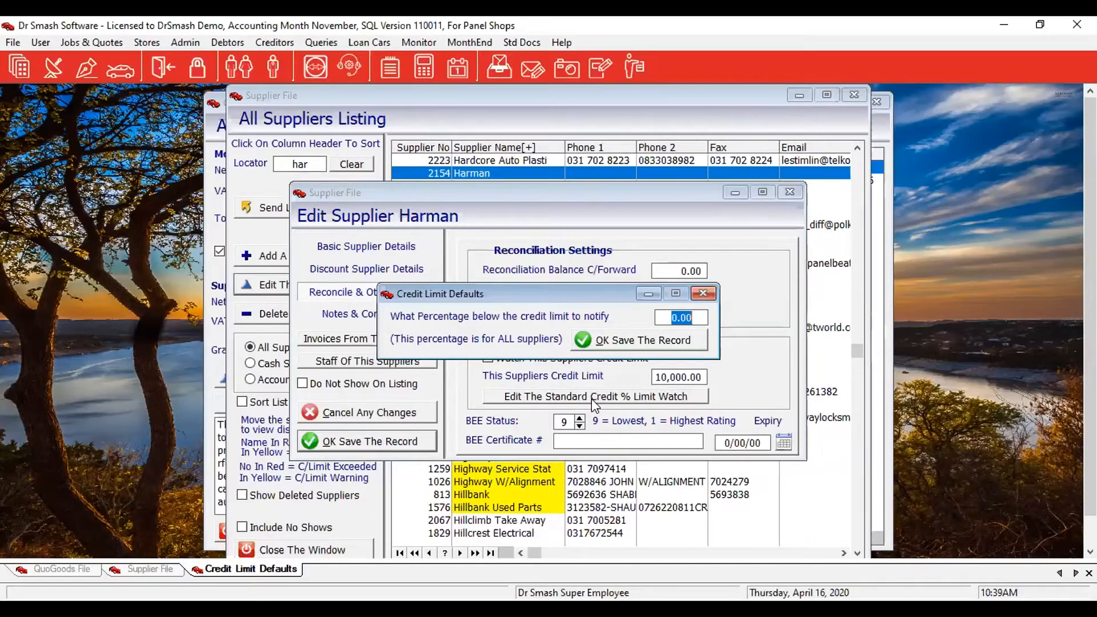
{"action": "type", "text": "20"}
{"action": "key", "text": "Tab"}
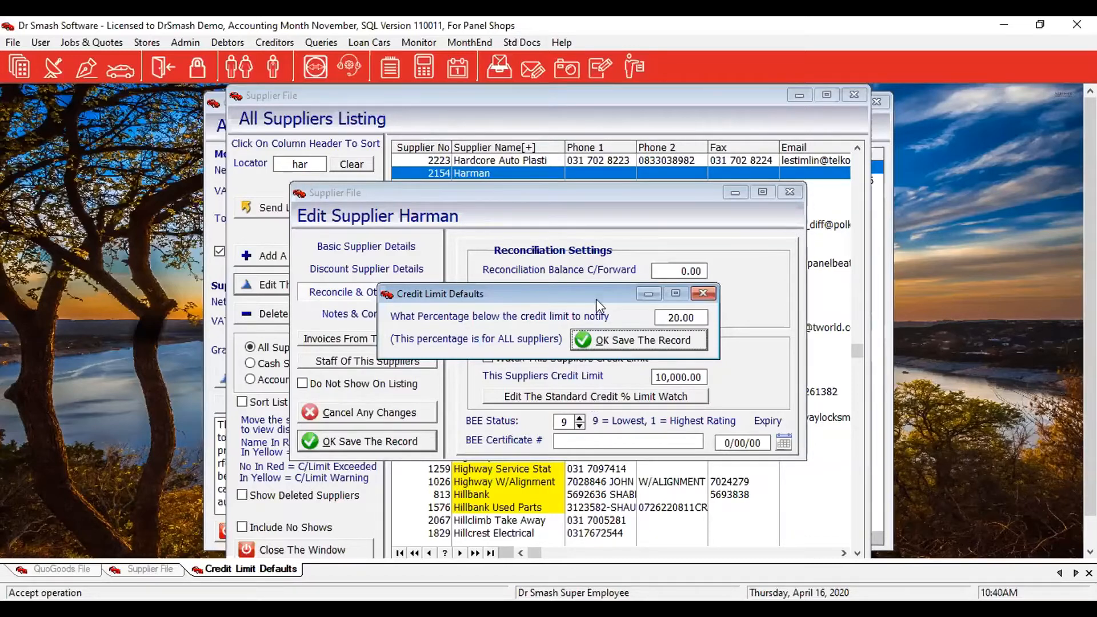
Save the 20 percent default and return to Harman's reconciliation settings.
{"action": "left_click", "coordinate": [630, 334]}
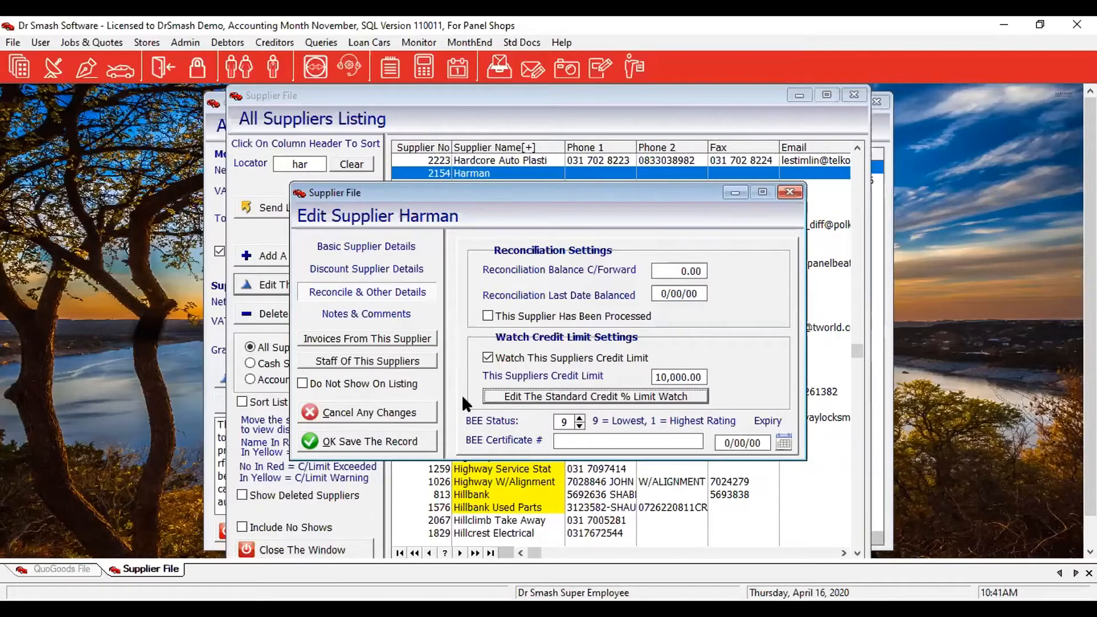
From Notes & Comments, open Staff Of This Supplier to list Harman's single employee.
{"action": "left_click", "coordinate": [342, 318]}
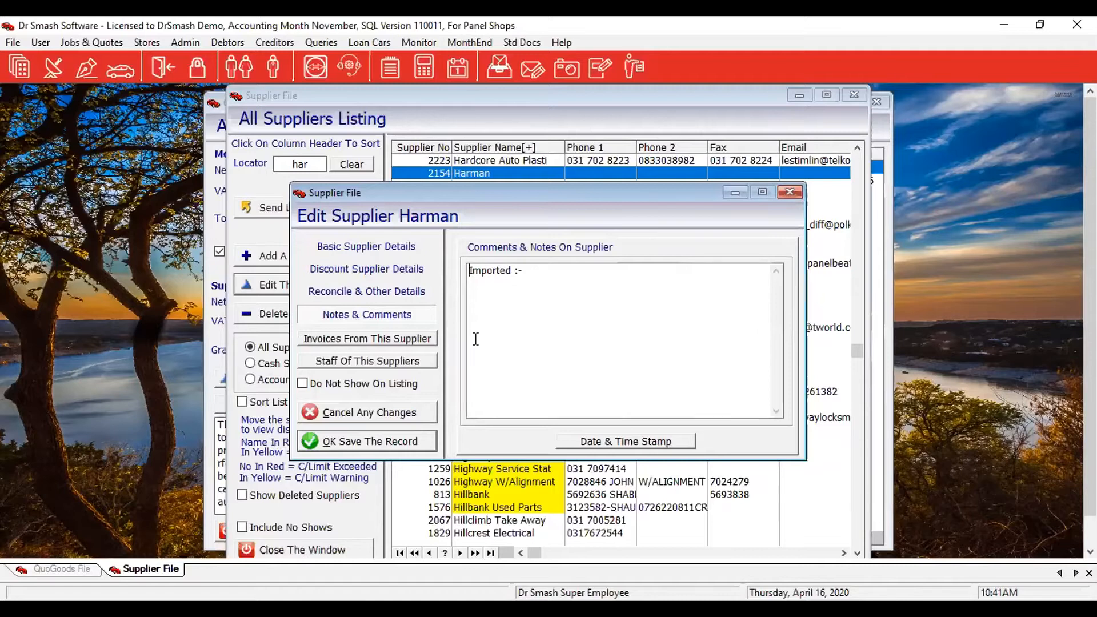
{"action": "left_click", "coordinate": [340, 362]}
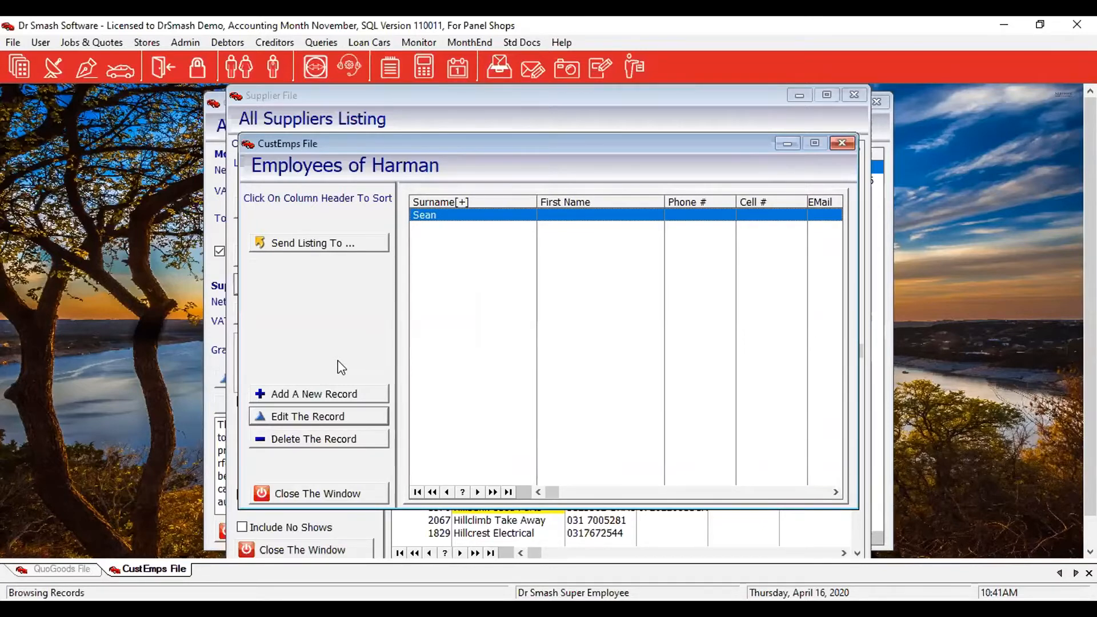
Add a new clerk with surname and first names to Harman's employees, save, and close the list.
{"action": "left_click", "coordinate": [308, 388]}
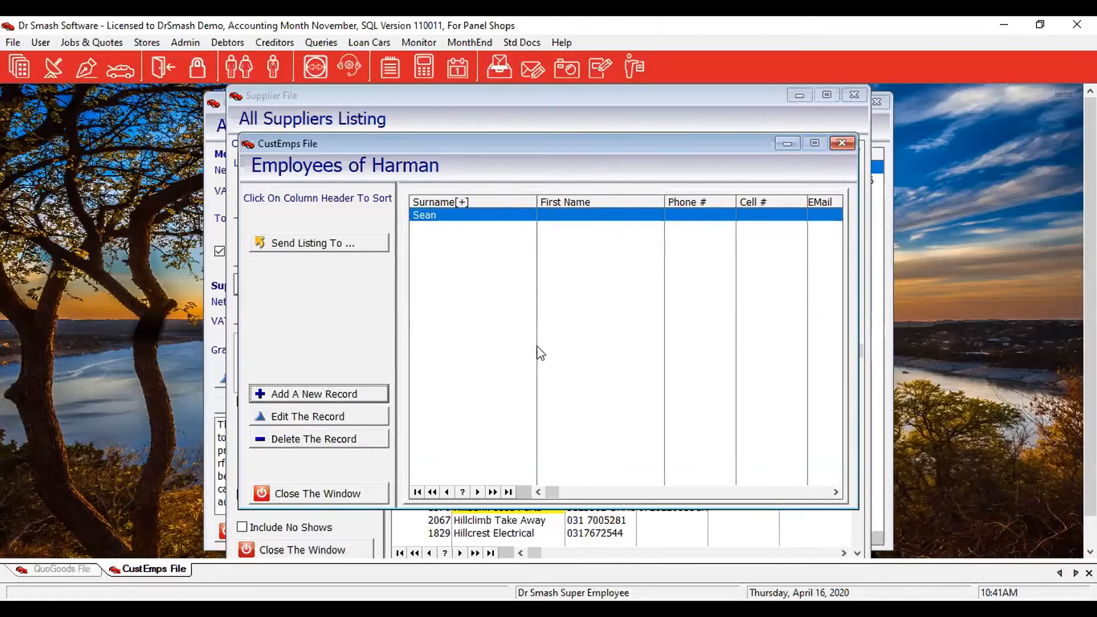
{"action": "left_click", "coordinate": [360, 394]}
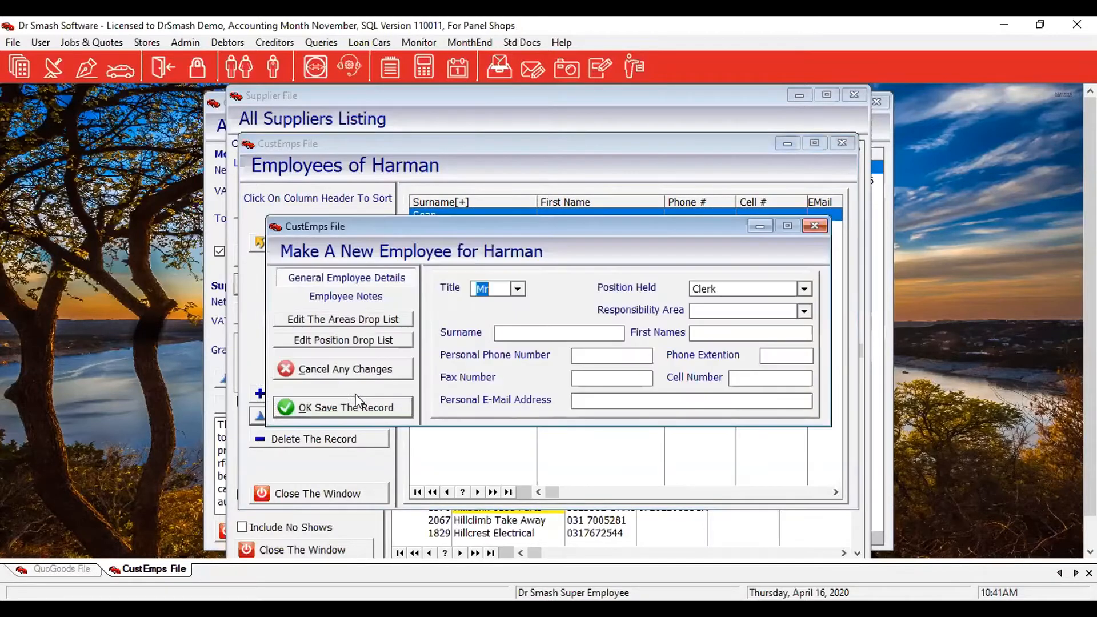
{"action": "left_click", "coordinate": [535, 331]}
{"action": "key", "text": "Tab"}
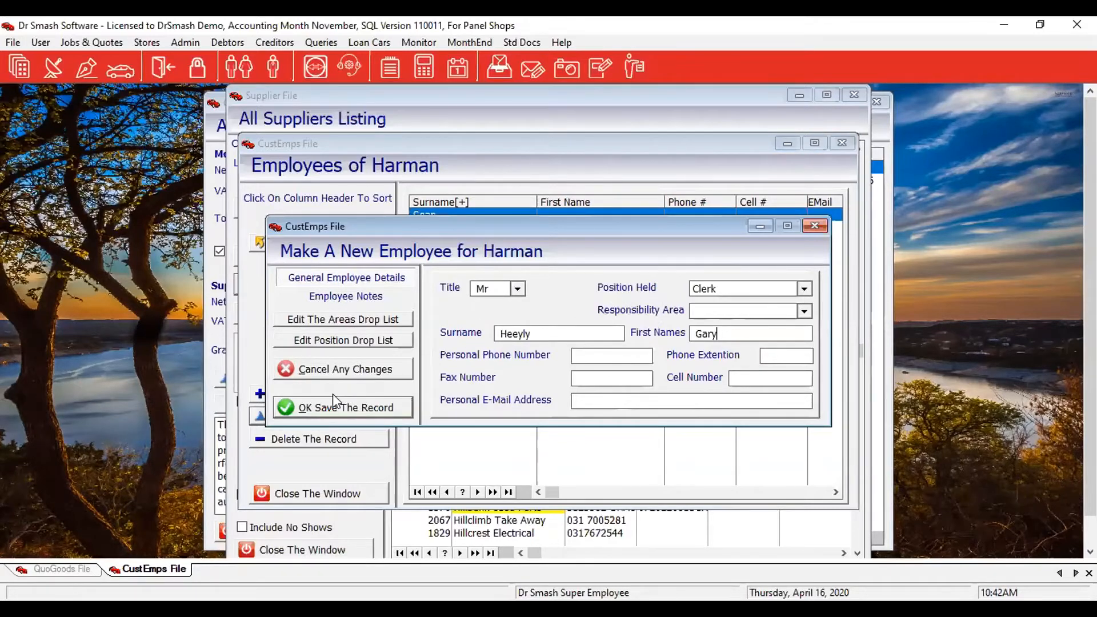
{"action": "left_click", "coordinate": [350, 411]}
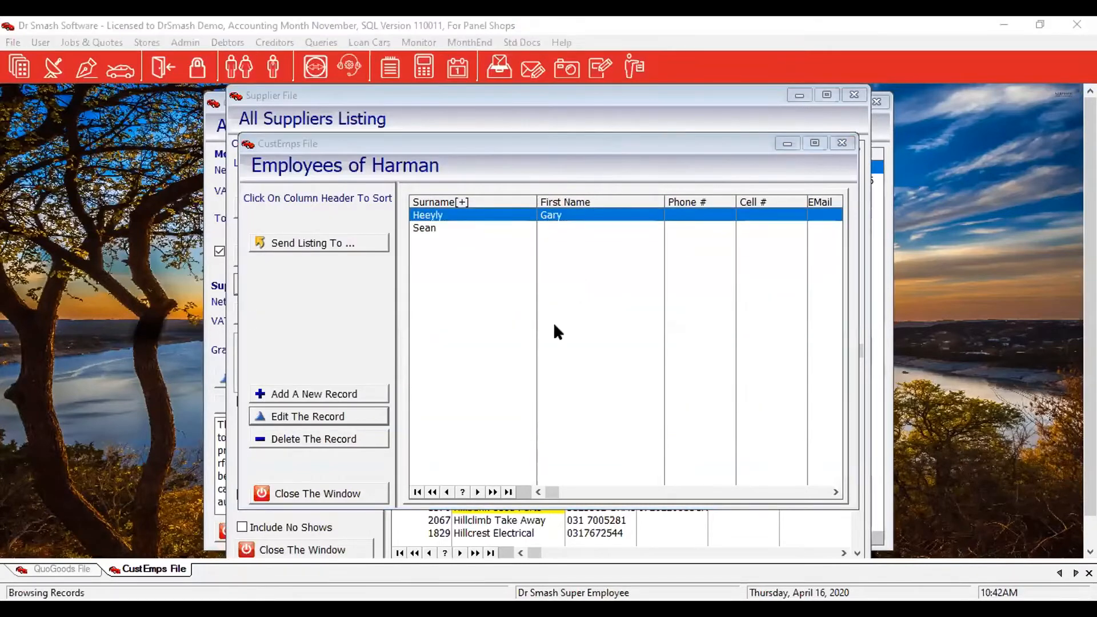
{"action": "left_click", "coordinate": [343, 496]}
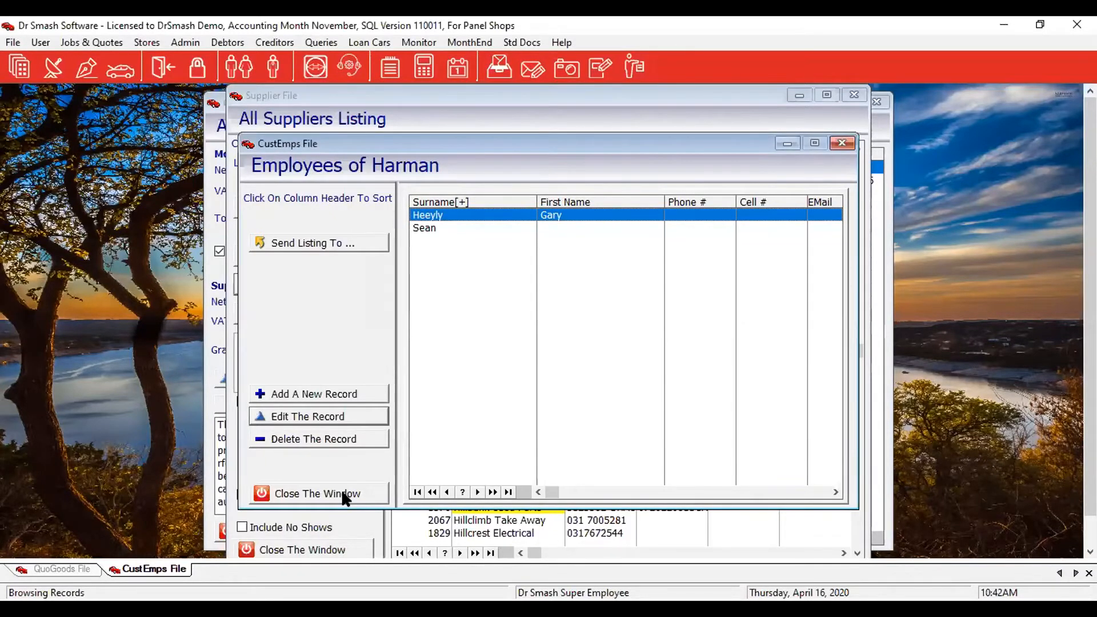
{"action": "key", "text": "Escape"}
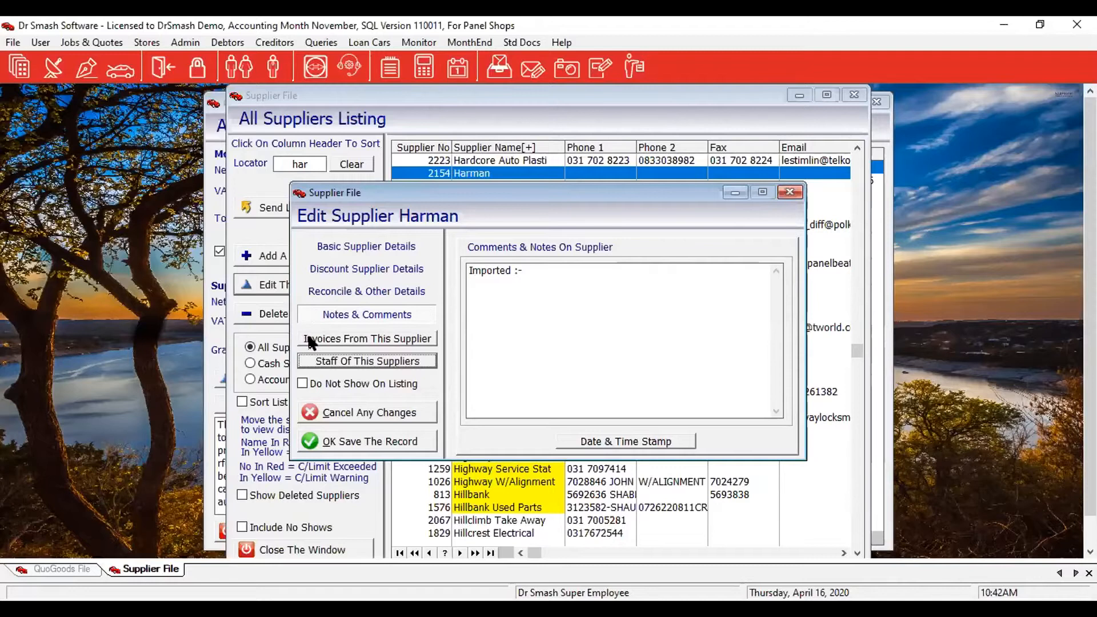
{"action": "left_click", "coordinate": [381, 340]}
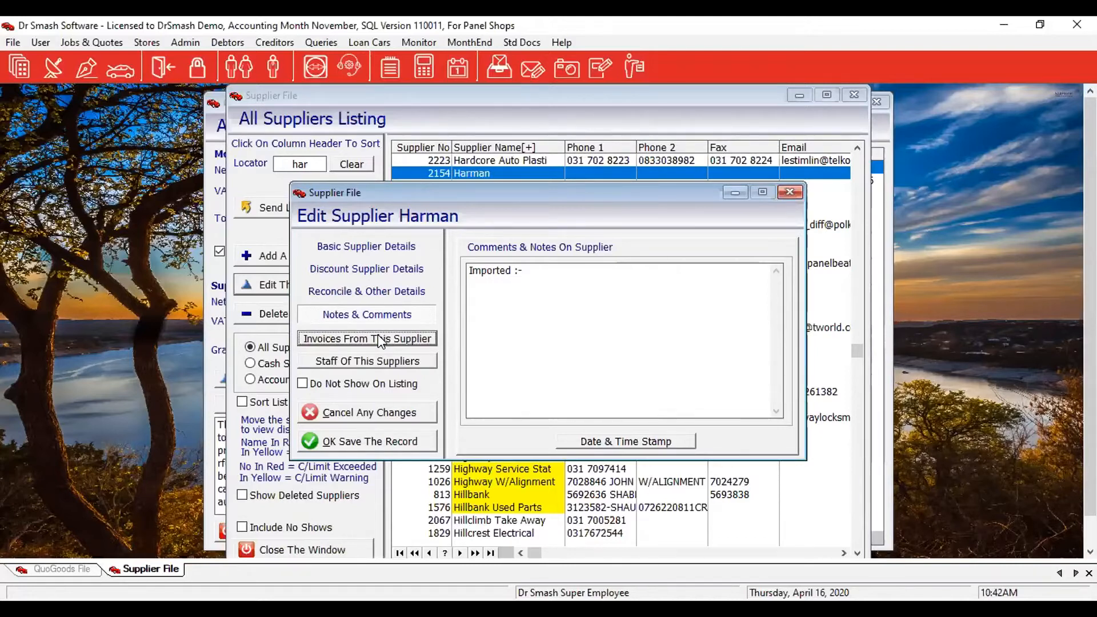
{"action": "left_click", "coordinate": [378, 335]}
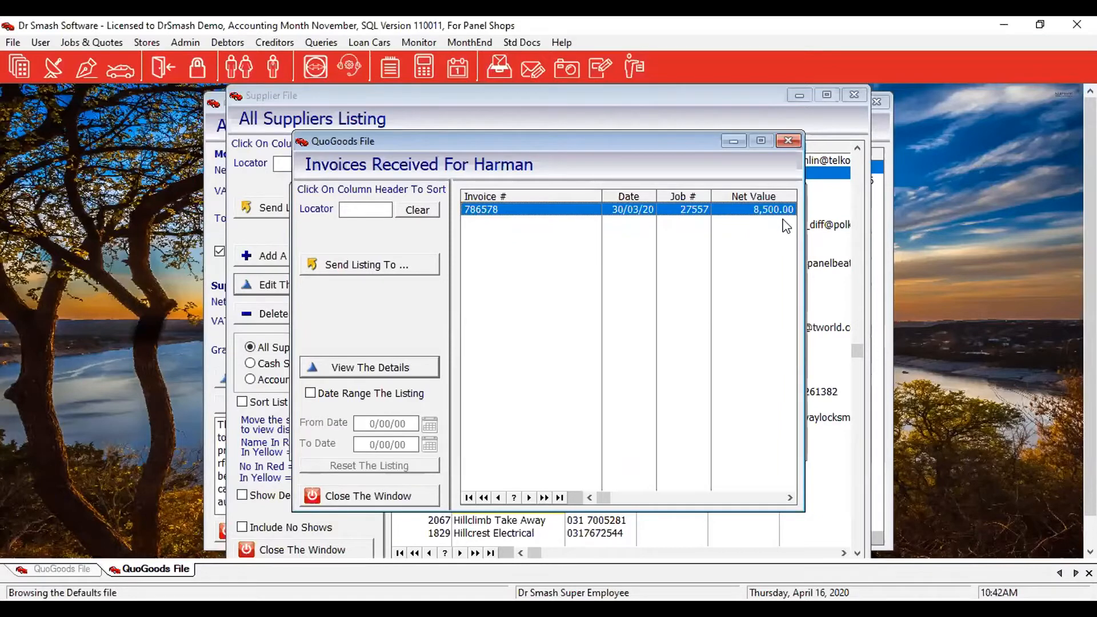
{"action": "left_click", "coordinate": [336, 396]}
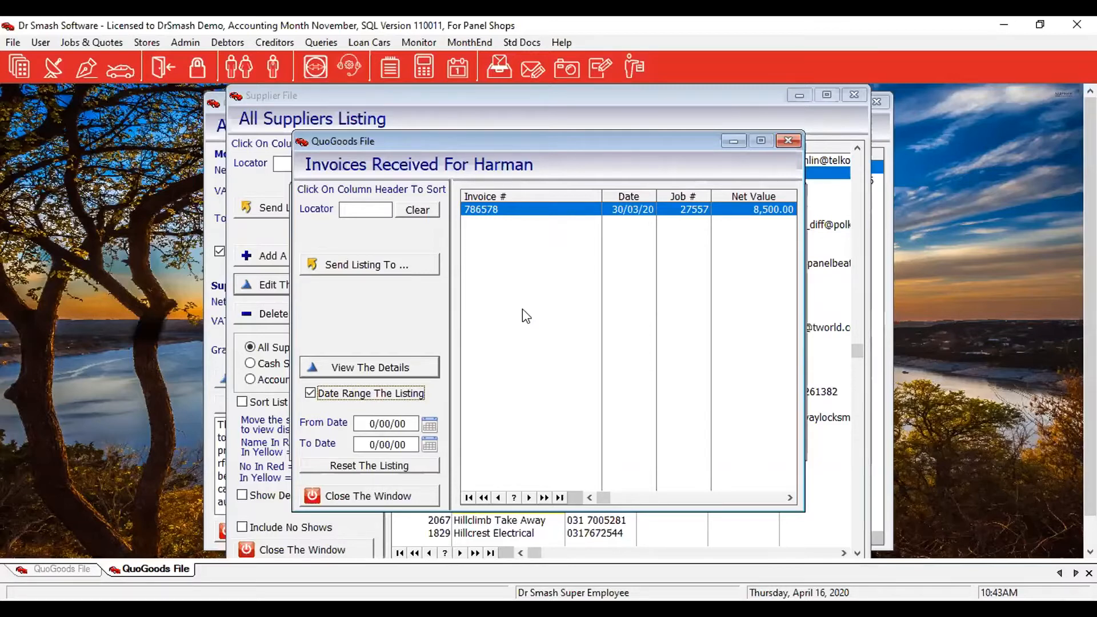
{"action": "left_click", "coordinate": [369, 494]}
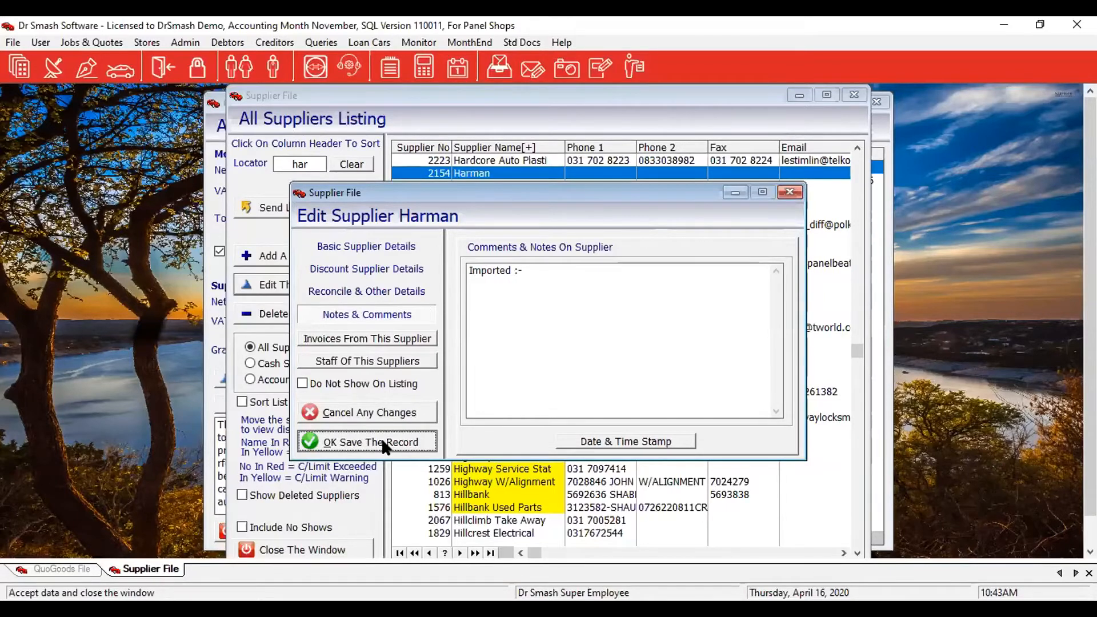
Save Harman's record and review November 2019 invoices and RFCs without cash suppliers (total 10,317.04).
{"action": "left_click", "coordinate": [381, 442]}
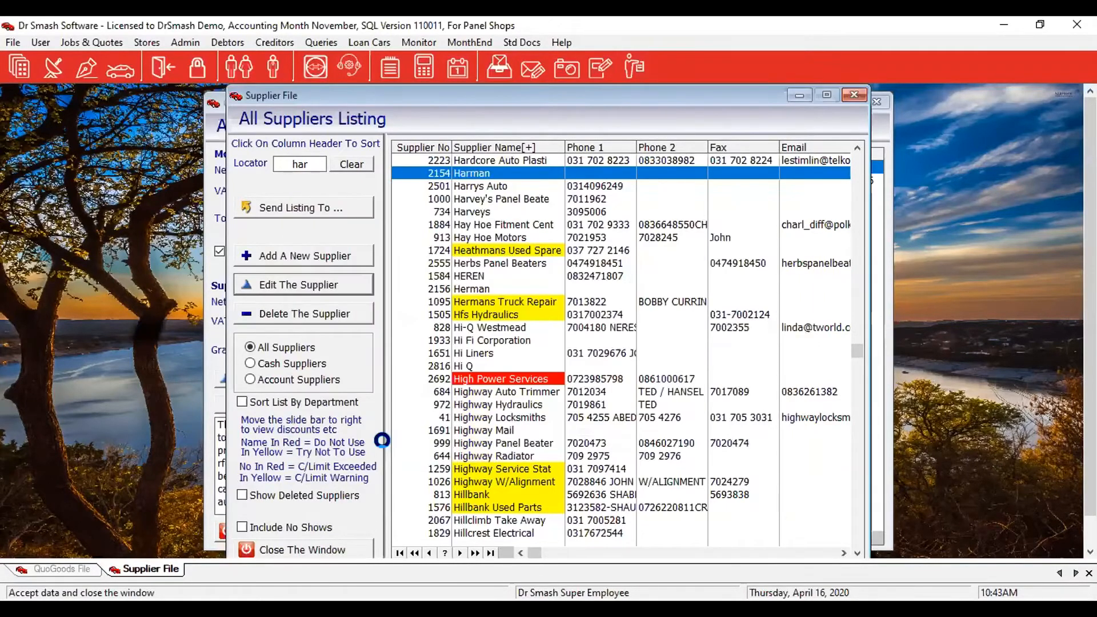
{"action": "left_click", "coordinate": [340, 555]}
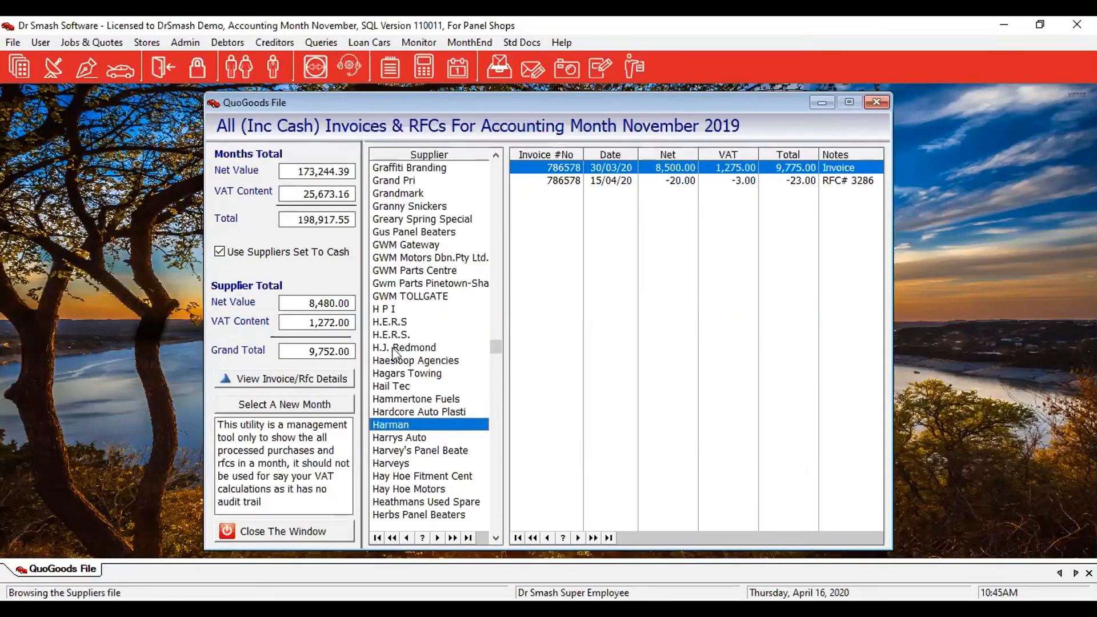
{"action": "left_click", "coordinate": [220, 251]}
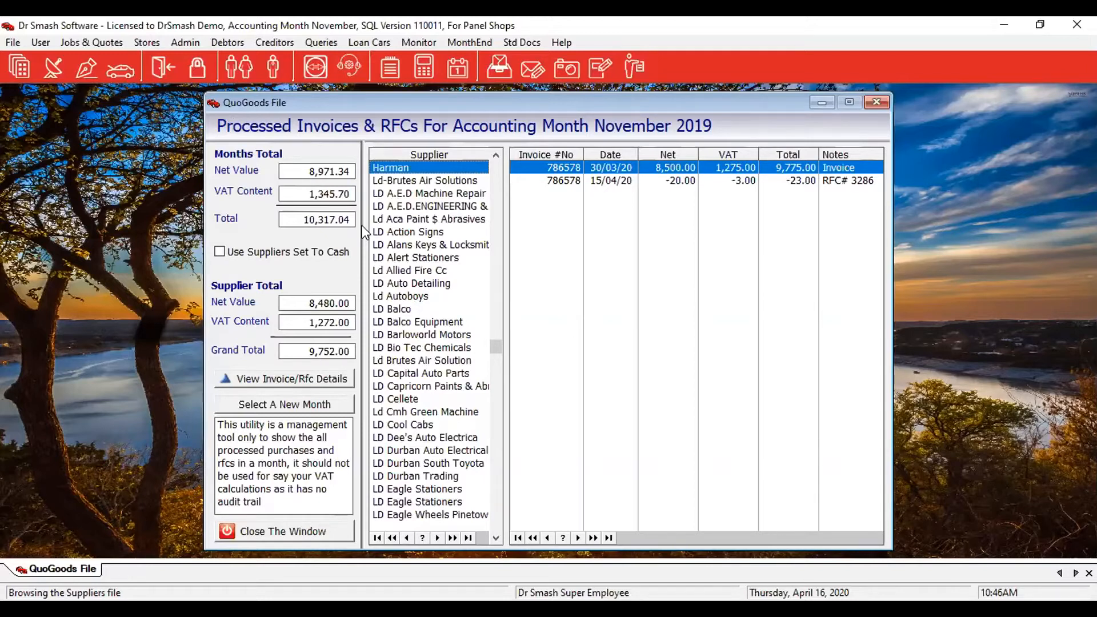
{"action": "left_click", "coordinate": [255, 530]}
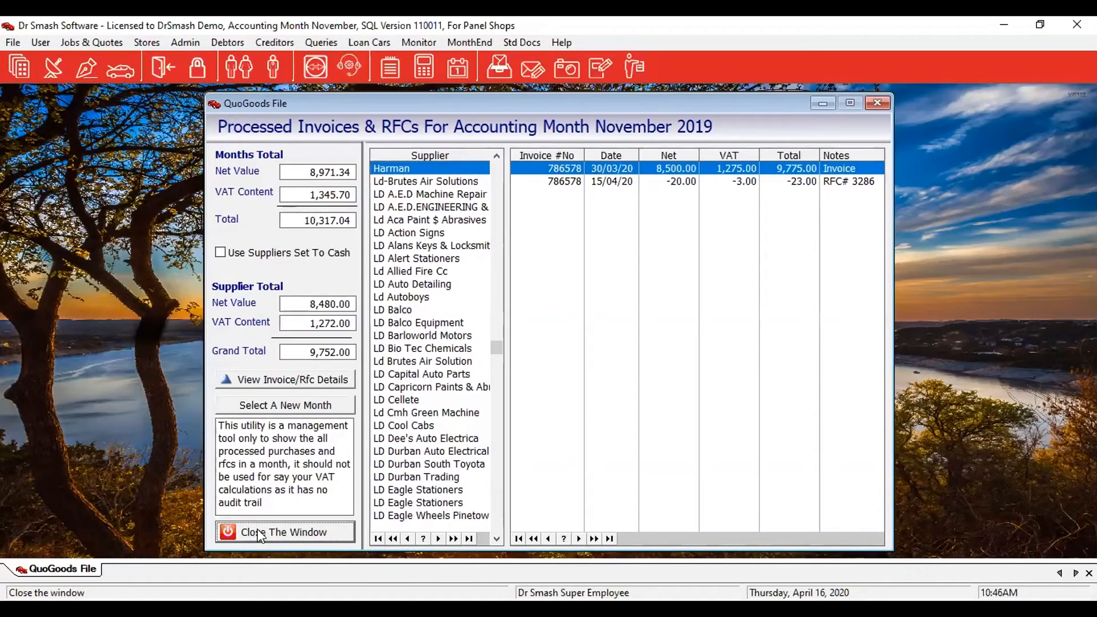
Close the November invoices and RFCs summary and open the Creditors menu.
{"action": "left_click", "coordinate": [258, 529]}
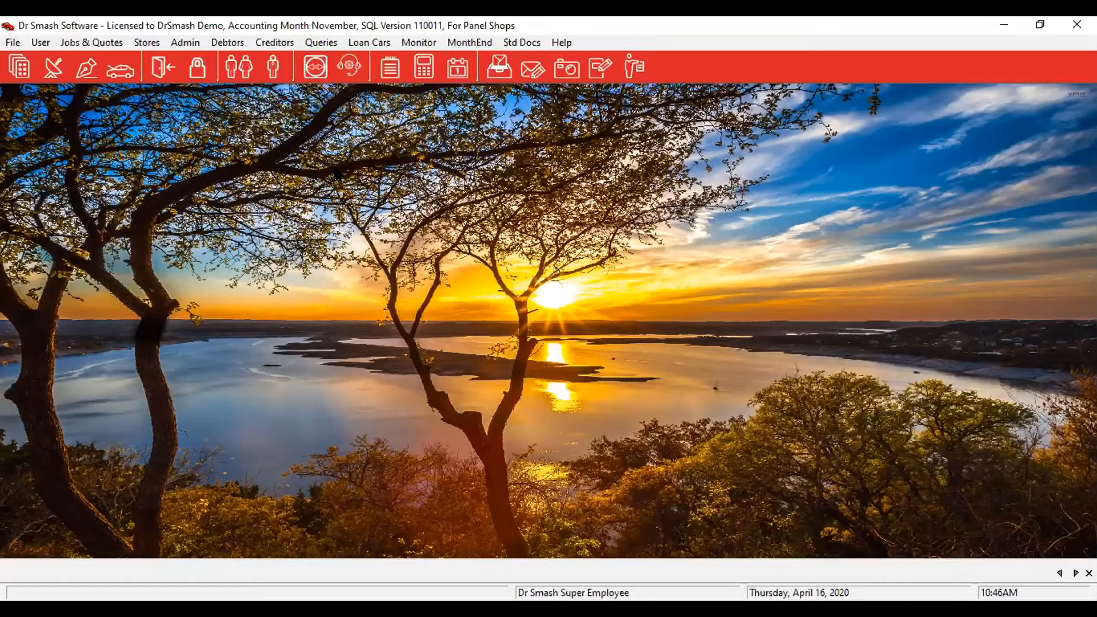
{"action": "left_click", "coordinate": [280, 43]}
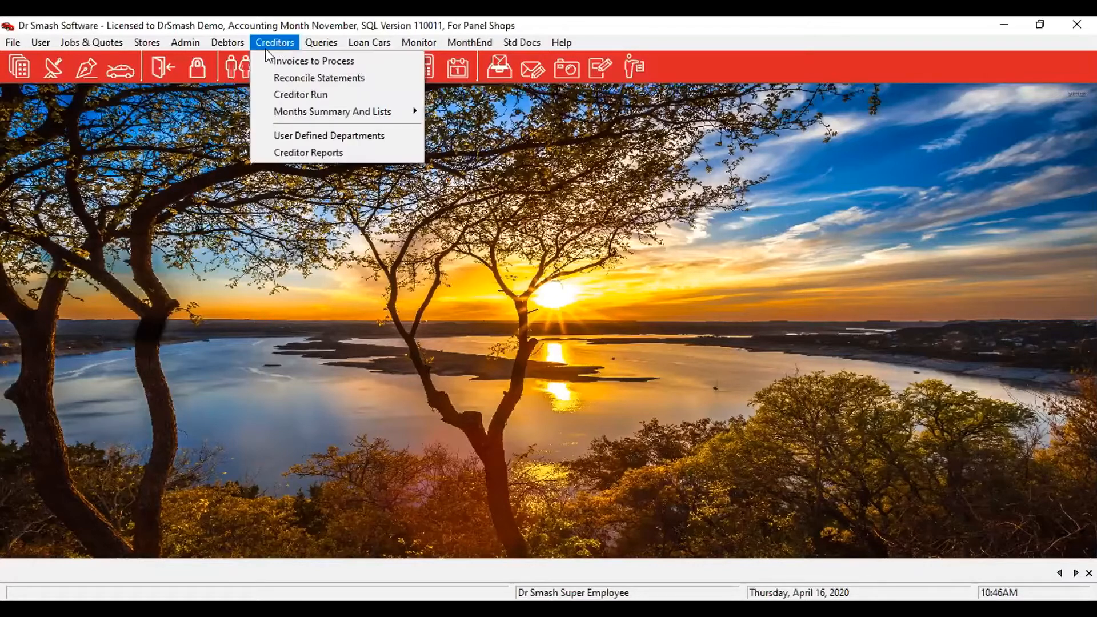
Choose Reconcile Statements and open Harman's October creditors reconciliation.
{"action": "left_click", "coordinate": [281, 78]}
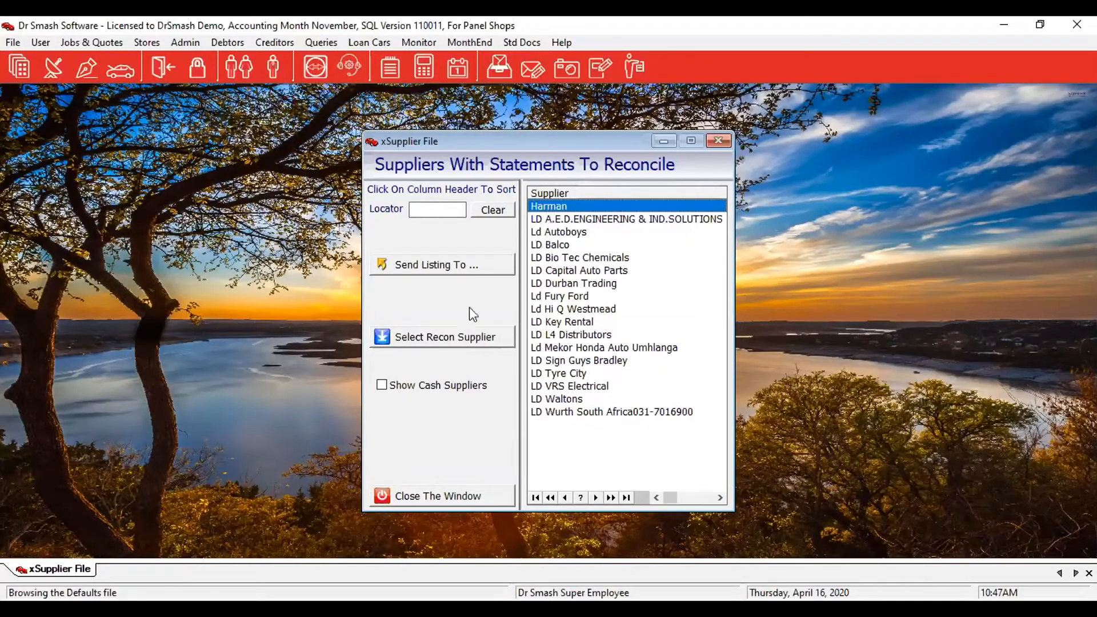
{"action": "left_click", "coordinate": [438, 342]}
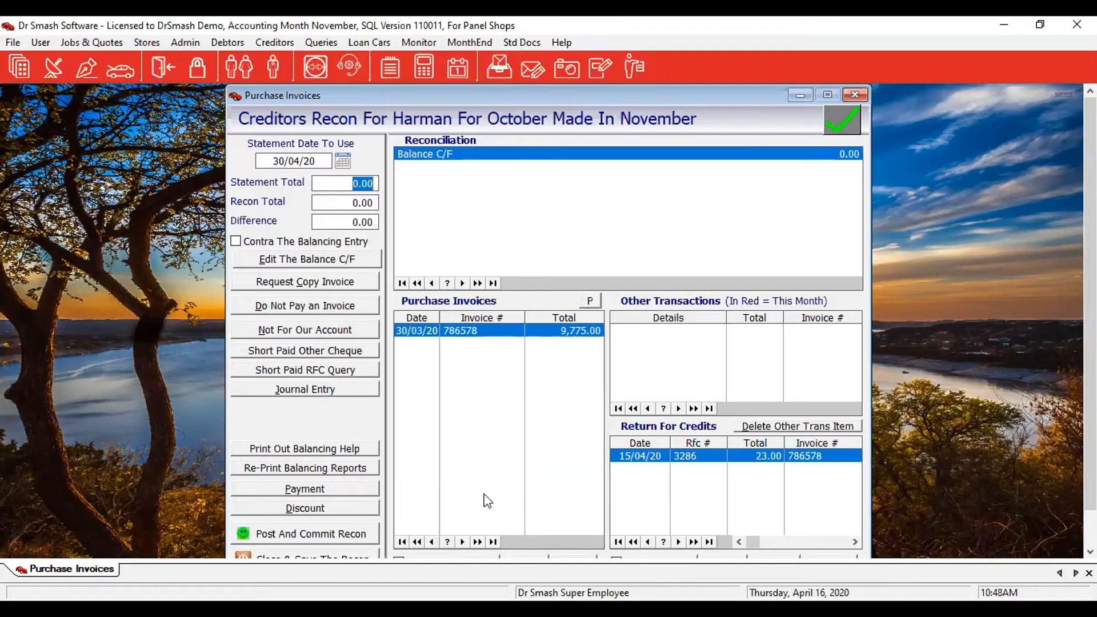
Save and close Harman's reconciliation and open the one for Ld Autoboys.
{"action": "left_click", "coordinate": [327, 554]}
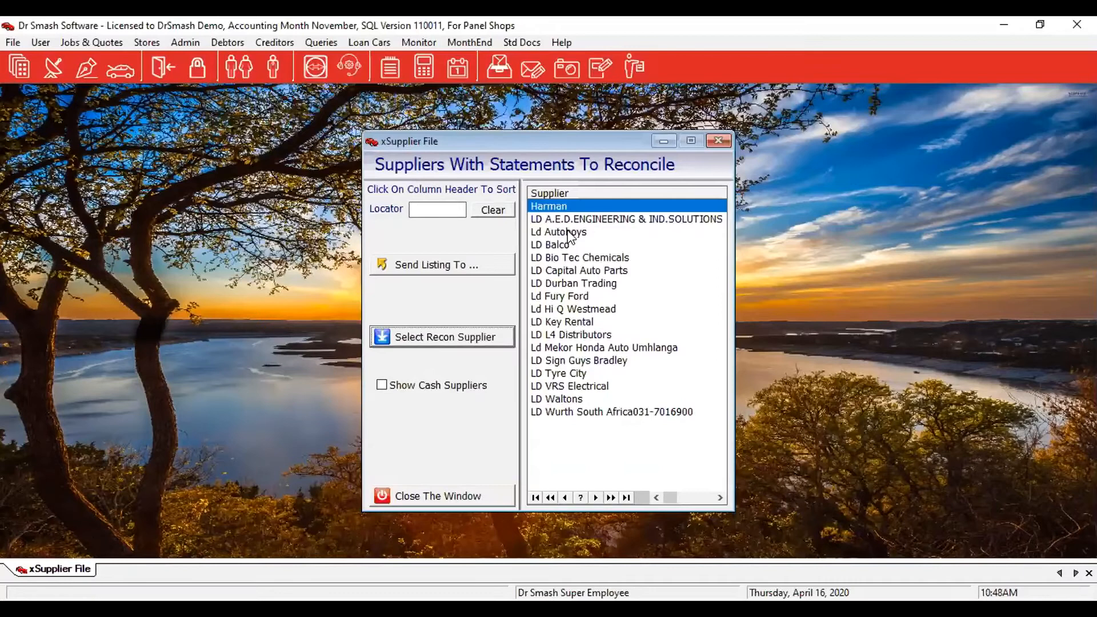
{"action": "left_click", "coordinate": [570, 235]}
{"action": "left_click", "coordinate": [444, 340]}
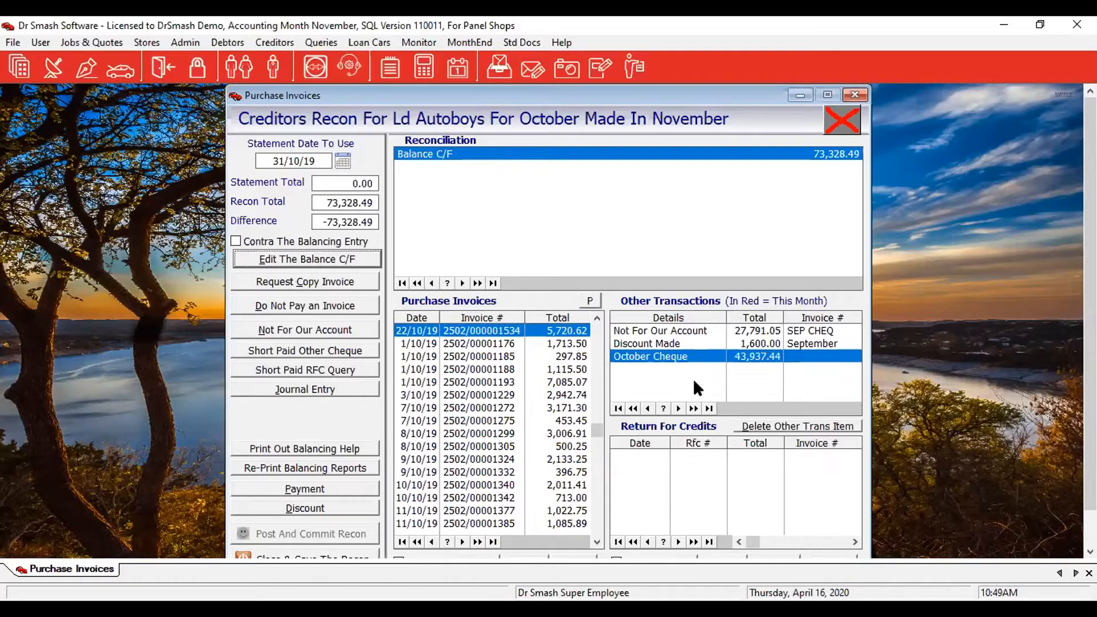
Set the statement date to 30/04/20 and the statement total to 35,600.00.
{"action": "left_click", "coordinate": [267, 160]}
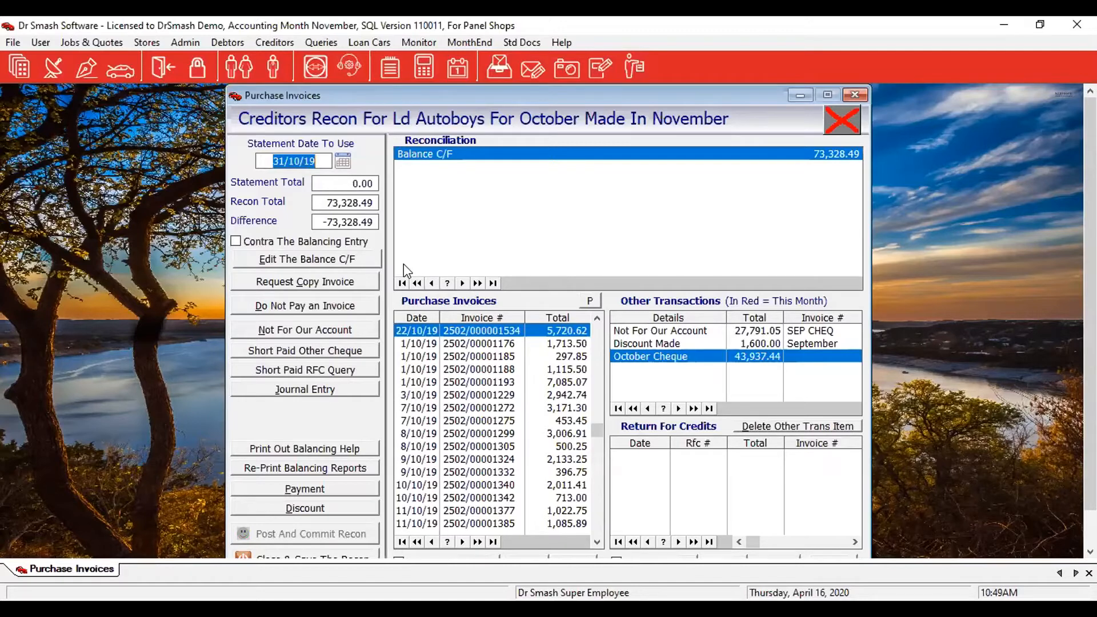
{"action": "type", "text": "30"}
{"action": "key", "text": "Tab"}
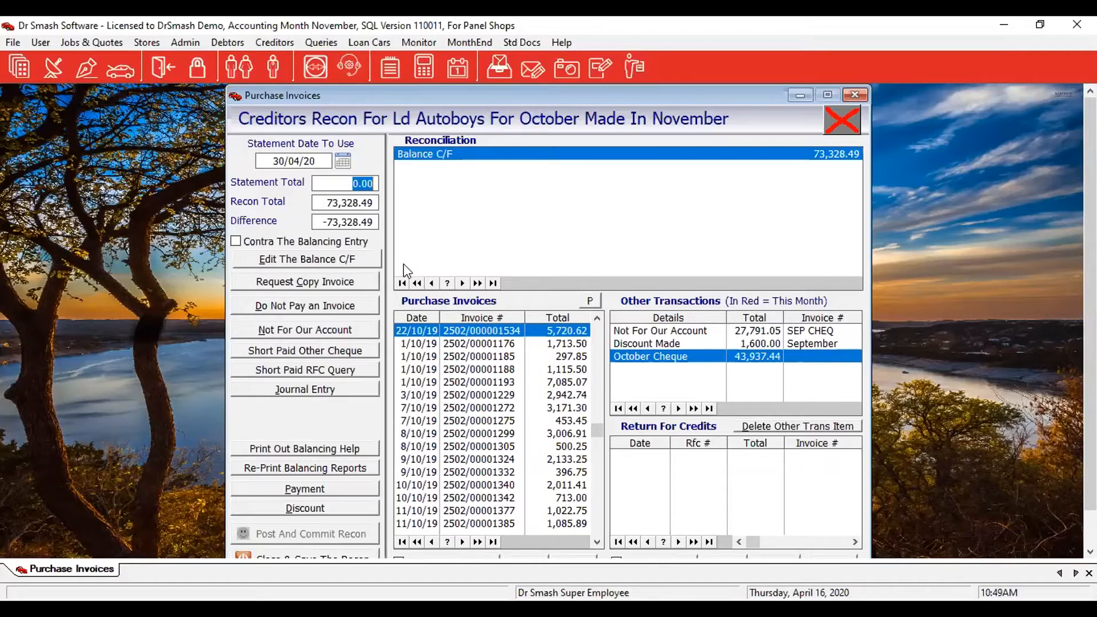
{"action": "type", "text": "35600"}
{"action": "key", "text": "Return"}
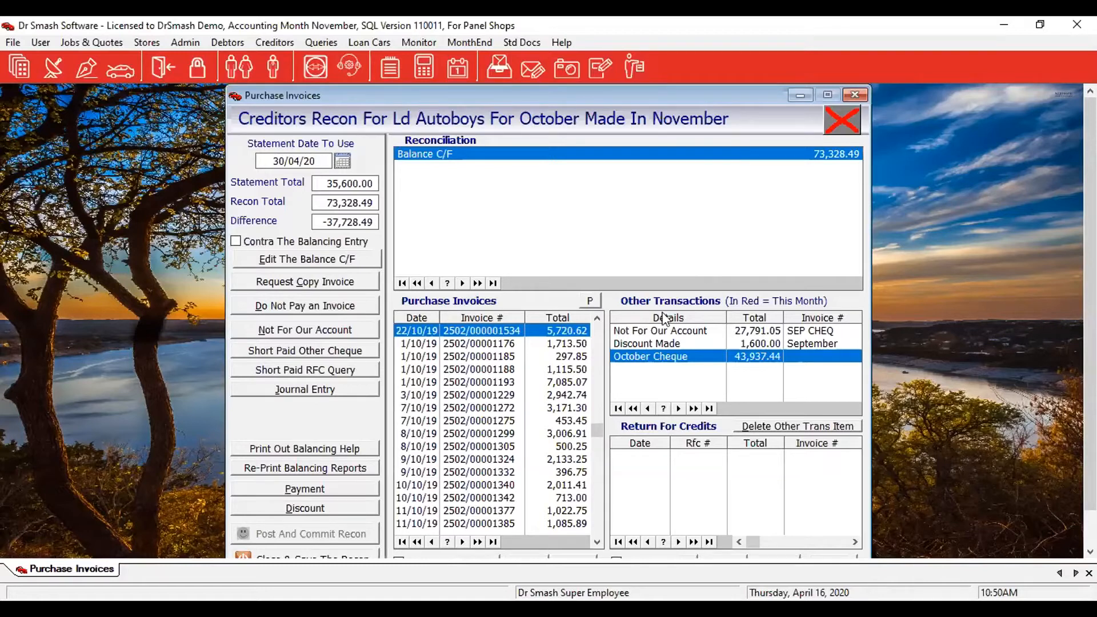
Move invoices 2502/00001342, 1185, 1534, 1176 and 1188 into the reconciliation.
{"action": "left_click", "coordinate": [513, 498]}
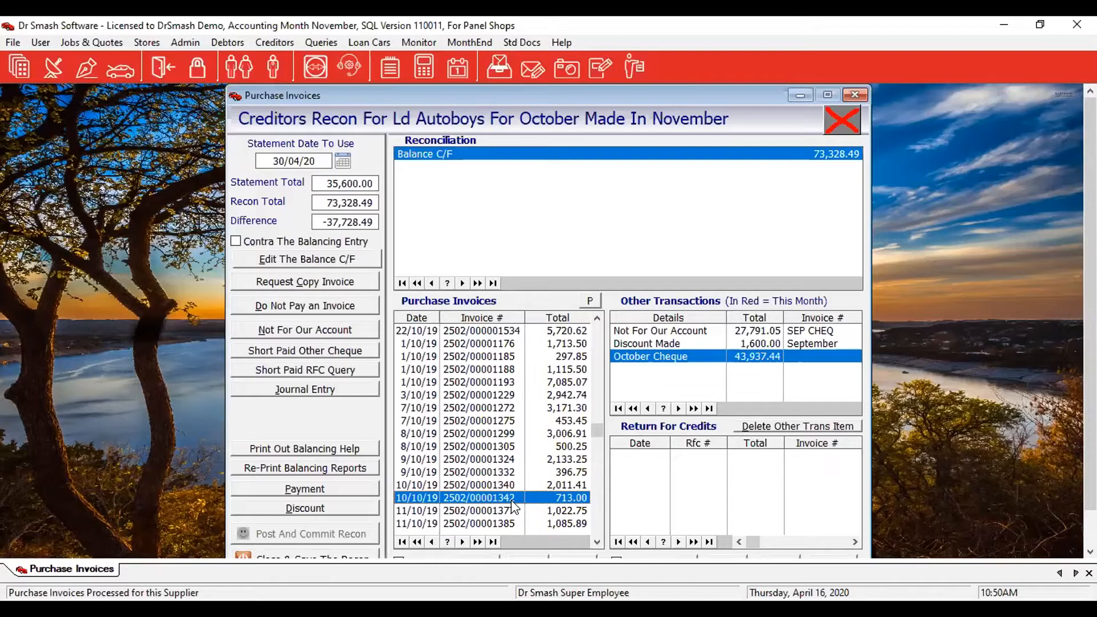
{"action": "double_click", "coordinate": [513, 499]}
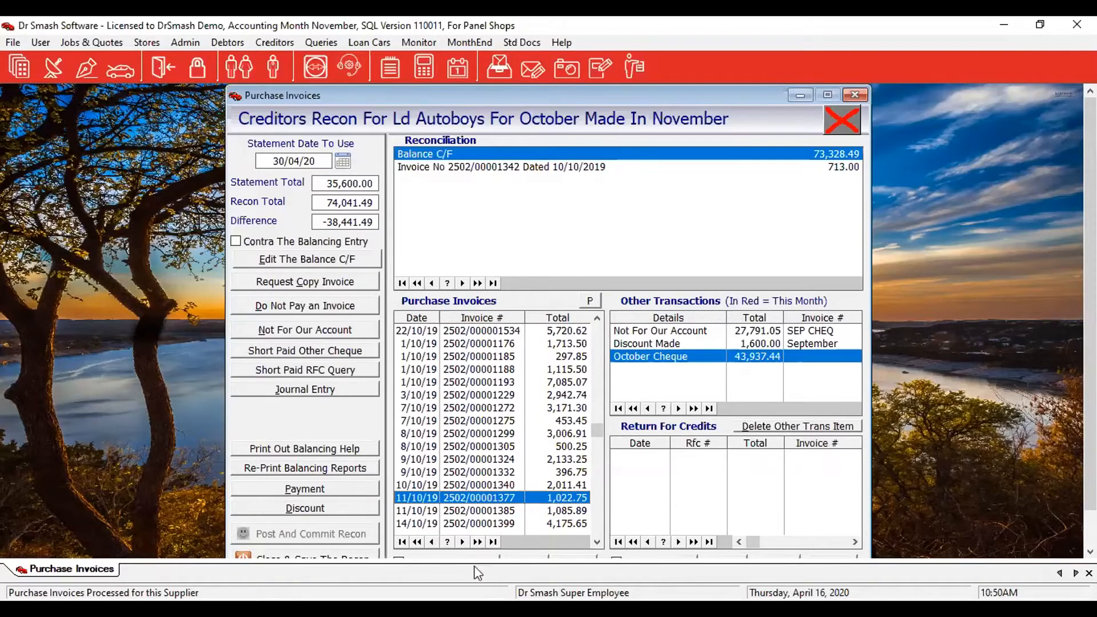
{"action": "left_click", "coordinate": [495, 358]}
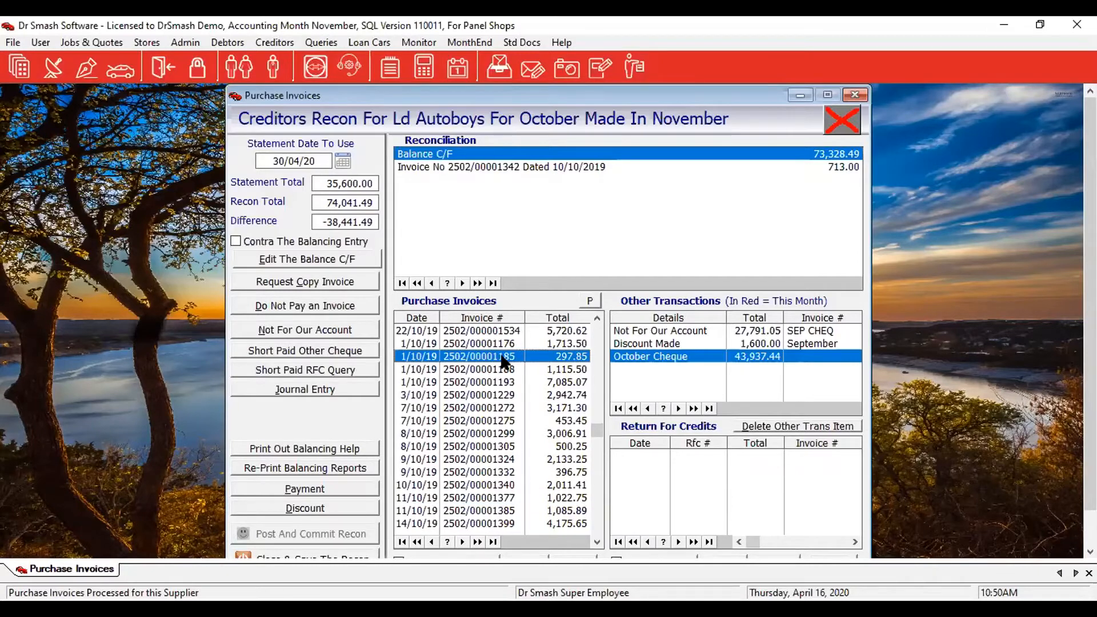
{"action": "double_click", "coordinate": [502, 361]}
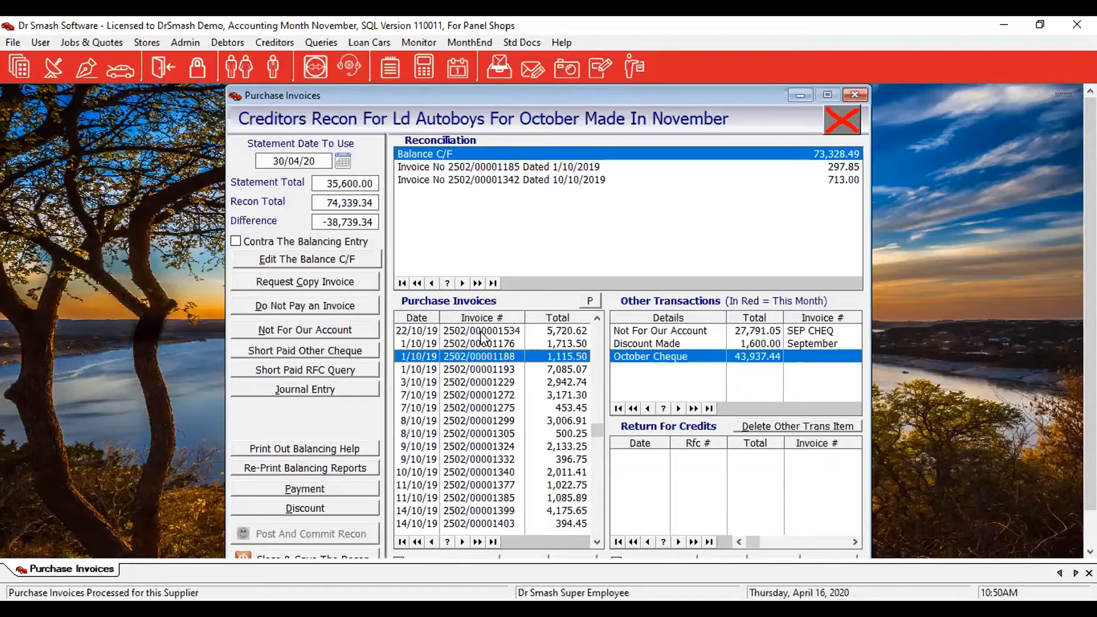
{"action": "left_click", "coordinate": [481, 332]}
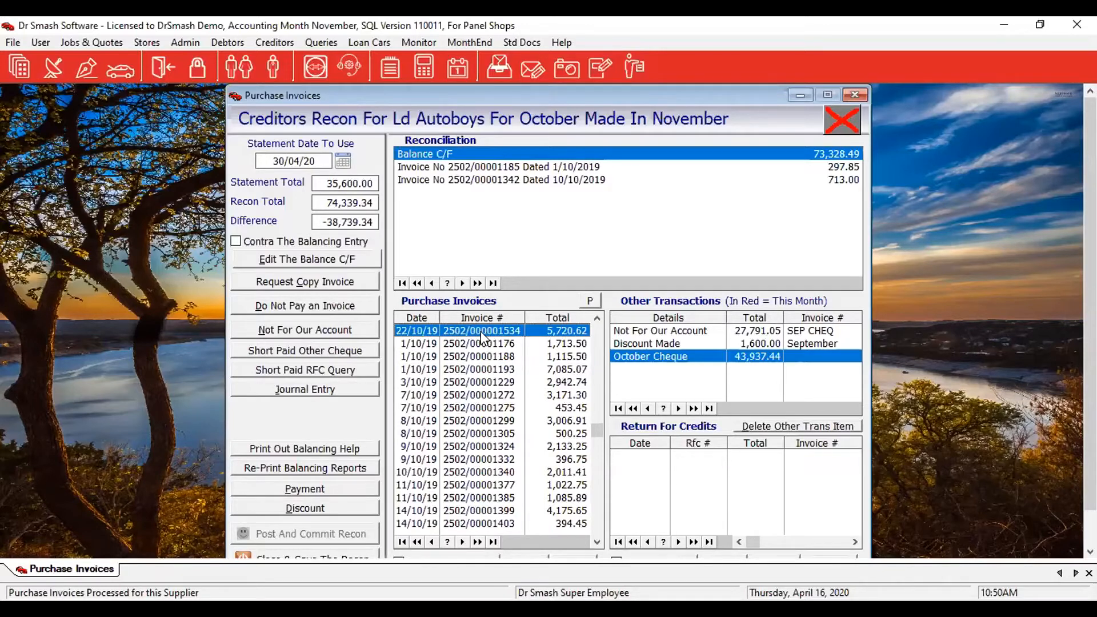
{"action": "double_click", "coordinate": [480, 330]}
{"action": "double_click", "coordinate": [480, 330]}
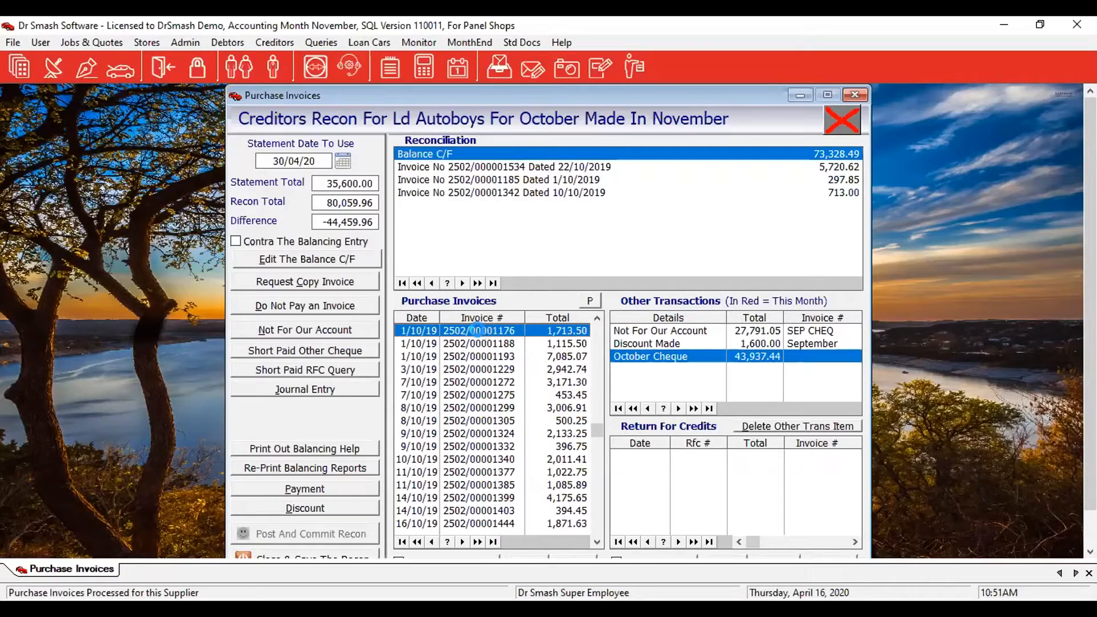
{"action": "double_click", "coordinate": [478, 331]}
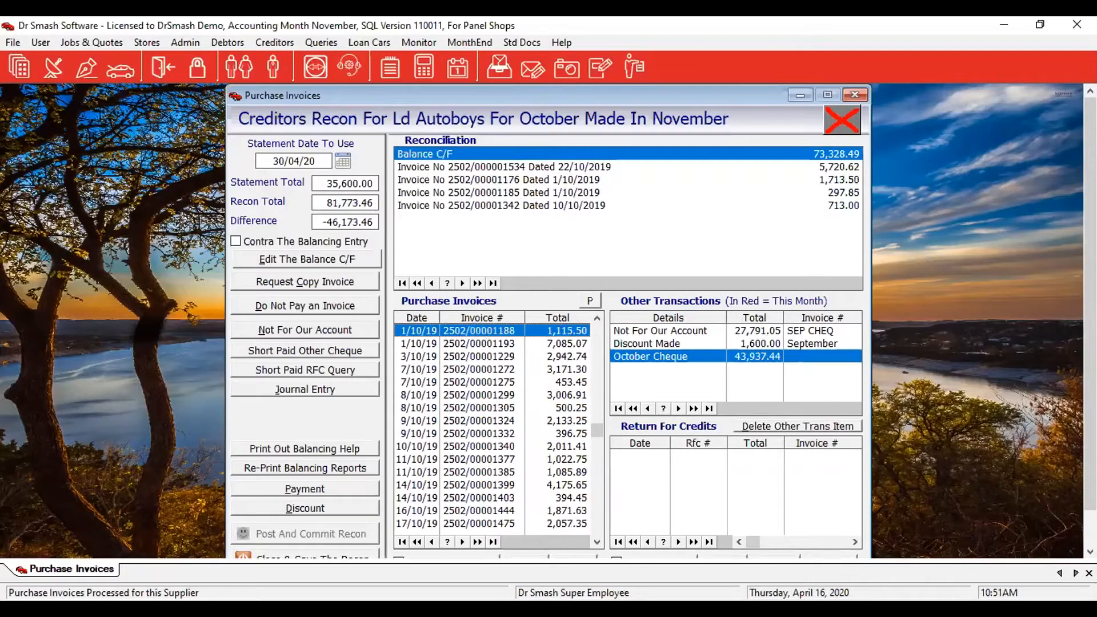
{"action": "double_click", "coordinate": [478, 331]}
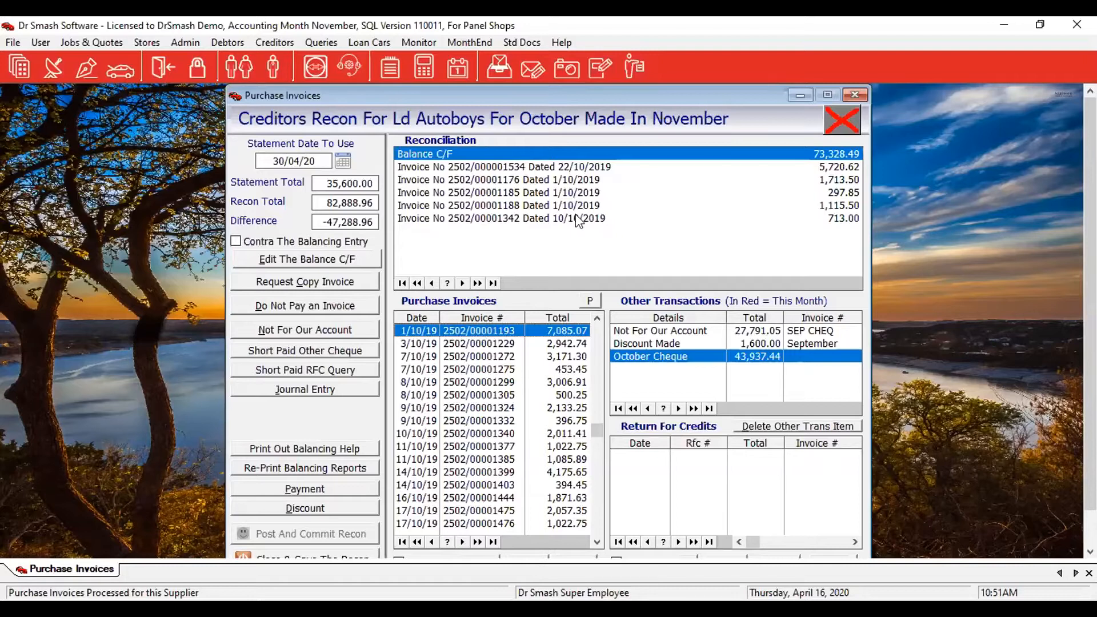
Tick Contra The Balancing Entry and add the 27,791.05 Not For Our Account SEP CHEQ row.
{"action": "left_click", "coordinate": [708, 335]}
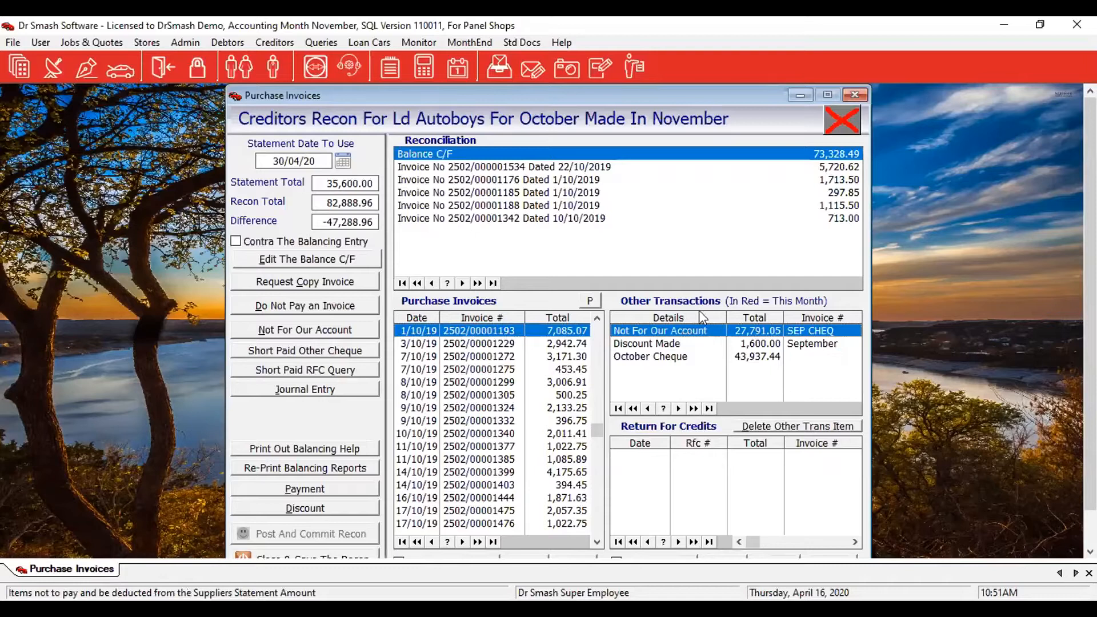
{"action": "left_click", "coordinate": [260, 242]}
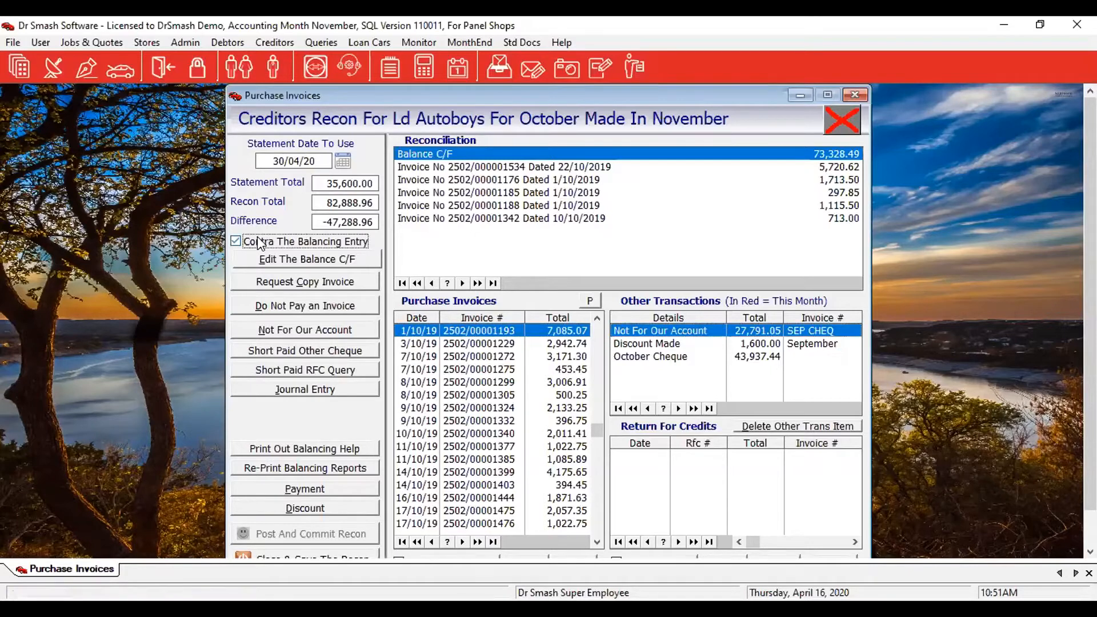
{"action": "left_click", "coordinate": [648, 335]}
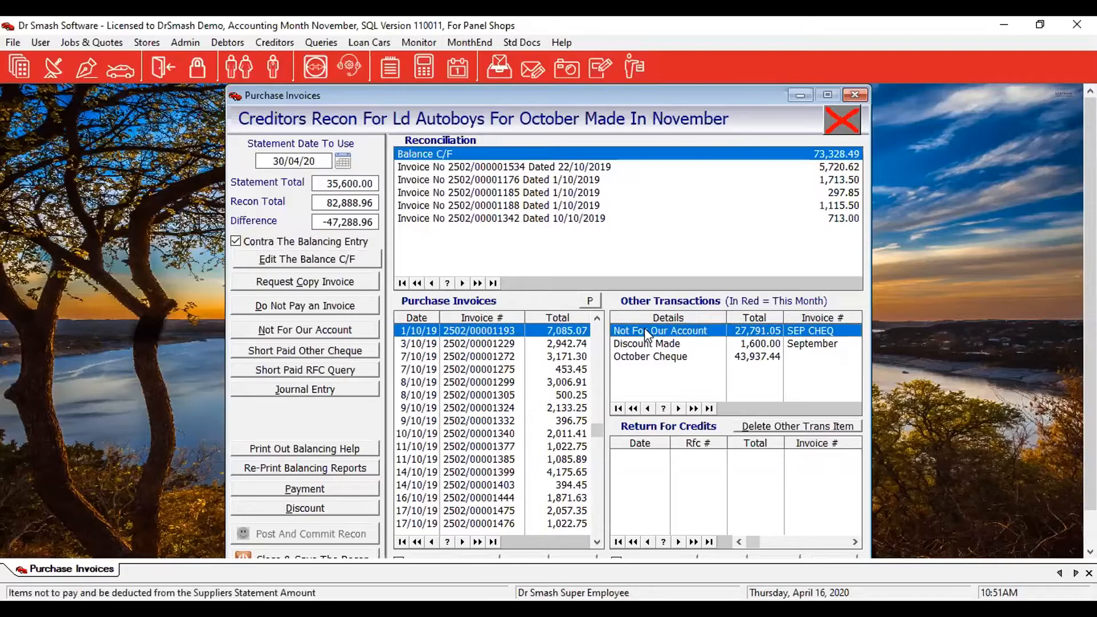
{"action": "double_click", "coordinate": [645, 332]}
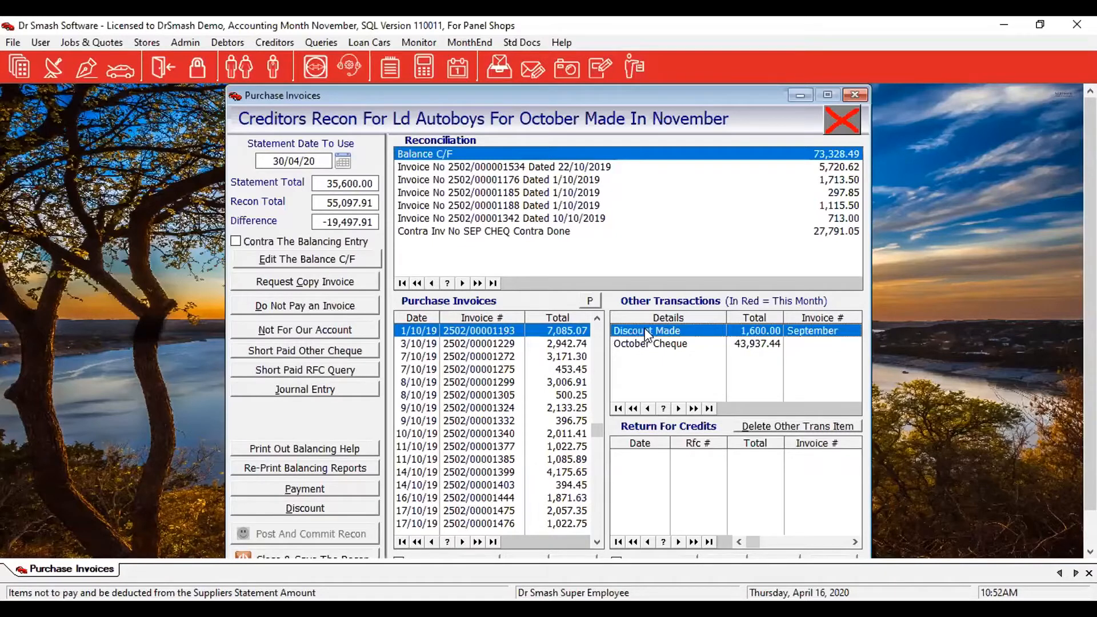
Move invoices 2502/00001305, 2502/00001340 and 2502/00001193 into the Ld Autoboys reconciliation.
{"action": "left_click", "coordinate": [477, 397]}
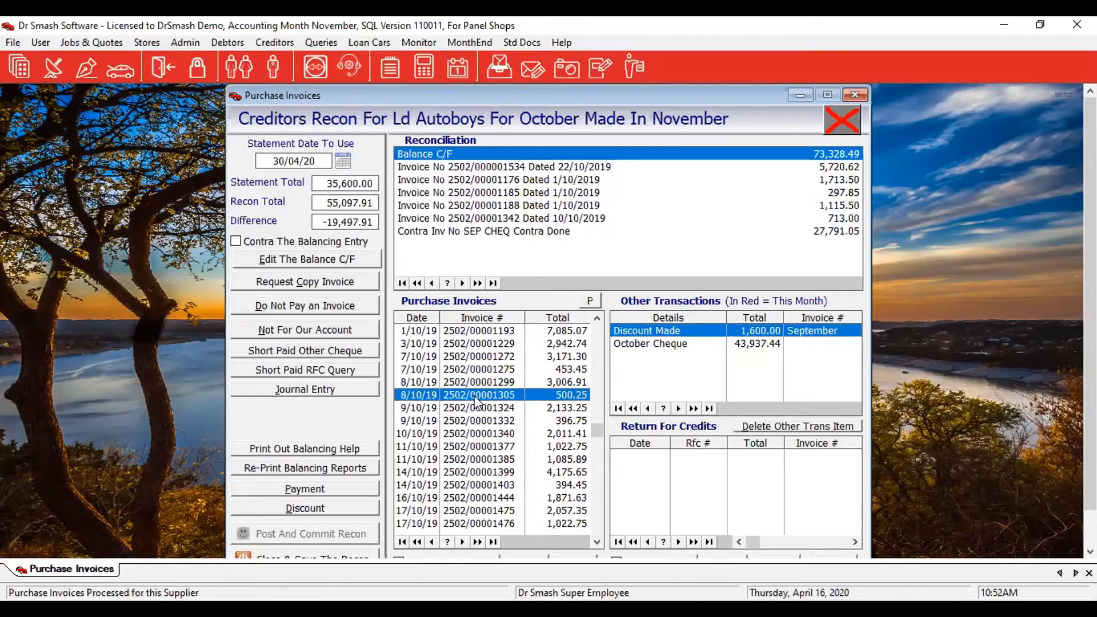
{"action": "double_click", "coordinate": [474, 395]}
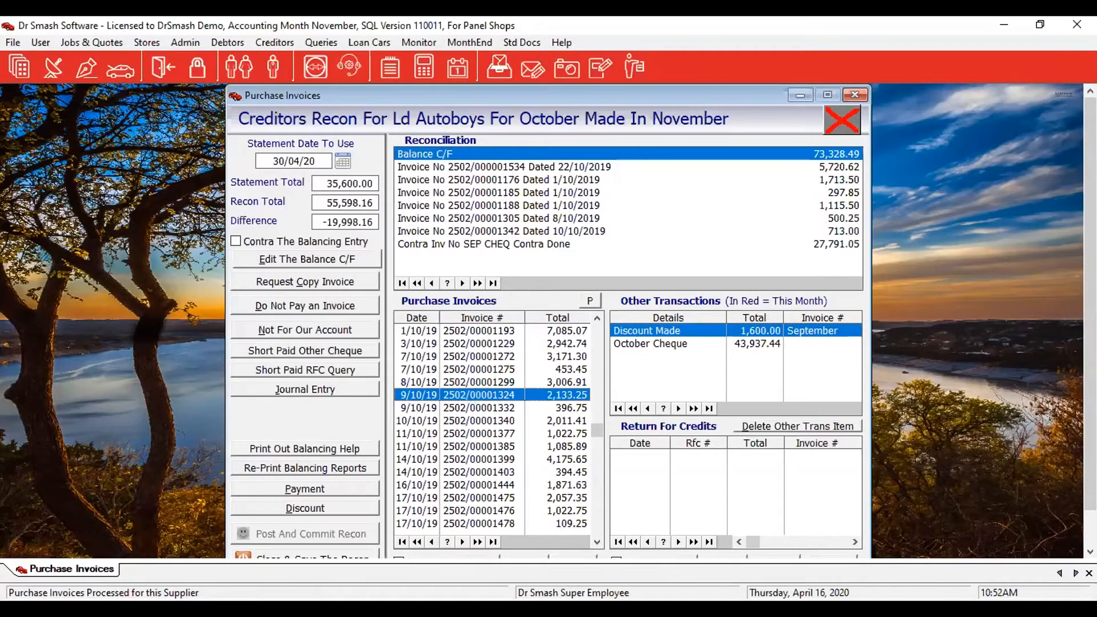
{"action": "double_click", "coordinate": [468, 422]}
{"action": "double_click", "coordinate": [471, 330]}
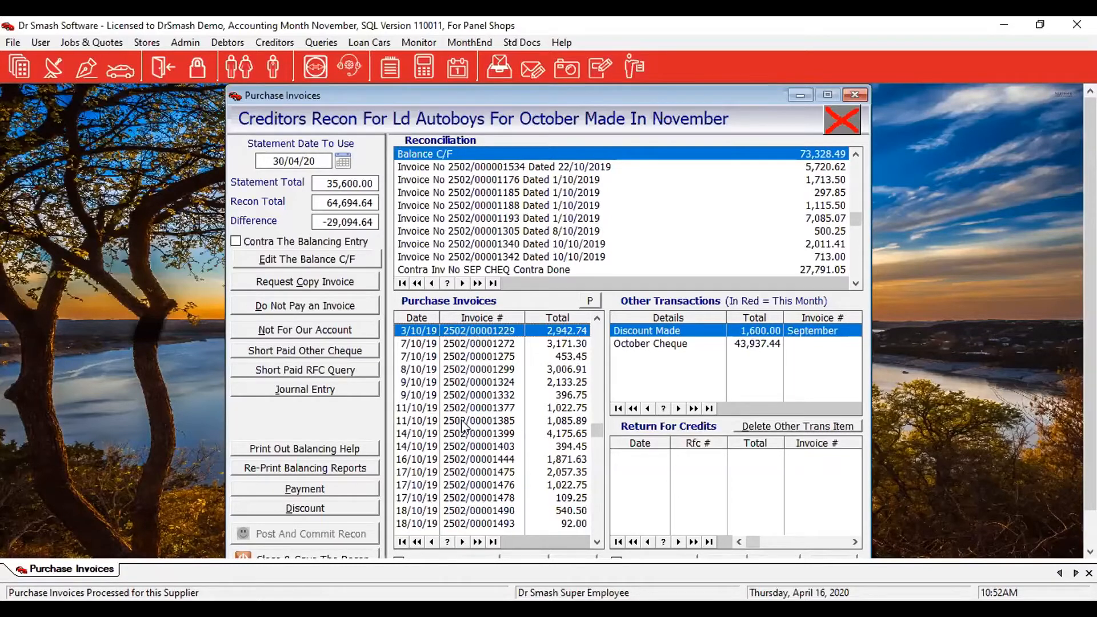
Request a 5,000.00 copy of invoice 2502/00001341 and add the Copy Inv Required line.
{"action": "left_click", "coordinate": [347, 288]}
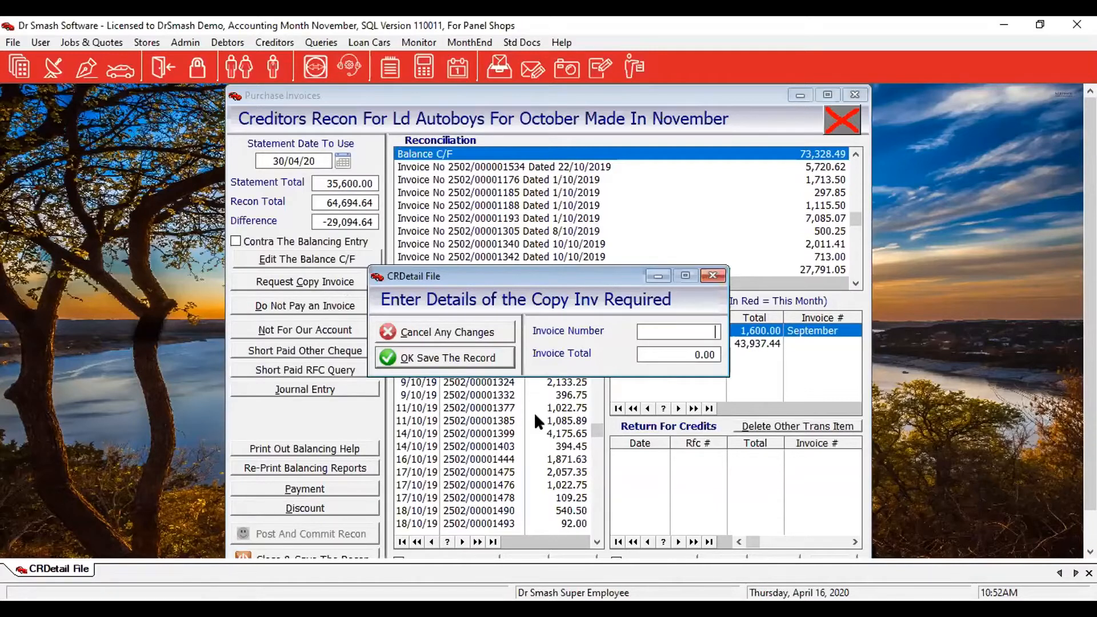
{"action": "type", "text": "2502/00001341"}
{"action": "key", "text": "Tab"}
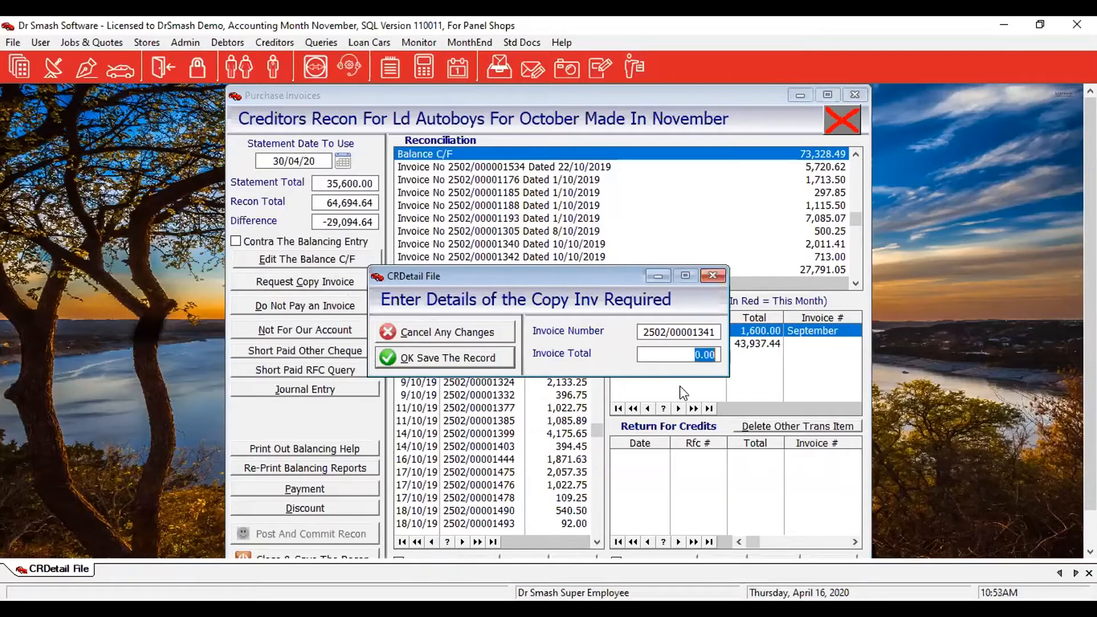
{"action": "type", "text": "5000"}
{"action": "key", "text": "Tab"}
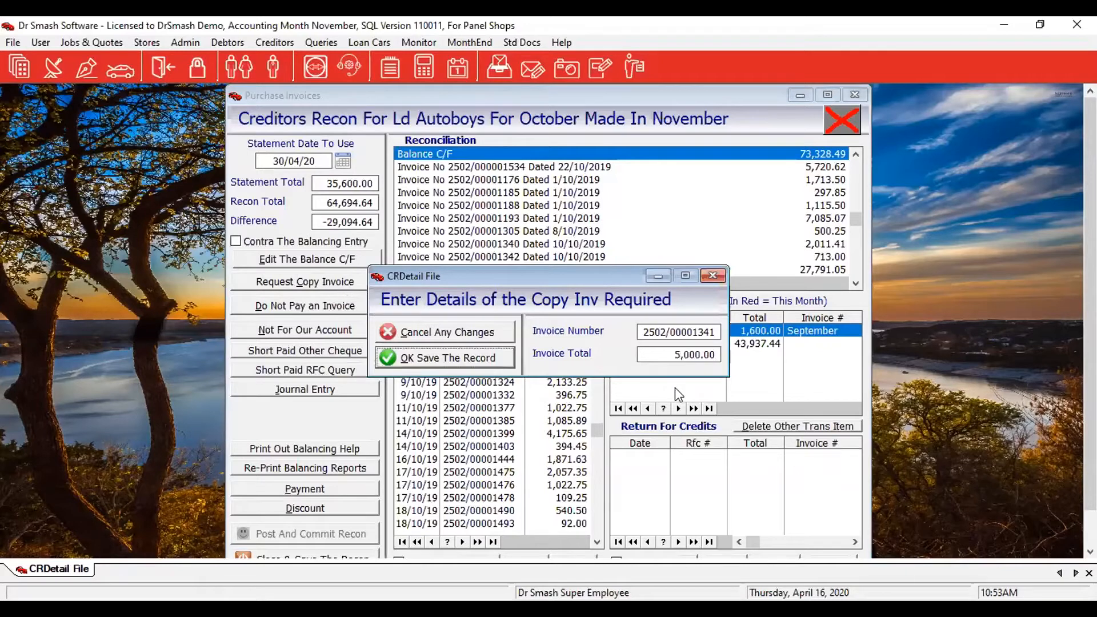
{"action": "left_click", "coordinate": [439, 358]}
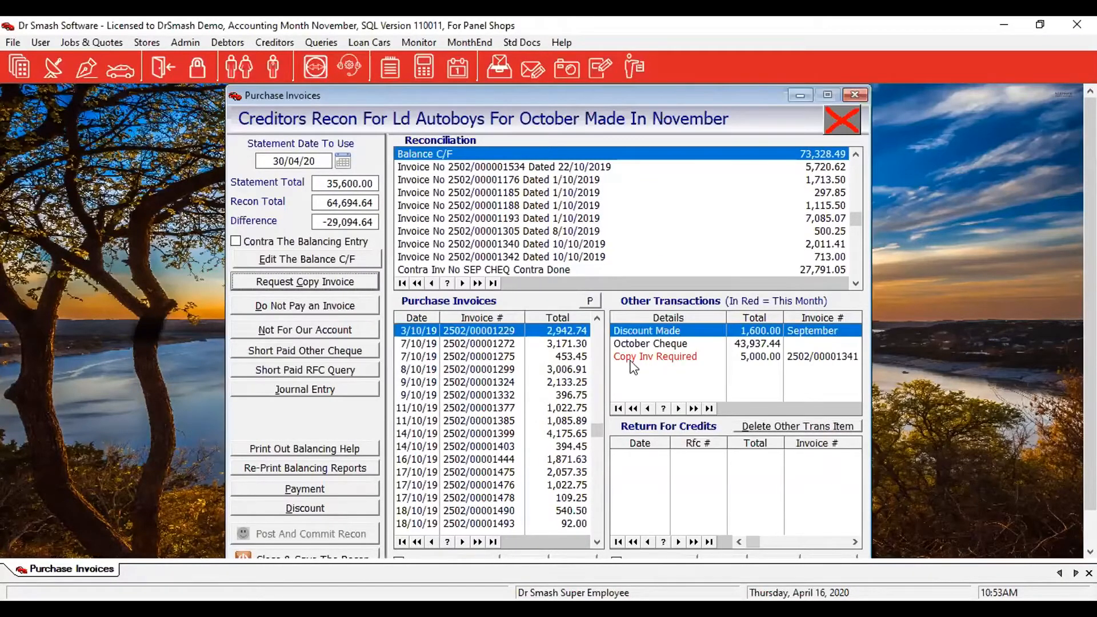
{"action": "left_click", "coordinate": [743, 357]}
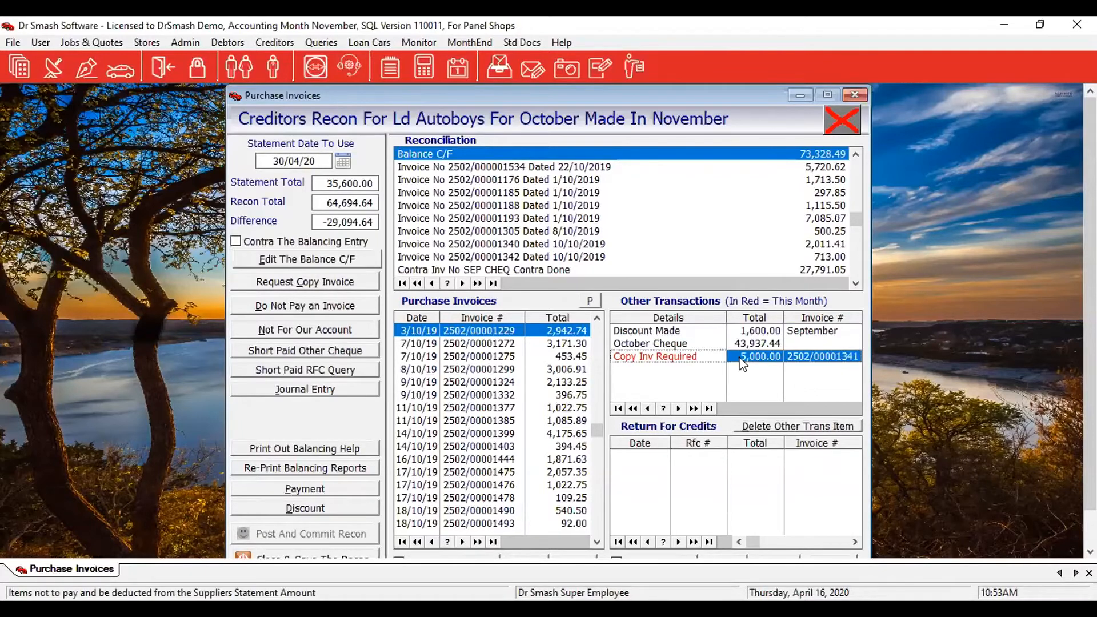
{"action": "double_click", "coordinate": [741, 359]}
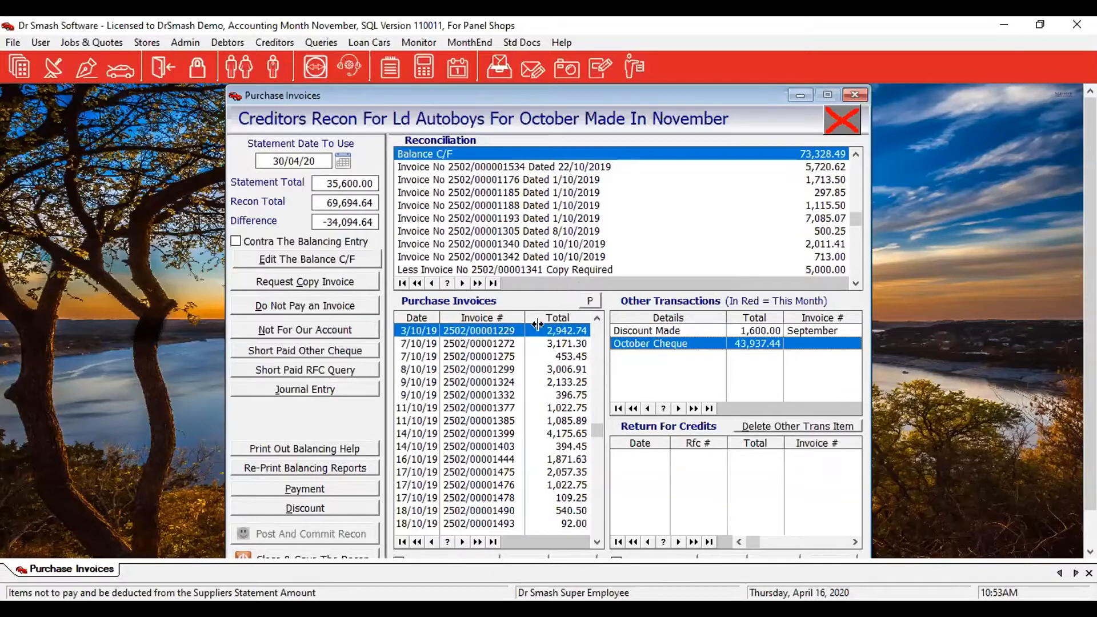
Move invoice 2502/00001299 and the 43,937.44 October cheque into the reconciliation.
{"action": "left_click", "coordinate": [478, 370]}
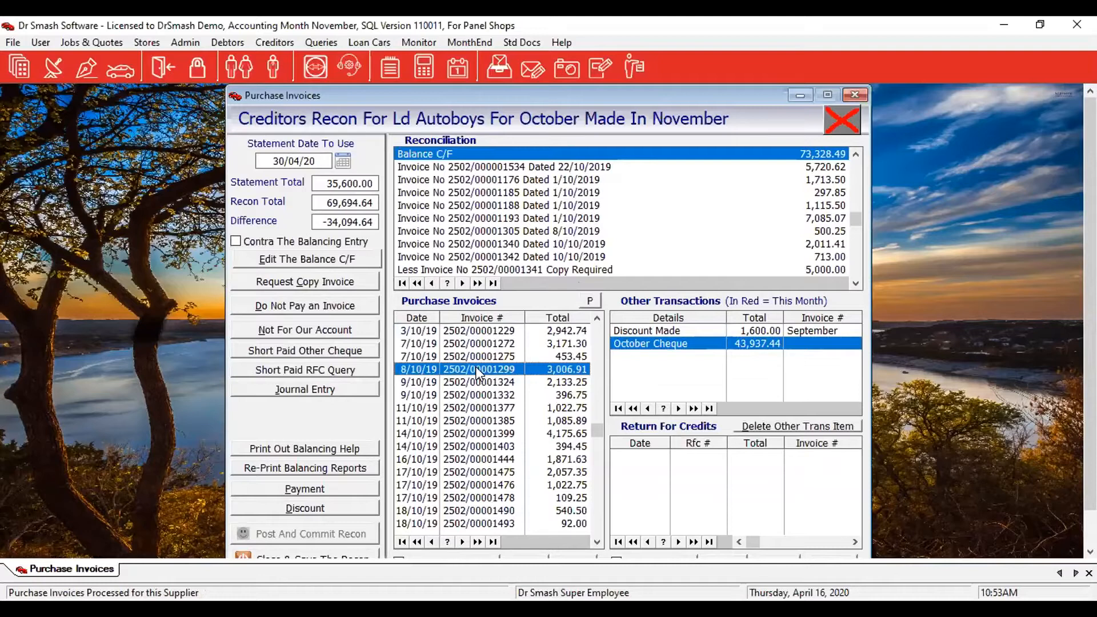
{"action": "double_click", "coordinate": [478, 370]}
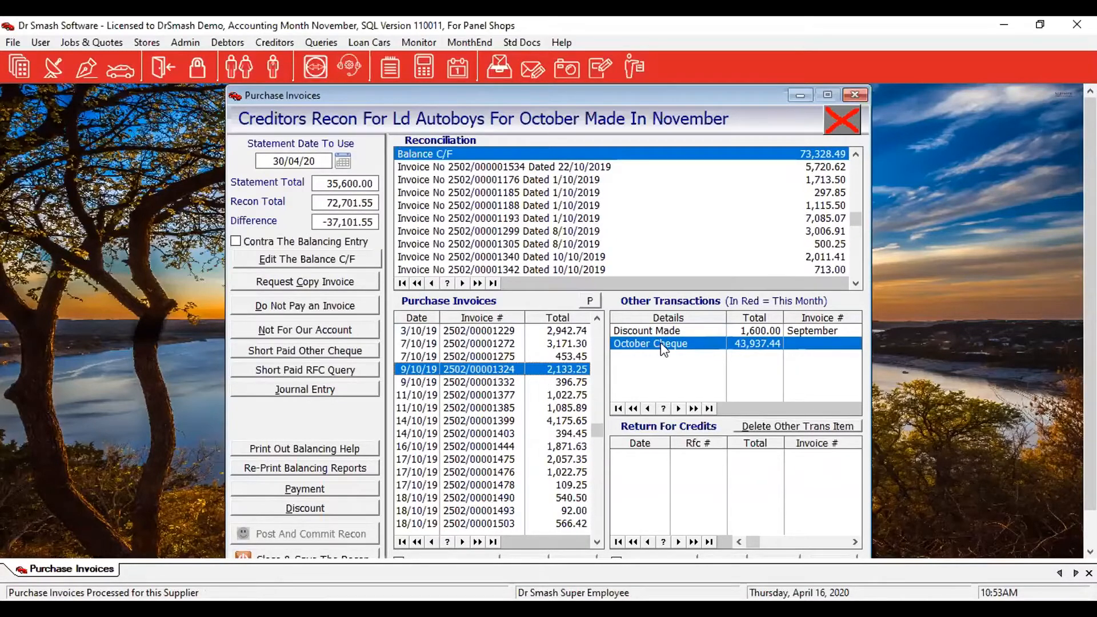
{"action": "double_click", "coordinate": [692, 345]}
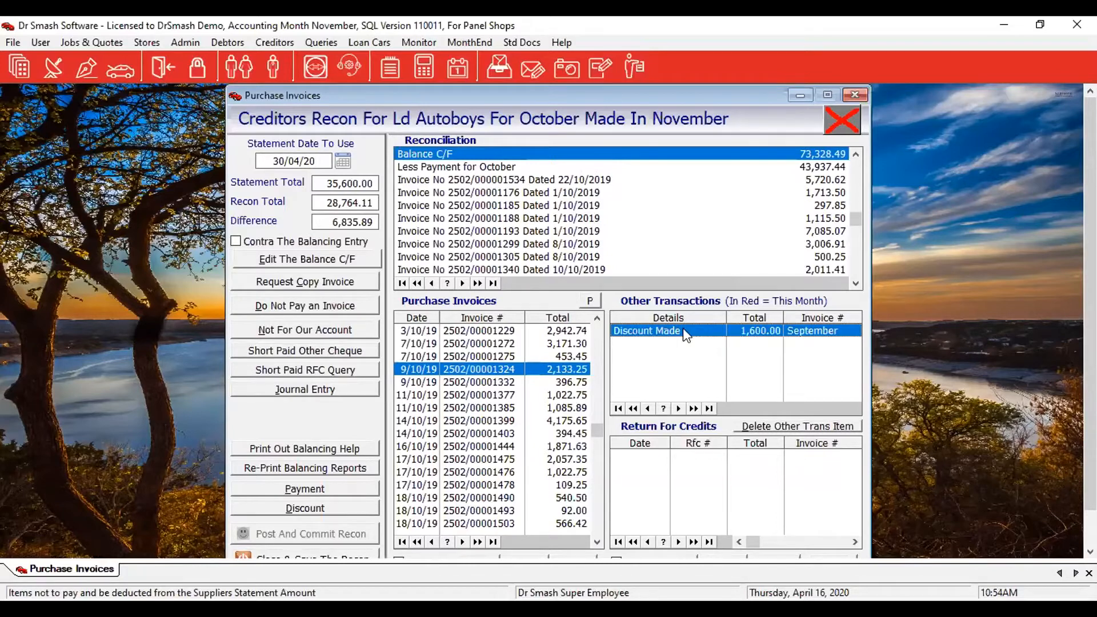
Add the 16/10/19 invoice (1,871.63) and invoice 2502/00001332 (396.75) to the reconciliation.
{"action": "double_click", "coordinate": [497, 441]}
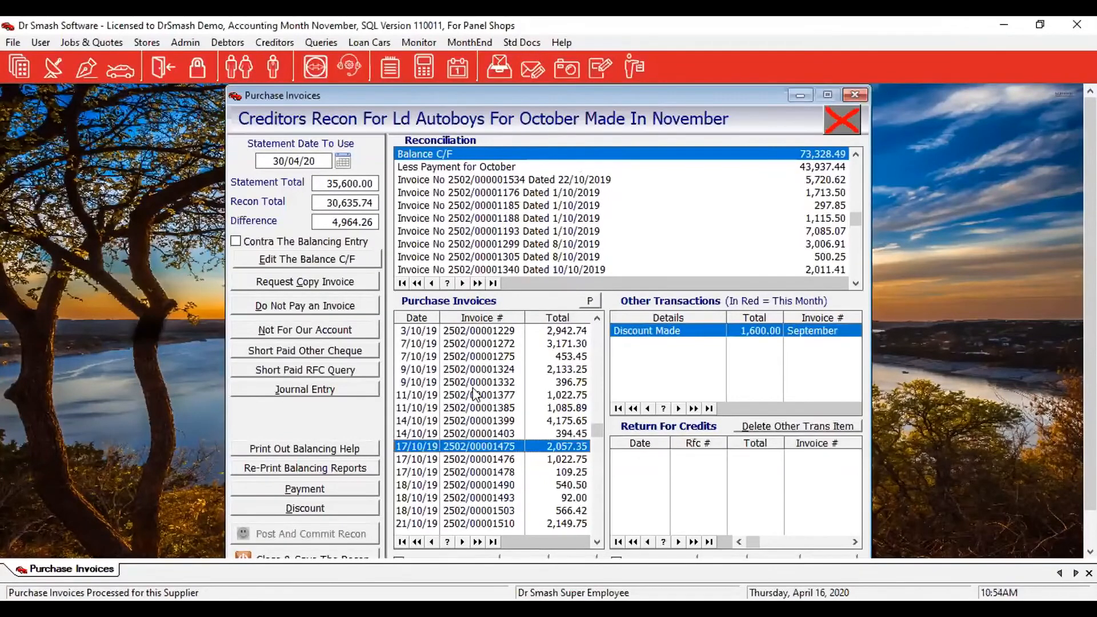
{"action": "left_click", "coordinate": [473, 388]}
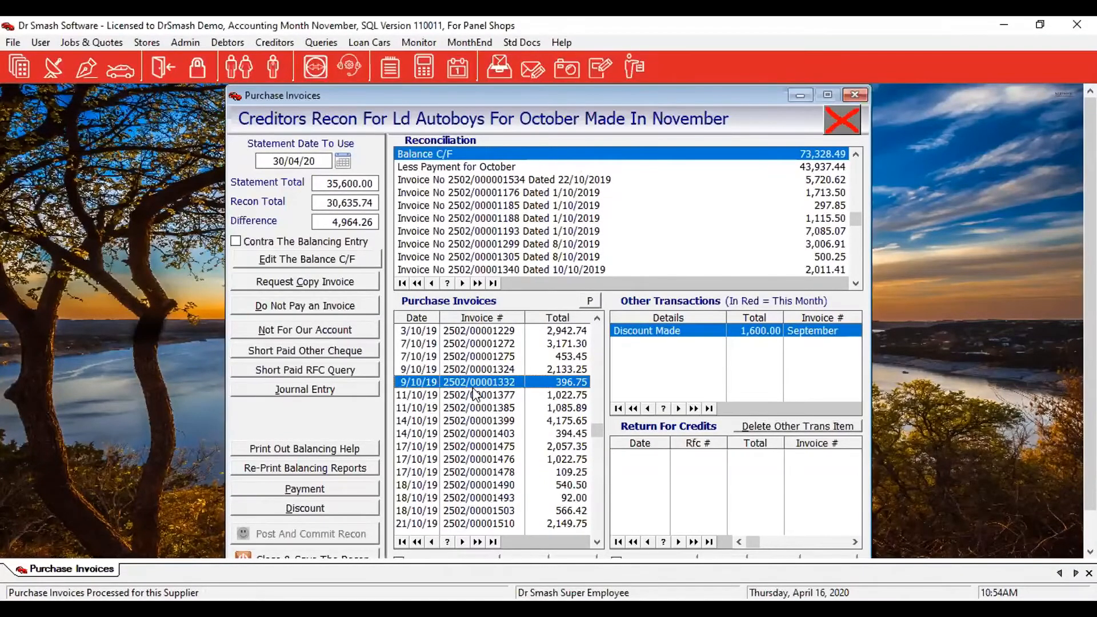
{"action": "double_click", "coordinate": [473, 388]}
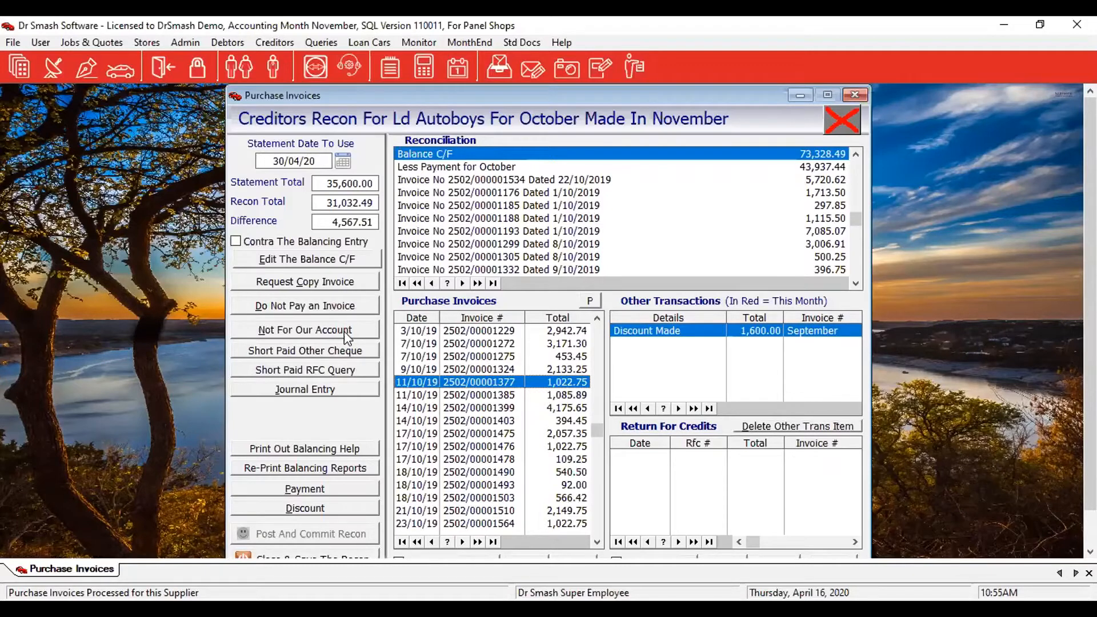
Record invoice 1563 for 2,000.00 as Not For Our Account and take it into the reconciliation.
{"action": "left_click", "coordinate": [320, 307]}
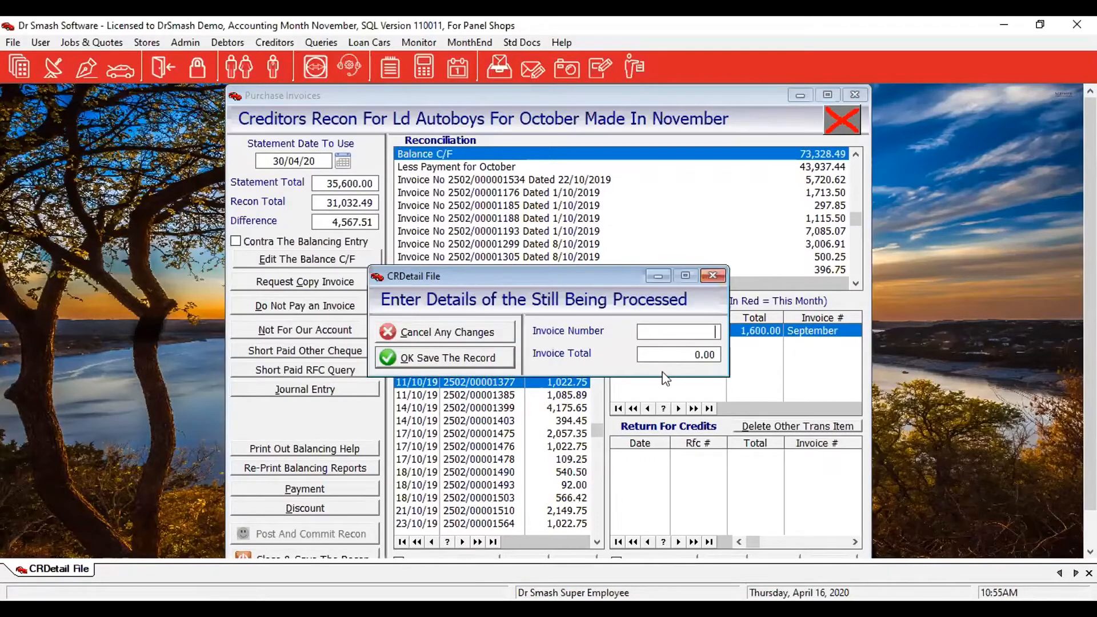
{"action": "left_click", "coordinate": [487, 337]}
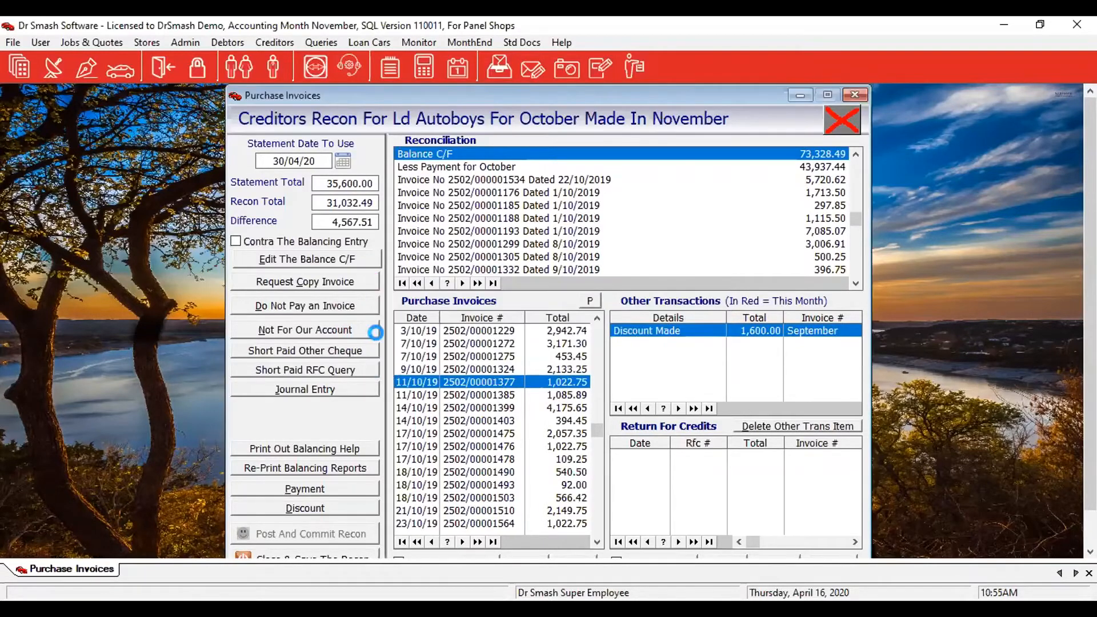
{"action": "left_click", "coordinate": [337, 331]}
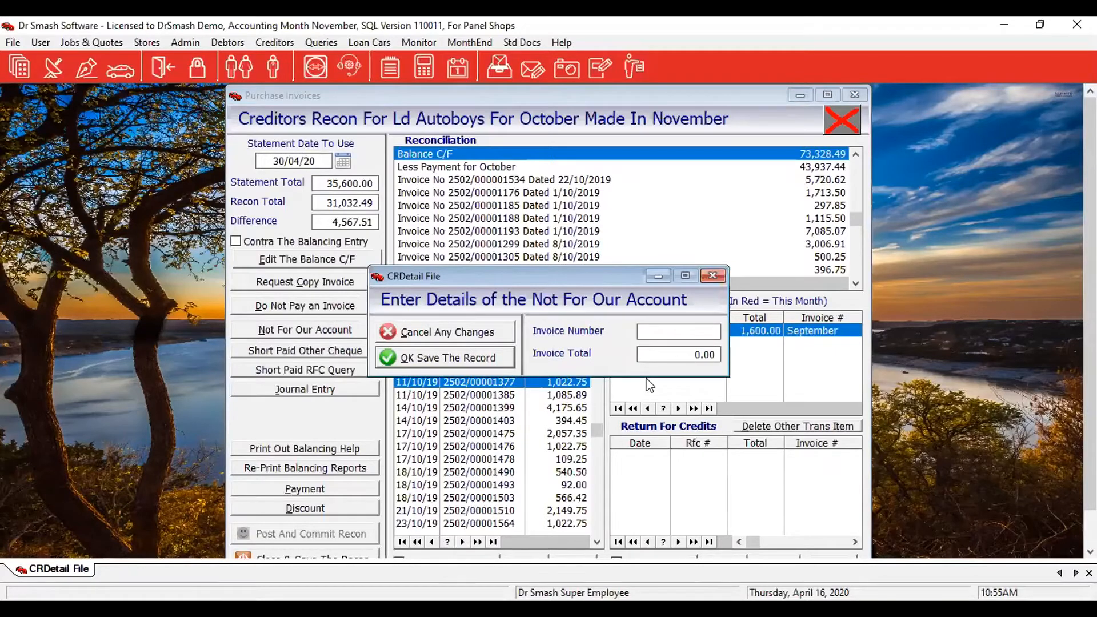
{"action": "type", "text": "1563"}
{"action": "key", "text": "Tab"}
{"action": "type", "text": "2000"}
{"action": "key", "text": "Tab"}
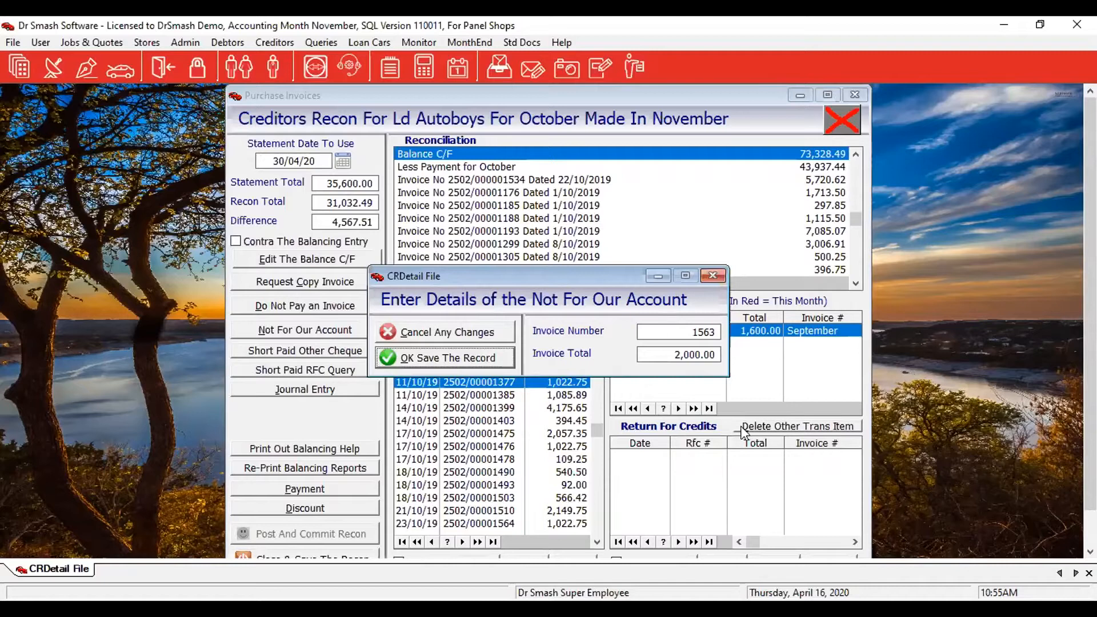
{"action": "left_click", "coordinate": [469, 356]}
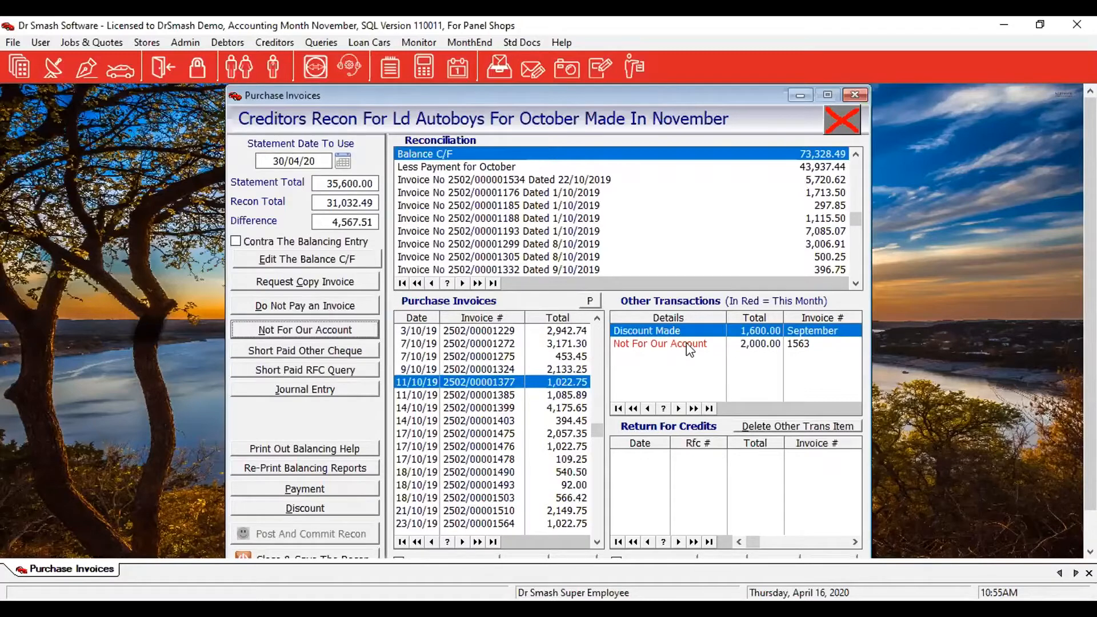
{"action": "left_click", "coordinate": [687, 343]}
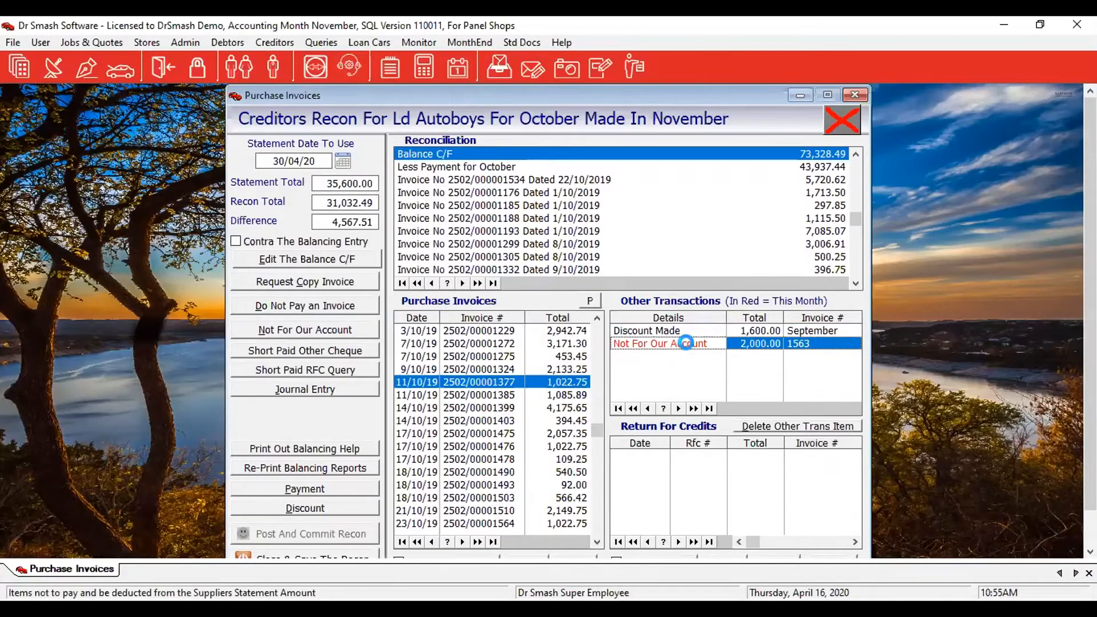
{"action": "key", "text": "Delete"}
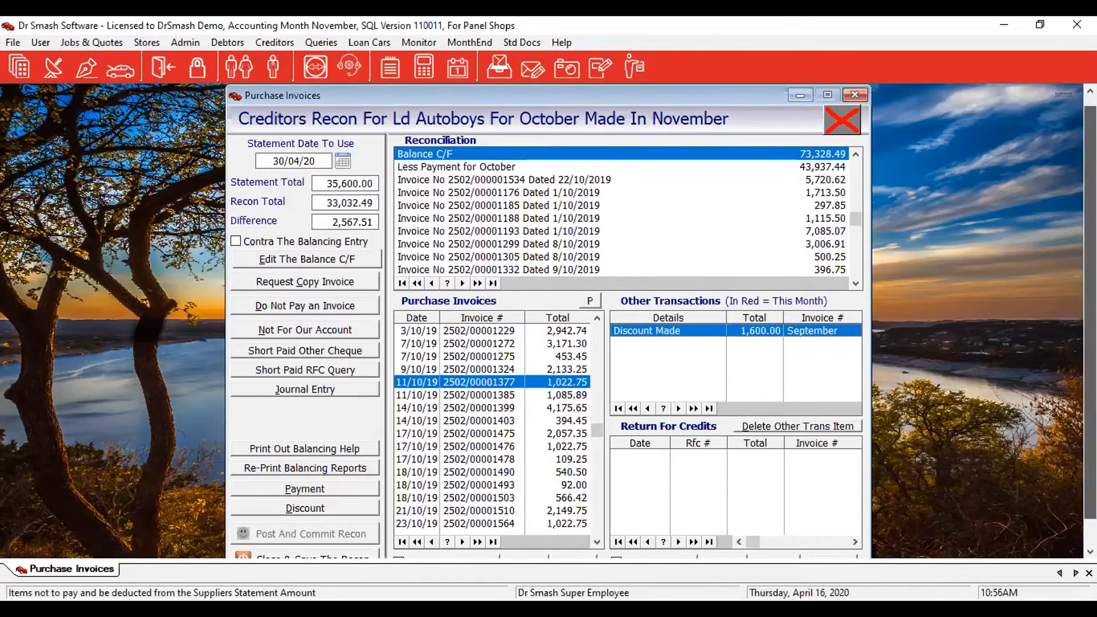
Show all other transactions, then start a new return for credit for supplier Ld Autoboys.
{"action": "scroll", "coordinate": [625, 523], "scroll_direction": "down", "scroll_amount": 1}
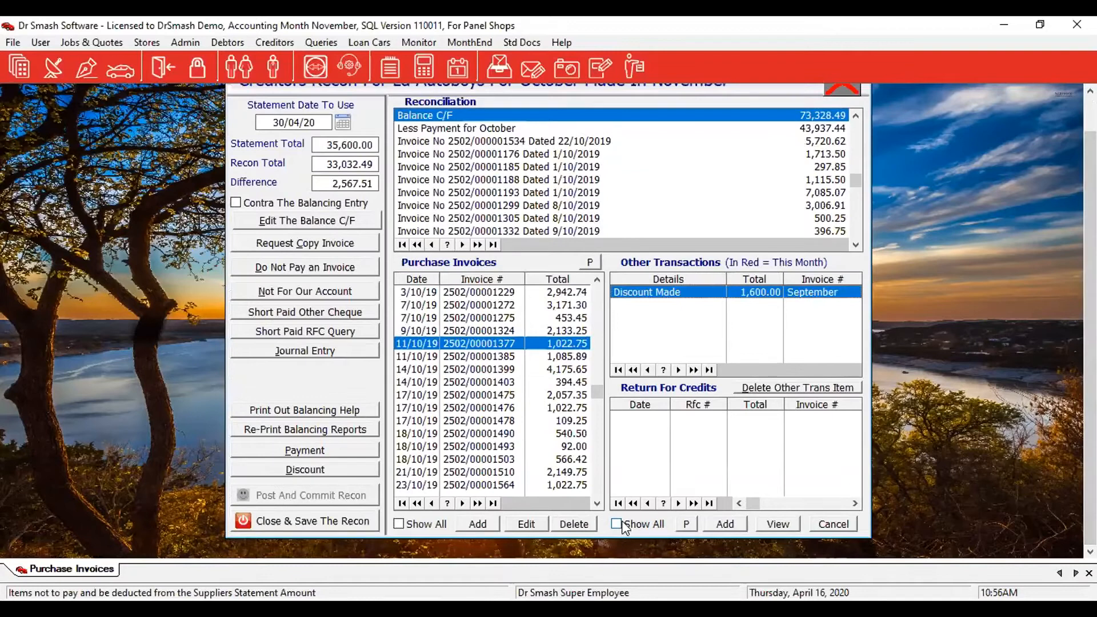
{"action": "left_click", "coordinate": [621, 521]}
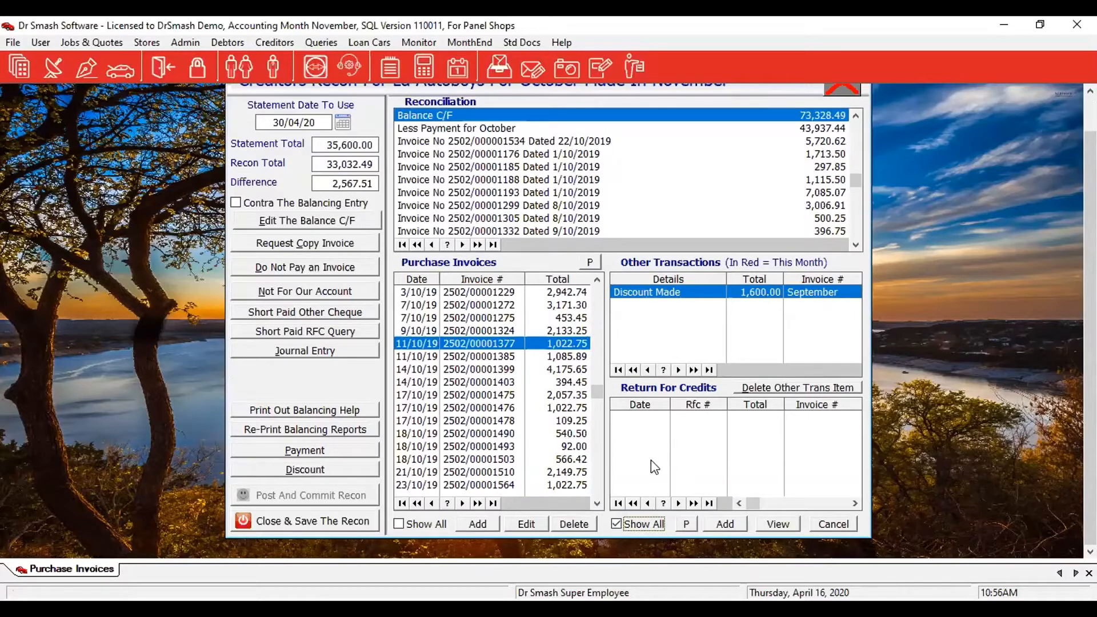
{"action": "left_click", "coordinate": [146, 42]}
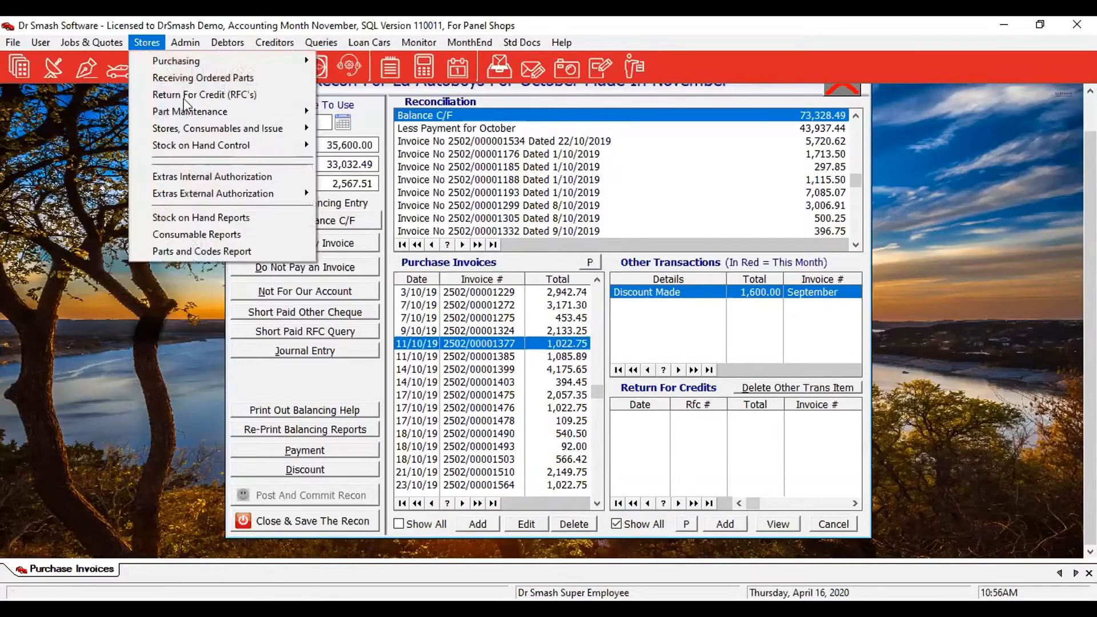
{"action": "left_click", "coordinate": [191, 94]}
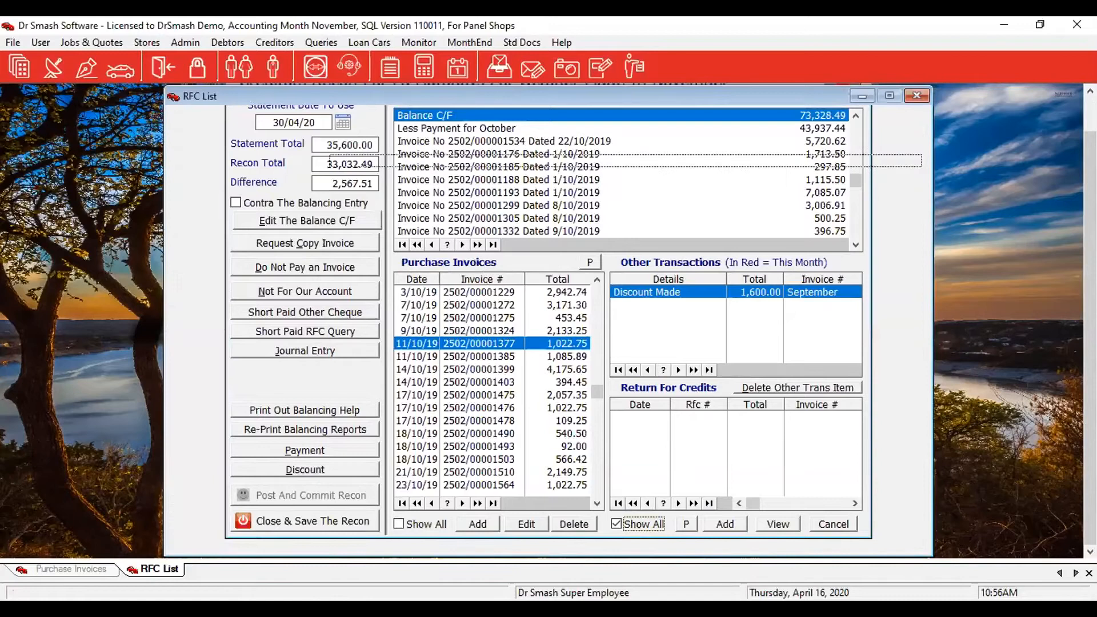
{"action": "left_click", "coordinate": [232, 266]}
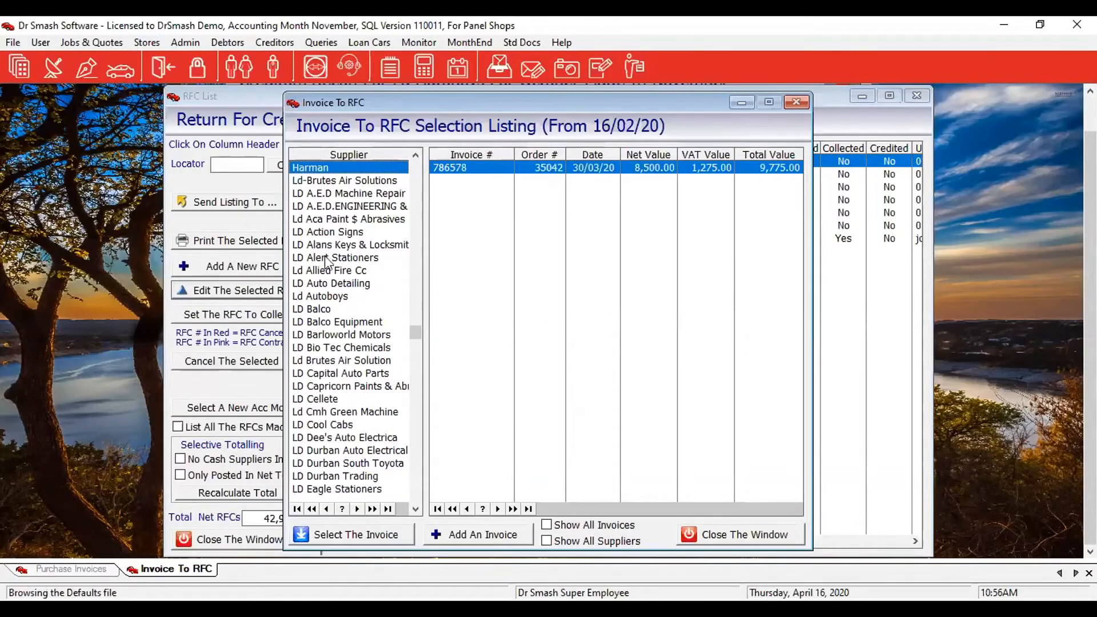
{"action": "left_click", "coordinate": [318, 295]}
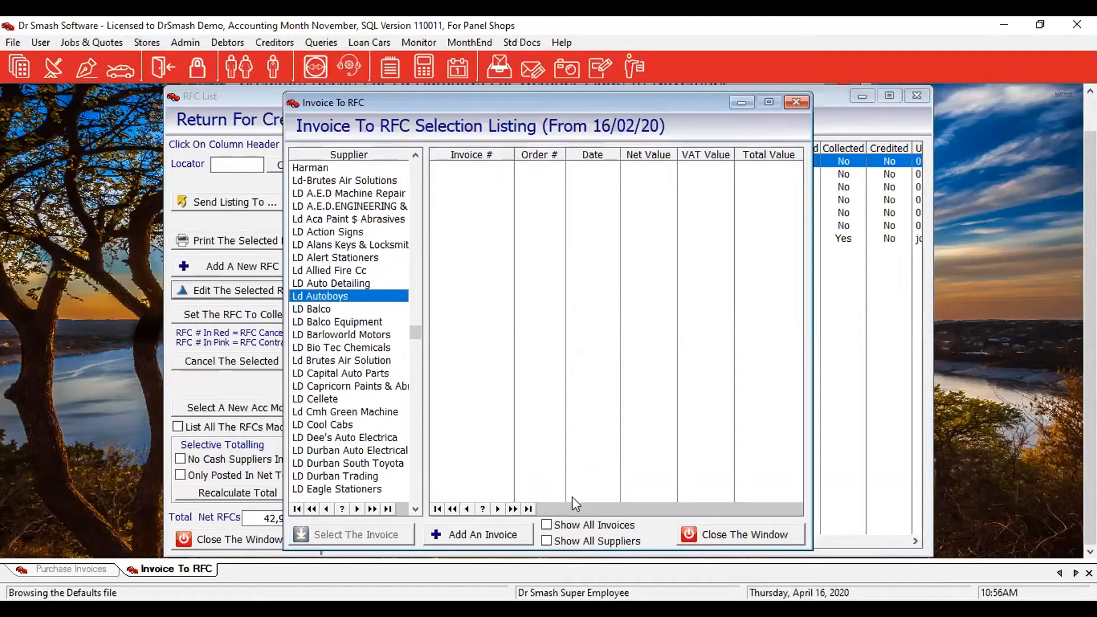
Return all of invoice 2502/000001534 for credit, enter the user number, and post and commit RFC 3287.
{"action": "left_click", "coordinate": [577, 524]}
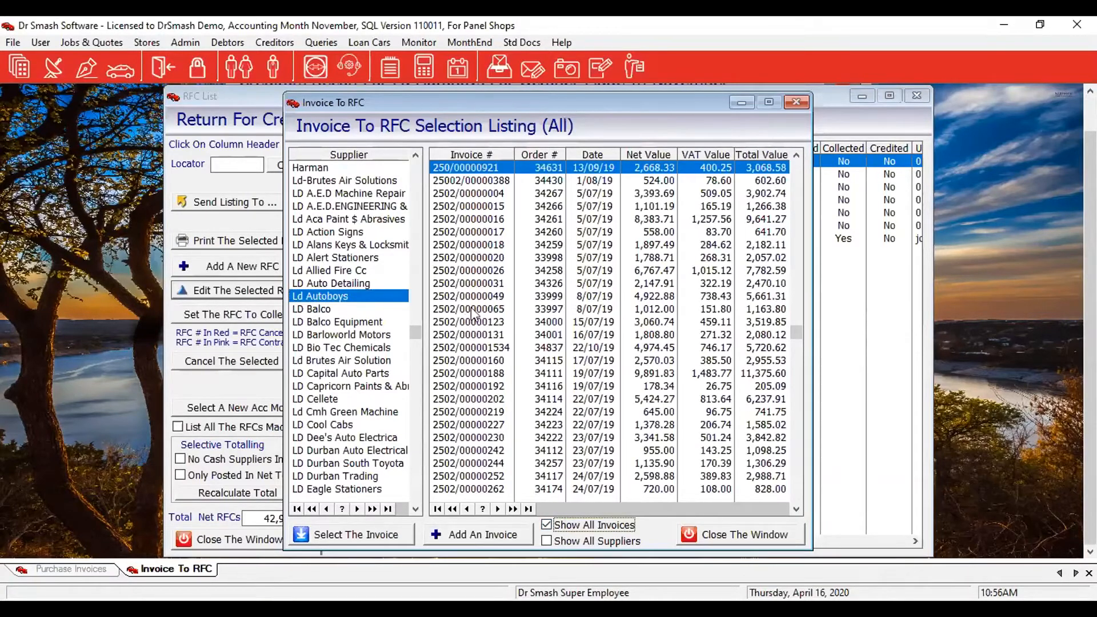
{"action": "left_click", "coordinate": [476, 348]}
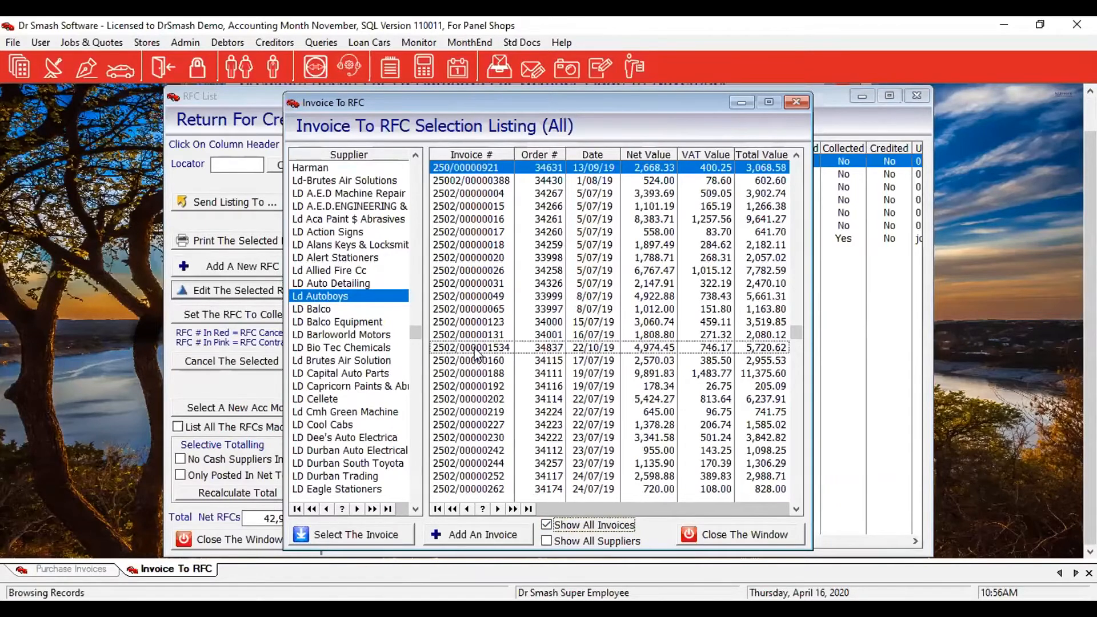
{"action": "double_click", "coordinate": [476, 350]}
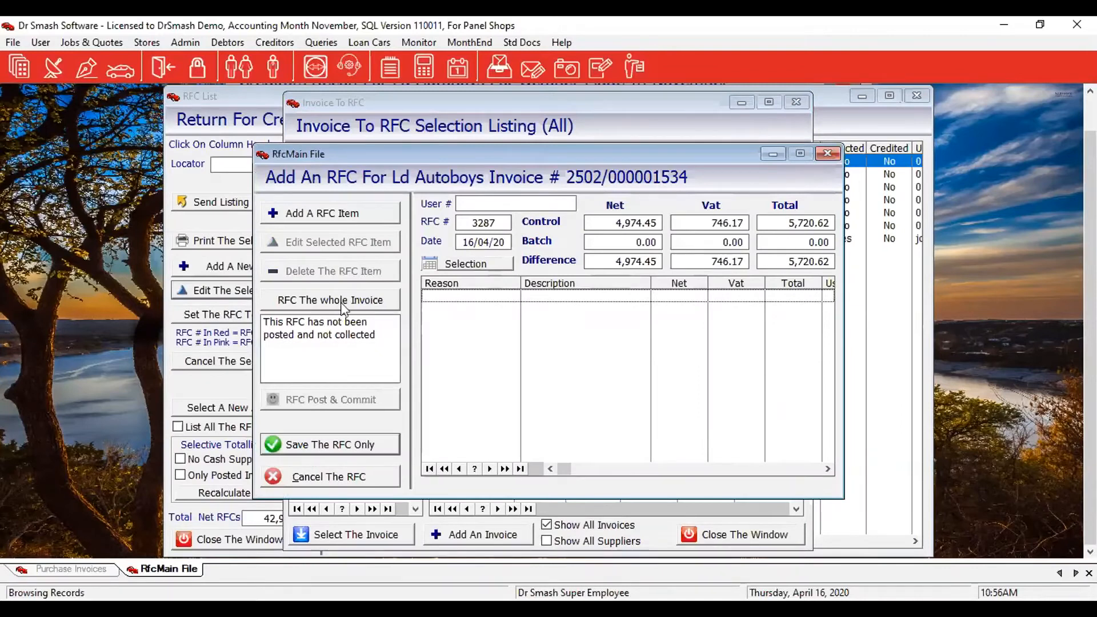
{"action": "left_click", "coordinate": [373, 302]}
{"action": "key", "text": "Tab"}
{"action": "key", "text": "Tab"}
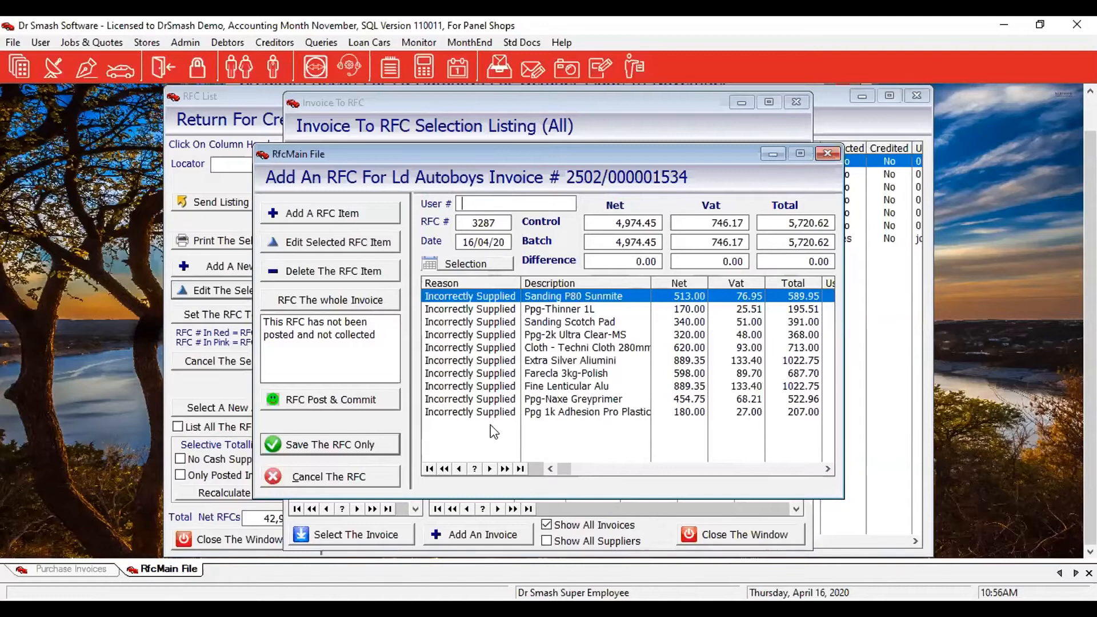
{"action": "type", "text": "test"}
{"action": "left_click", "coordinate": [324, 402]}
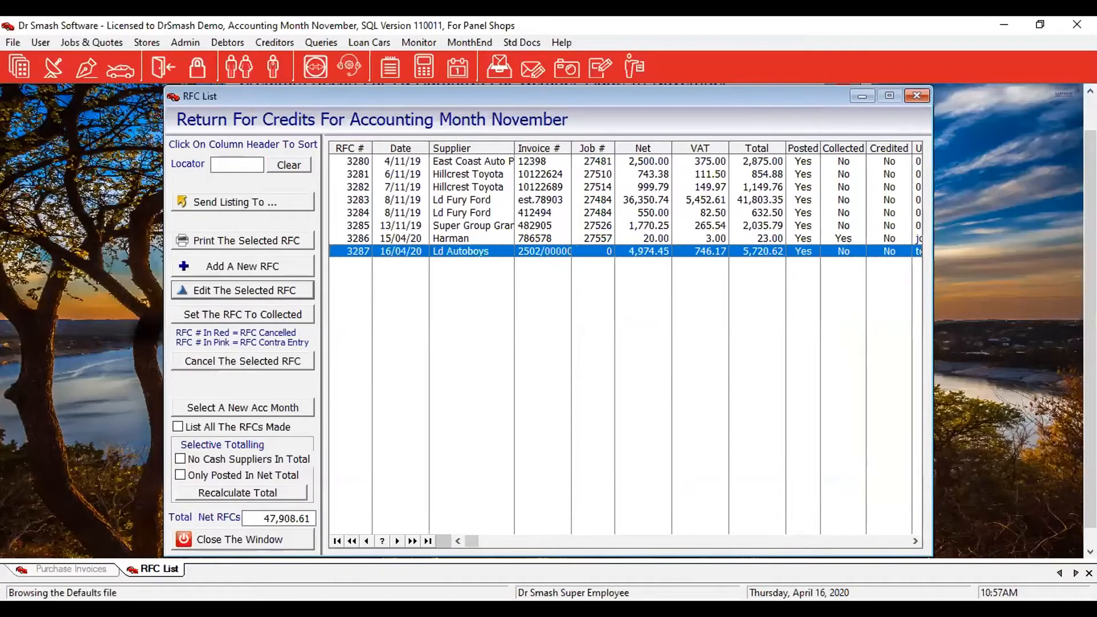
Close the RFC list, then move RFC 3287 (5,720.62) into the reconciliation and back out again.
{"action": "left_click", "coordinate": [274, 541]}
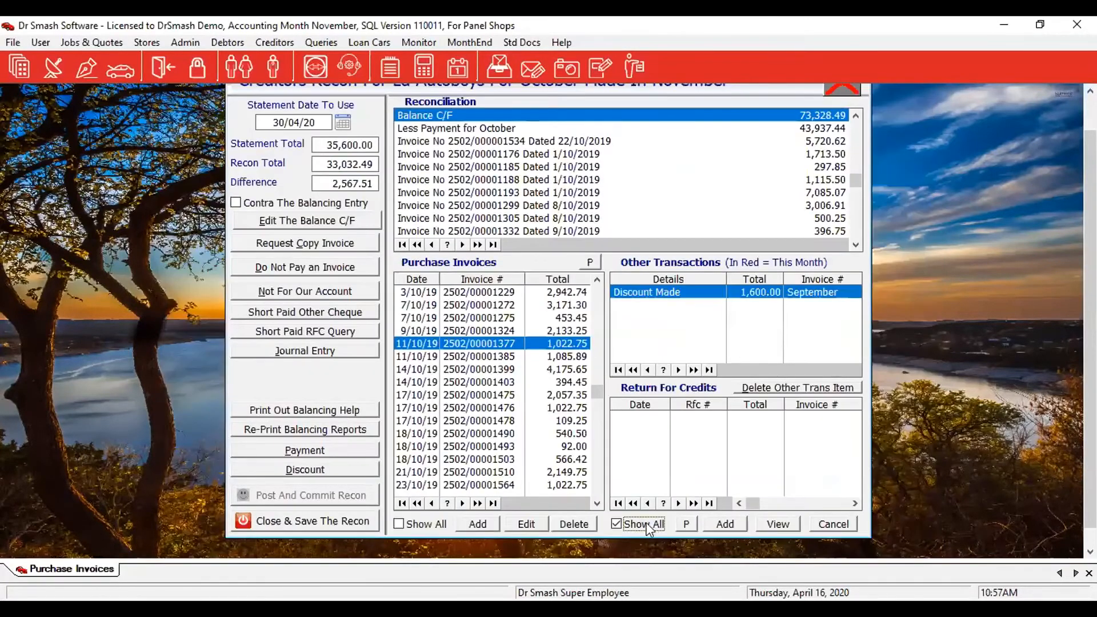
{"action": "left_click", "coordinate": [627, 522]}
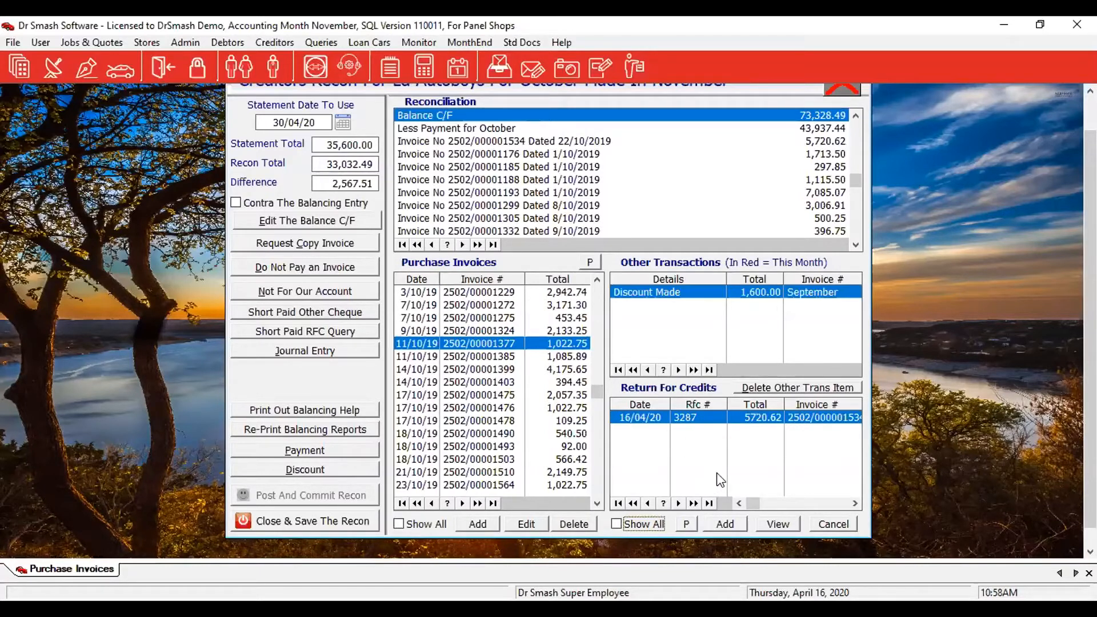
{"action": "left_click", "coordinate": [710, 417]}
{"action": "double_click", "coordinate": [710, 417]}
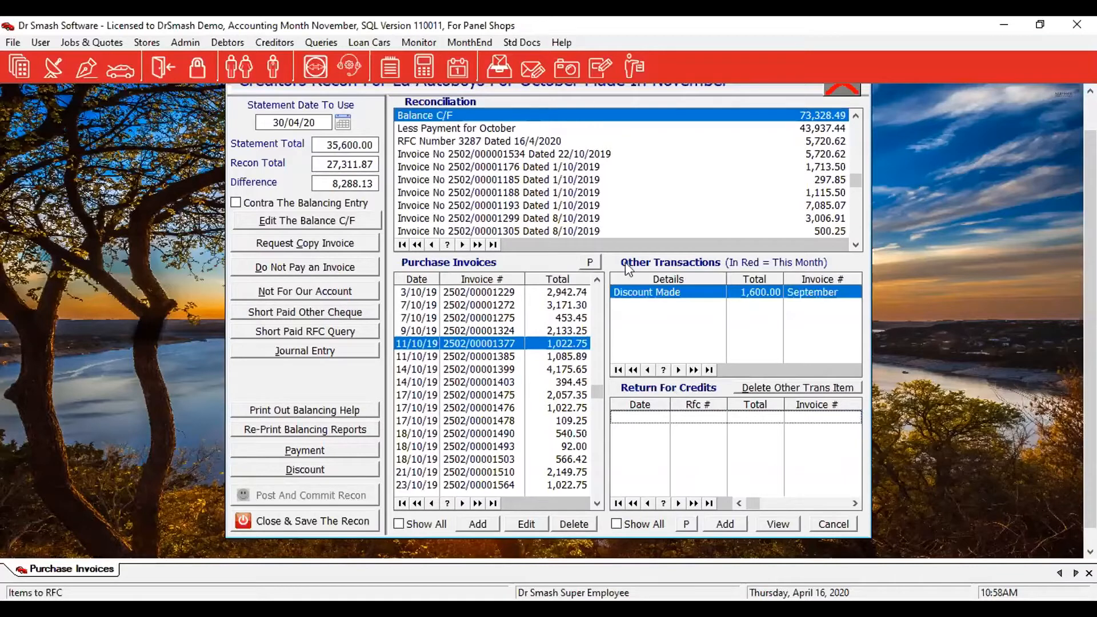
{"action": "double_click", "coordinate": [508, 142]}
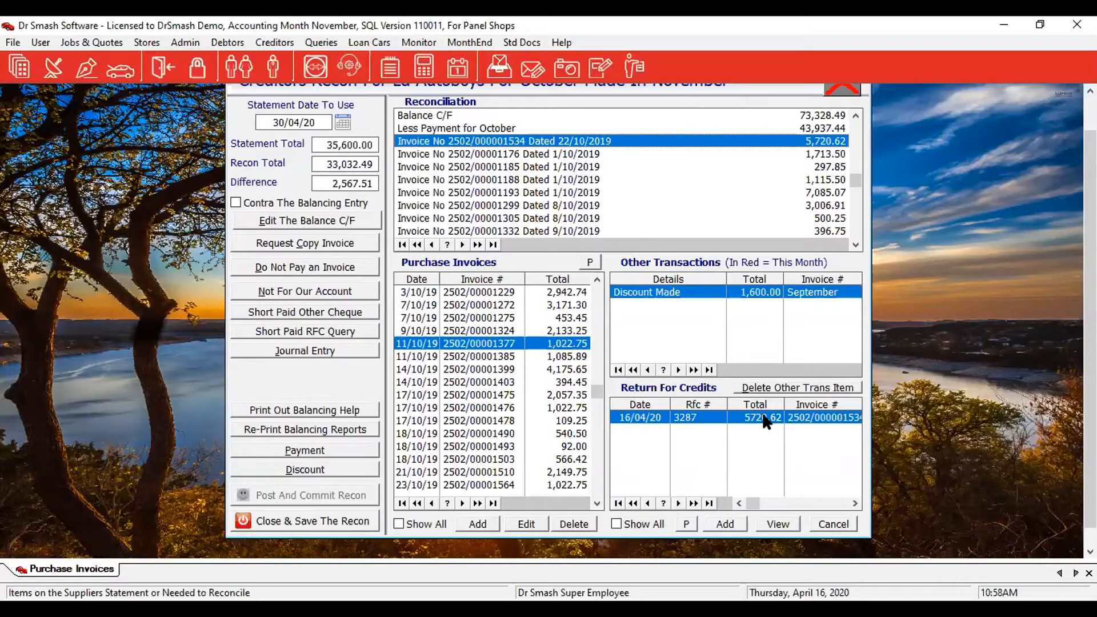
Record a short paid RFC query with invoice number RFC3287 and a total of 3,000.00.
{"action": "left_click", "coordinate": [276, 333]}
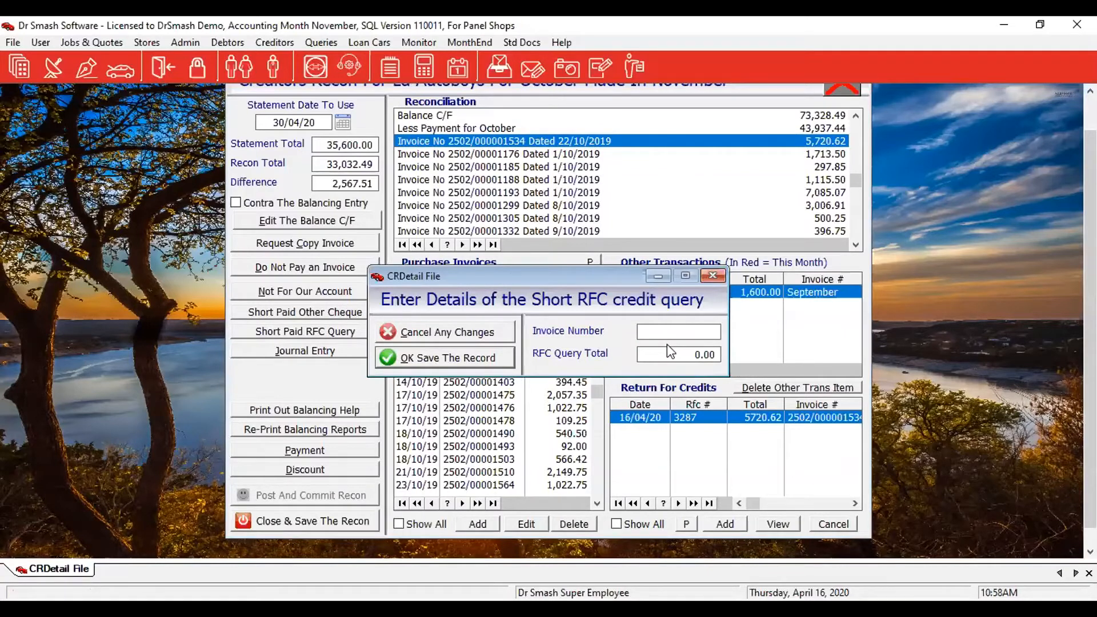
{"action": "type", "text": "3287"}
{"action": "left_click", "coordinate": [692, 331]}
{"action": "type", "text": "RFC"}
{"action": "key", "text": "Tab"}
{"action": "type", "text": "3,00"}
{"action": "type", "text": "0"}
{"action": "key", "text": "Tab"}
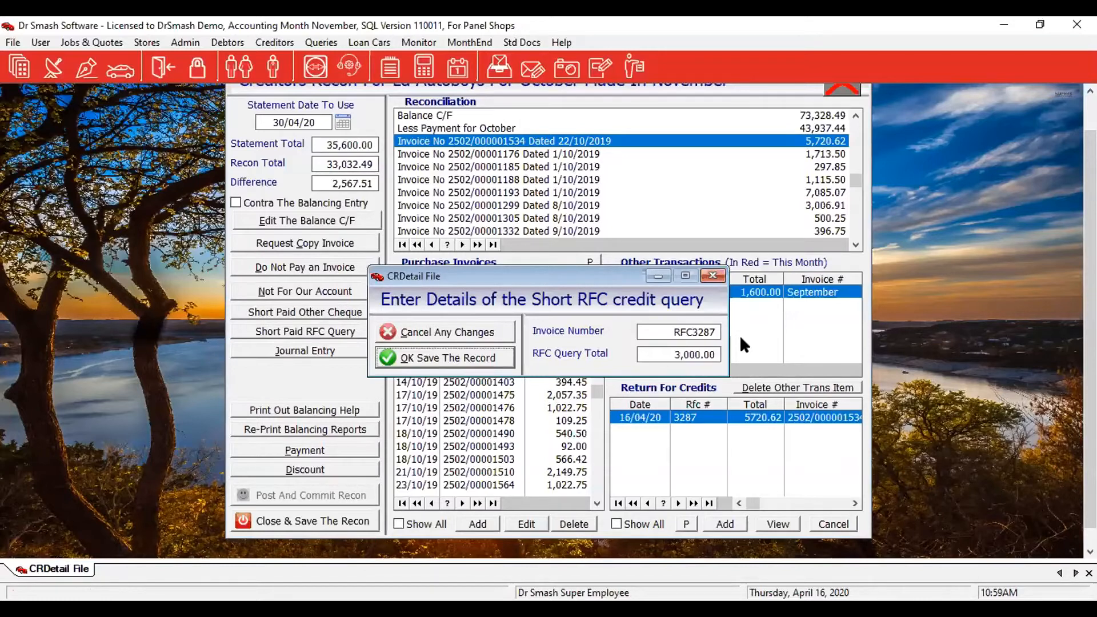
{"action": "left_click", "coordinate": [479, 358]}
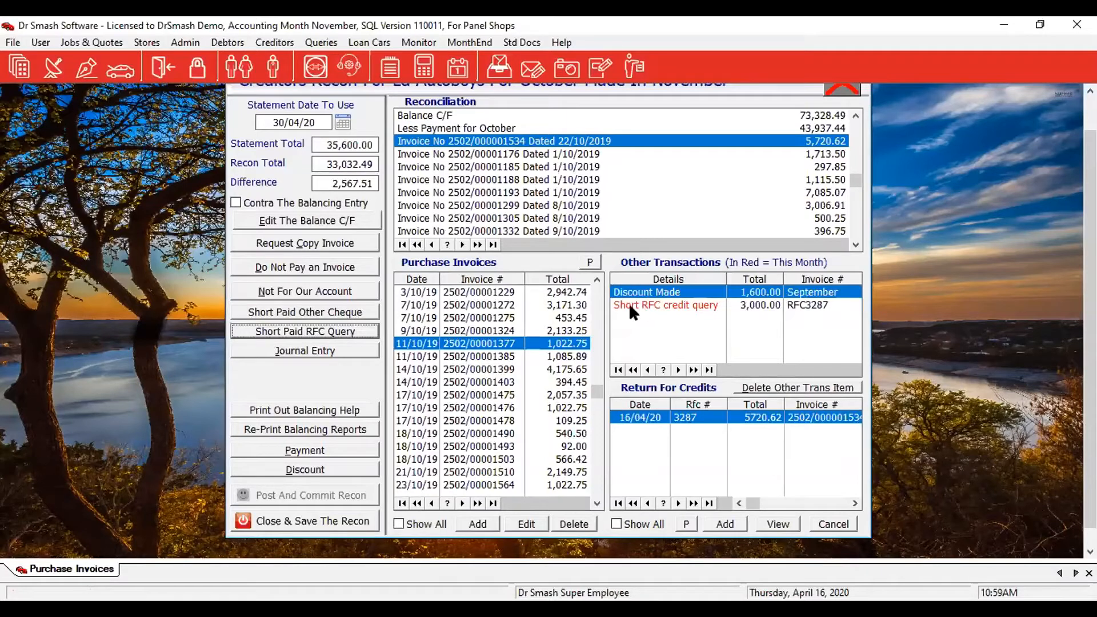
{"action": "left_click", "coordinate": [715, 423]}
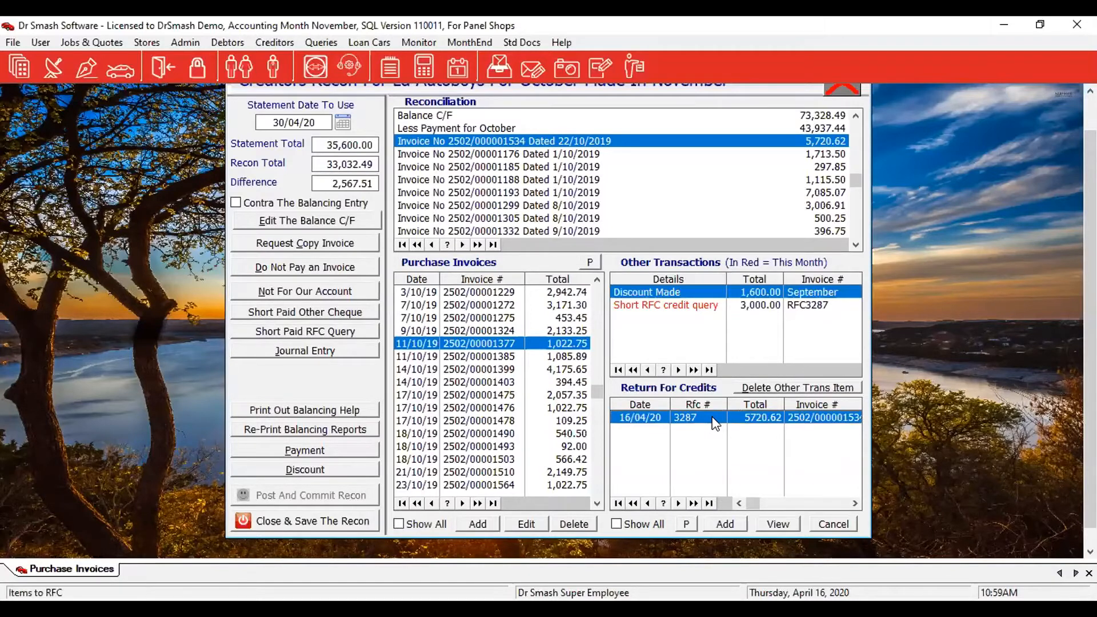
Move RFC 3287 (5,720.62) and the 3,000.00 short RFC credit query into the reconciliation.
{"action": "double_click", "coordinate": [712, 417]}
{"action": "left_click", "coordinate": [684, 309]}
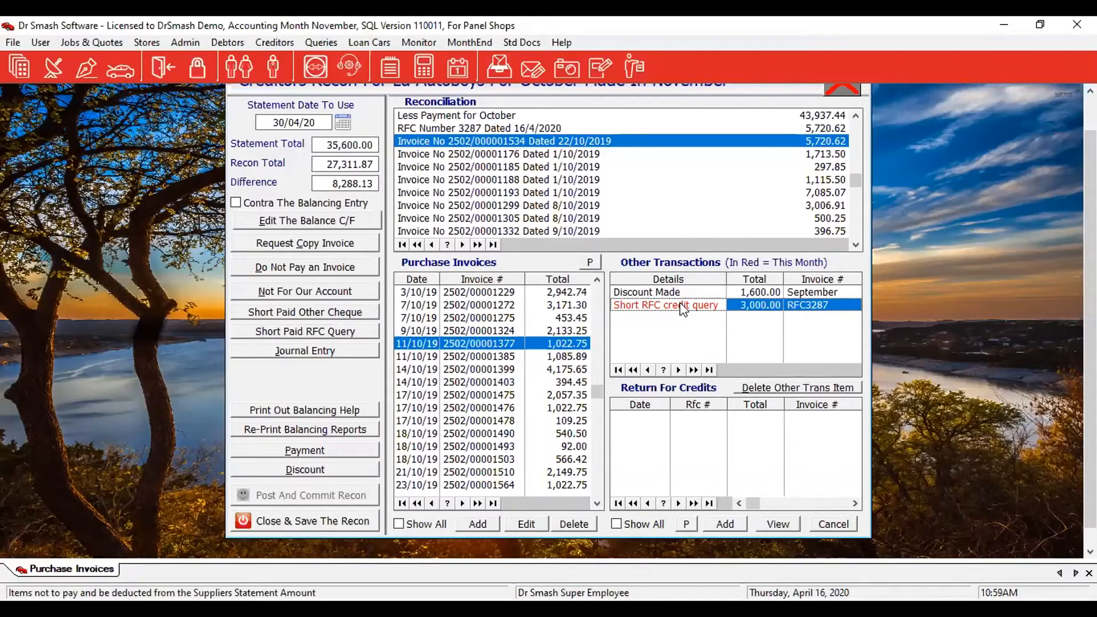
{"action": "double_click", "coordinate": [683, 307]}
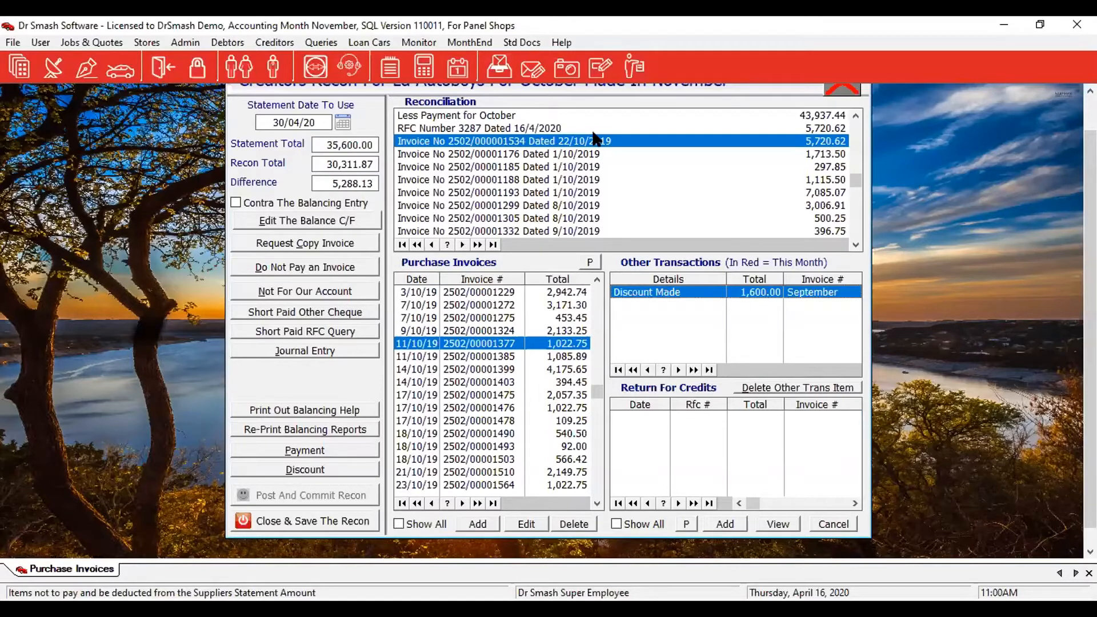
Add invoices 2502/00001399 and 2502/00001385 to the reconciliation, leaving a 26.59 difference.
{"action": "left_click", "coordinate": [495, 371]}
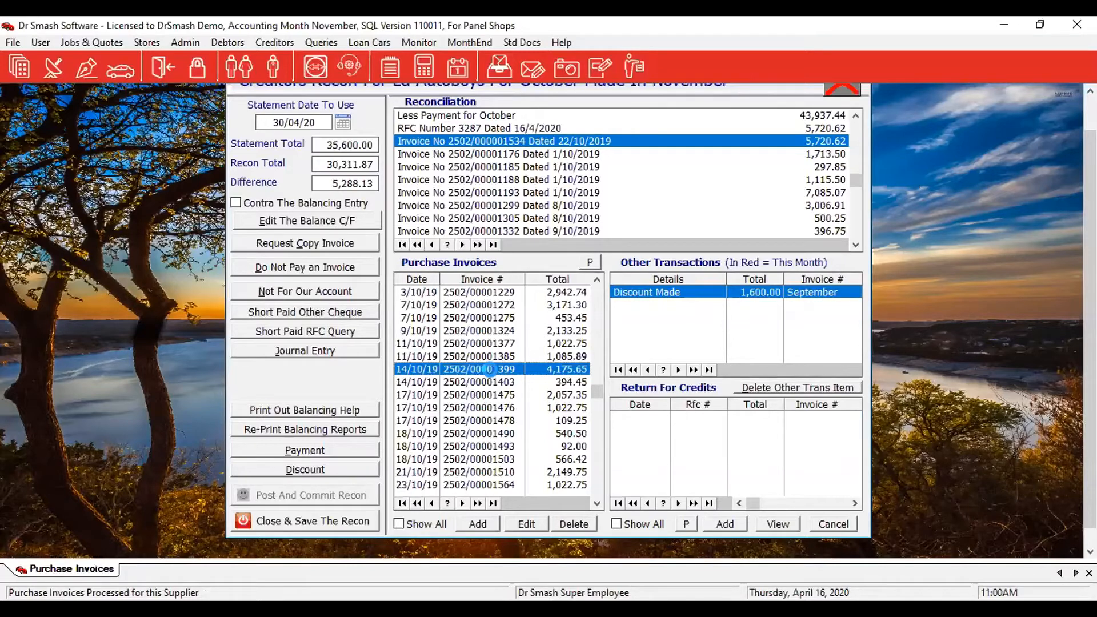
{"action": "double_click", "coordinate": [489, 370]}
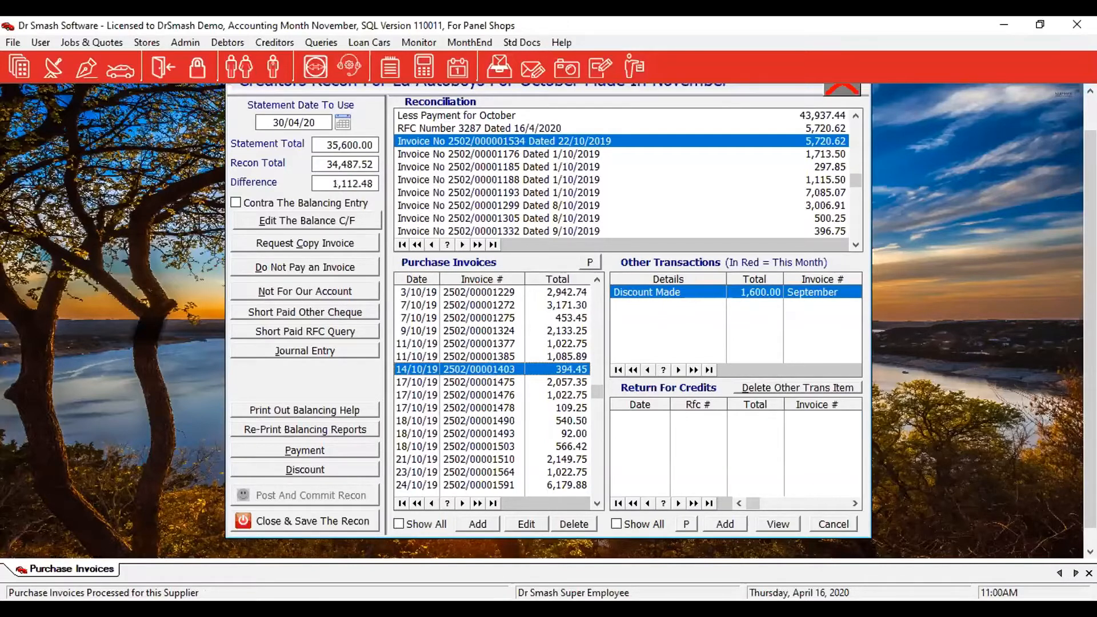
{"action": "left_click", "coordinate": [486, 357]}
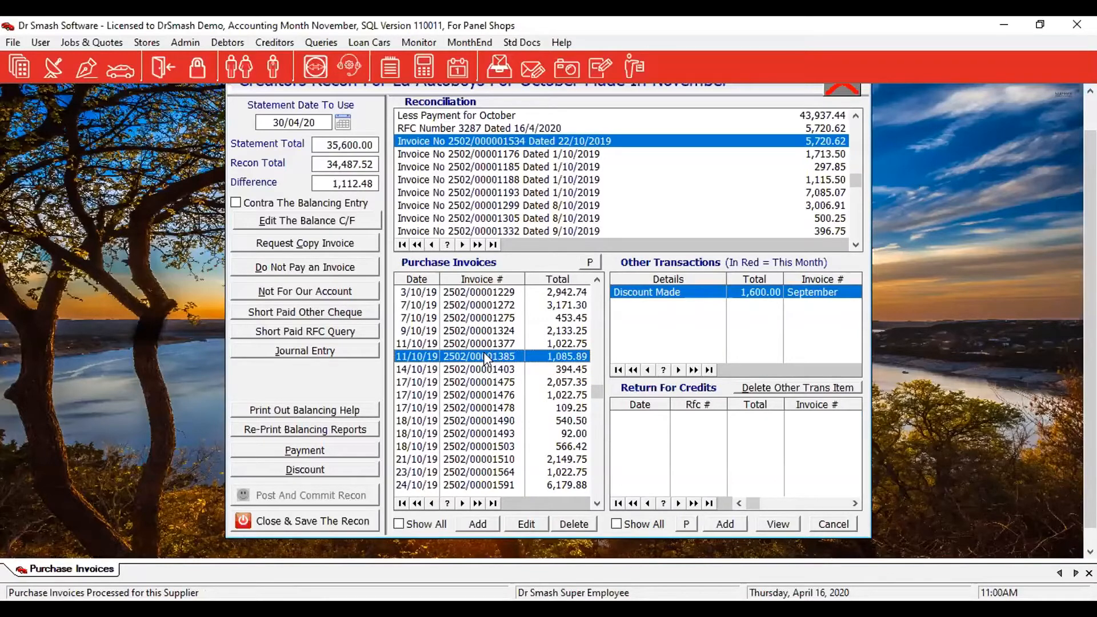
{"action": "double_click", "coordinate": [485, 356]}
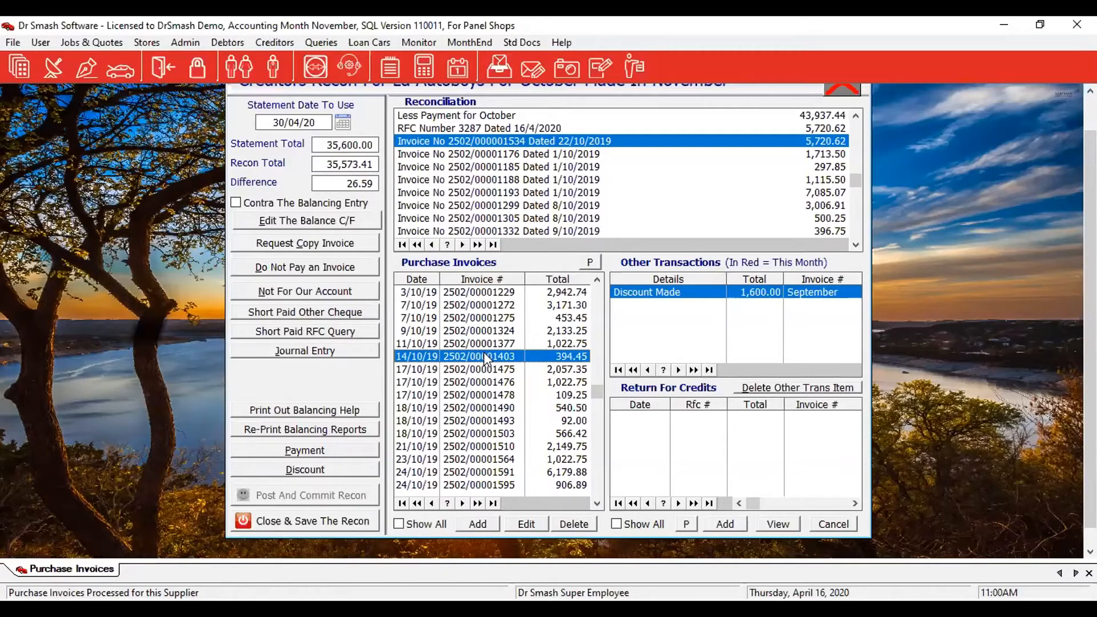
{"action": "left_click", "coordinate": [300, 352]}
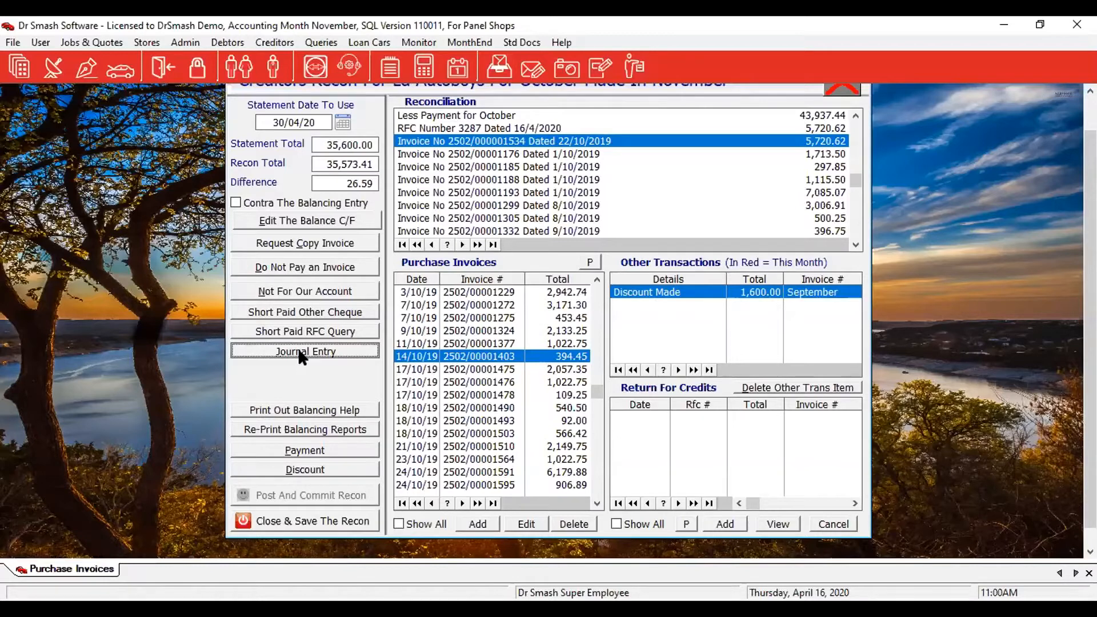
Record a 26.59 'Charged Interest' journal entry, ref TEST, and move it into the reconciliation.
{"action": "left_click", "coordinate": [299, 352]}
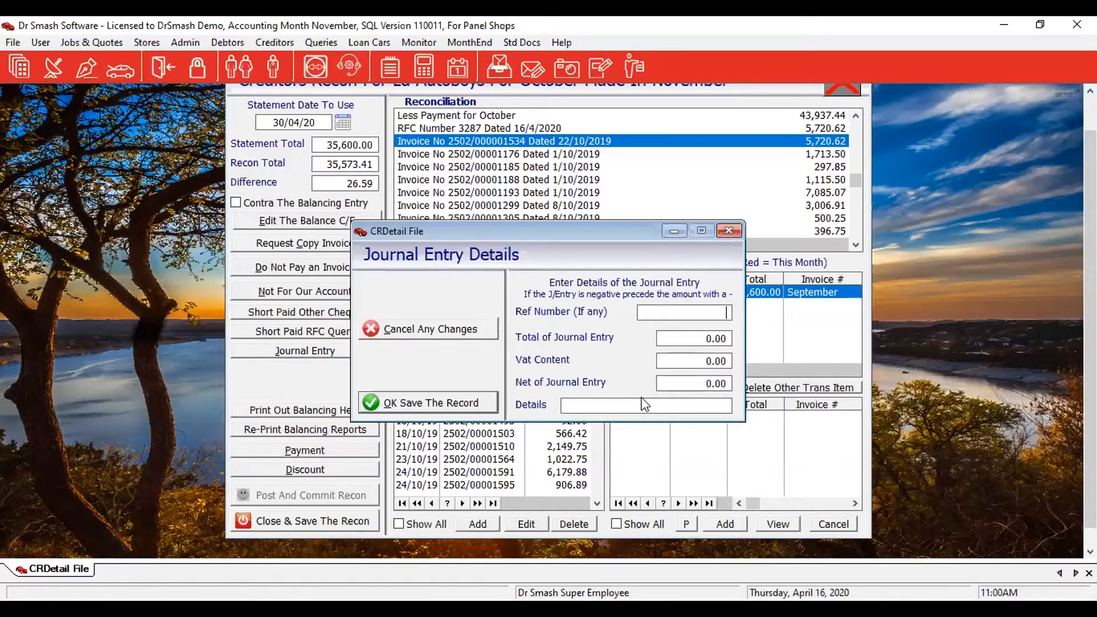
{"action": "type", "text": "TEST"}
{"action": "key", "text": "Tab"}
{"action": "type", "text": "26.59"}
{"action": "key", "text": "Tab"}
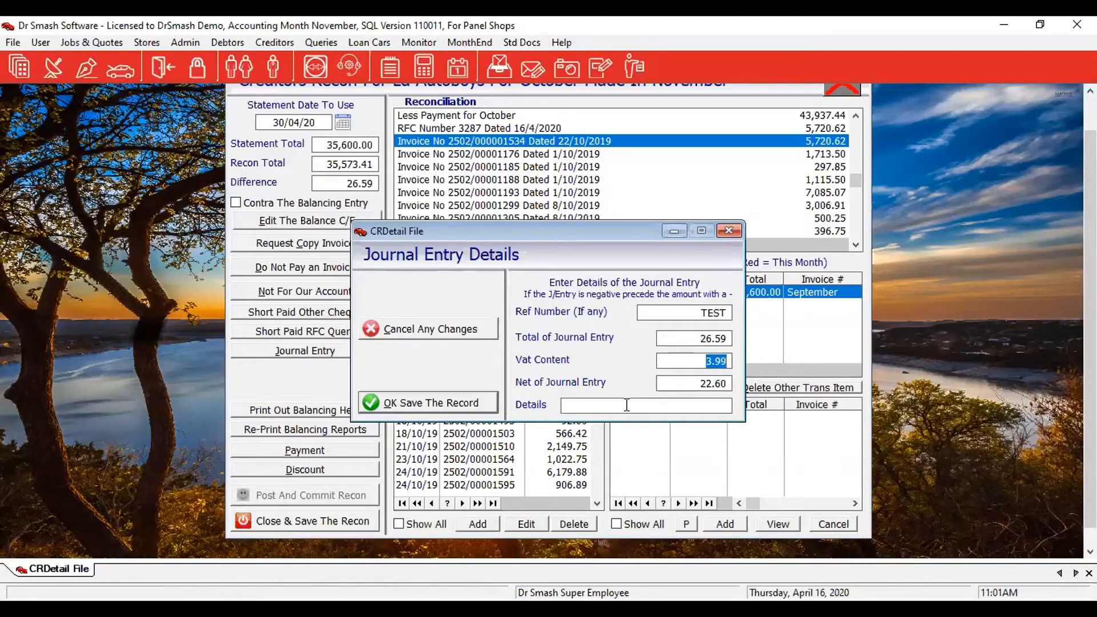
{"action": "left_click", "coordinate": [625, 407]}
{"action": "type", "text": "Charged Interest"}
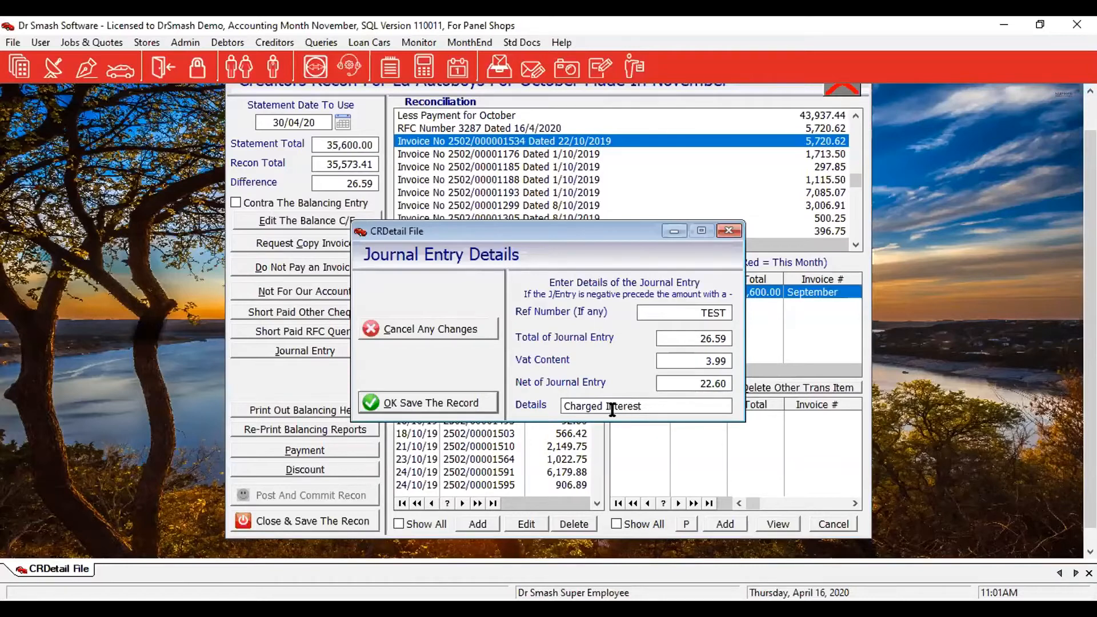
{"action": "left_click", "coordinate": [467, 402]}
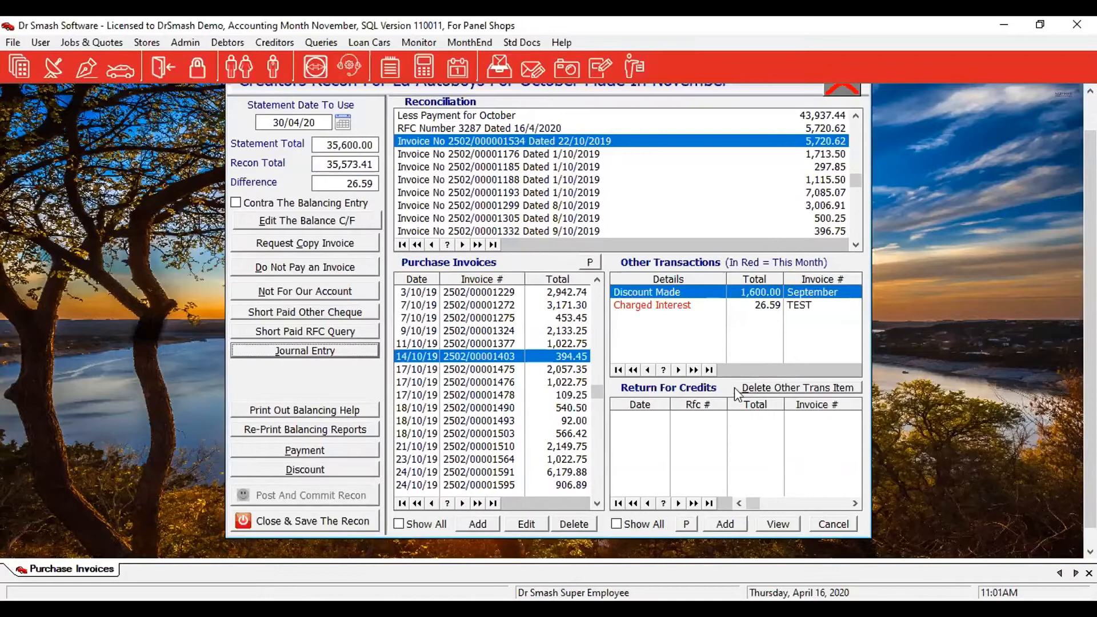
{"action": "left_click", "coordinate": [660, 308]}
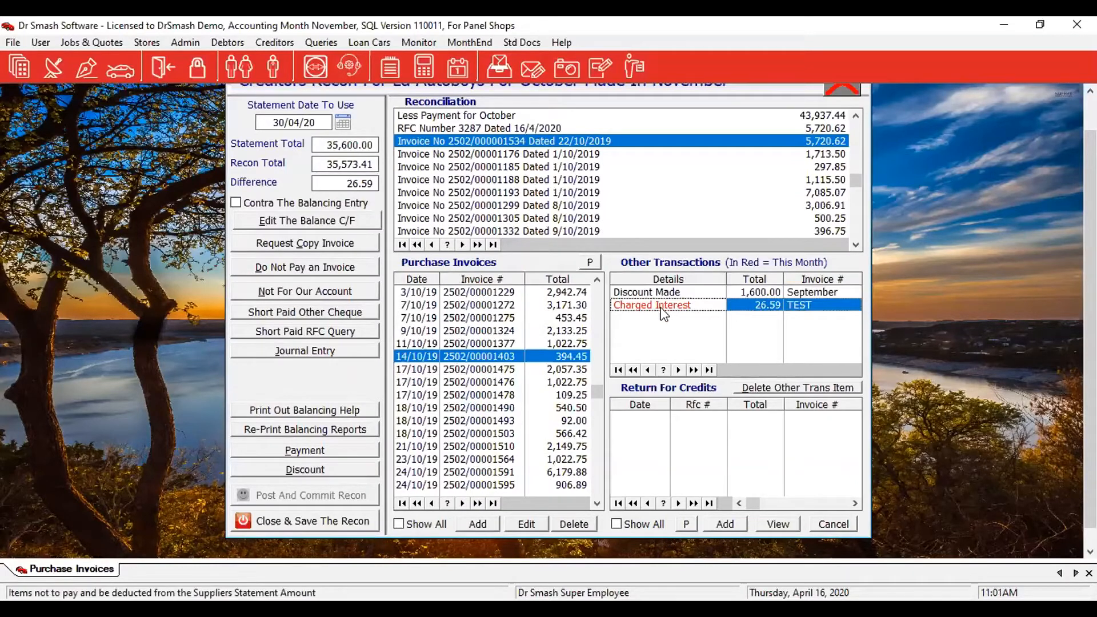
{"action": "key", "text": "Delete"}
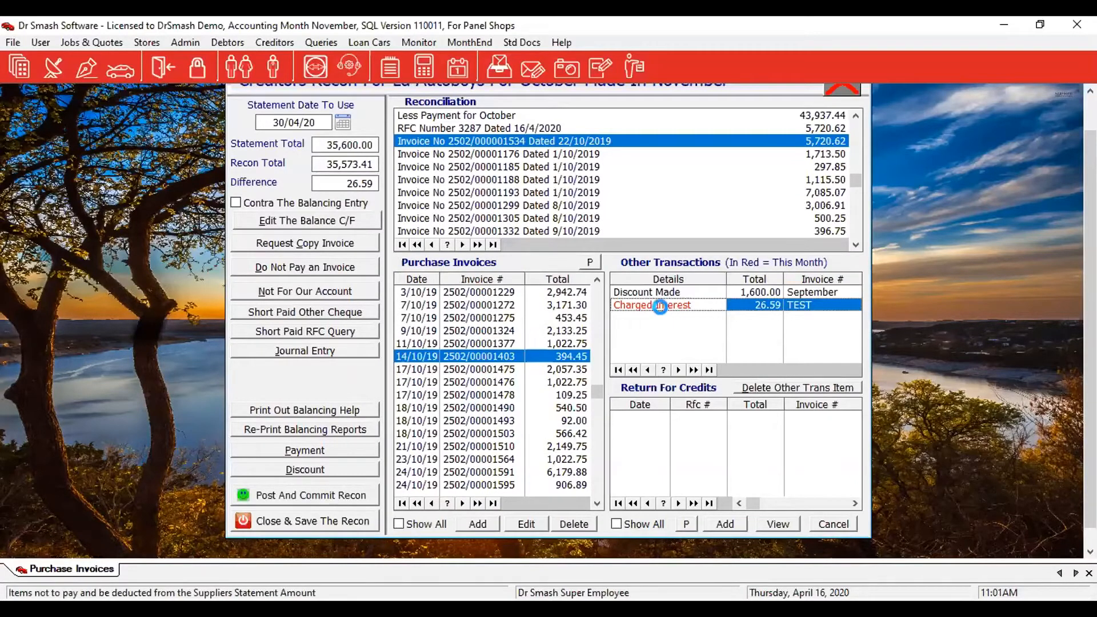
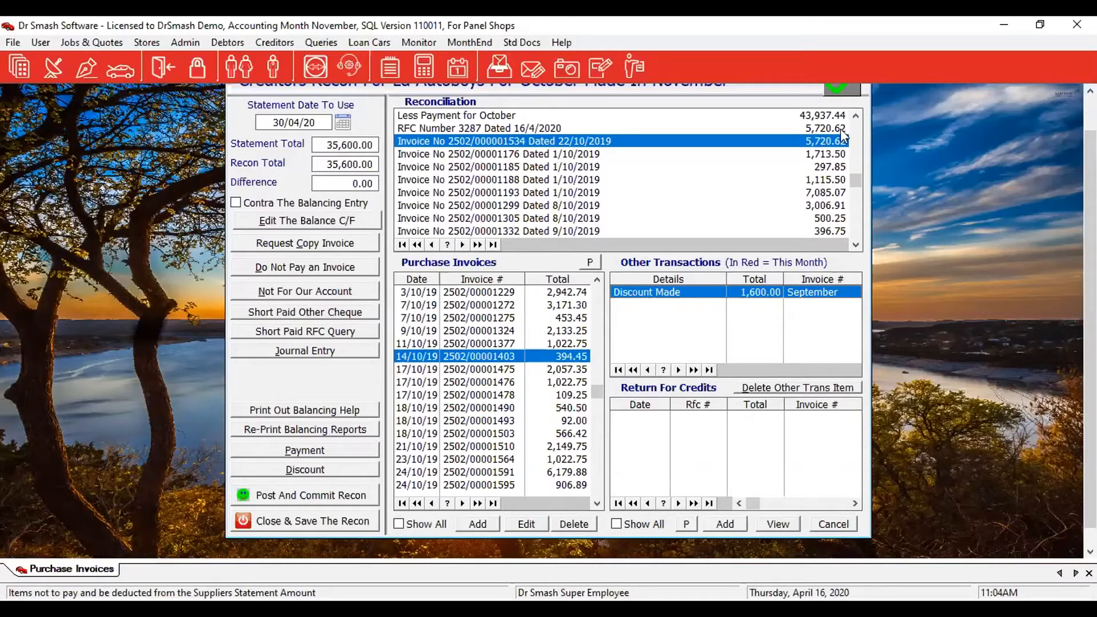
Record a 23,000.00 payment made for September 2019 among the recon's other transactions.
{"action": "left_click", "coordinate": [856, 117]}
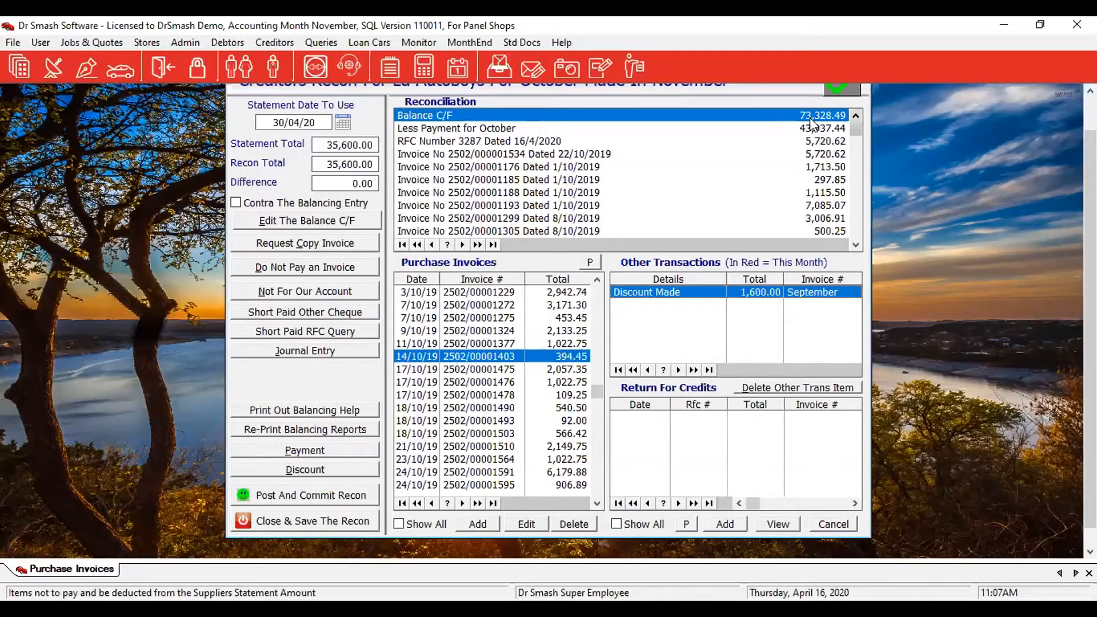
{"action": "left_click", "coordinate": [305, 452]}
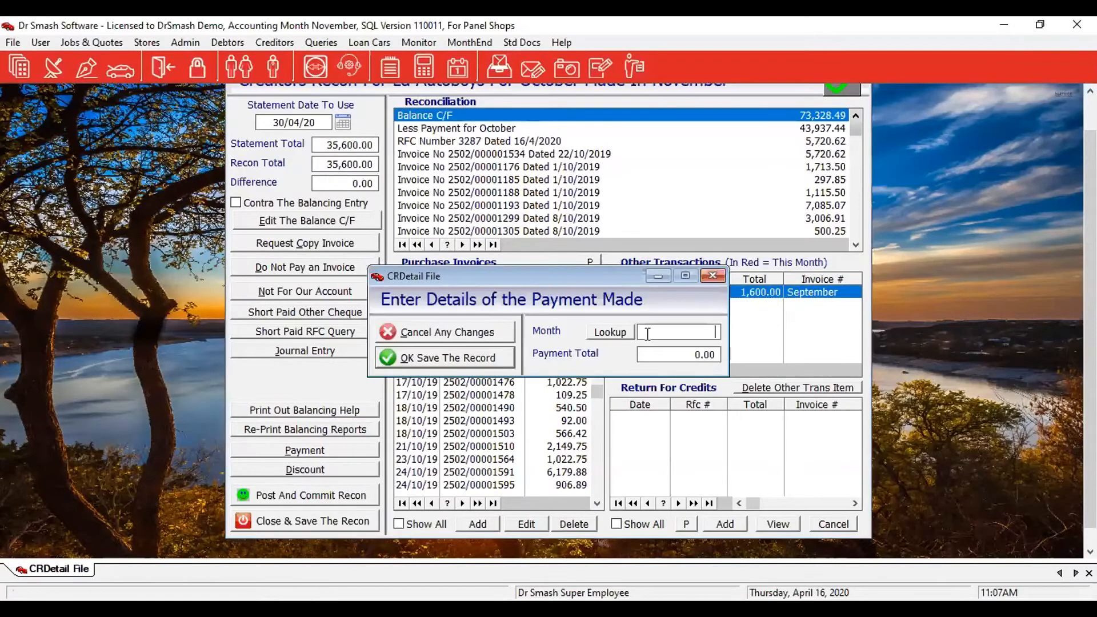
{"action": "left_click", "coordinate": [613, 336]}
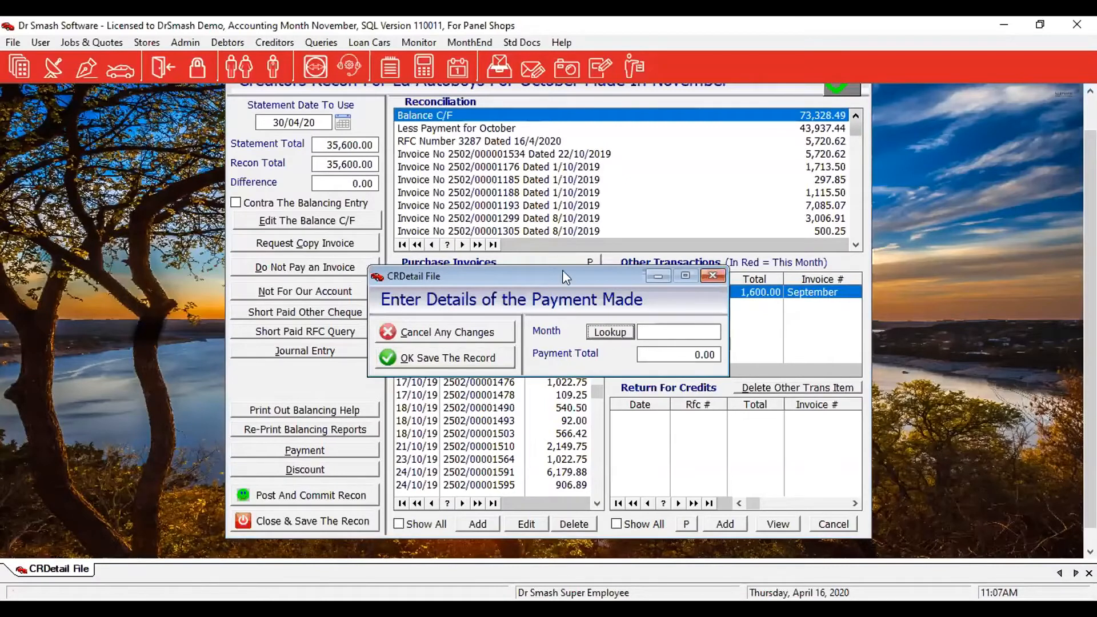
{"action": "left_click", "coordinate": [543, 220]}
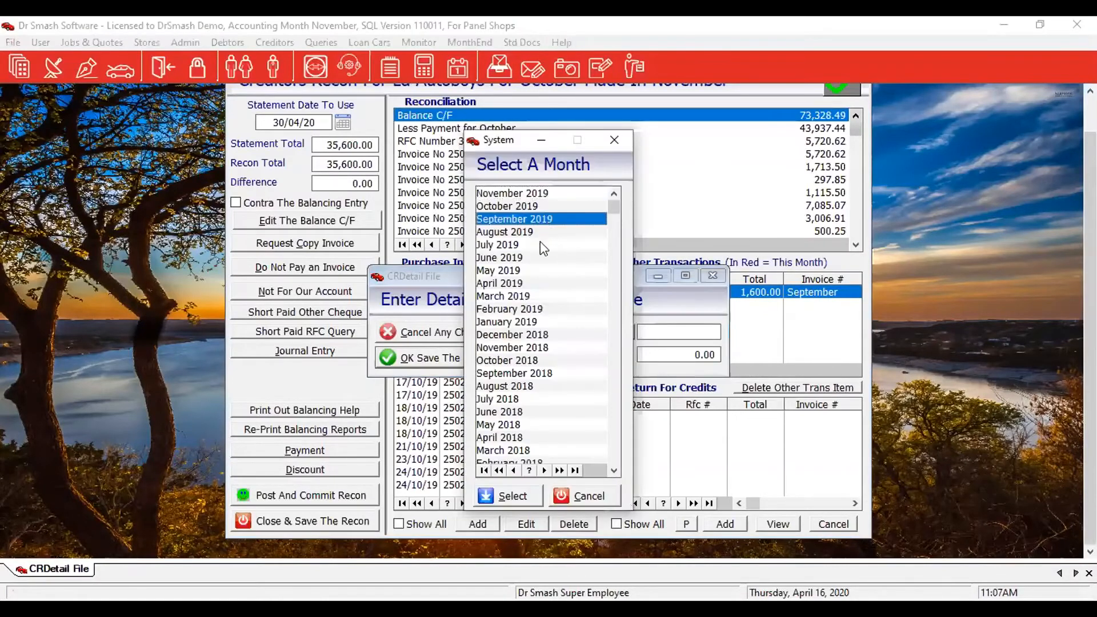
{"action": "left_click", "coordinate": [511, 499]}
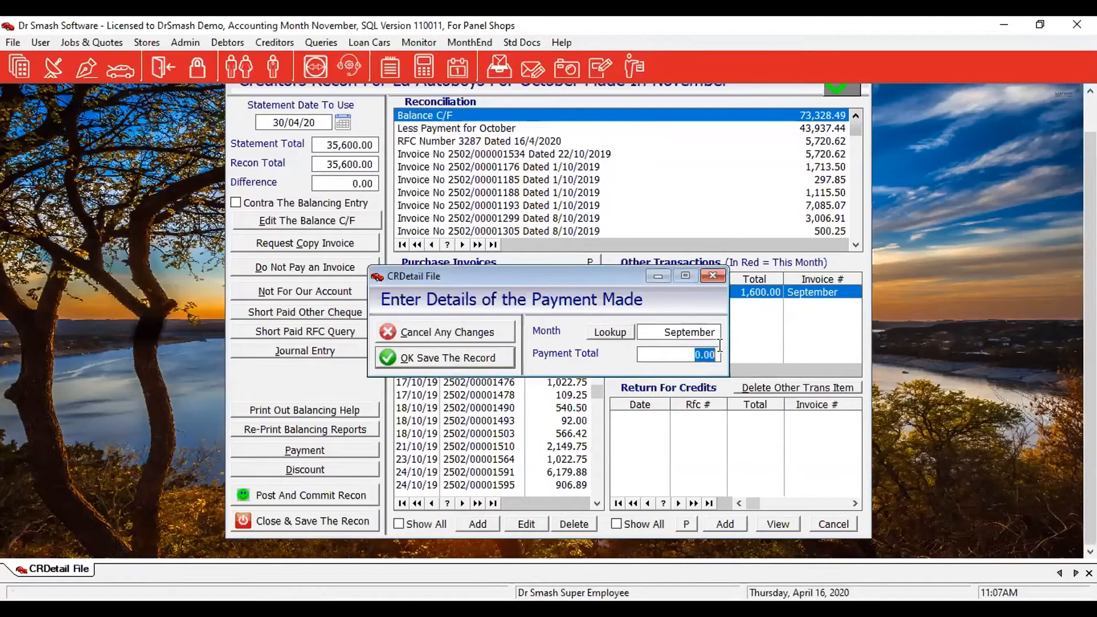
{"action": "key", "text": "Tab"}
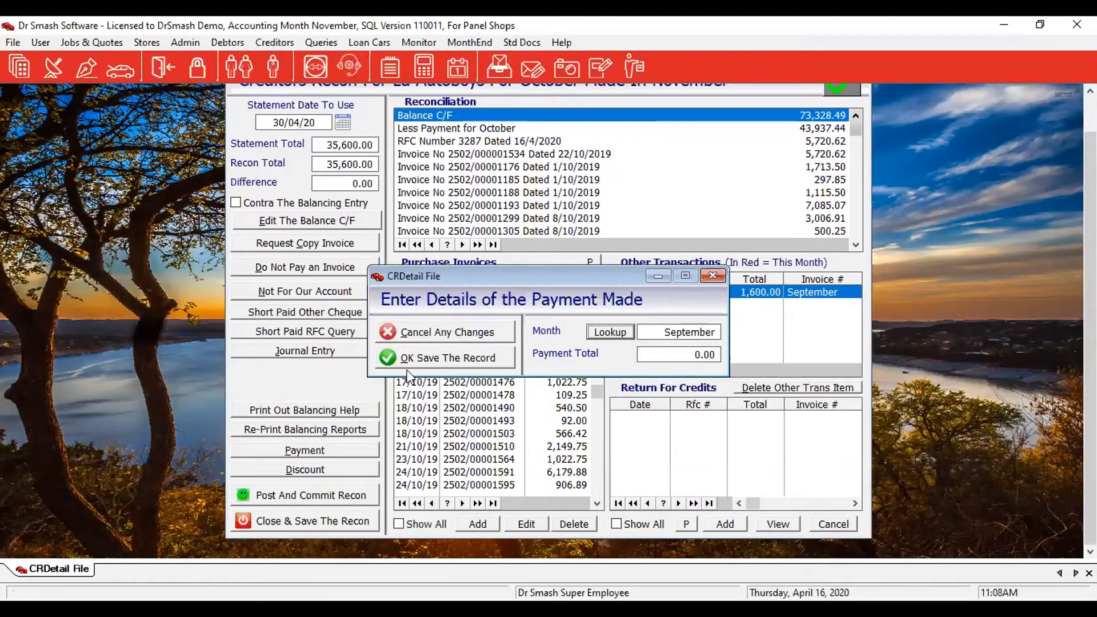
{"action": "left_click", "coordinate": [420, 358]}
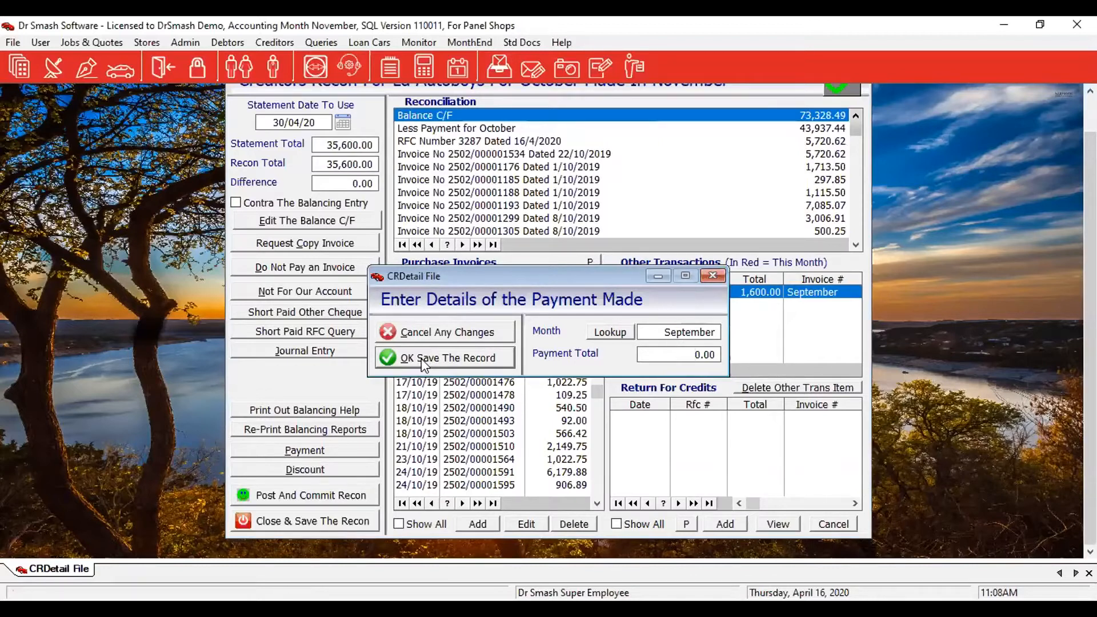
{"action": "left_click", "coordinate": [420, 358]}
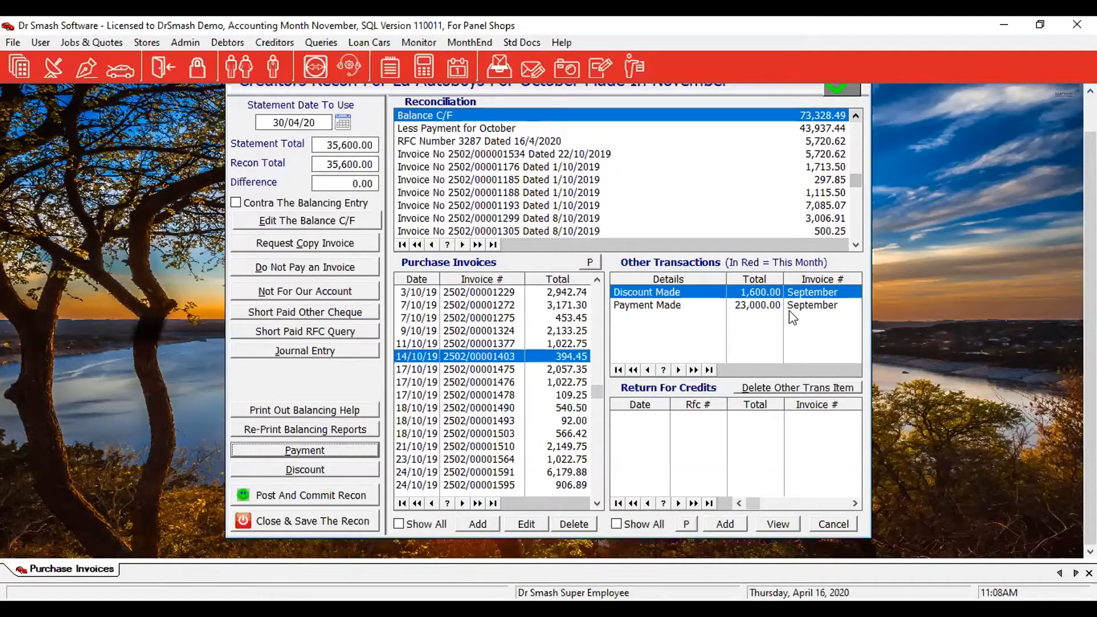
Select the Payment Made line and start a journal entry referenced MISTAKE.
{"action": "left_click", "coordinate": [759, 307]}
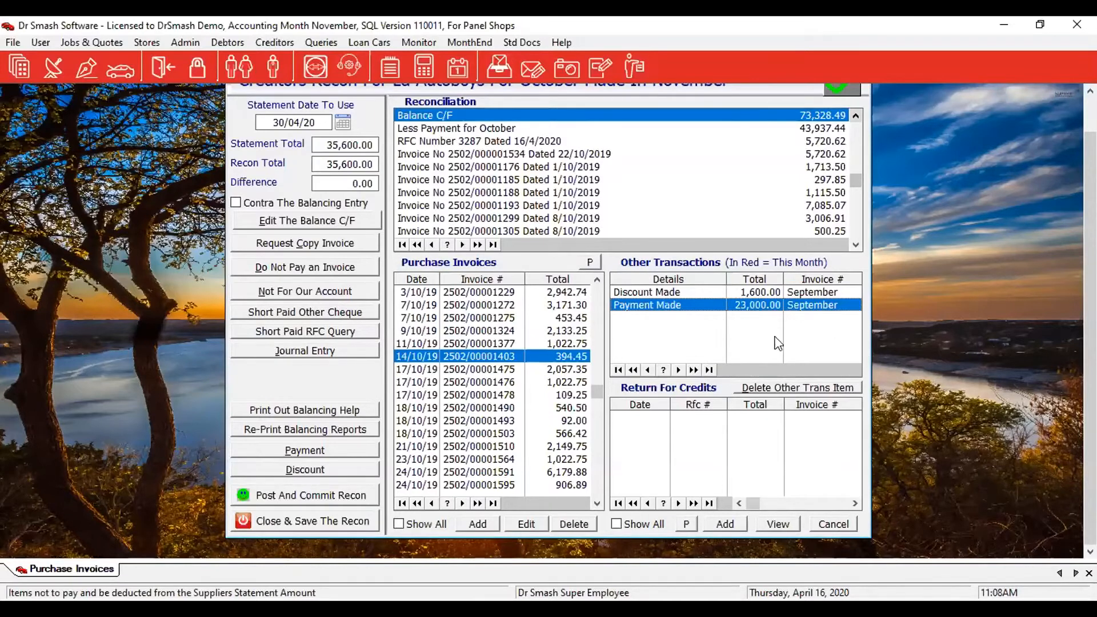
{"action": "left_click", "coordinate": [768, 389]}
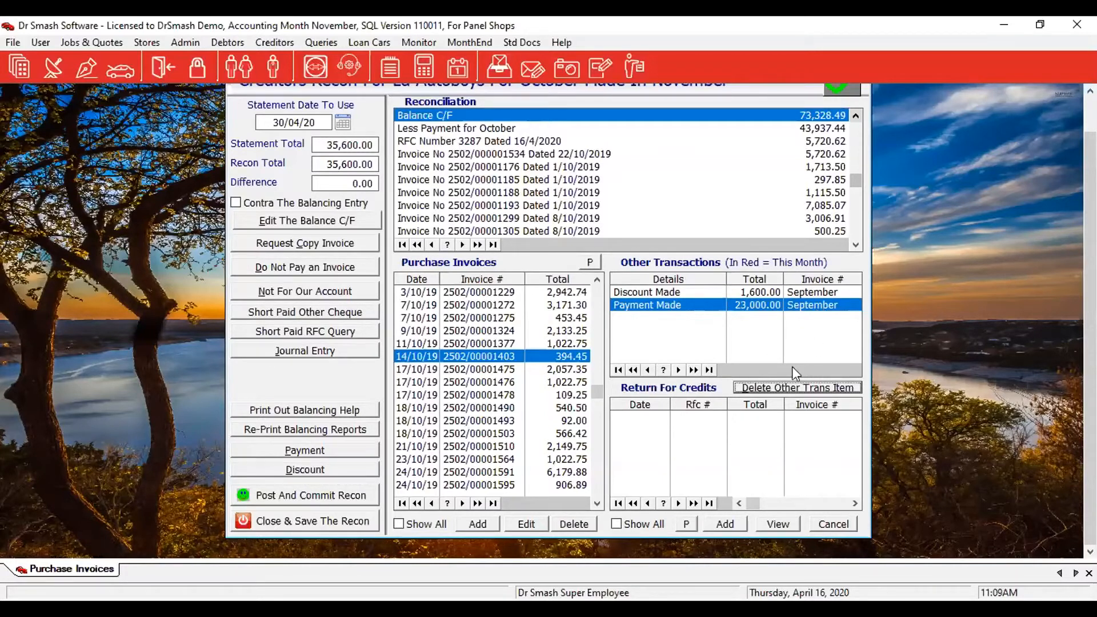
{"action": "left_click", "coordinate": [328, 353]}
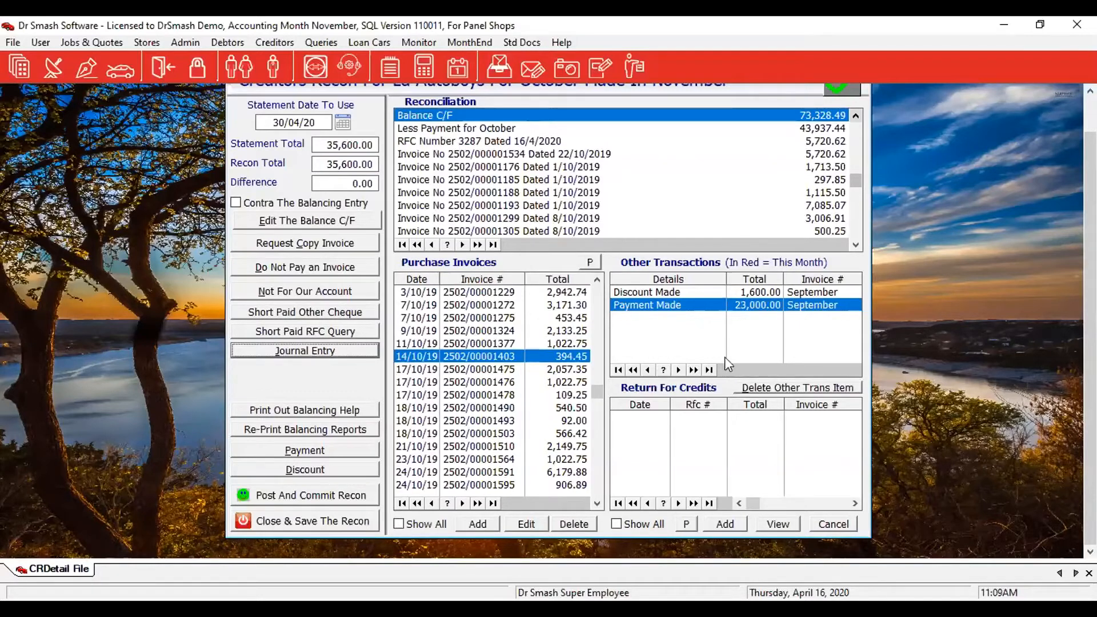
Save a 23,000.00, 0 VAT journal 'Contra Payment Made In Error', then apply it and the payment to the recon.
{"action": "left_click", "coordinate": [667, 339]}
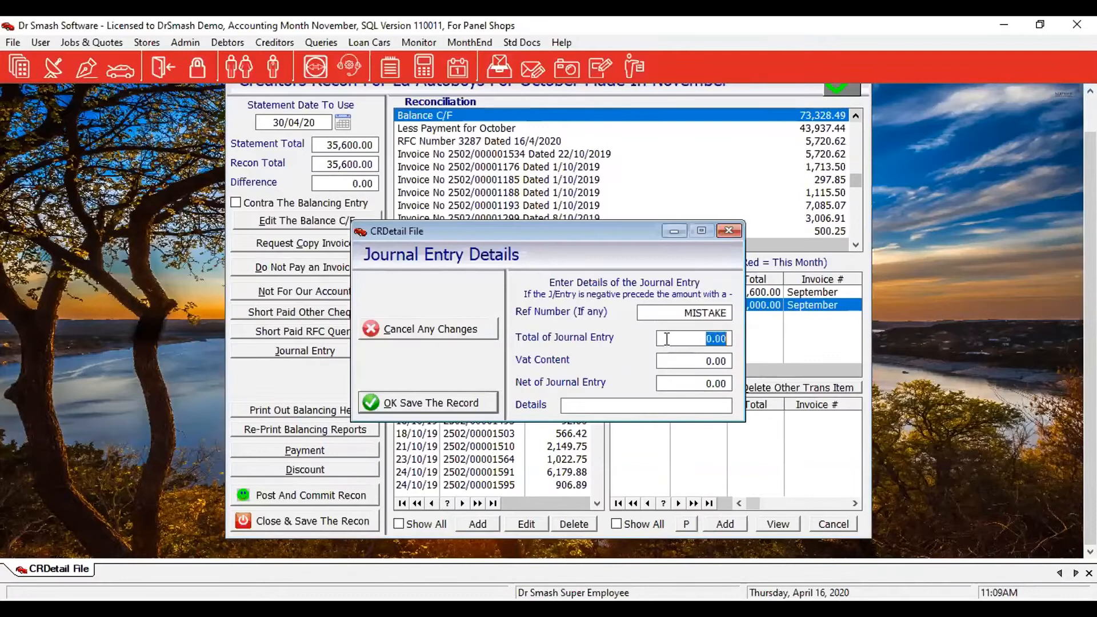
{"action": "type", "text": "23,"}
{"action": "type", "text": "000"}
{"action": "key", "text": "Tab"}
{"action": "type", "text": "0"}
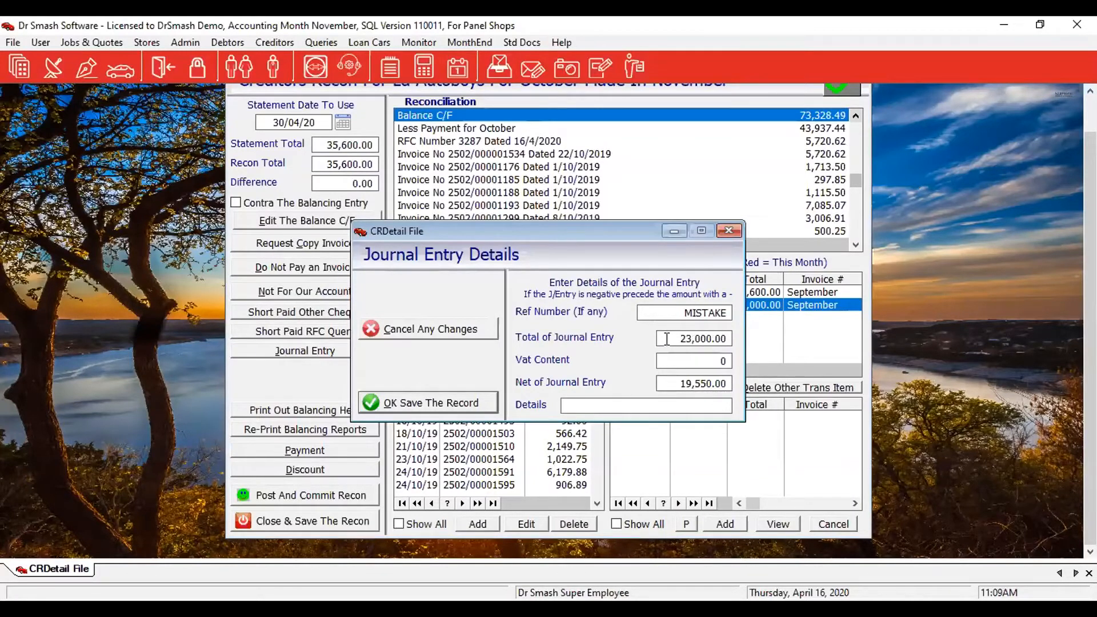
{"action": "left_click", "coordinate": [661, 404]}
{"action": "type", "text": "Contra Payment Made In Error"}
{"action": "left_click", "coordinate": [464, 403]}
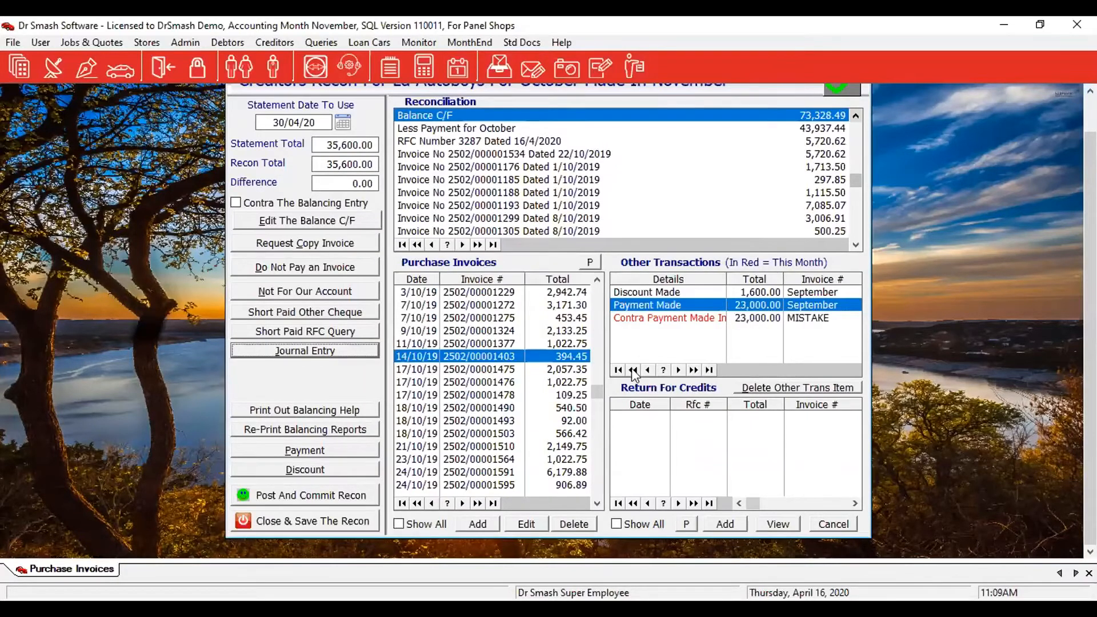
{"action": "double_click", "coordinate": [635, 318]}
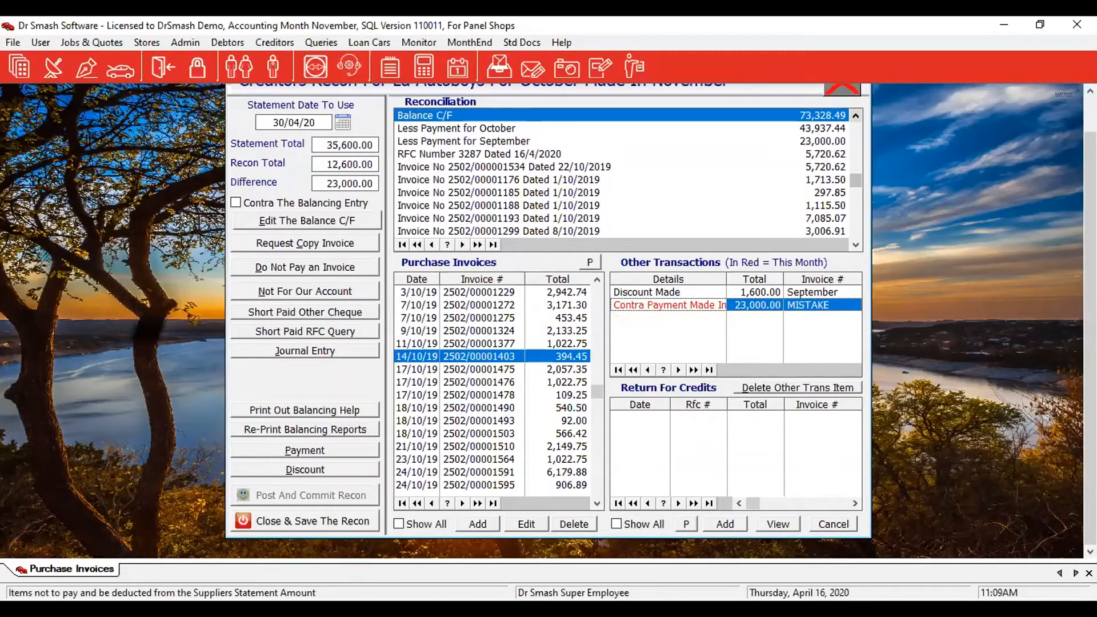
{"action": "double_click", "coordinate": [698, 307]}
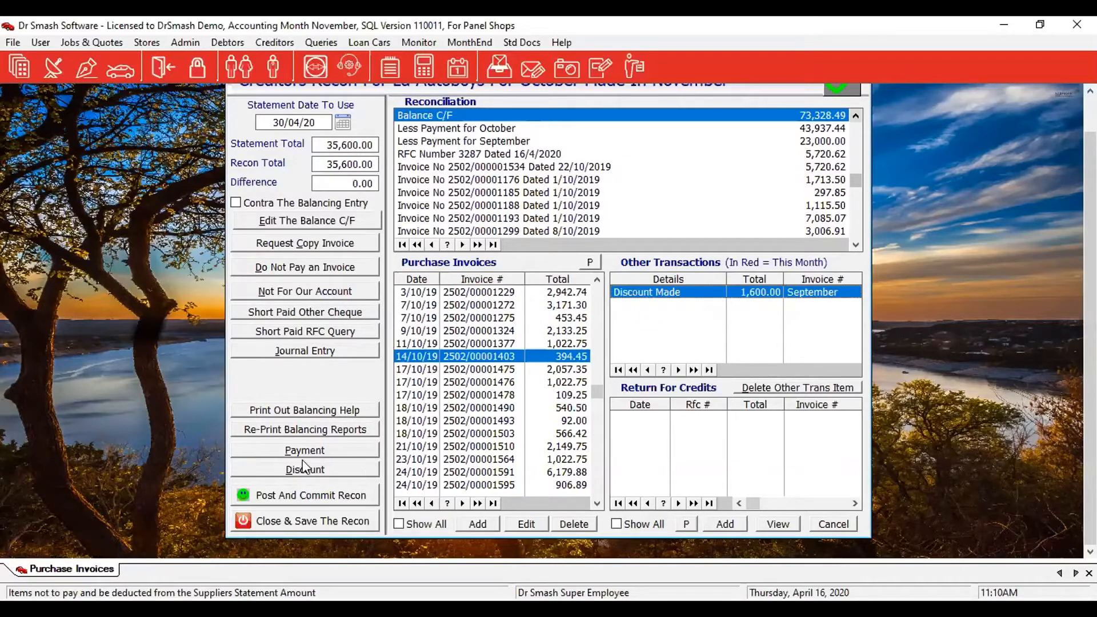
{"action": "left_click", "coordinate": [283, 495]}
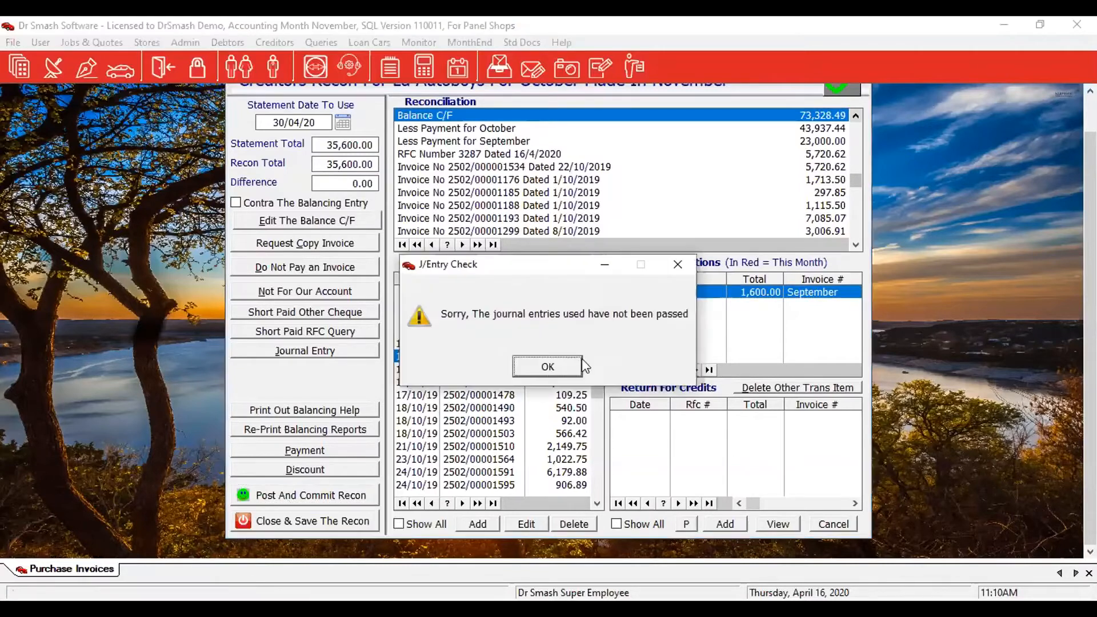
{"action": "left_click", "coordinate": [560, 372]}
{"action": "left_click", "coordinate": [560, 371]}
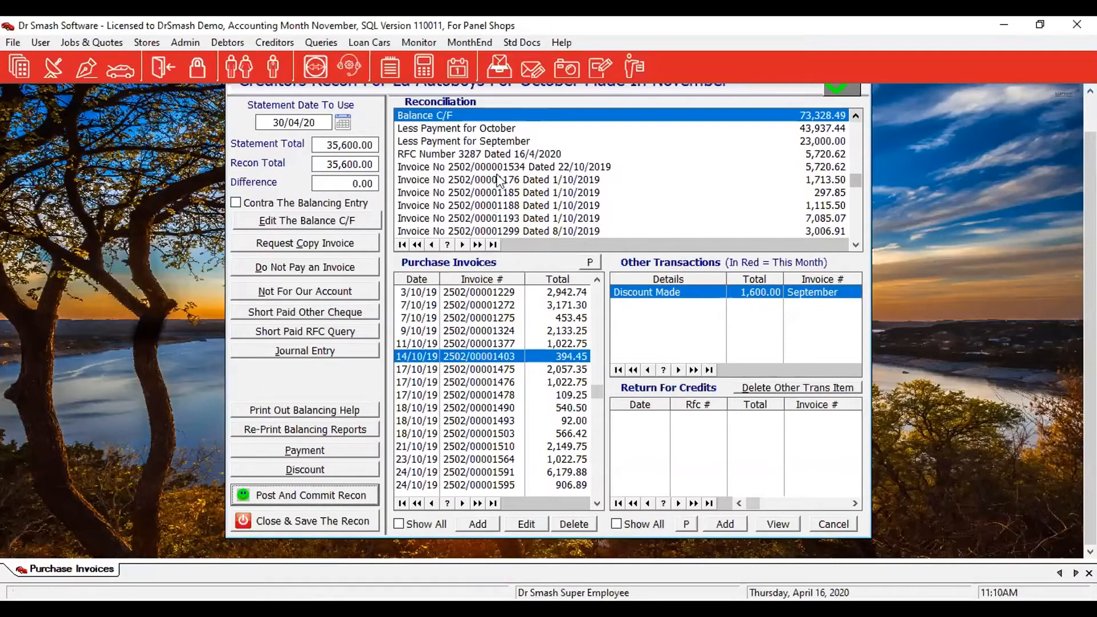
Mark the TEST journal entry as OK in the journal entries awaiting authorisation.
{"action": "left_click", "coordinate": [184, 43]}
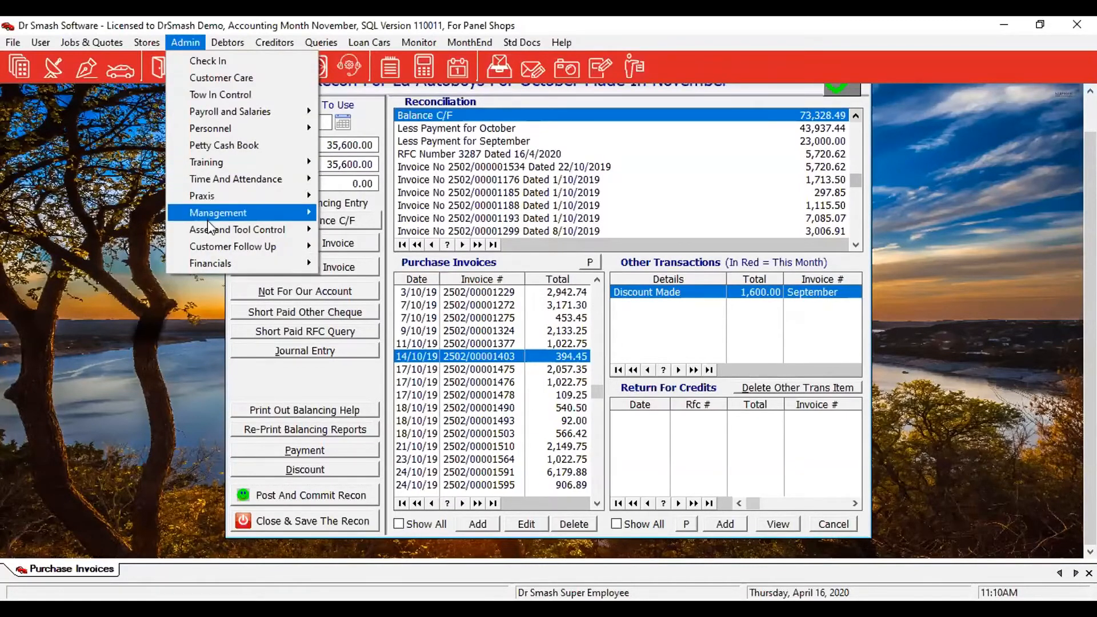
{"action": "mouse_move", "coordinate": [208, 214]}
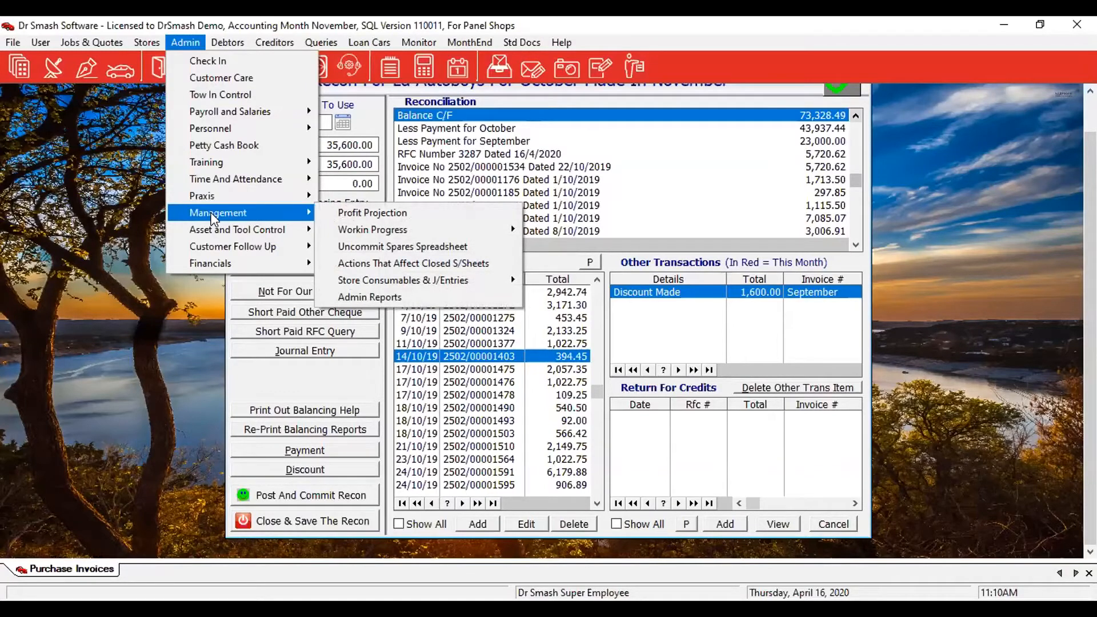
{"action": "mouse_move", "coordinate": [383, 280]}
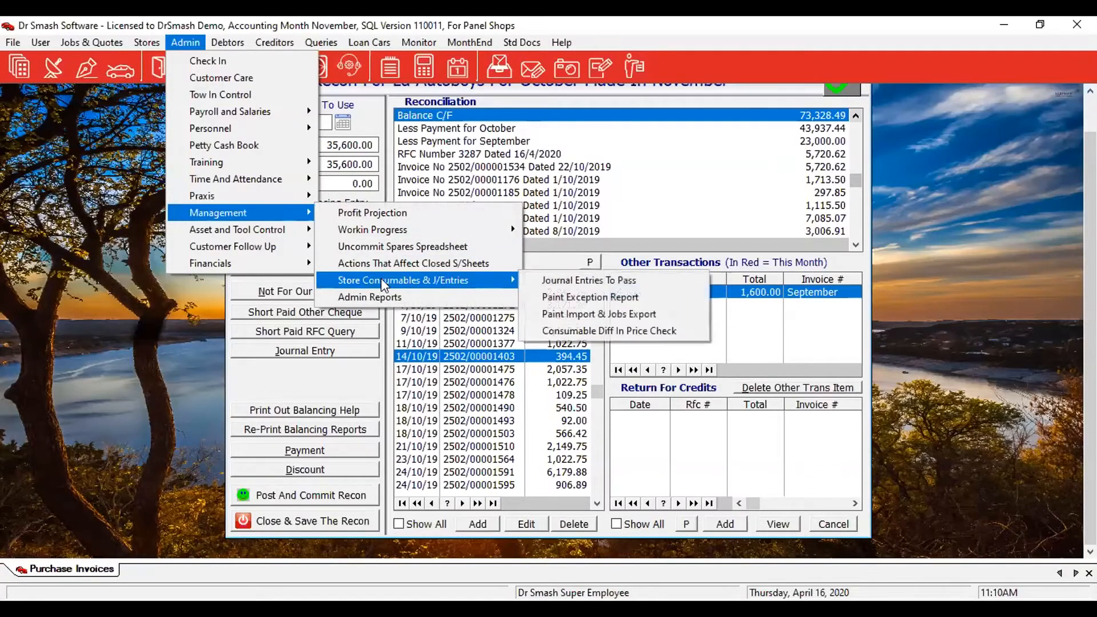
{"action": "left_click", "coordinate": [632, 281]}
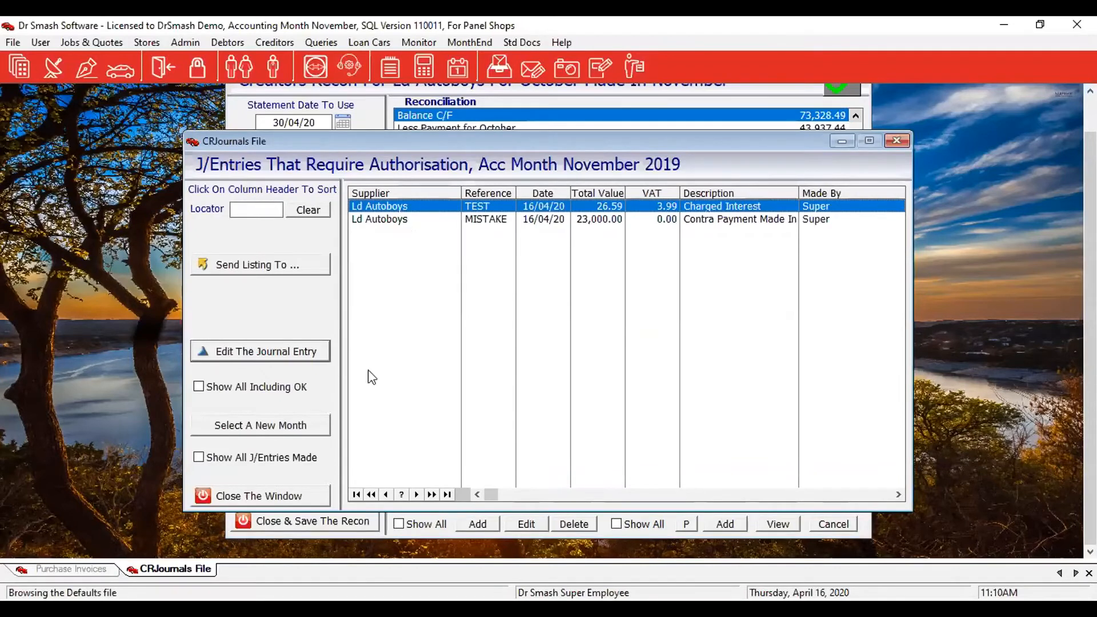
{"action": "left_click", "coordinate": [269, 359]}
{"action": "left_click", "coordinate": [434, 331]}
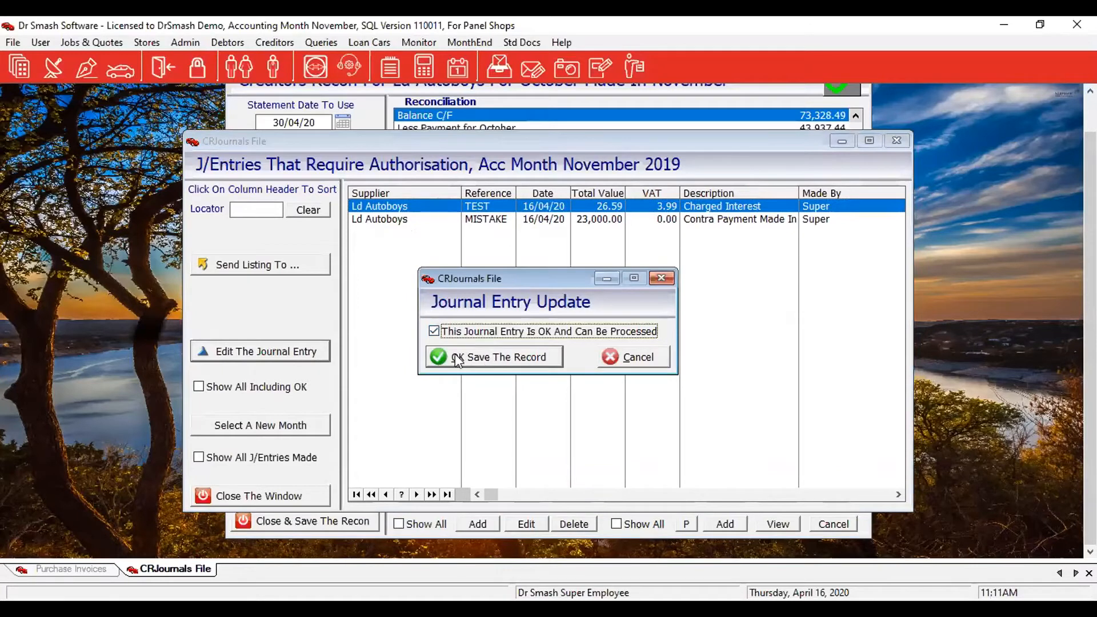
{"action": "left_click", "coordinate": [471, 356]}
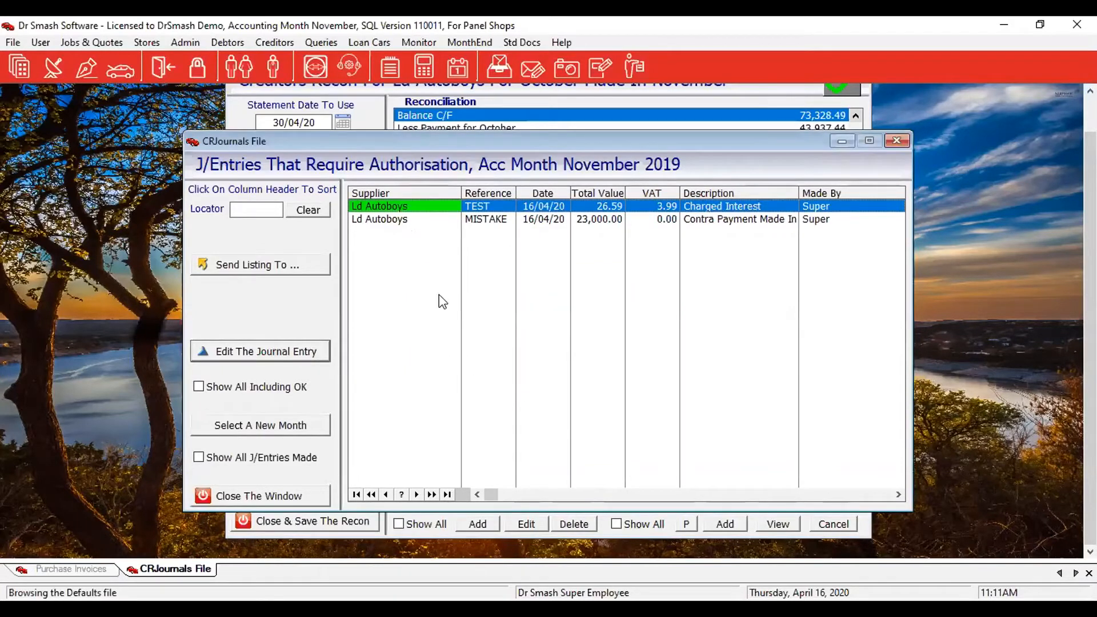
Mark the MISTAKE journal entry as OK and close the authorisation list.
{"action": "left_click", "coordinate": [406, 225]}
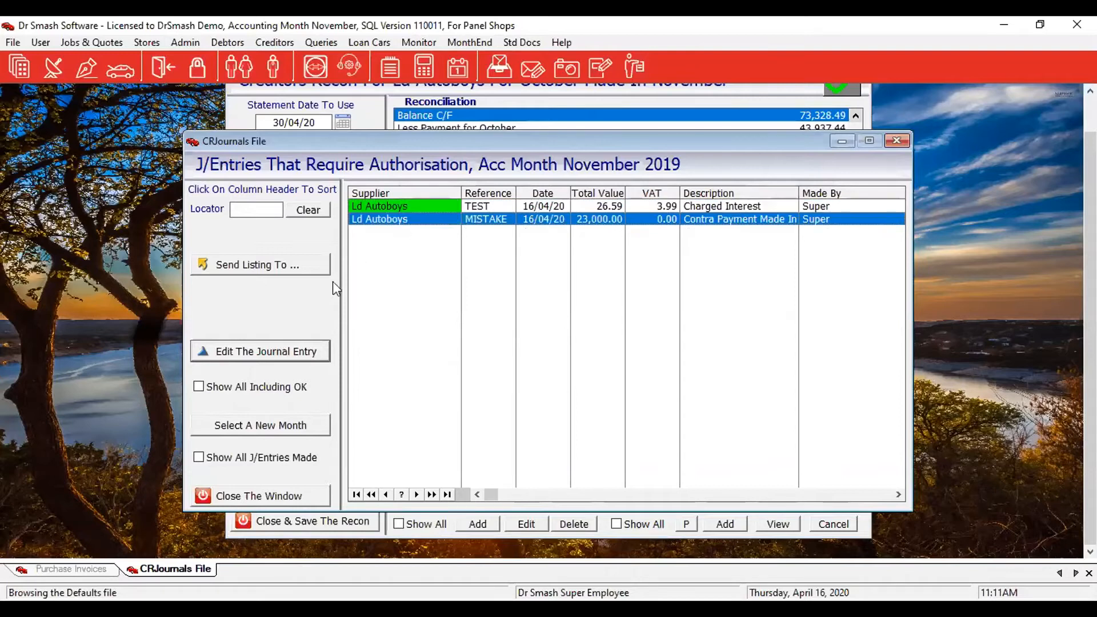
{"action": "left_click", "coordinate": [255, 351]}
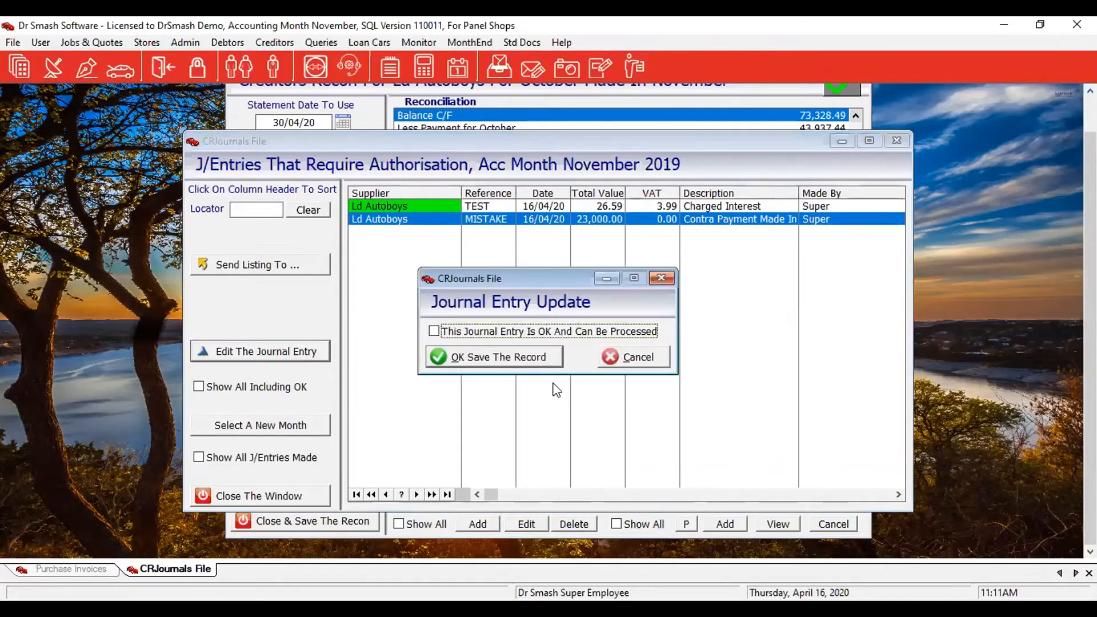
{"action": "left_click", "coordinate": [446, 334]}
{"action": "left_click", "coordinate": [486, 357]}
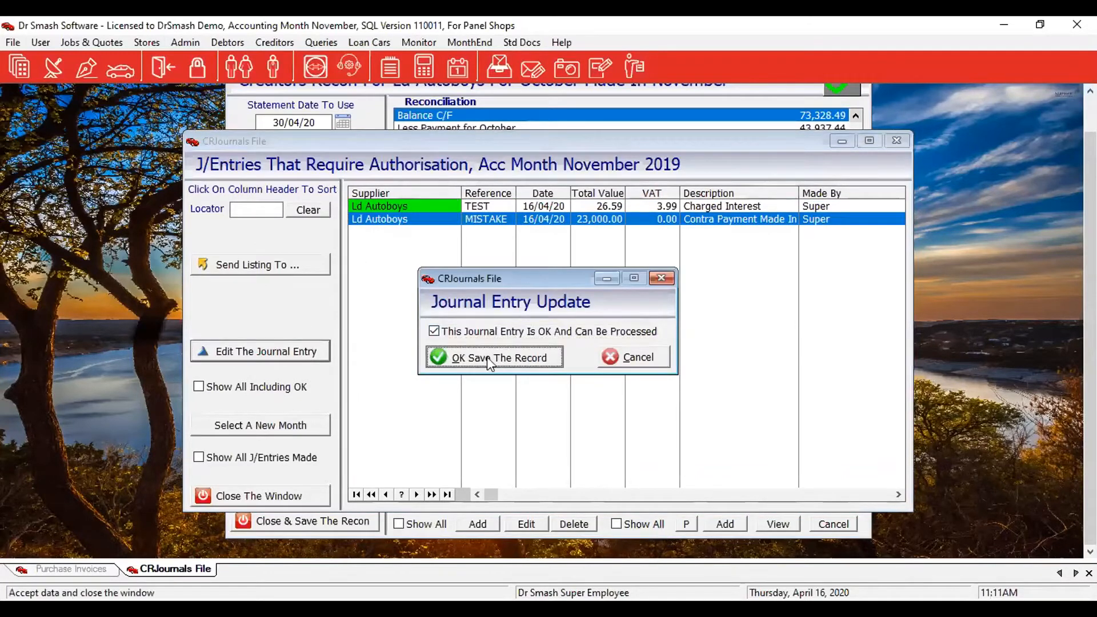
{"action": "left_click", "coordinate": [223, 497]}
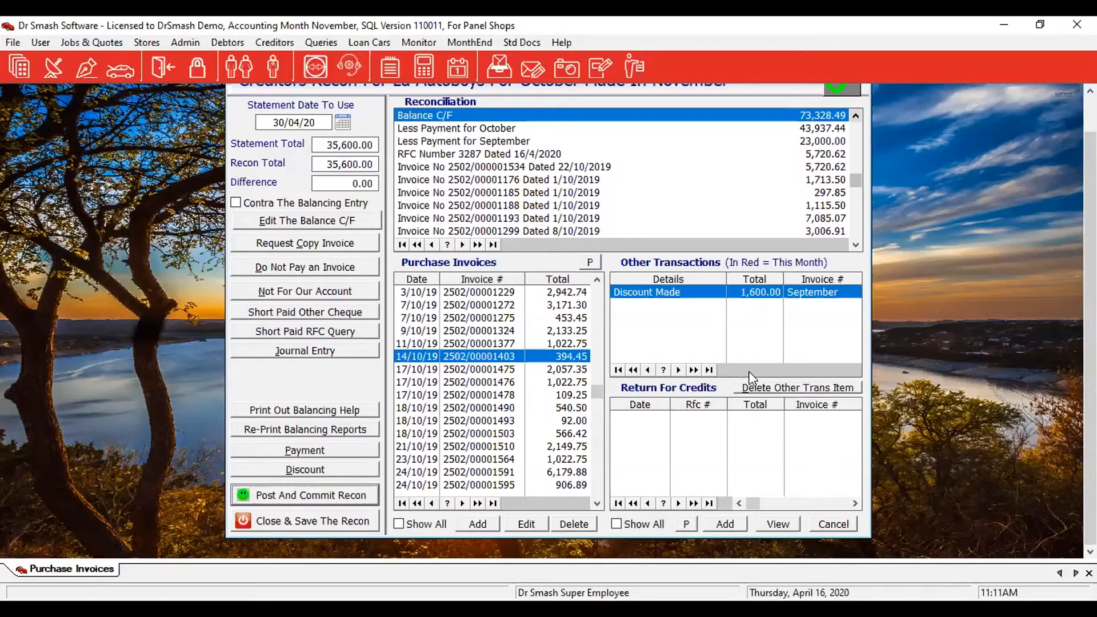
Post and commit the Ld Autoboys recon to show its 24,000.00 Reconciliation Check.
{"action": "left_click", "coordinate": [277, 497]}
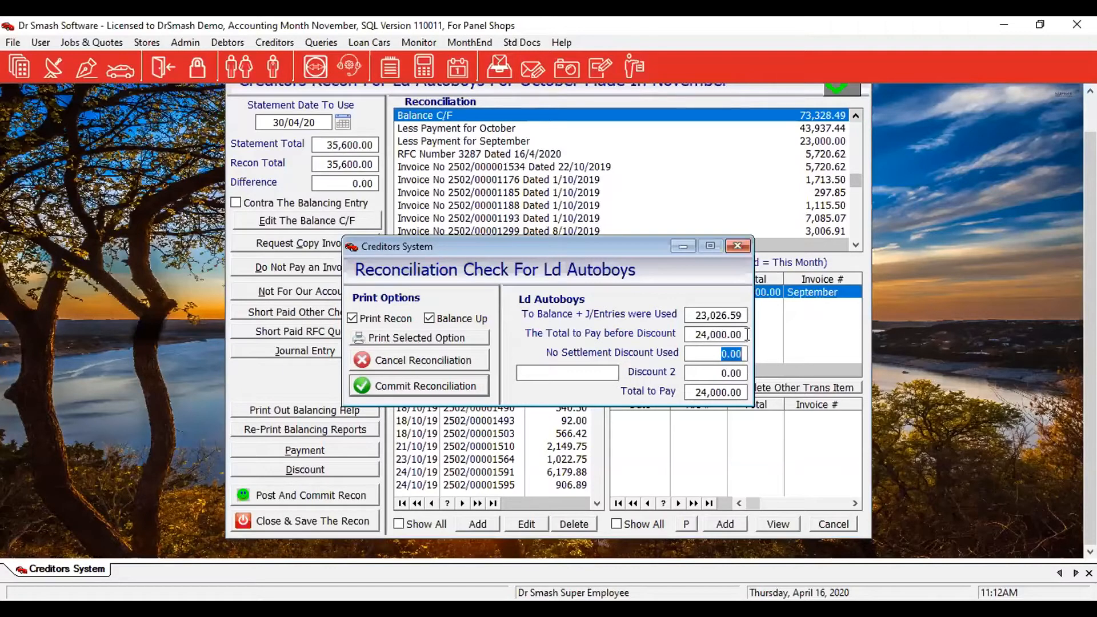
Enter a 236.50 settlement discount, giving 23,763.50 to pay, and commit the Ld Autoboys recon.
{"action": "type", "text": "236.50"}
{"action": "left_click", "coordinate": [584, 375]}
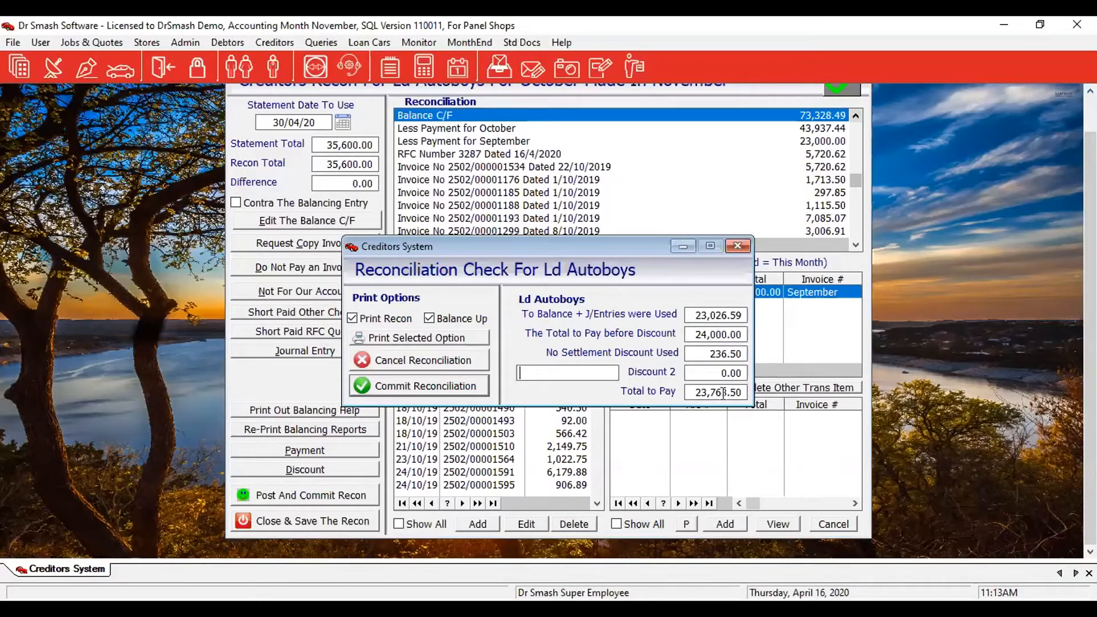
{"action": "left_click", "coordinate": [392, 388]}
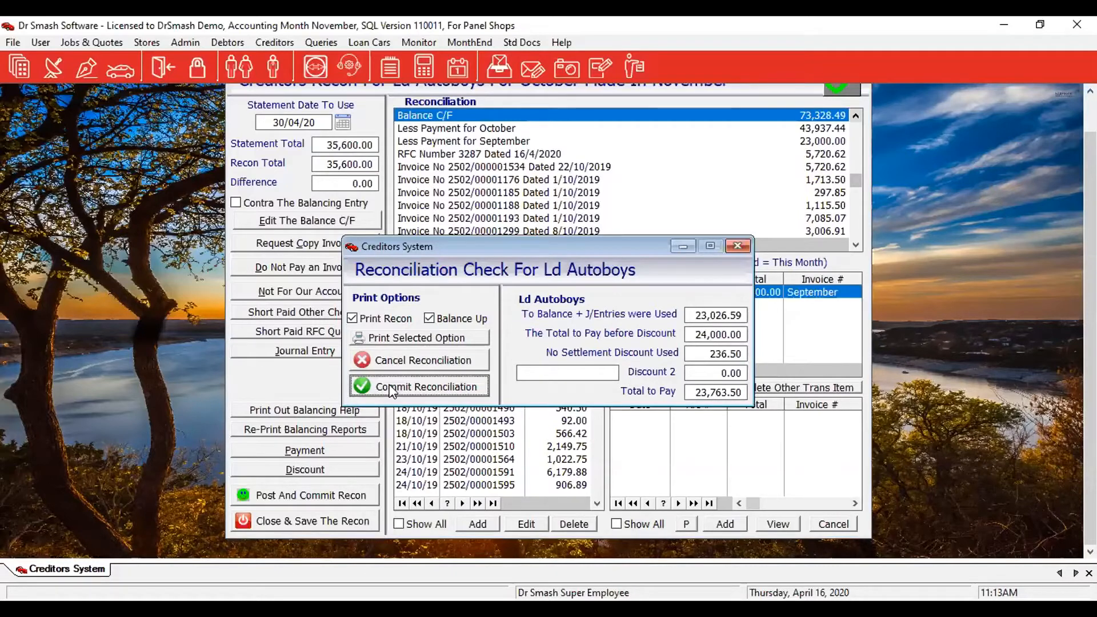
{"action": "left_click", "coordinate": [388, 385]}
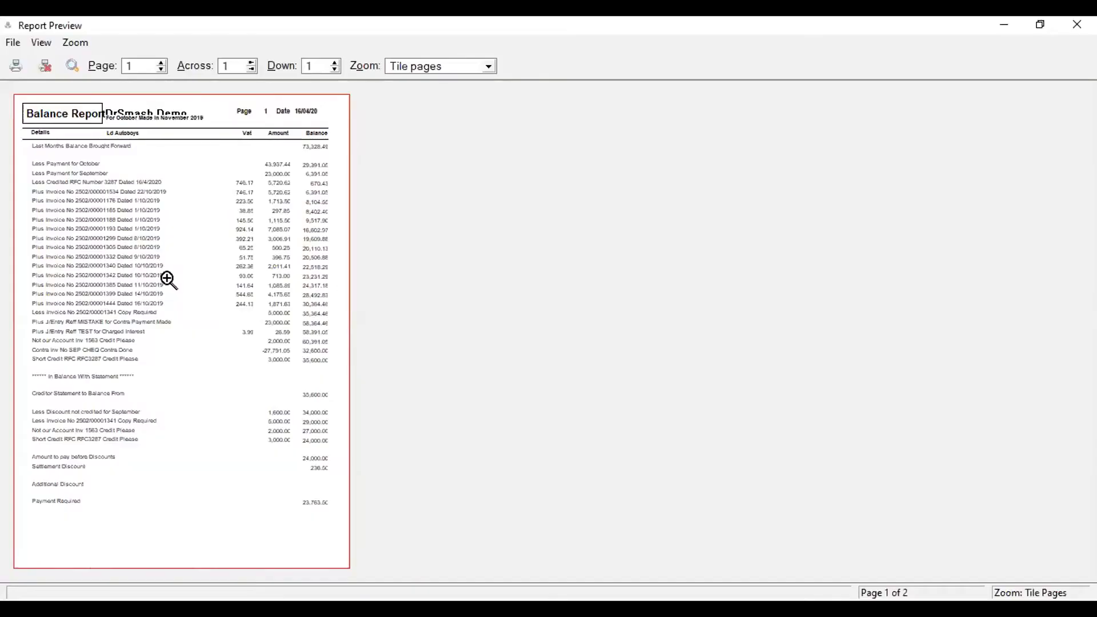
View the balance report at page width down to the 23,763.50 payment required, then close the preview.
{"action": "left_click", "coordinate": [169, 279]}
{"action": "scroll", "coordinate": [602, 355], "scroll_direction": "up", "scroll_amount": 3}
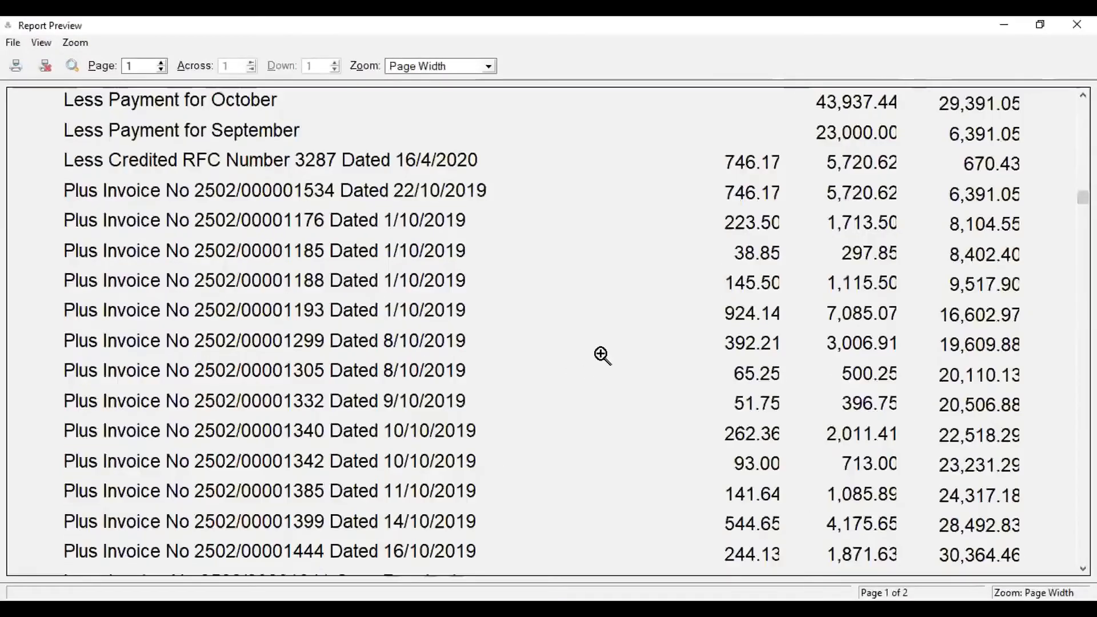
{"action": "scroll", "coordinate": [602, 356], "scroll_direction": "up", "scroll_amount": 4}
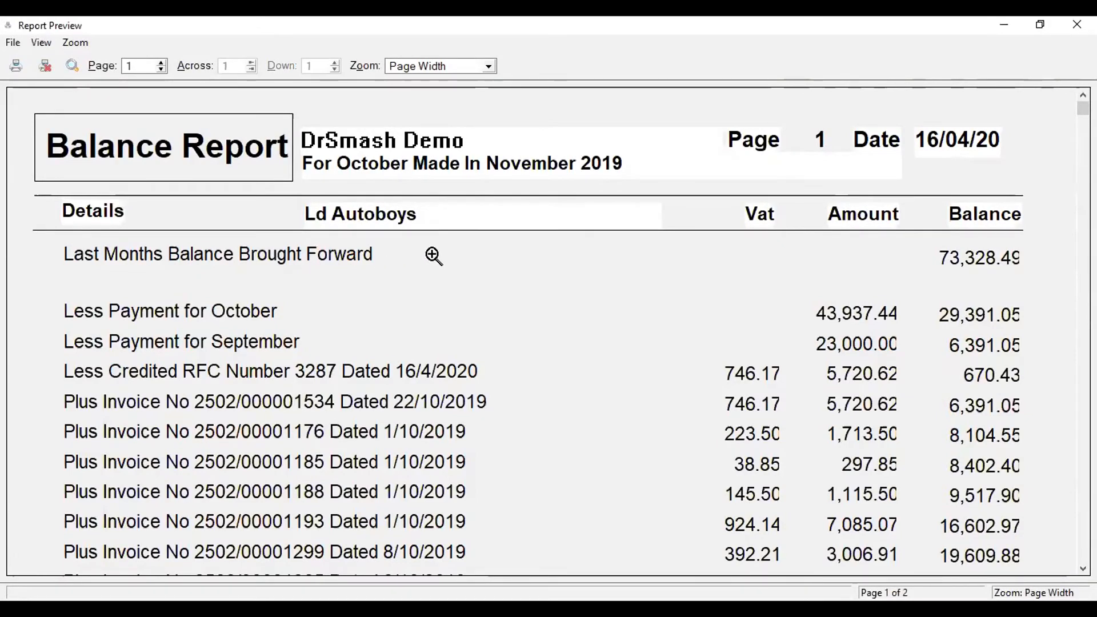
{"action": "scroll", "coordinate": [433, 257], "scroll_direction": "down", "scroll_amount": 2}
{"action": "scroll", "coordinate": [433, 257], "scroll_direction": "down", "scroll_amount": 3}
{"action": "scroll", "coordinate": [433, 259], "scroll_direction": "down", "scroll_amount": 9}
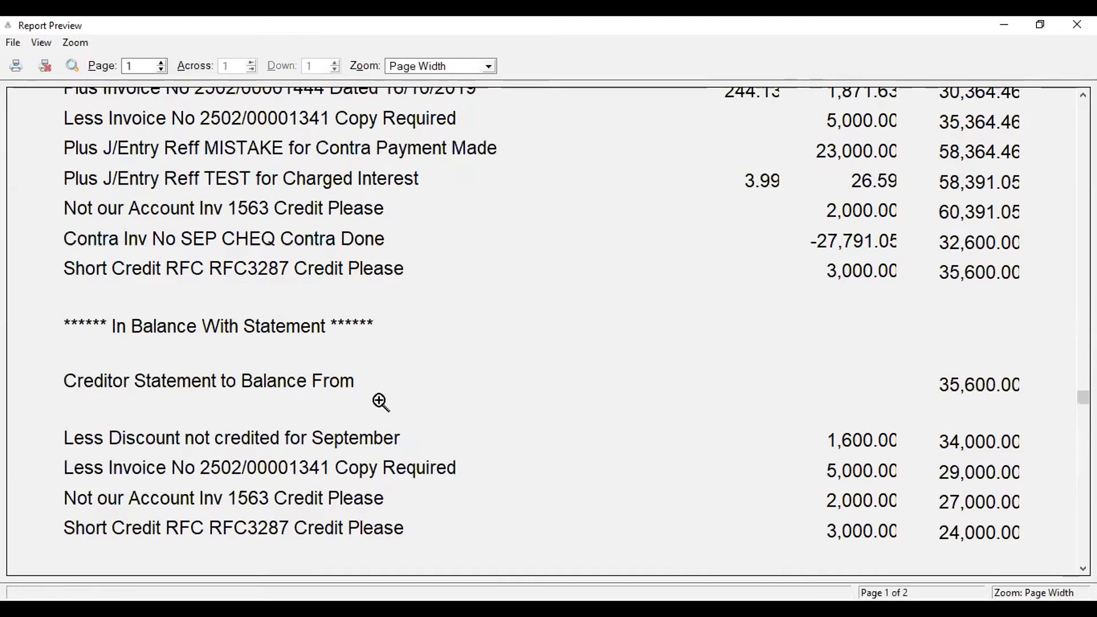
{"action": "scroll", "coordinate": [380, 397], "scroll_direction": "down", "scroll_amount": 3}
{"action": "scroll", "coordinate": [386, 394], "scroll_direction": "down", "scroll_amount": 1}
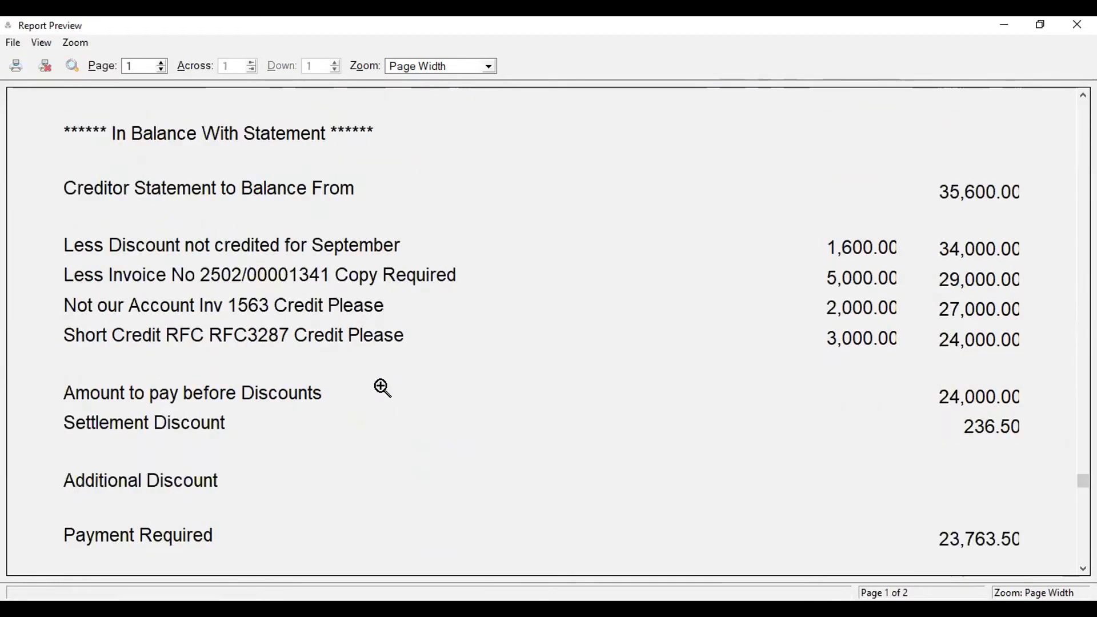
{"action": "scroll", "coordinate": [383, 387], "scroll_direction": "down", "scroll_amount": 1}
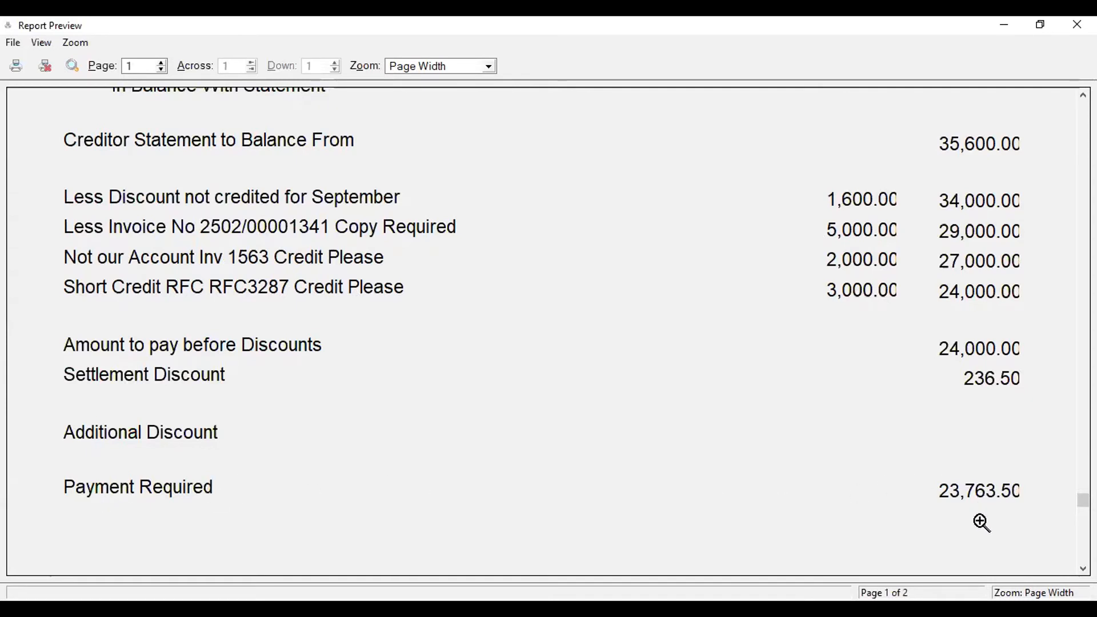
{"action": "scroll", "coordinate": [930, 515], "scroll_direction": "down", "scroll_amount": 4}
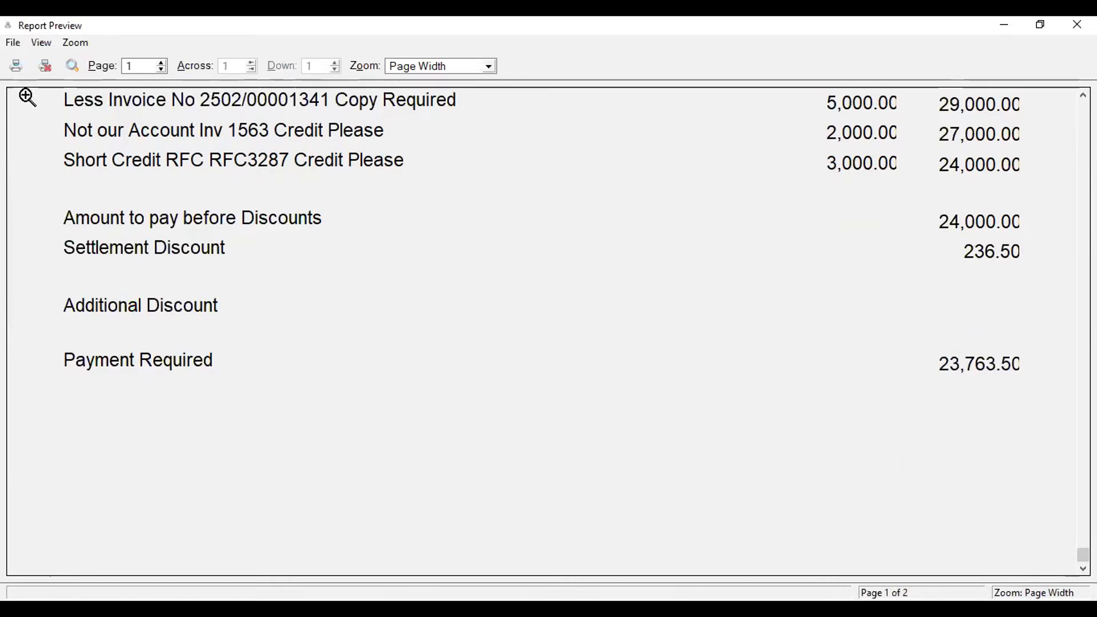
{"action": "left_click", "coordinate": [48, 68]}
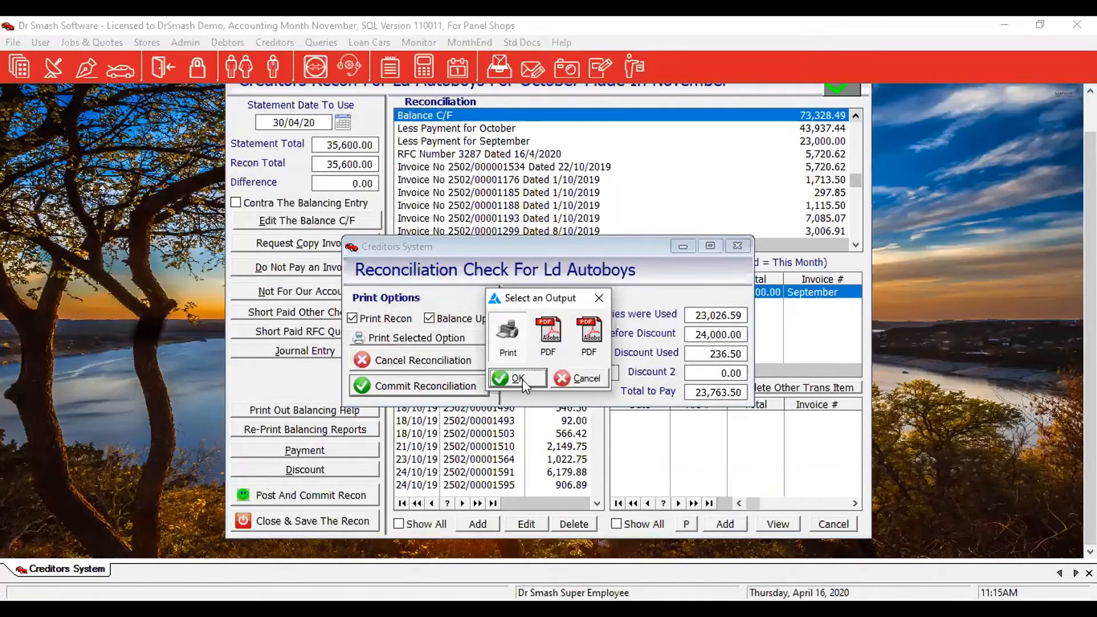
Preview the remittance advice, zoomed in, down to the 23,763.50 payment made.
{"action": "left_click", "coordinate": [519, 377]}
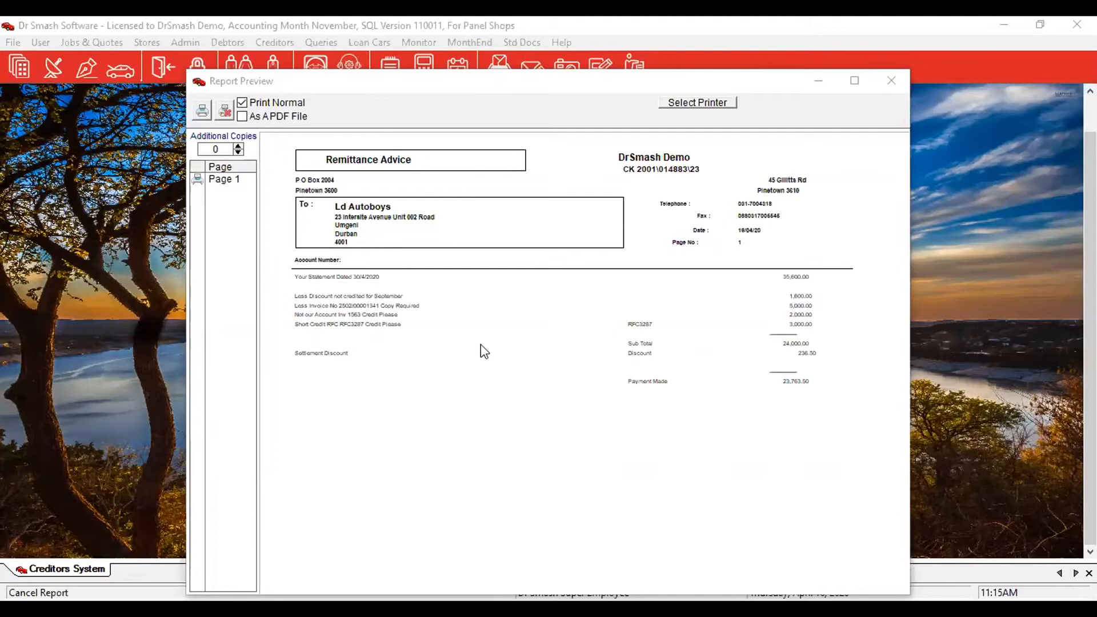
{"action": "left_click", "coordinate": [533, 294]}
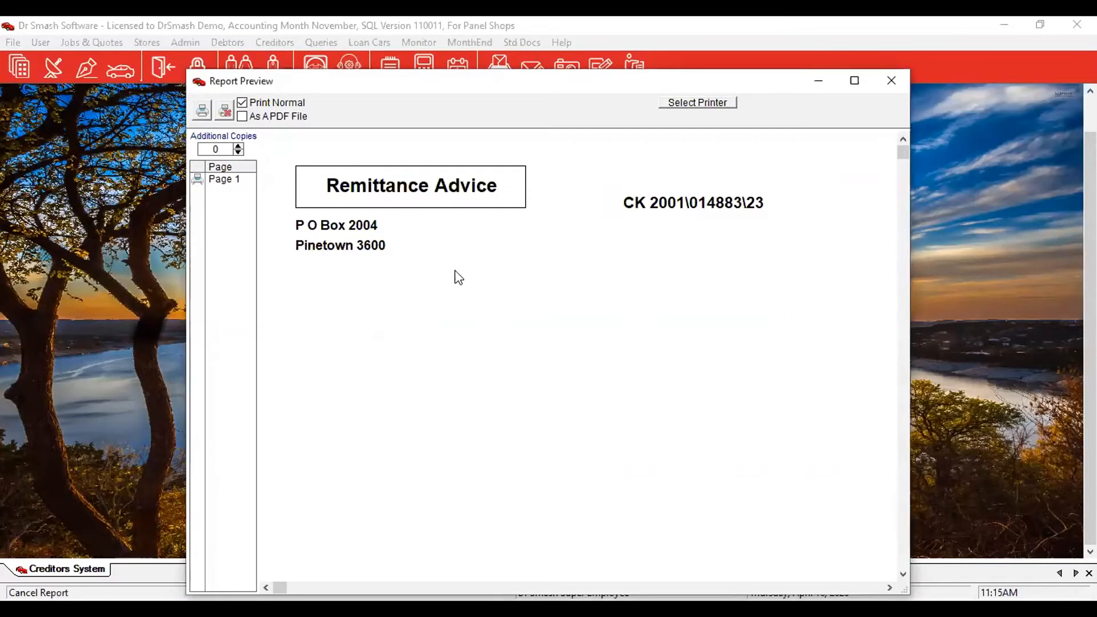
{"action": "scroll", "coordinate": [432, 253], "scroll_direction": "down", "scroll_amount": 3}
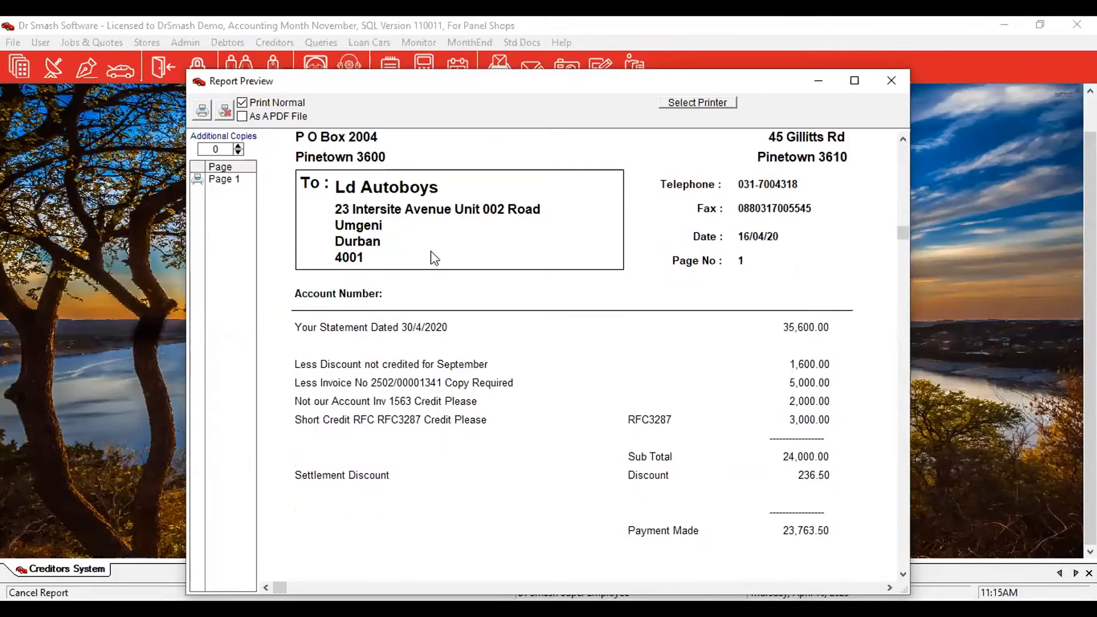
{"action": "scroll", "coordinate": [432, 255], "scroll_direction": "down", "scroll_amount": 6}
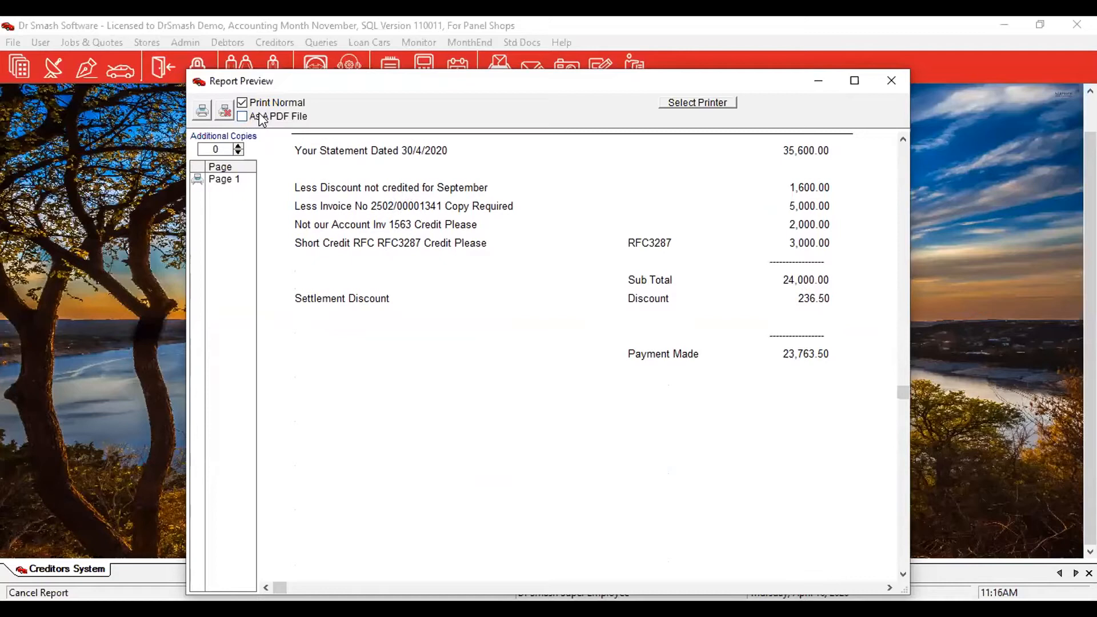
Close the remittance advice preview without printing.
{"action": "left_click", "coordinate": [227, 115]}
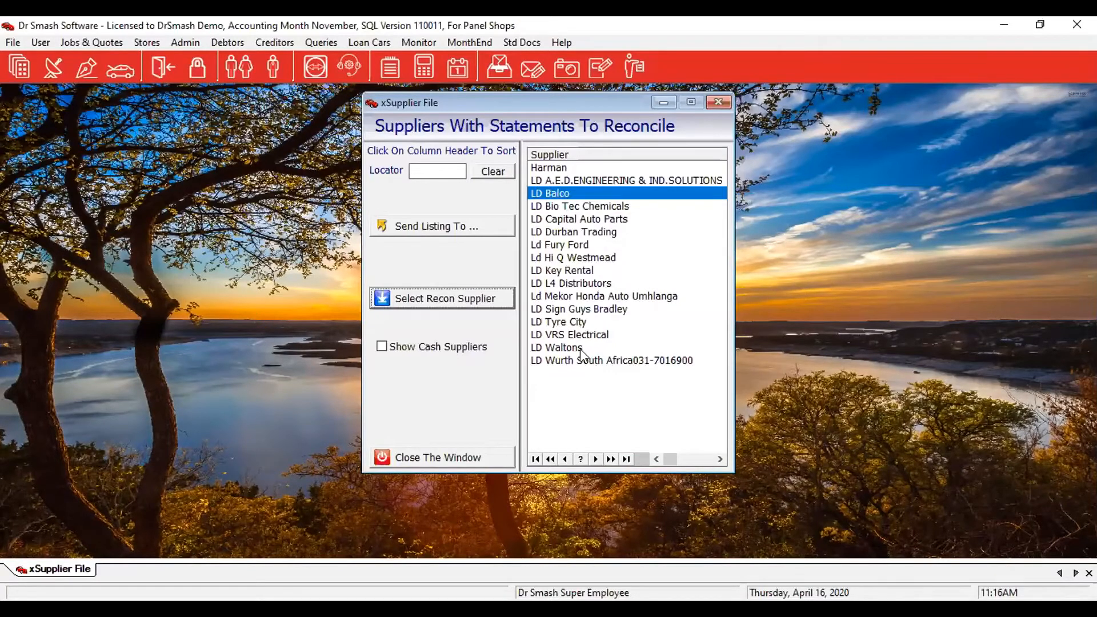
Close the suppliers-to-reconcile list and start Creditors > Creditor Run.
{"action": "left_click", "coordinate": [489, 459]}
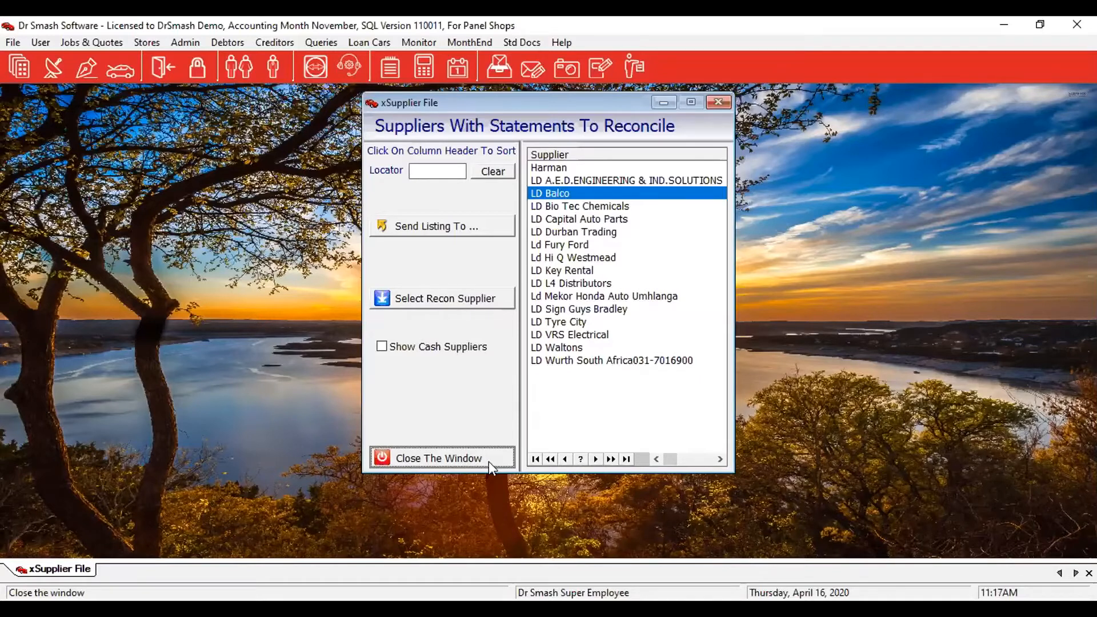
{"action": "left_click", "coordinate": [488, 461]}
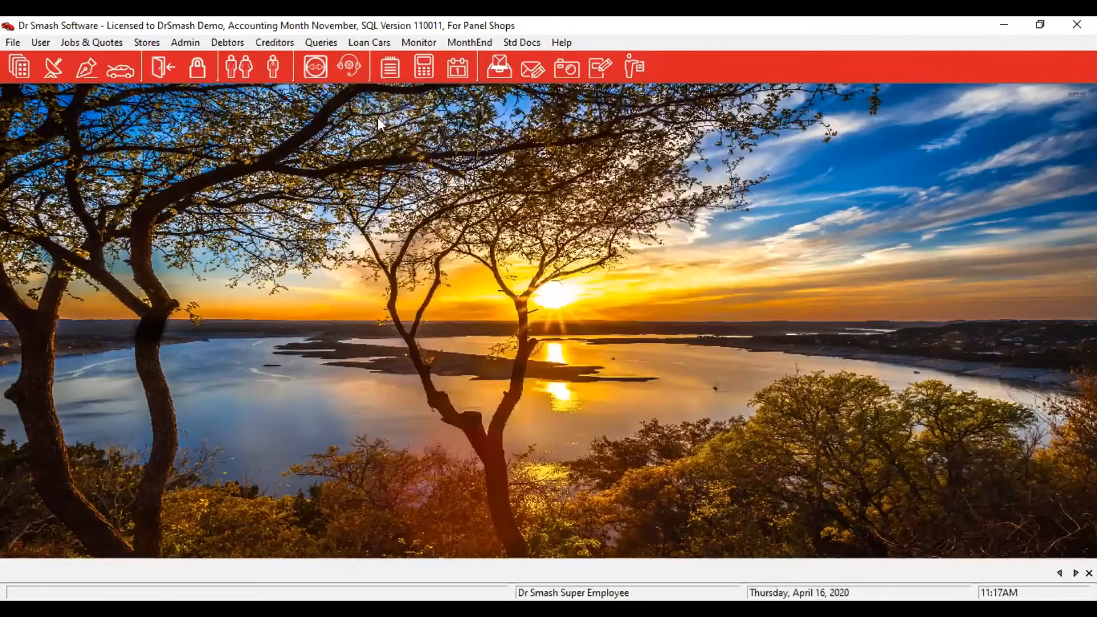
{"action": "left_click", "coordinate": [272, 43]}
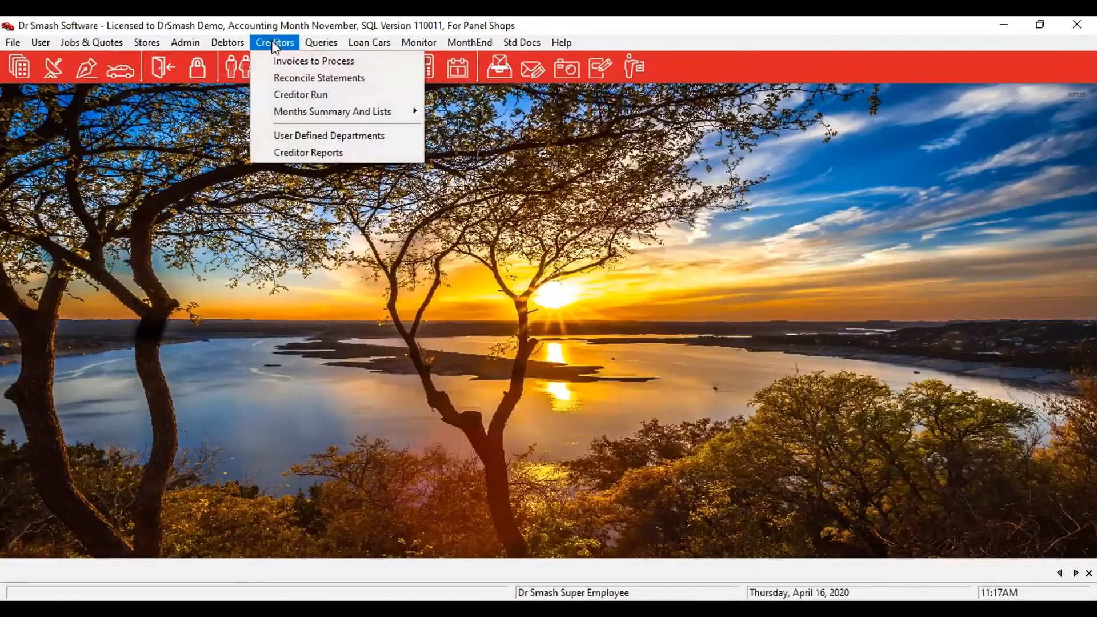
{"action": "left_click", "coordinate": [280, 99]}
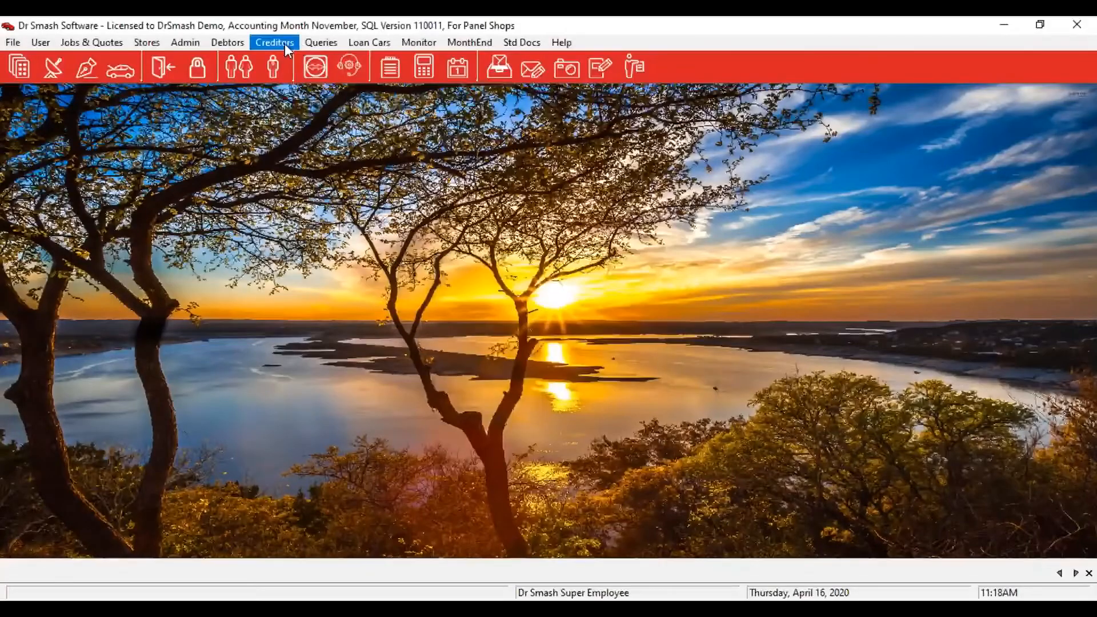
Open the Creditors menu from the main window.
{"action": "left_click", "coordinate": [284, 43]}
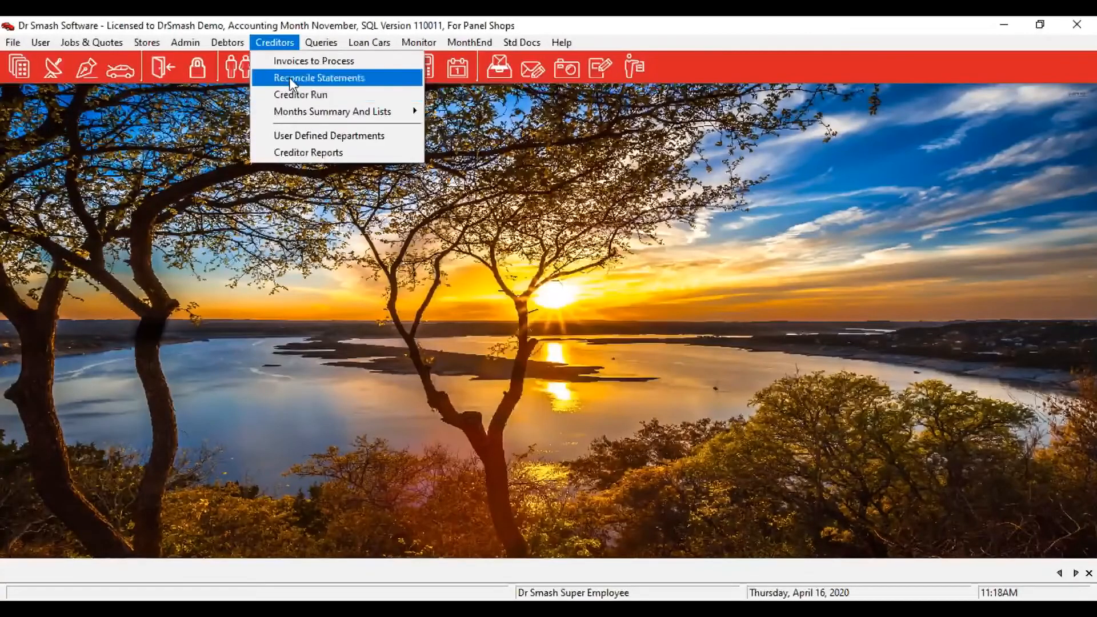
Open Harman's statement recon, edit the balance carried forward, and save and close the balanced recon.
{"action": "left_click", "coordinate": [289, 77]}
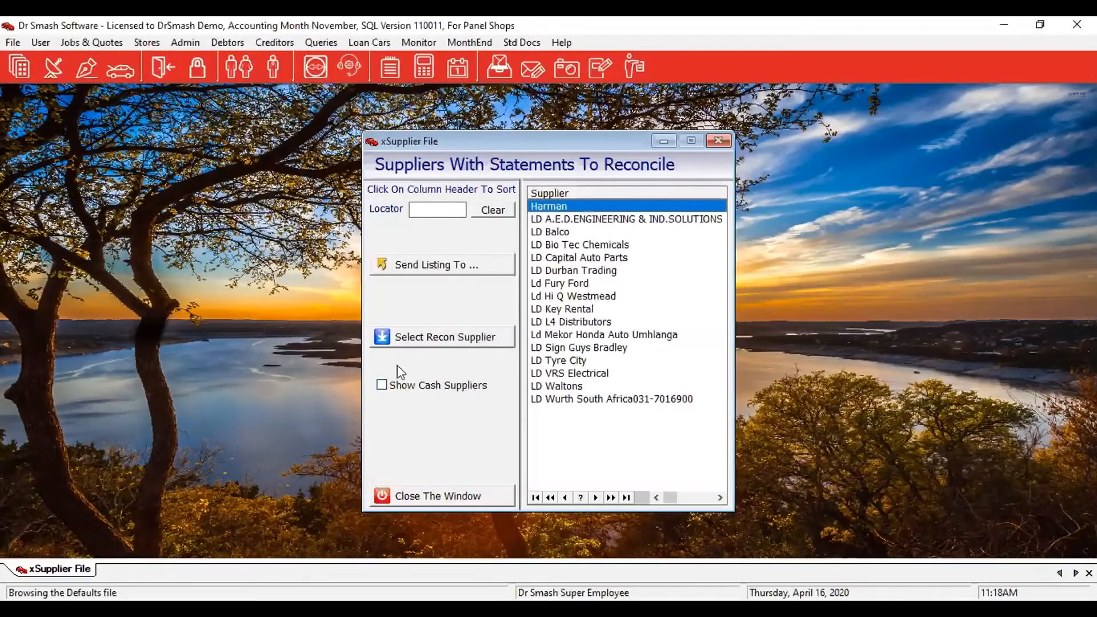
{"action": "left_click", "coordinate": [401, 338]}
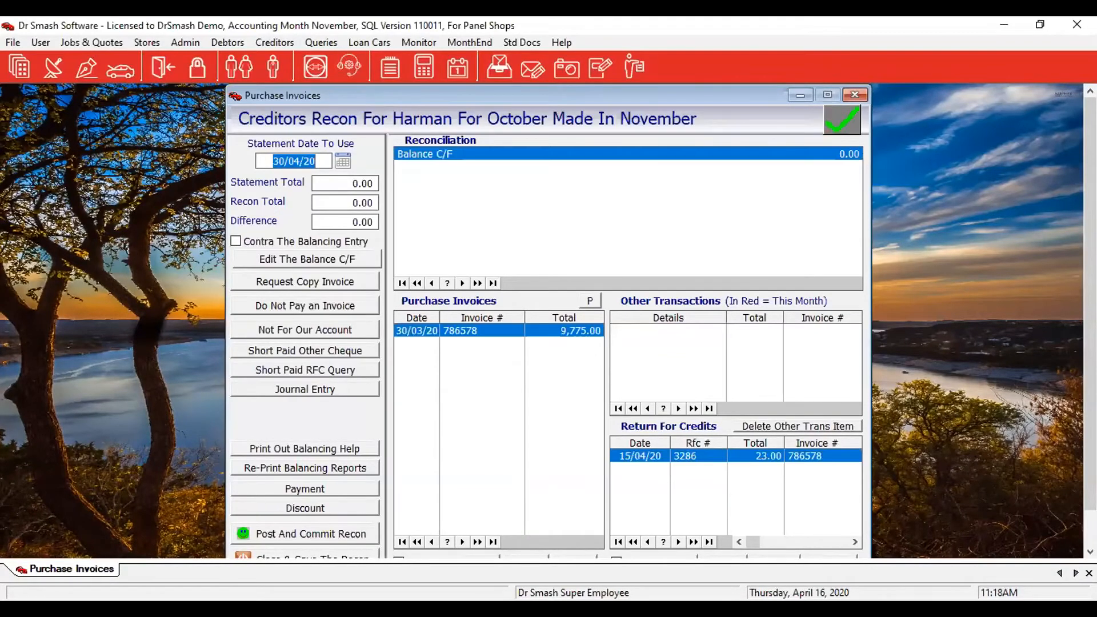
{"action": "left_click", "coordinate": [307, 258]}
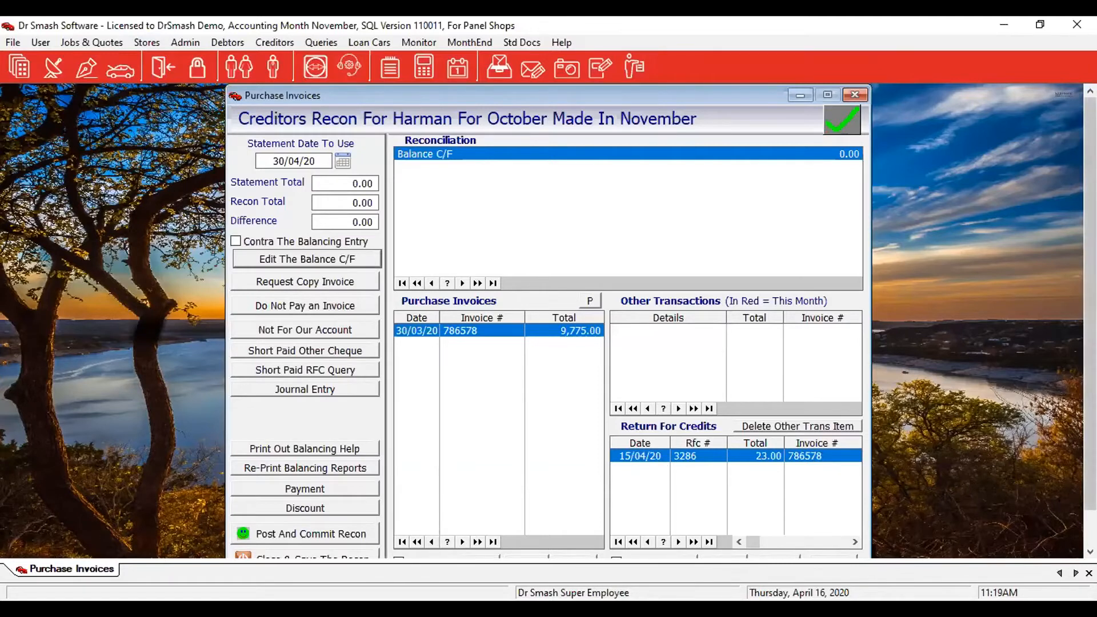
{"action": "scroll", "coordinate": [657, 320], "scroll_direction": "down", "scroll_amount": 1}
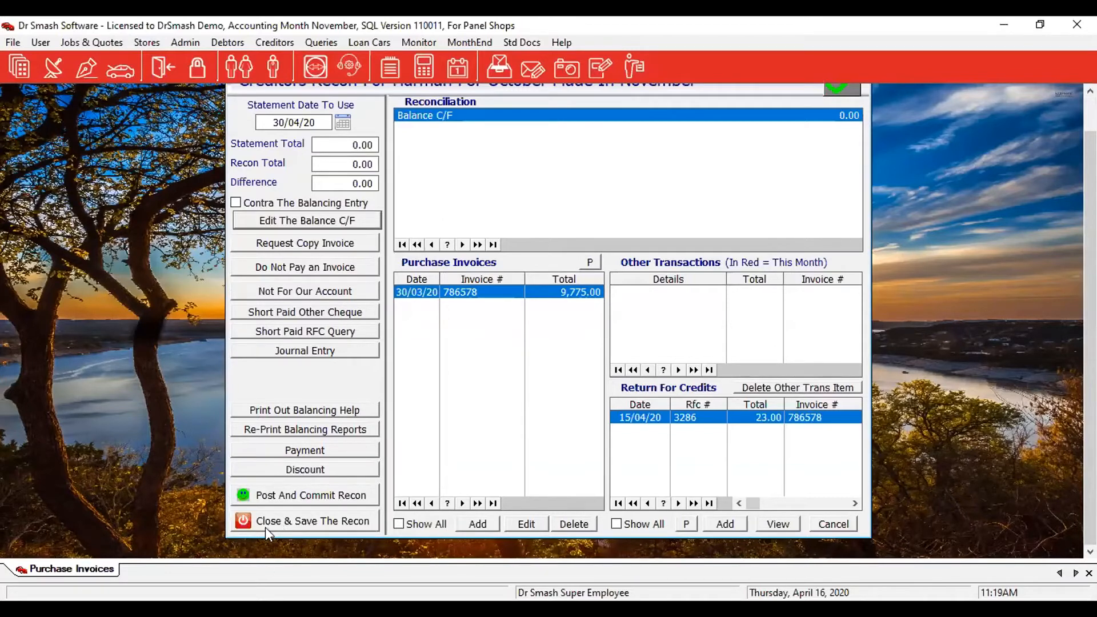
{"action": "left_click", "coordinate": [320, 519]}
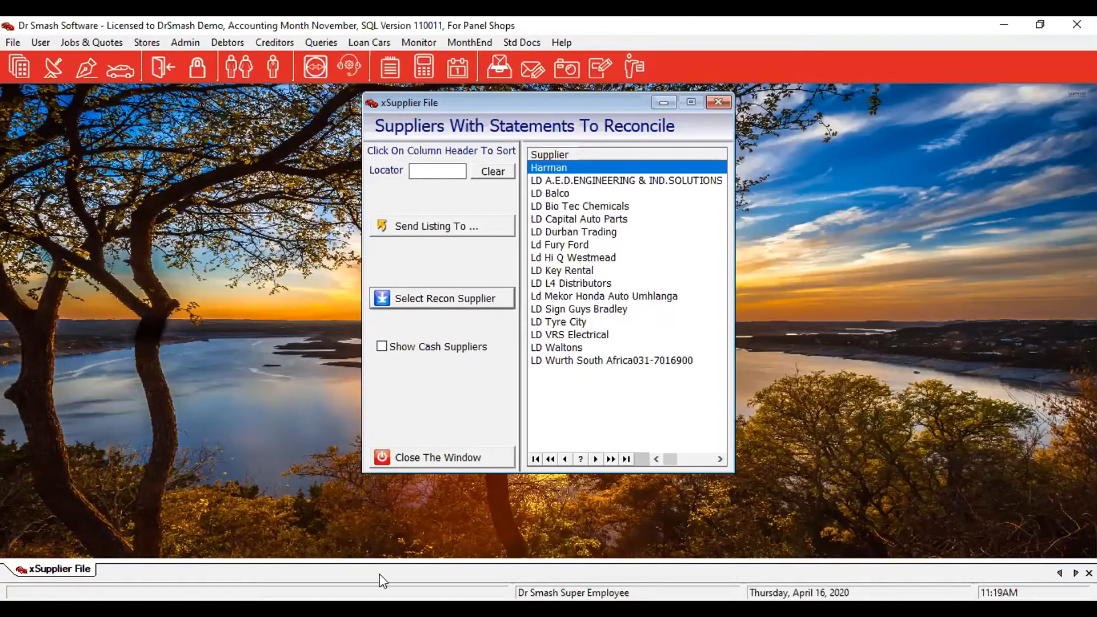
Close the suppliers-to-reconcile list and go to Creditors > Months Summary And Lists.
{"action": "left_click", "coordinate": [419, 465]}
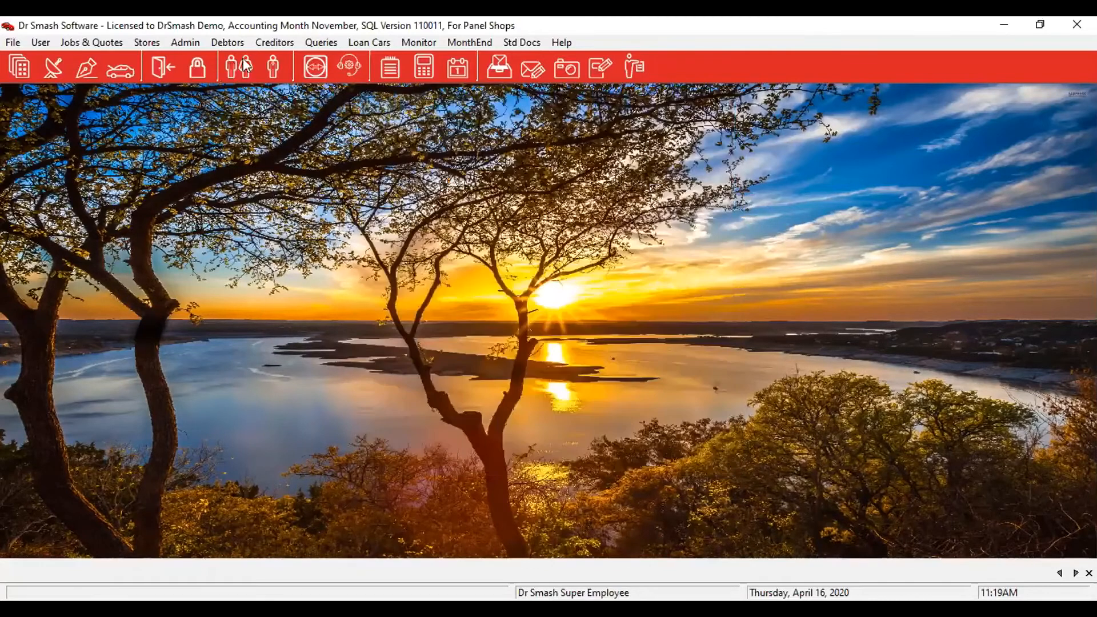
{"action": "left_click", "coordinate": [281, 41]}
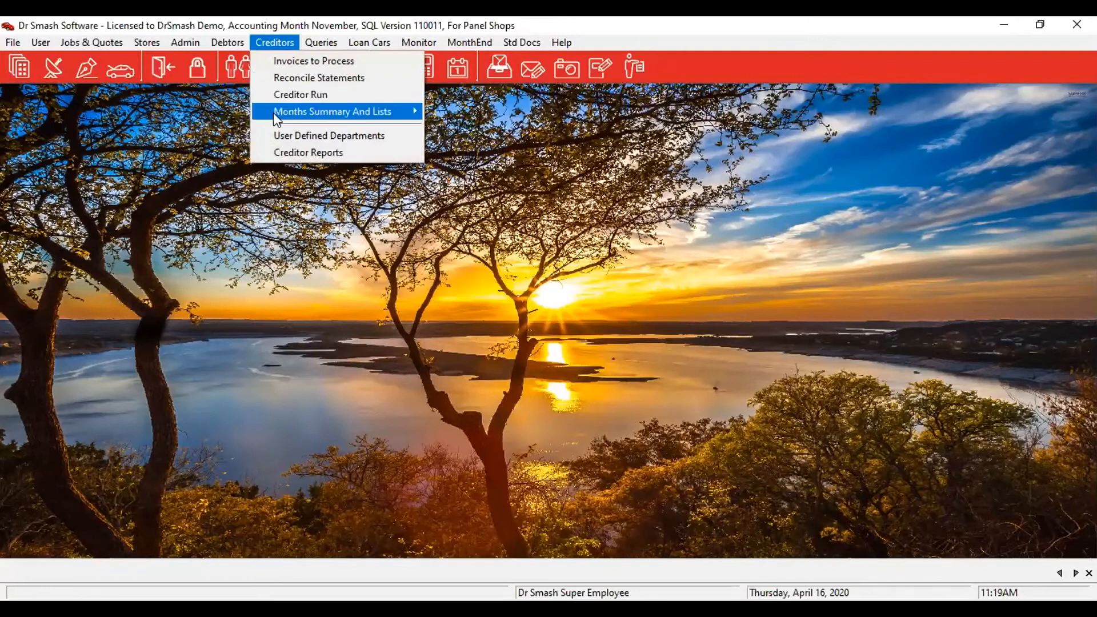
{"action": "mouse_move", "coordinate": [273, 112]}
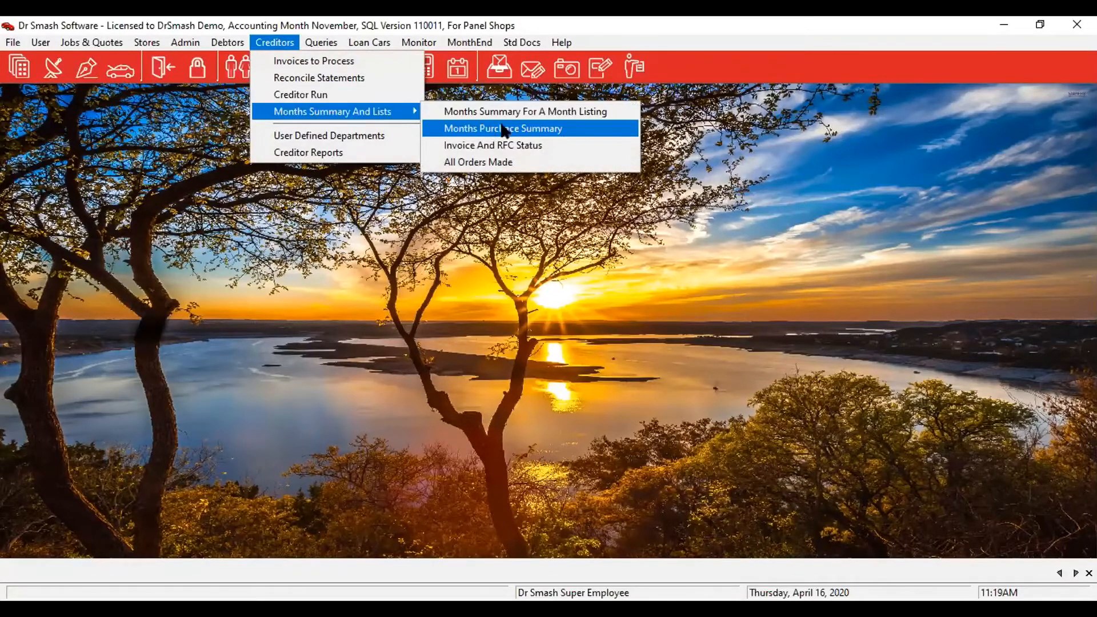
View the November 2019 purchase invoices summary (net 216,178.55, RFC 47,908.61), then close it.
{"action": "left_click", "coordinate": [575, 110]}
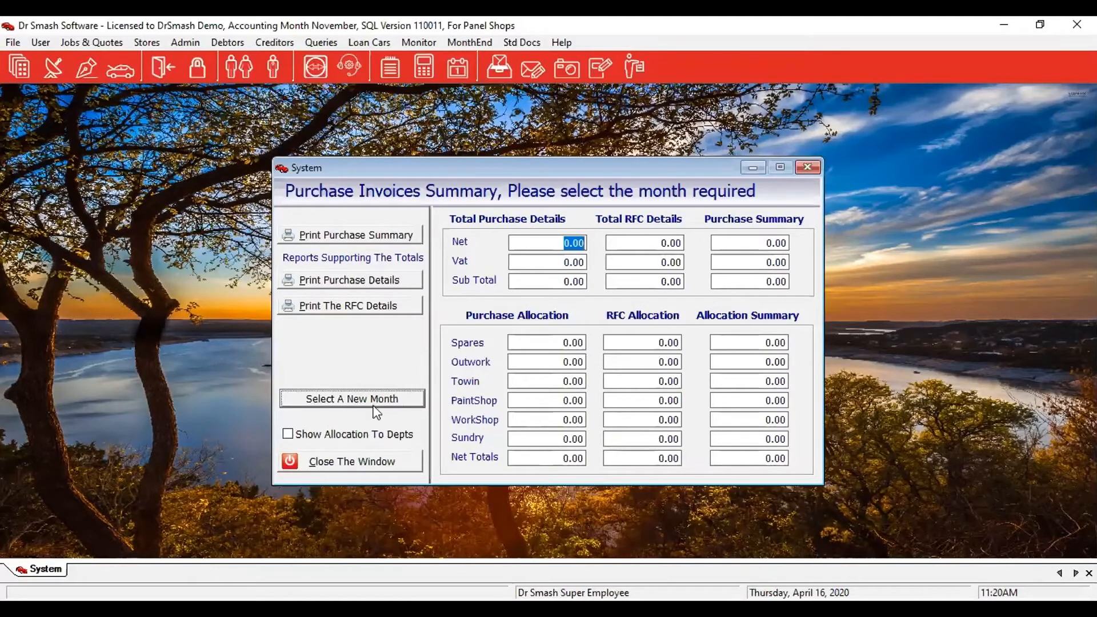
{"action": "key", "text": "Return"}
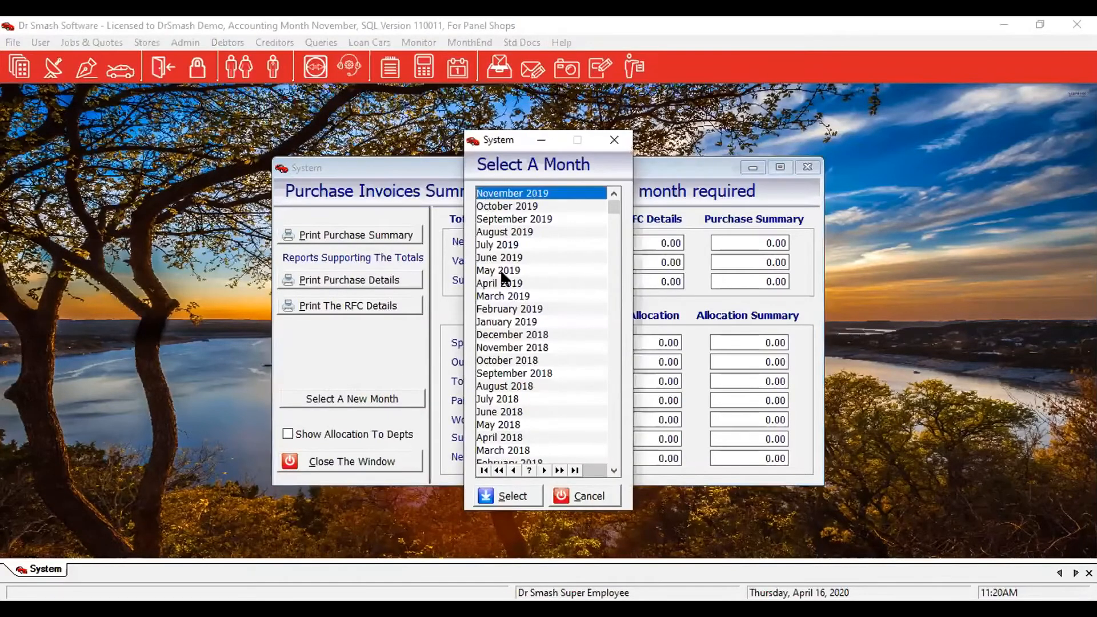
{"action": "left_click", "coordinate": [513, 496]}
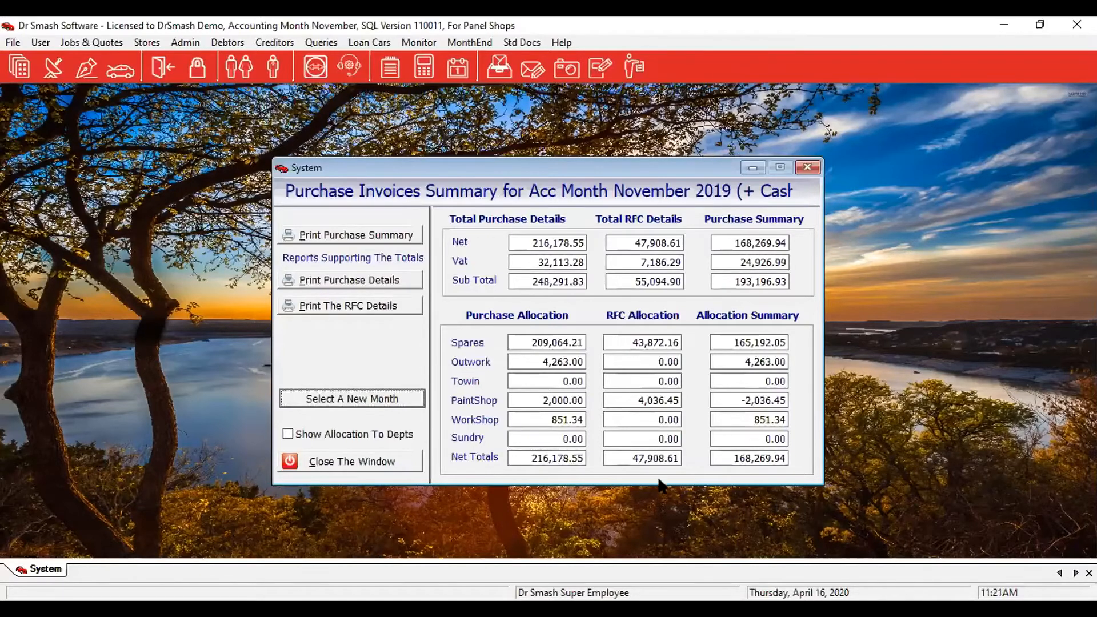
{"action": "left_click", "coordinate": [354, 462]}
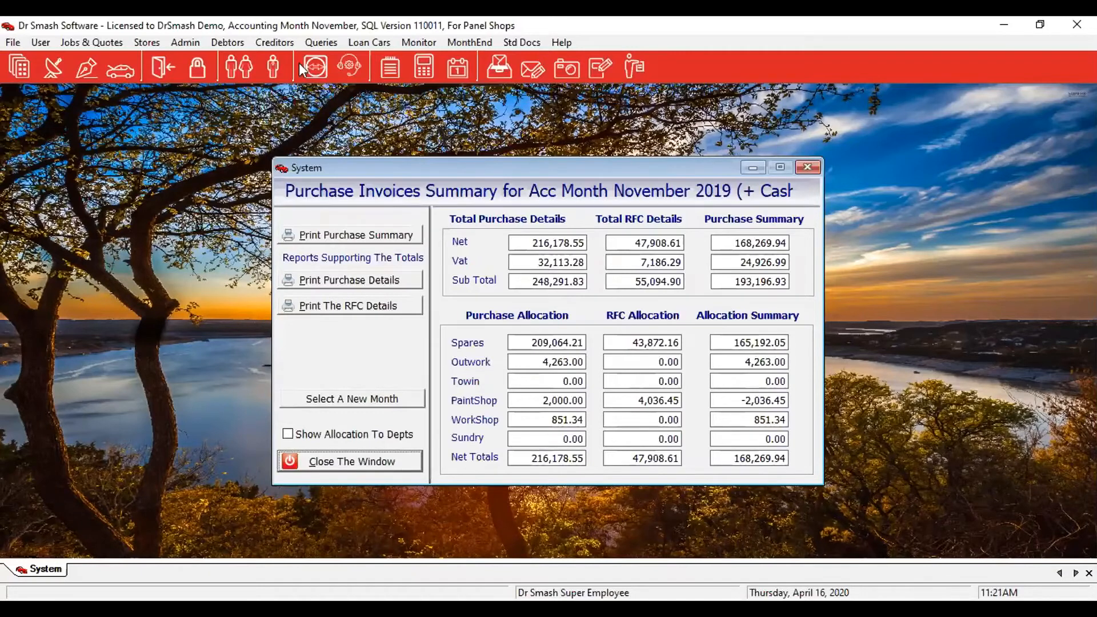
In Creditor Reports, tick Cheque Required Listing under Reprints.
{"action": "left_click", "coordinate": [277, 39]}
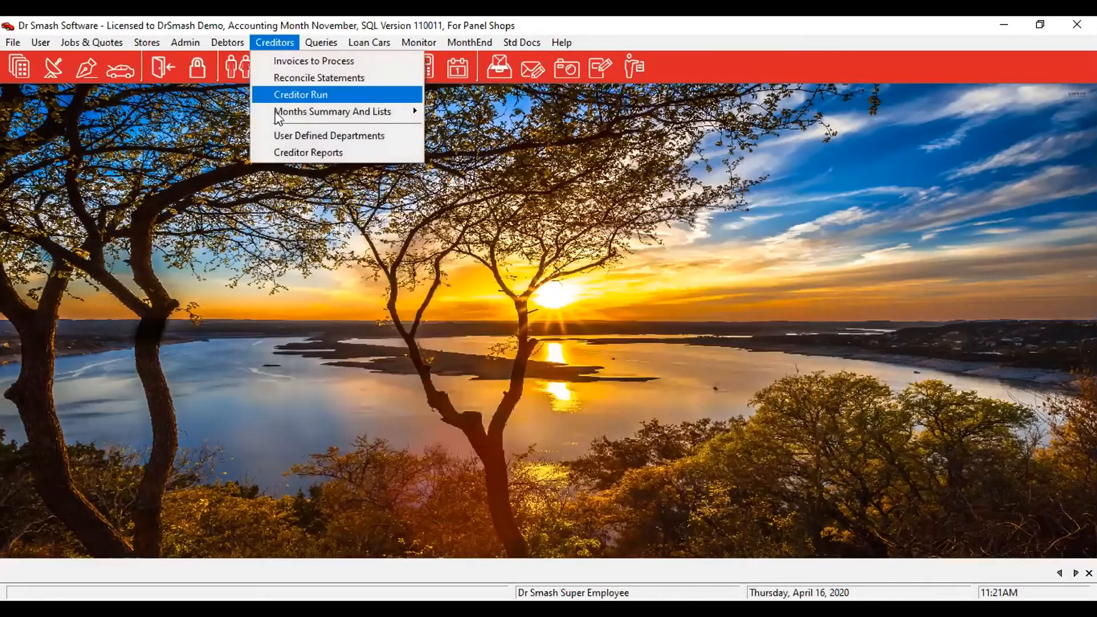
{"action": "left_click", "coordinate": [298, 156]}
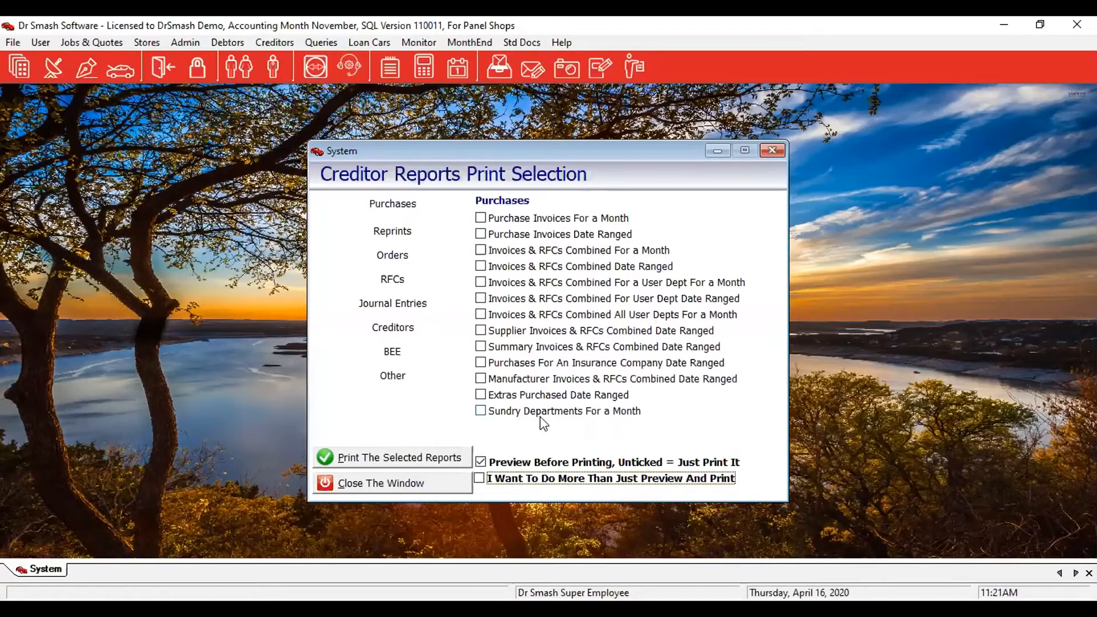
{"action": "left_click", "coordinate": [393, 231]}
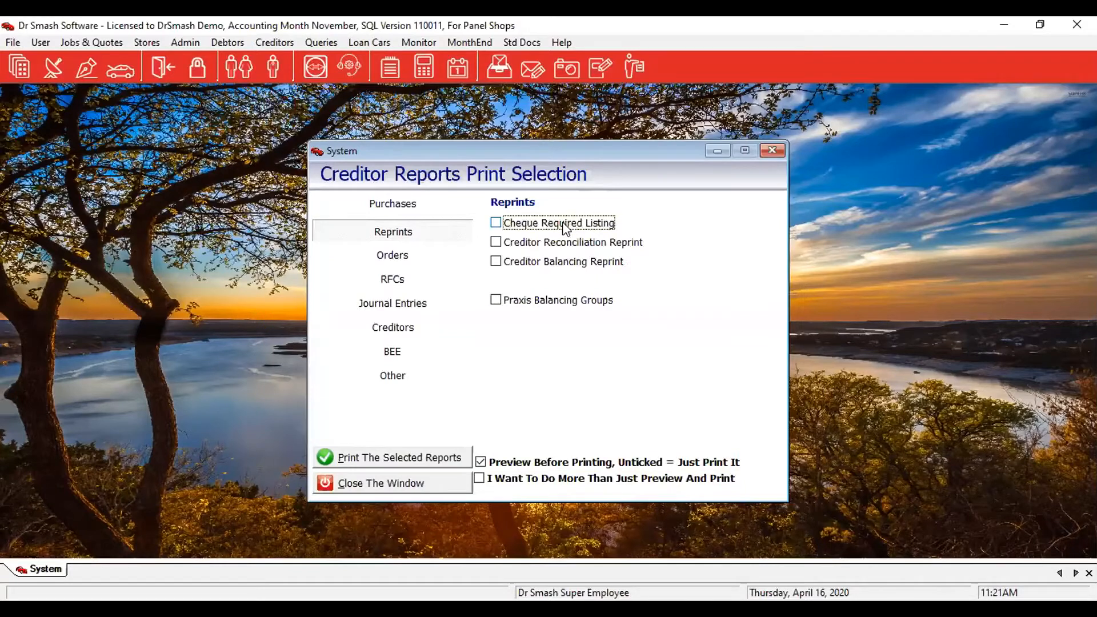
{"action": "left_click", "coordinate": [522, 222]}
Preview the December 2018 Cheque Required Listing at page width, then close the preview.
{"action": "left_click", "coordinate": [374, 460]}
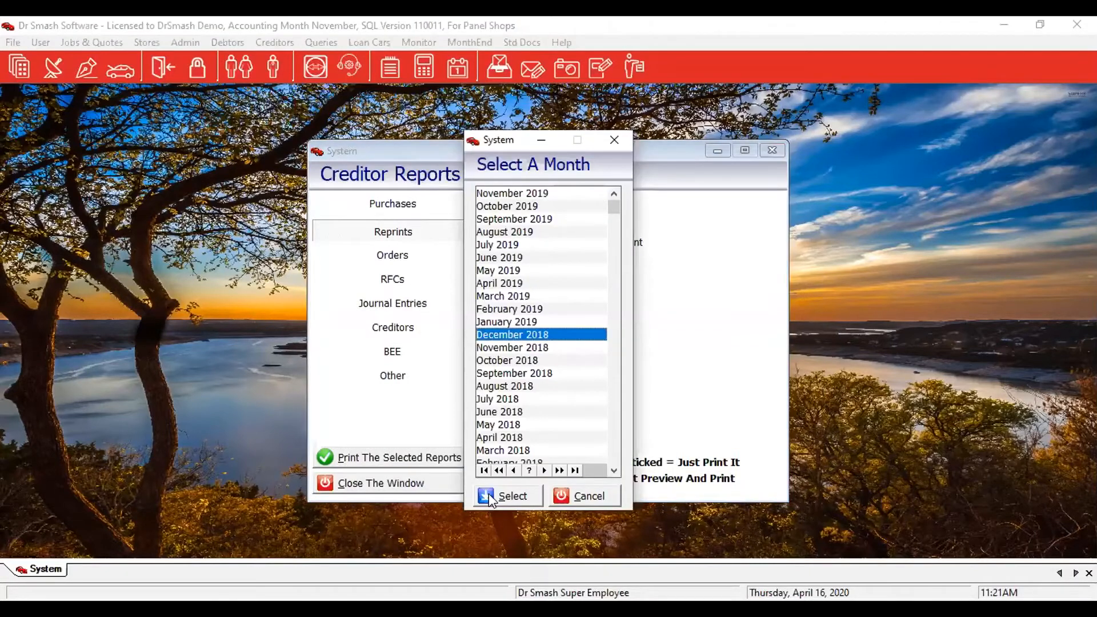
{"action": "left_click", "coordinate": [505, 496]}
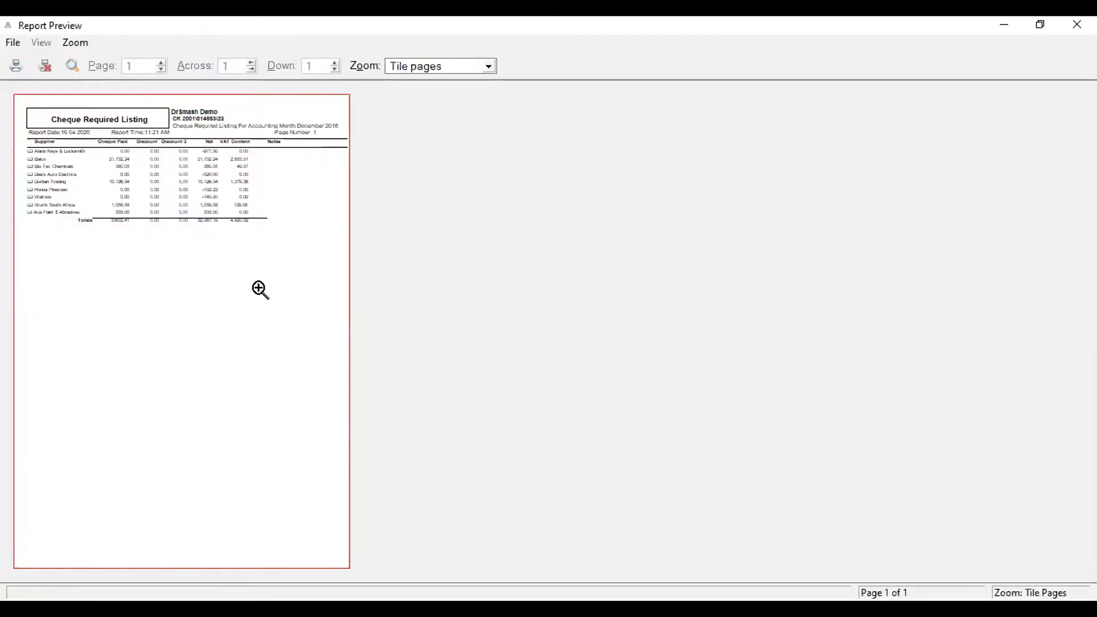
{"action": "left_click", "coordinate": [260, 289]}
{"action": "scroll", "coordinate": [387, 336], "scroll_direction": "up", "scroll_amount": 10}
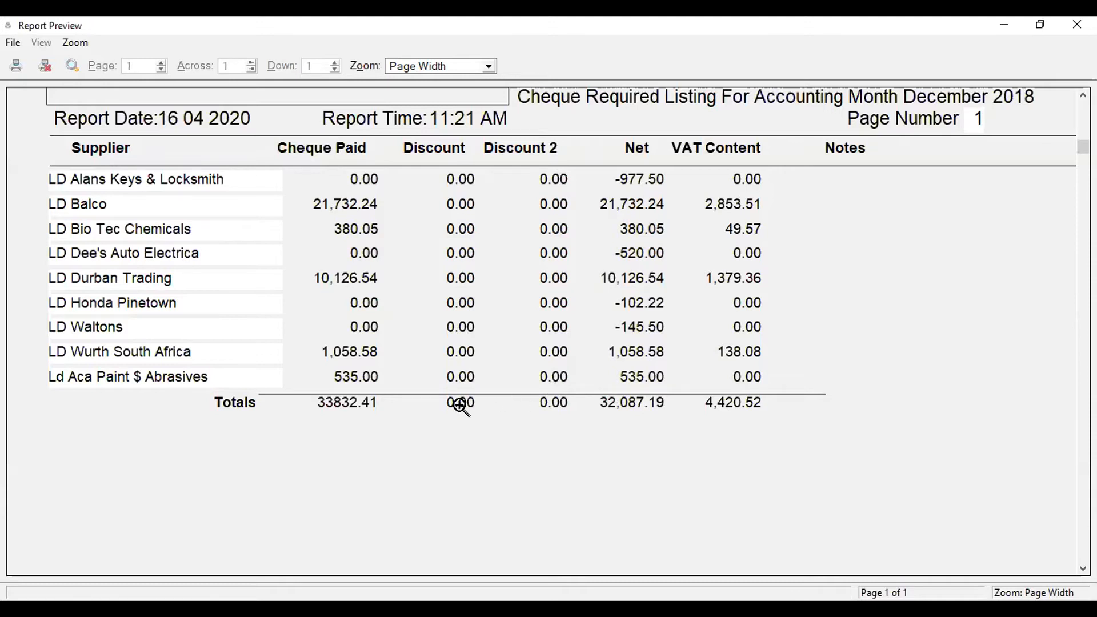
{"action": "left_click", "coordinate": [46, 65]}
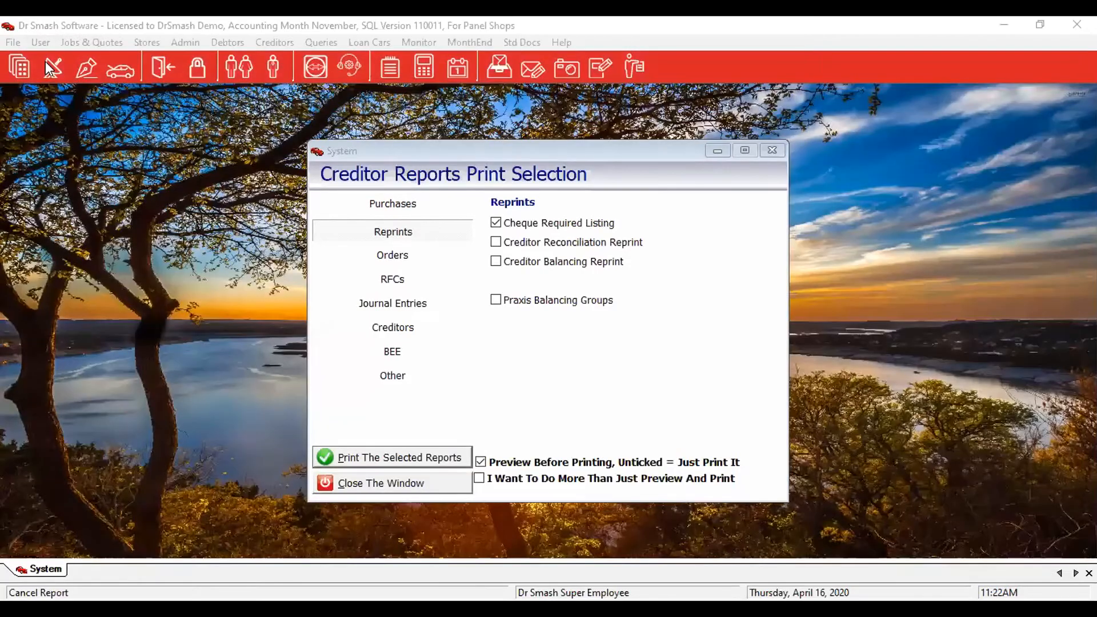
Browse the Orders reports, ticking List All Orders That Are Ex-factory, then the RFC reports.
{"action": "left_click", "coordinate": [397, 255]}
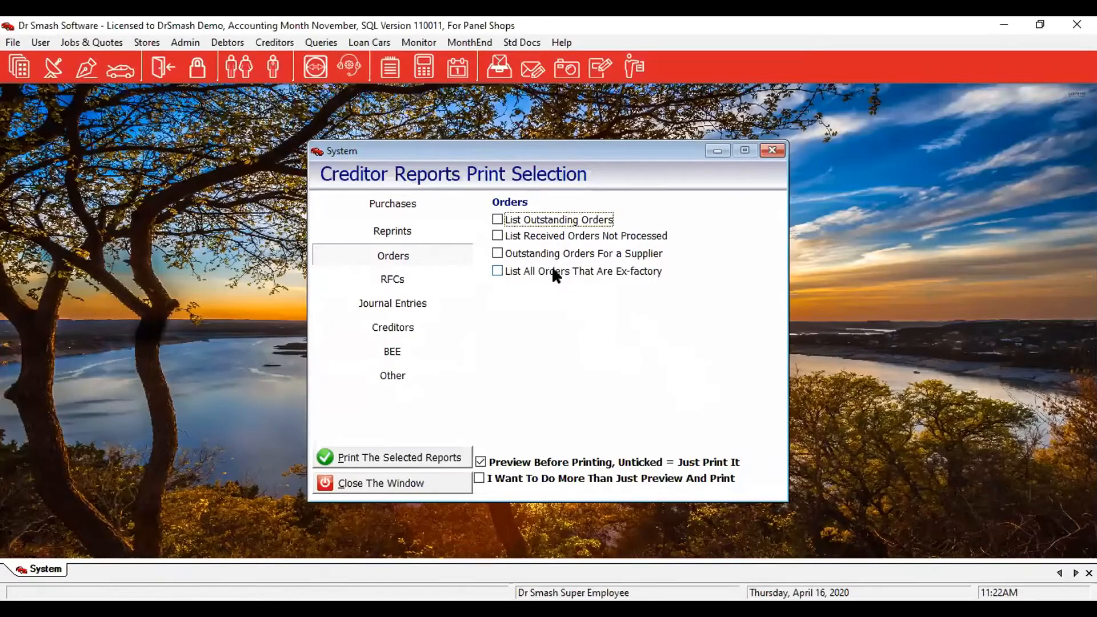
{"action": "left_click", "coordinate": [586, 273]}
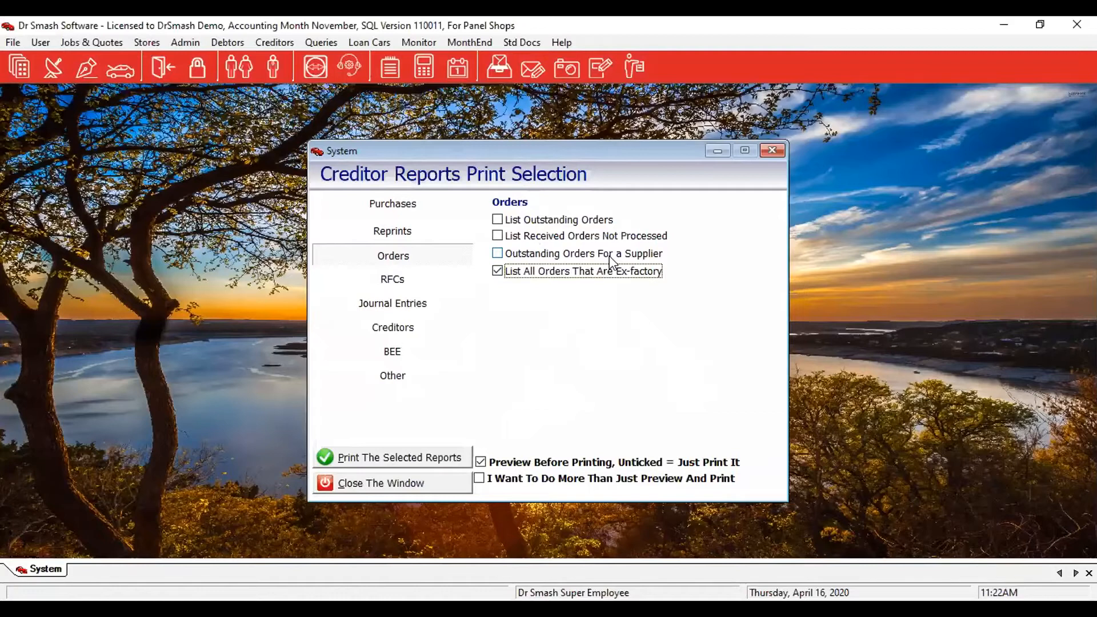
{"action": "left_click", "coordinate": [435, 285]}
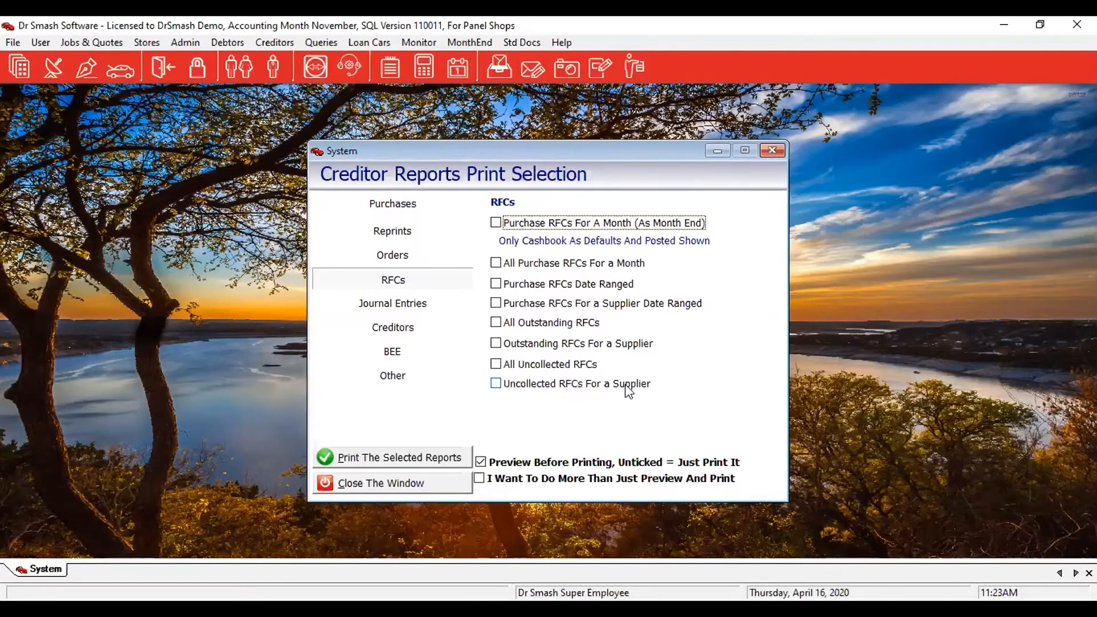
Look over the Journal Entries and BEE reports, close Creditor Reports, and advance to the Financials slide.
{"action": "left_click", "coordinate": [368, 311]}
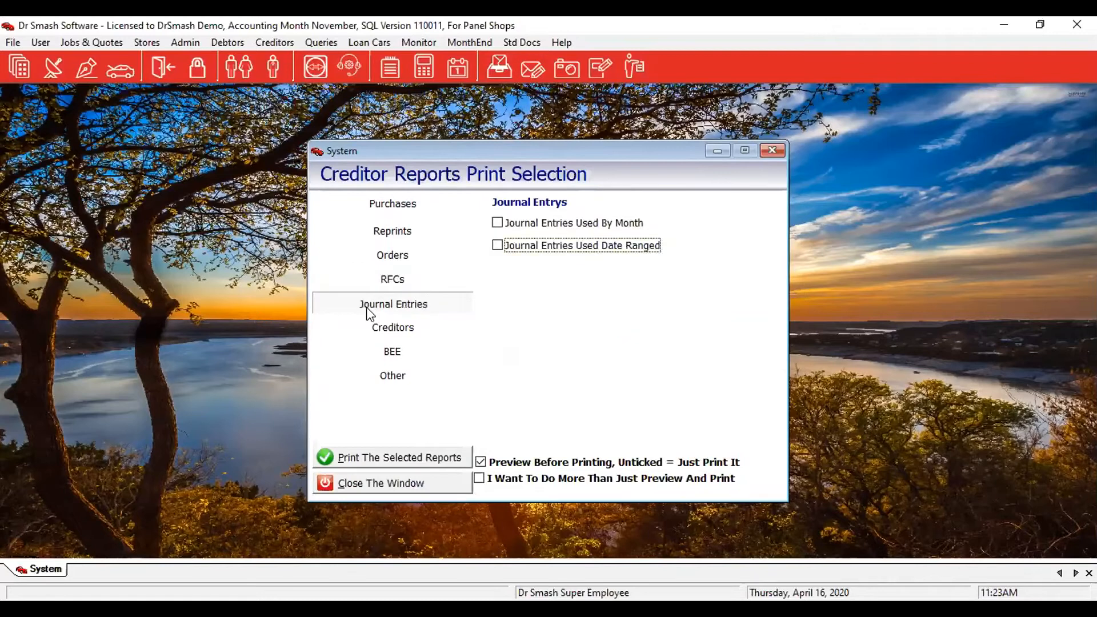
{"action": "left_click", "coordinate": [401, 352]}
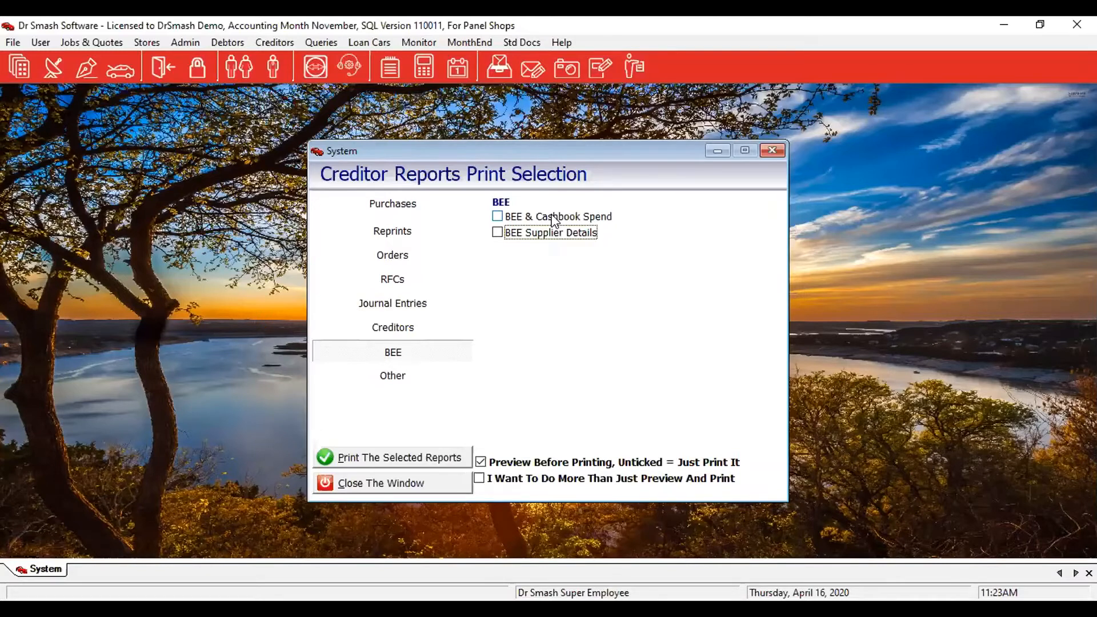
{"action": "left_click", "coordinate": [409, 494]}
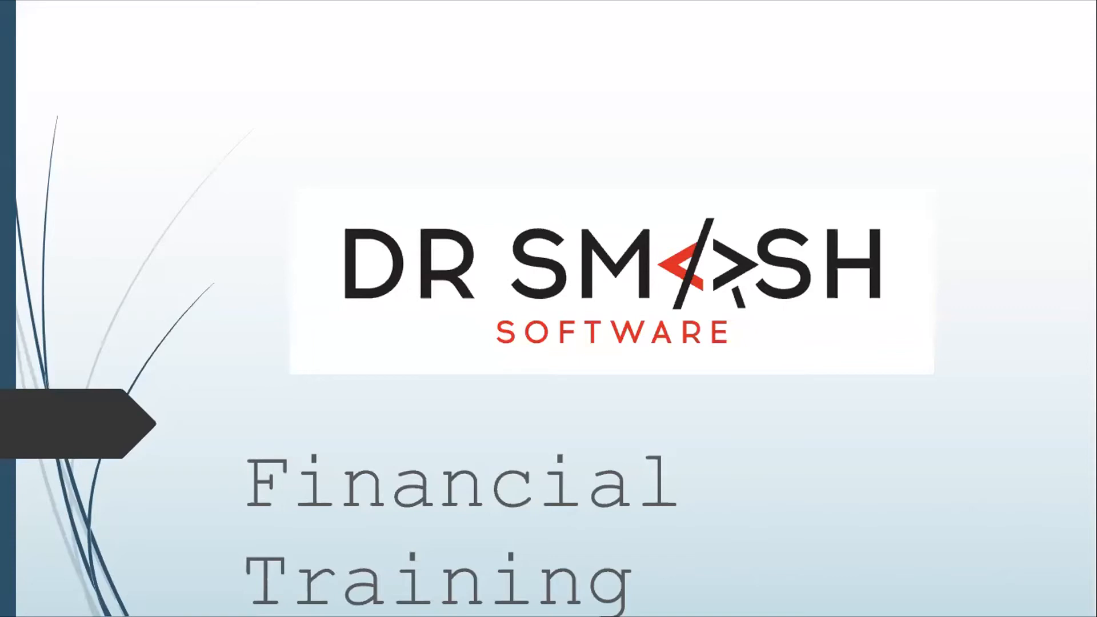
{"action": "key", "text": "Right"}
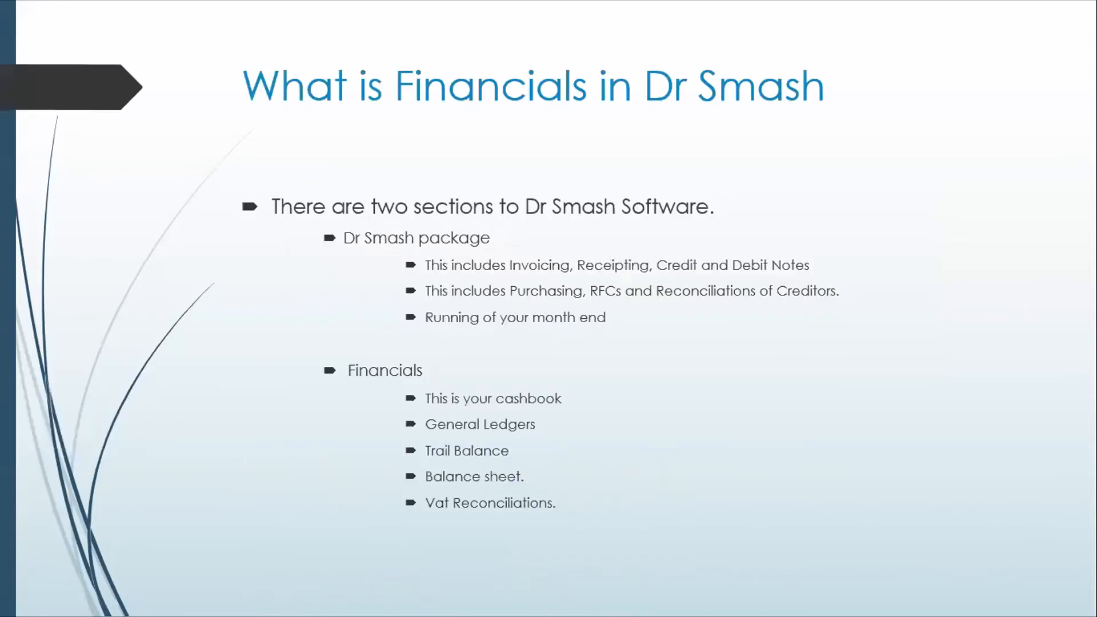
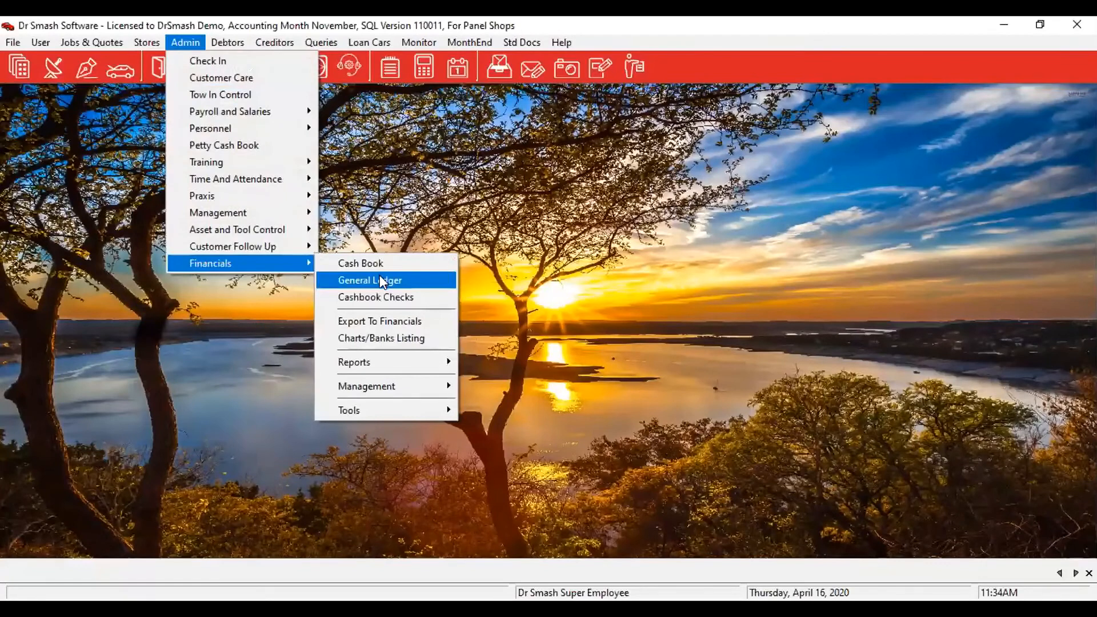
Open the General Ledger chart of accounts for the ABSA 2019-20 financial year from Admin > Financials.
{"action": "left_click", "coordinate": [379, 280]}
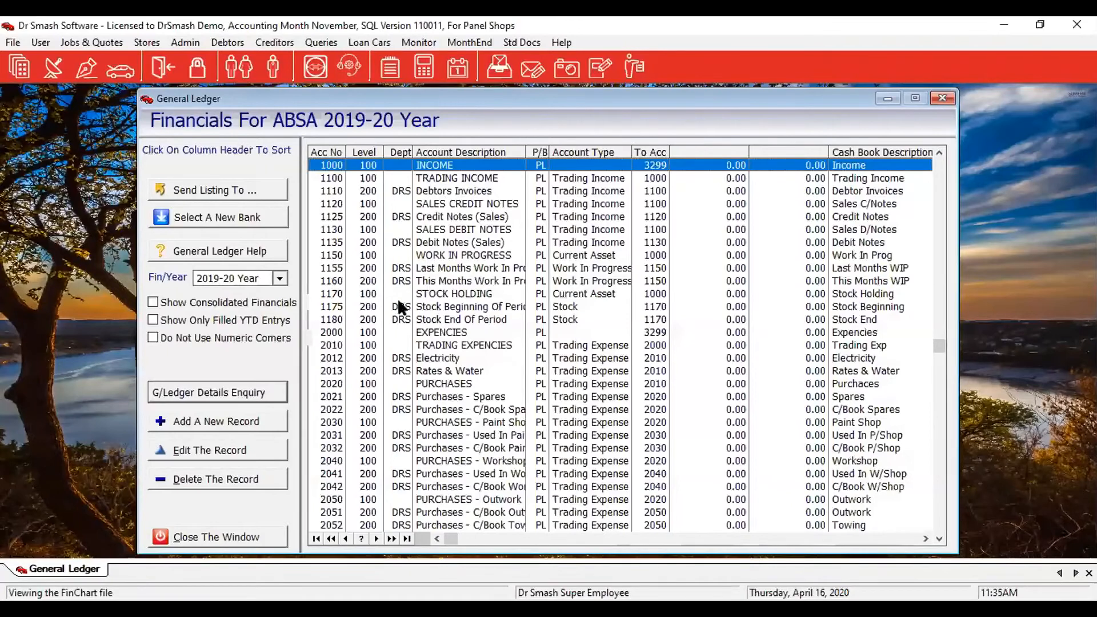
Show the Debtors Invoices, Trading Income and Income account levels, then jump to account 3299.
{"action": "left_click", "coordinate": [462, 192]}
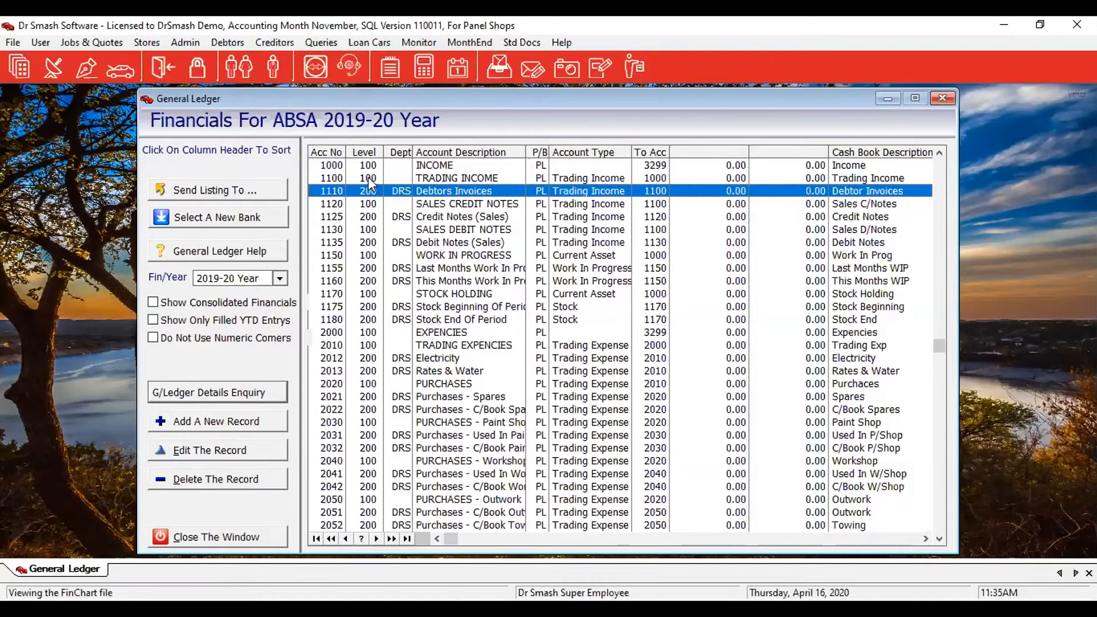
{"action": "left_click", "coordinate": [331, 176]}
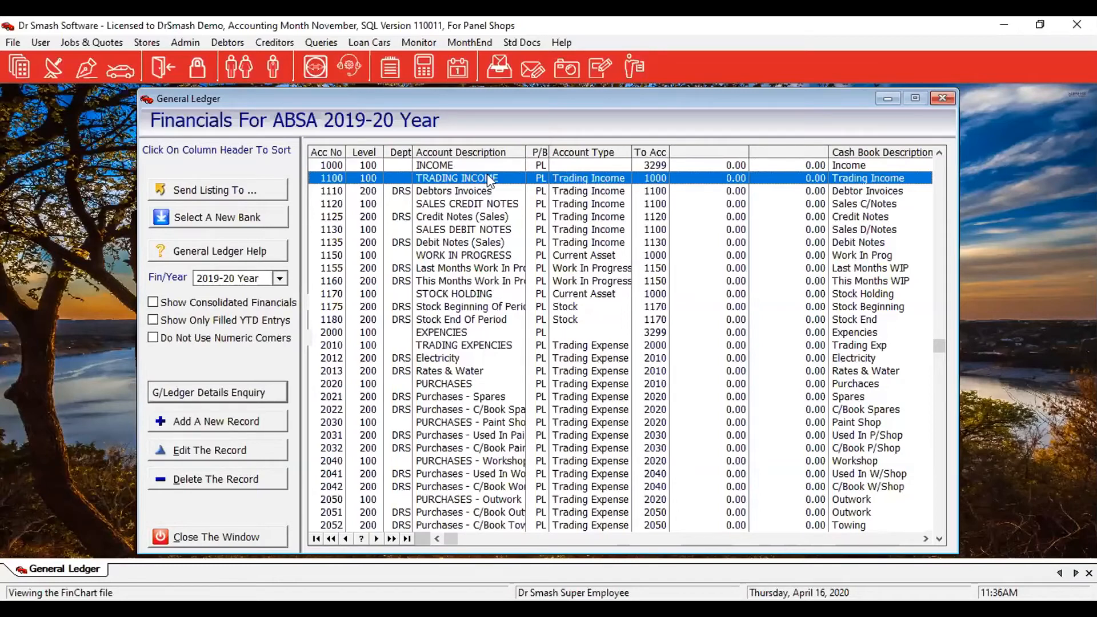
{"action": "left_click", "coordinate": [324, 164]}
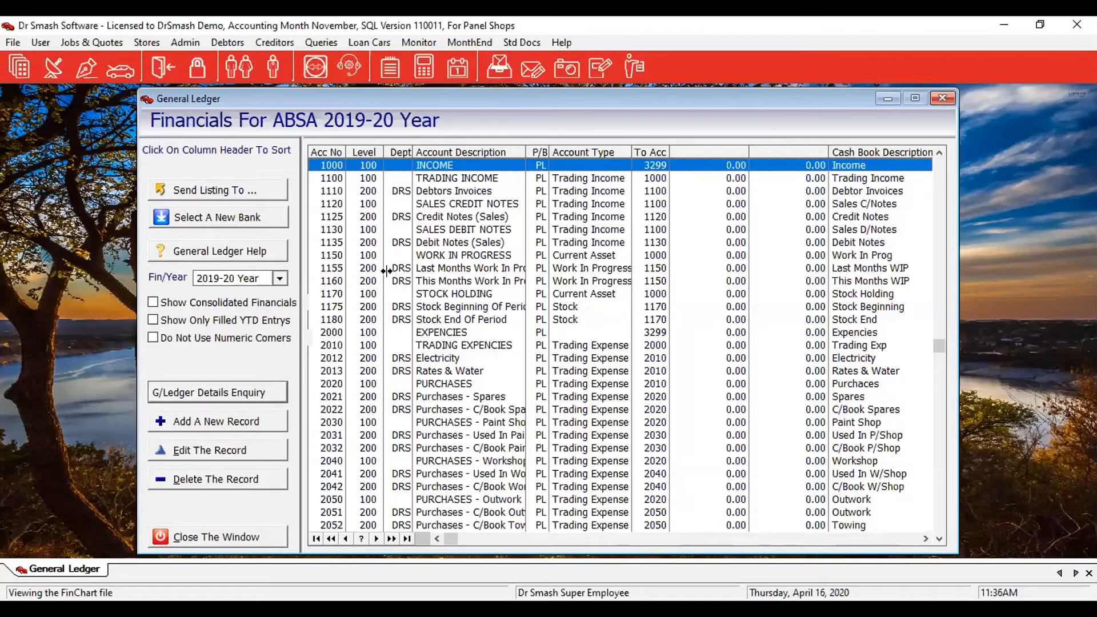
{"action": "left_click", "coordinate": [328, 398]}
{"action": "type", "text": "3299"}
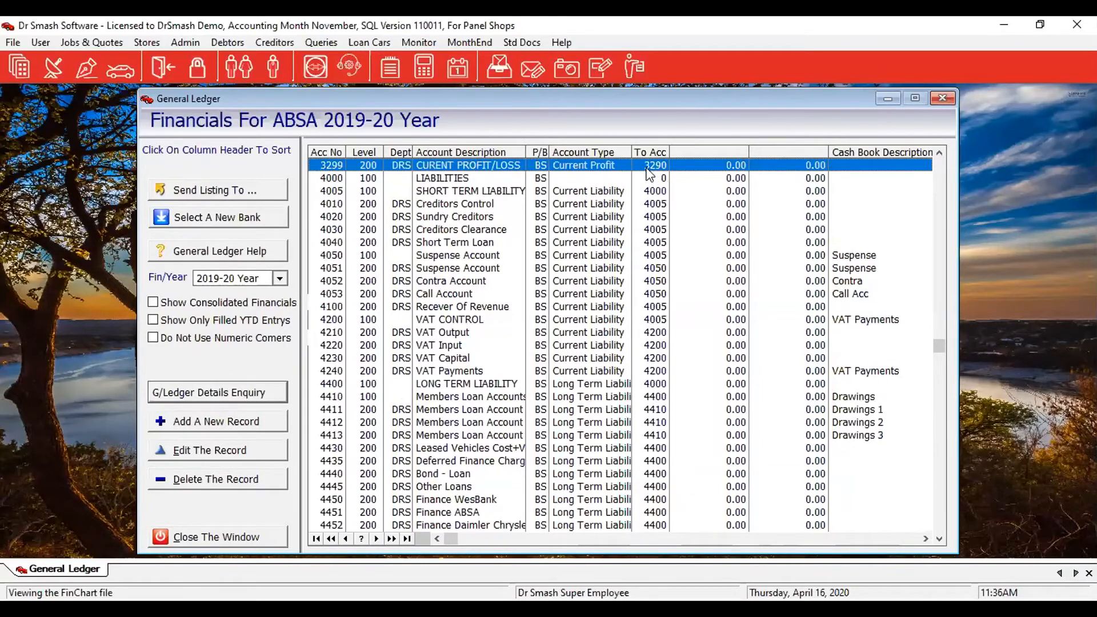
Point out the Accum Profit/Loss, Retained Earnings and Equities accounts in the ledger.
{"action": "scroll", "coordinate": [581, 219], "scroll_direction": "up", "scroll_amount": 6}
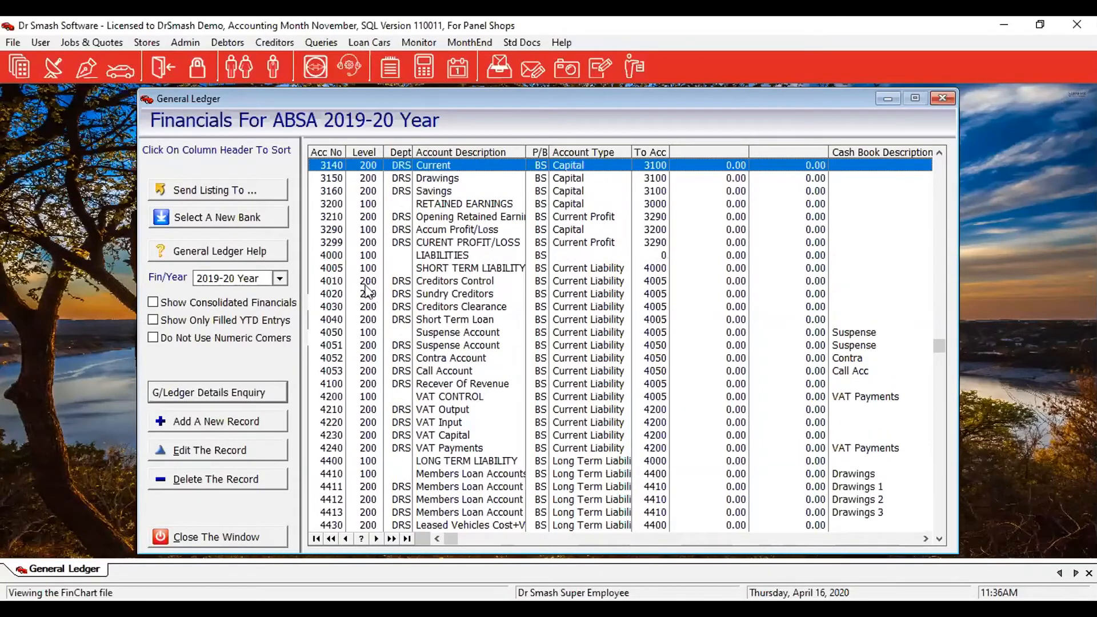
{"action": "left_click", "coordinate": [457, 229]}
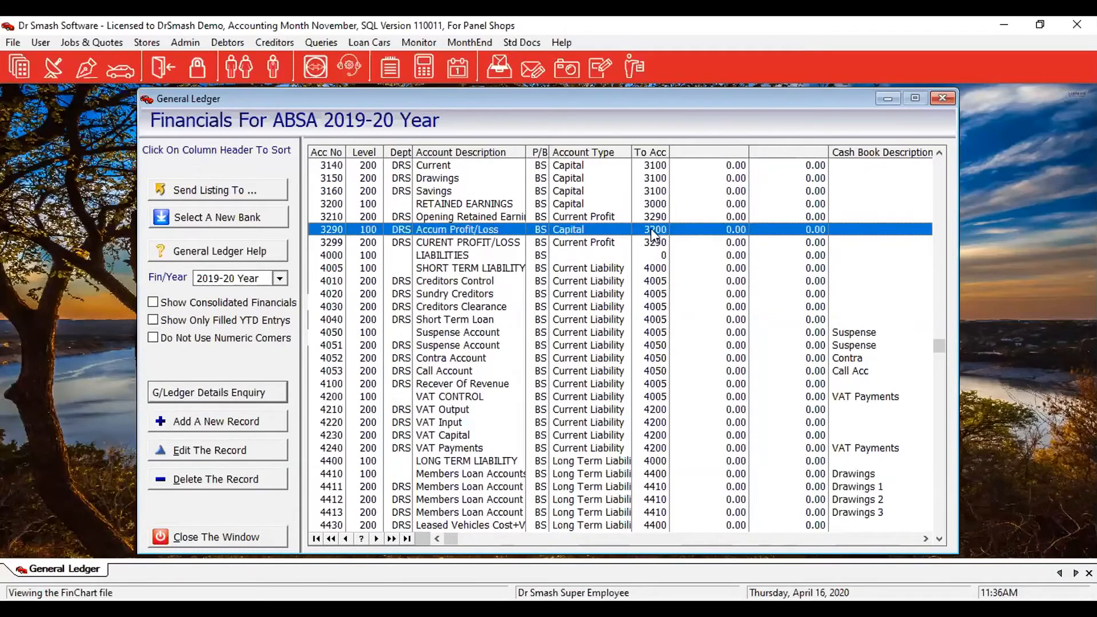
{"action": "left_click", "coordinate": [464, 205]}
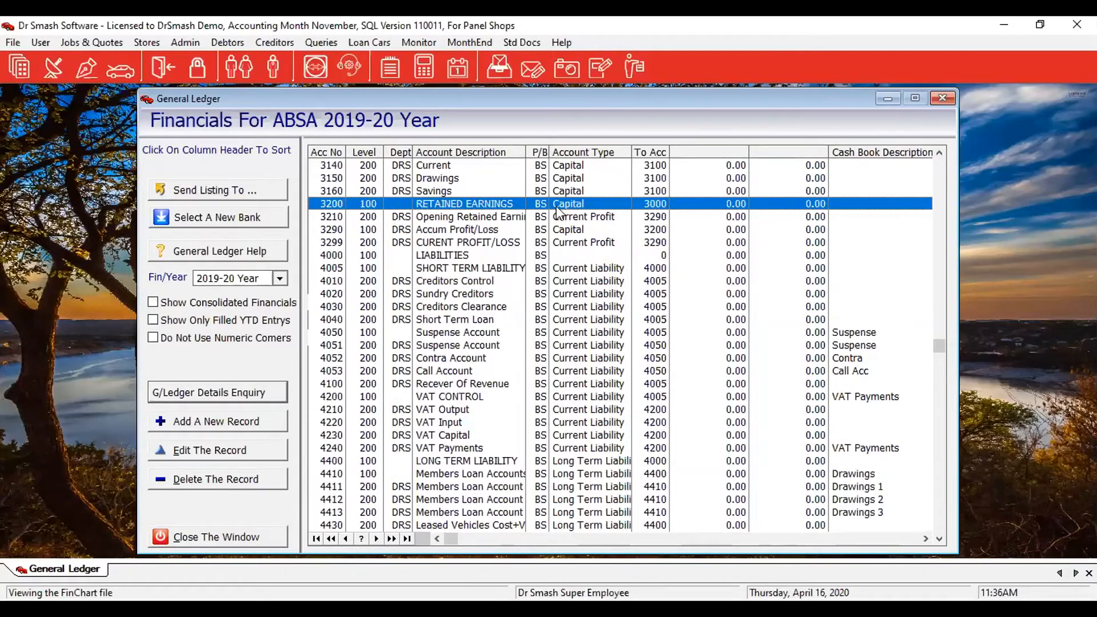
{"action": "scroll", "coordinate": [372, 205], "scroll_direction": "up", "scroll_amount": 1}
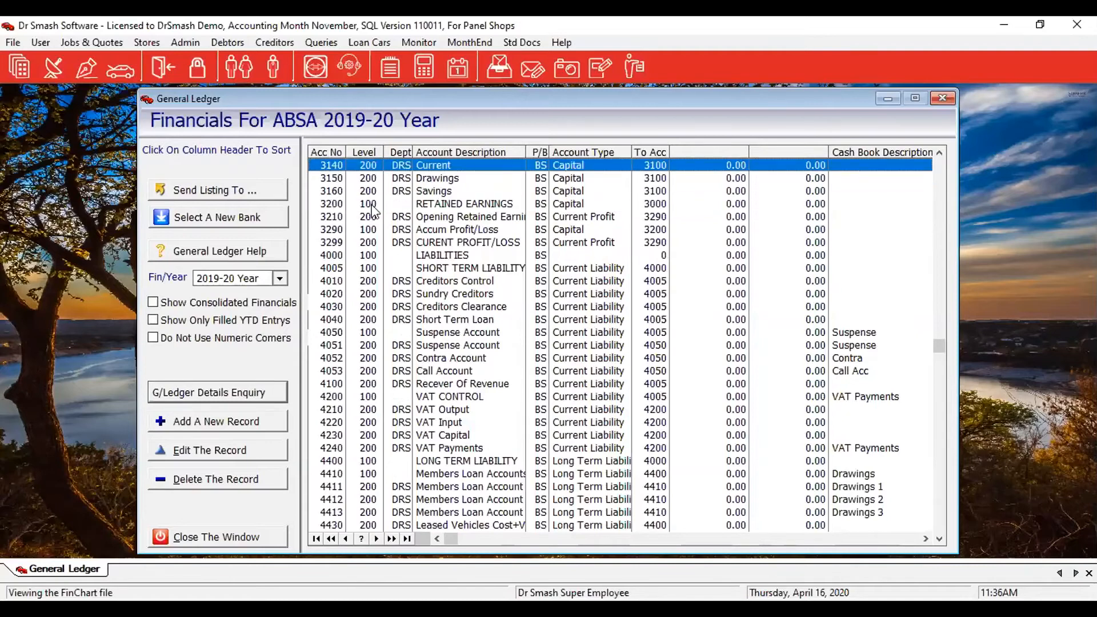
{"action": "scroll", "coordinate": [371, 210], "scroll_direction": "up", "scroll_amount": 4}
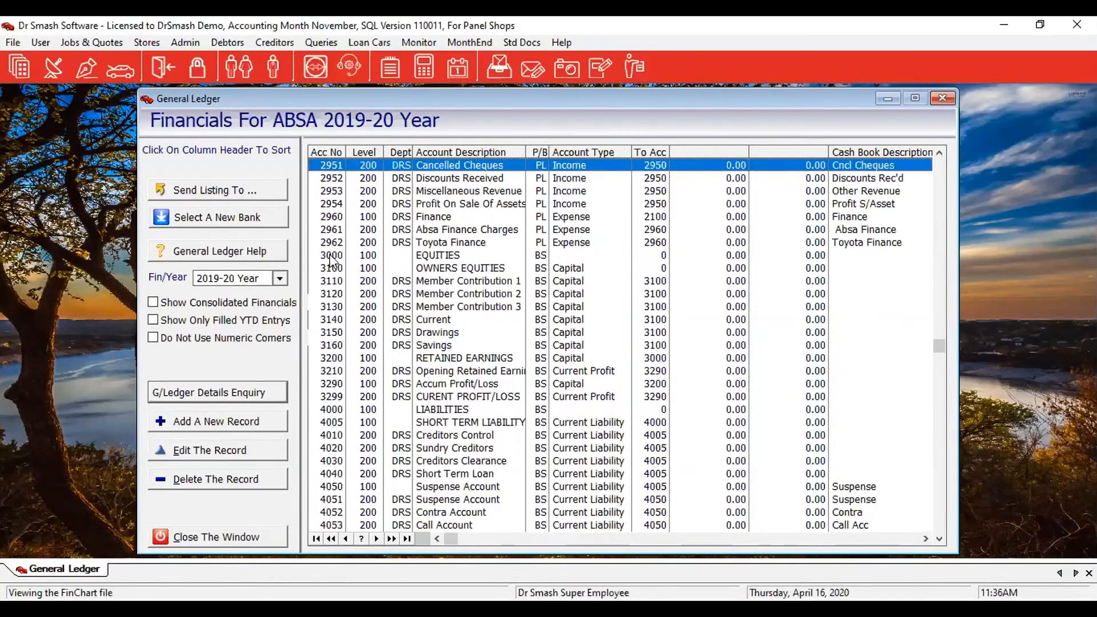
{"action": "left_click", "coordinate": [462, 254]}
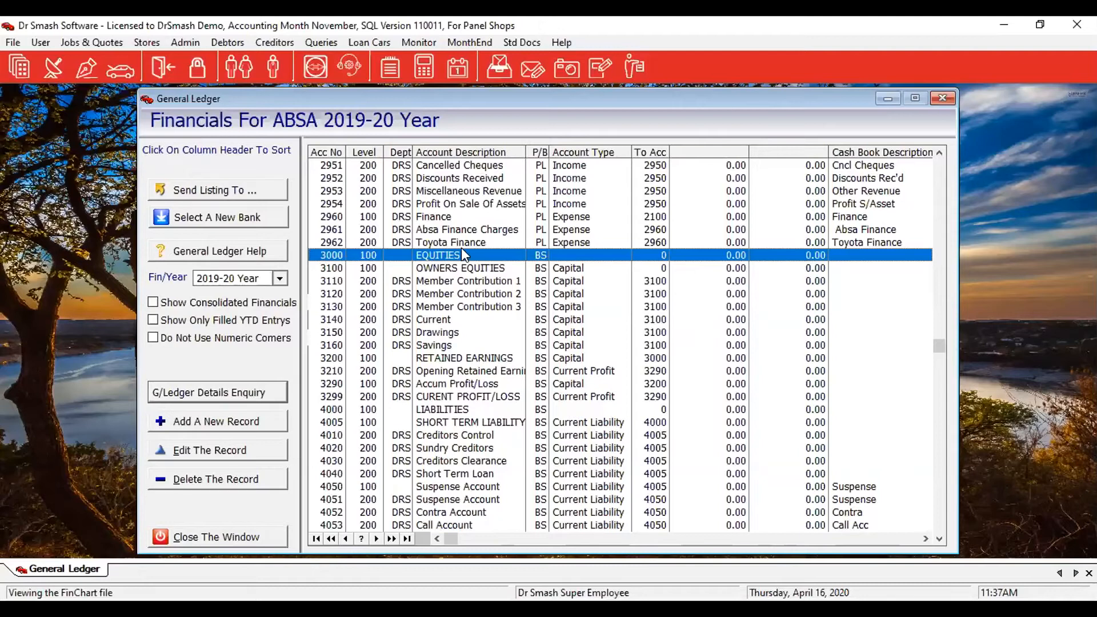
Page through the balance sheet accounts, then sort the list by Cash Book Description.
{"action": "key", "text": "Down"}
{"action": "key", "text": "Down"}
{"action": "key", "text": "Down"}
{"action": "key", "text": "Down"}
{"action": "key", "text": "Down"}
{"action": "key", "text": "Down"}
{"action": "key", "text": "Down"}
{"action": "key", "text": "Down"}
{"action": "key", "text": "Down"}
{"action": "key", "text": "Down"}
{"action": "key", "text": "Down"}
{"action": "key", "text": "Down"}
{"action": "key", "text": "Down"}
{"action": "key", "text": "Down"}
{"action": "key", "text": "Down"}
{"action": "key", "text": "Down"}
{"action": "key", "text": "Down"}
{"action": "key", "text": "Down"}
{"action": "key", "text": "Down"}
{"action": "key", "text": "Down"}
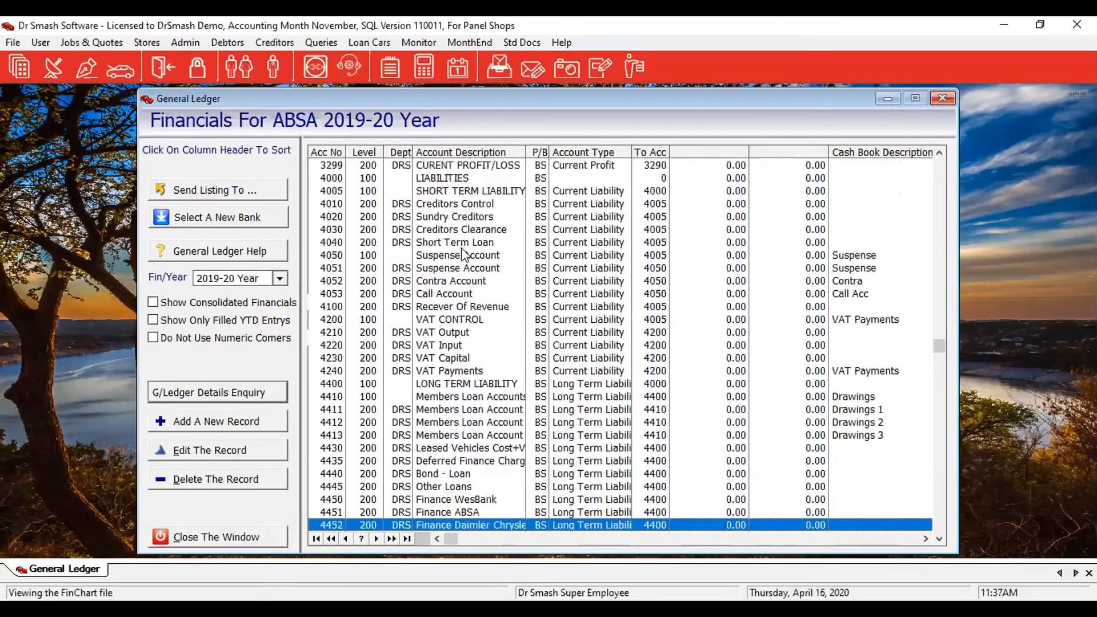
{"action": "key", "text": "Down"}
{"action": "key", "text": "Down"}
{"action": "key", "text": "Down"}
{"action": "key", "text": "Down"}
{"action": "key", "text": "Down"}
{"action": "key", "text": "Down"}
{"action": "key", "text": "Down"}
{"action": "key", "text": "Down"}
{"action": "key", "text": "Down"}
{"action": "key", "text": "Down"}
{"action": "key", "text": "Down"}
{"action": "key", "text": "Down"}
{"action": "key", "text": "Down"}
{"action": "key", "text": "Down"}
{"action": "key", "text": "Down"}
{"action": "key", "text": "Down"}
{"action": "key", "text": "Down"}
{"action": "key", "text": "Down"}
{"action": "key", "text": "Down"}
{"action": "key", "text": "Down"}
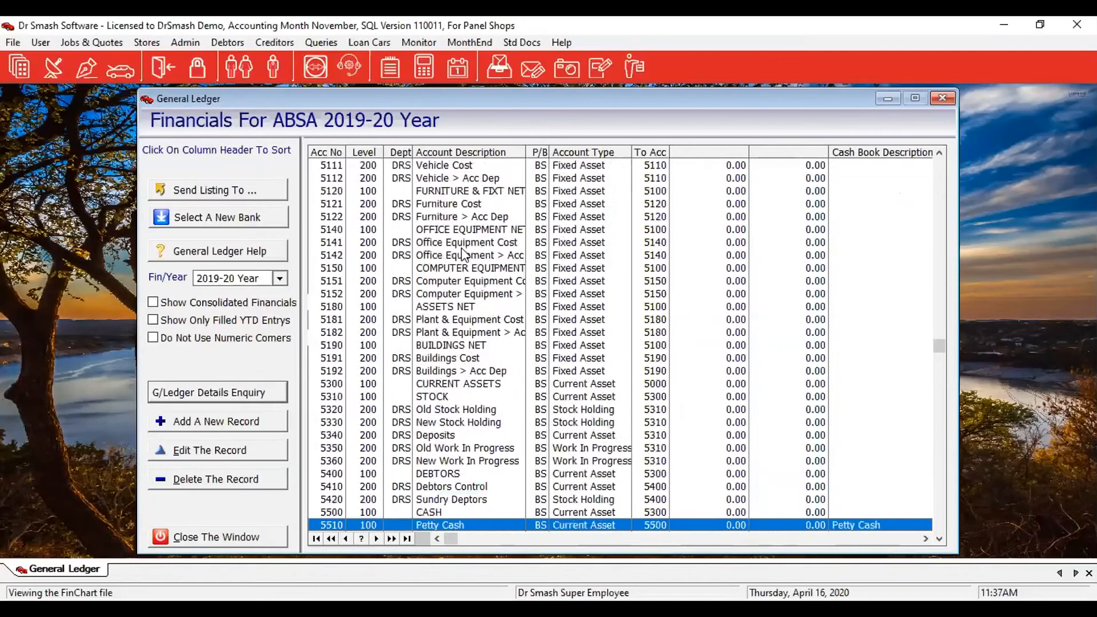
{"action": "key", "text": "Down"}
{"action": "key", "text": "Down"}
{"action": "key", "text": "Down"}
{"action": "key", "text": "Down"}
{"action": "key", "text": "Down"}
{"action": "key", "text": "Down"}
{"action": "key", "text": "Down"}
{"action": "key", "text": "Down"}
{"action": "key", "text": "Down"}
{"action": "key", "text": "Down"}
{"action": "key", "text": "Down"}
{"action": "key", "text": "Down"}
{"action": "key", "text": "Down"}
{"action": "key", "text": "Down"}
{"action": "key", "text": "Down"}
{"action": "key", "text": "Down"}
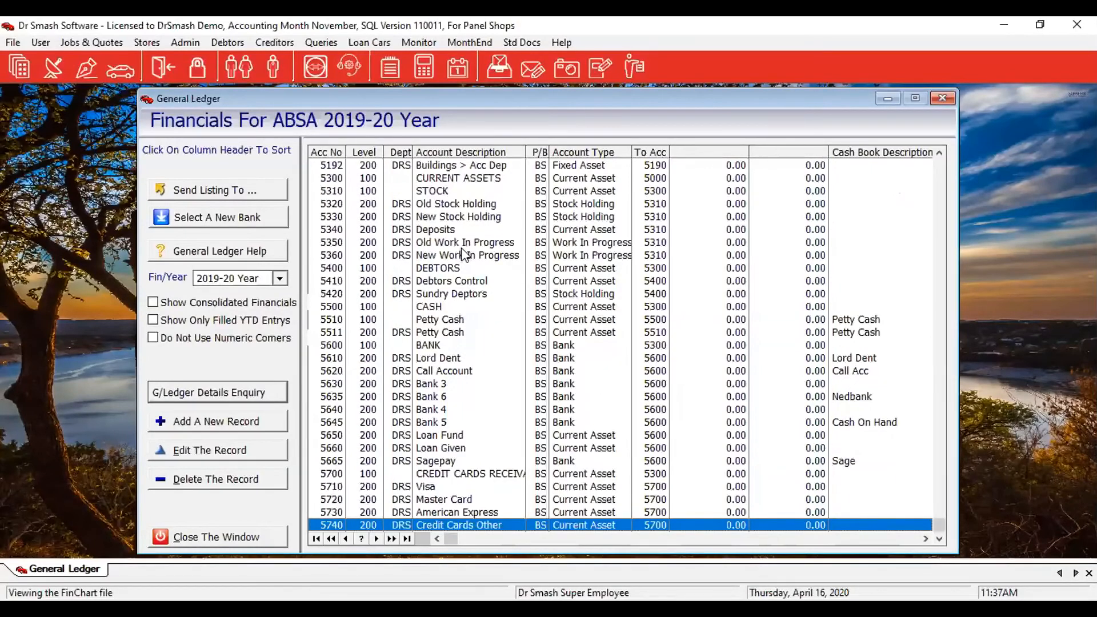
{"action": "key", "text": "Up"}
{"action": "key", "text": "Up"}
{"action": "key", "text": "Up"}
{"action": "key", "text": "Up"}
{"action": "key", "text": "Up"}
{"action": "key", "text": "Up"}
{"action": "key", "text": "Up"}
{"action": "key", "text": "Up"}
{"action": "key", "text": "Up"}
{"action": "key", "text": "Up"}
{"action": "key", "text": "Up"}
{"action": "key", "text": "Up"}
{"action": "key", "text": "Up"}
{"action": "key", "text": "Up"}
{"action": "key", "text": "Up"}
{"action": "key", "text": "Up"}
{"action": "key", "text": "Up"}
{"action": "key", "text": "Up"}
{"action": "key", "text": "Up"}
{"action": "key", "text": "Up"}
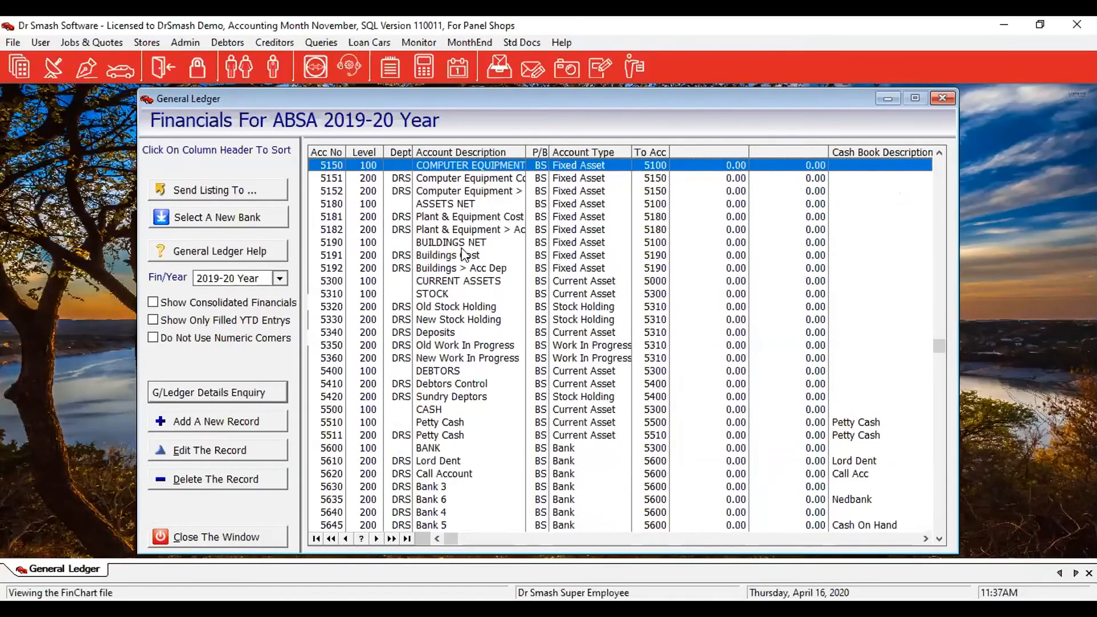
{"action": "key", "text": "Up"}
{"action": "key", "text": "Up"}
{"action": "key", "text": "Up"}
{"action": "key", "text": "Up"}
{"action": "key", "text": "Up"}
{"action": "key", "text": "Up"}
{"action": "key", "text": "Up"}
{"action": "key", "text": "Up"}
{"action": "key", "text": "Up"}
{"action": "key", "text": "Up"}
{"action": "key", "text": "Up"}
{"action": "key", "text": "Up"}
{"action": "key", "text": "Up"}
{"action": "key", "text": "Up"}
{"action": "key", "text": "Up"}
{"action": "key", "text": "Up"}
{"action": "key", "text": "Up"}
{"action": "key", "text": "Up"}
{"action": "key", "text": "Up"}
{"action": "key", "text": "Up"}
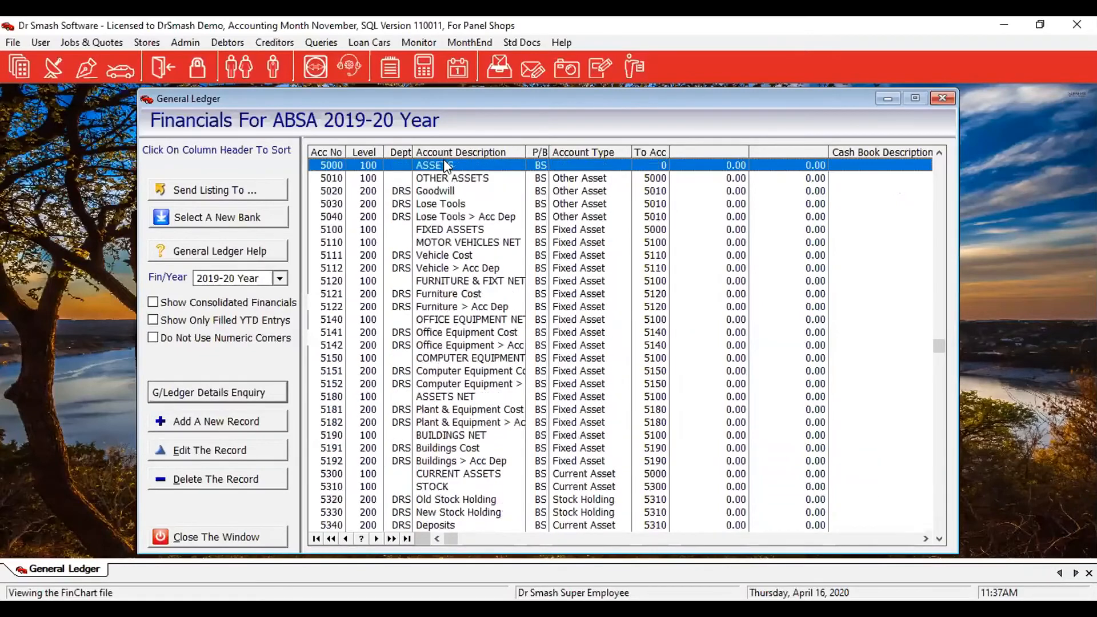
{"action": "key", "text": "Up"}
{"action": "key", "text": "Up"}
{"action": "key", "text": "Up"}
{"action": "key", "text": "Up"}
{"action": "key", "text": "Up"}
{"action": "key", "text": "Up"}
{"action": "key", "text": "Up"}
{"action": "key", "text": "Up"}
{"action": "key", "text": "Up"}
{"action": "key", "text": "Up"}
{"action": "key", "text": "Up"}
{"action": "key", "text": "Up"}
{"action": "key", "text": "Up"}
{"action": "key", "text": "Up"}
{"action": "key", "text": "Up"}
{"action": "key", "text": "Up"}
{"action": "key", "text": "Up"}
{"action": "key", "text": "Up"}
{"action": "key", "text": "Up"}
{"action": "key", "text": "Up"}
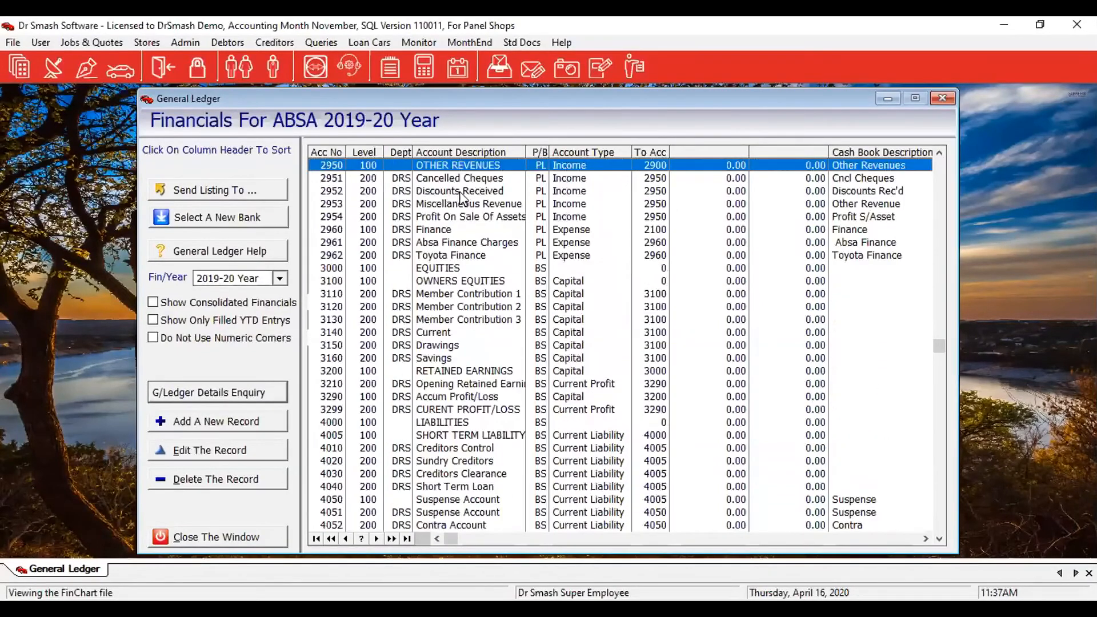
{"action": "key", "text": "Up"}
{"action": "key", "text": "Up"}
{"action": "key", "text": "Up"}
{"action": "key", "text": "Up"}
{"action": "key", "text": "Up"}
{"action": "key", "text": "Up"}
{"action": "key", "text": "Up"}
{"action": "key", "text": "Up"}
{"action": "key", "text": "Up"}
{"action": "key", "text": "Up"}
{"action": "key", "text": "Up"}
{"action": "key", "text": "Up"}
{"action": "key", "text": "Up"}
{"action": "key", "text": "Up"}
{"action": "key", "text": "Up"}
{"action": "key", "text": "Up"}
{"action": "key", "text": "Up"}
{"action": "key", "text": "Up"}
{"action": "key", "text": "Up"}
{"action": "key", "text": "Up"}
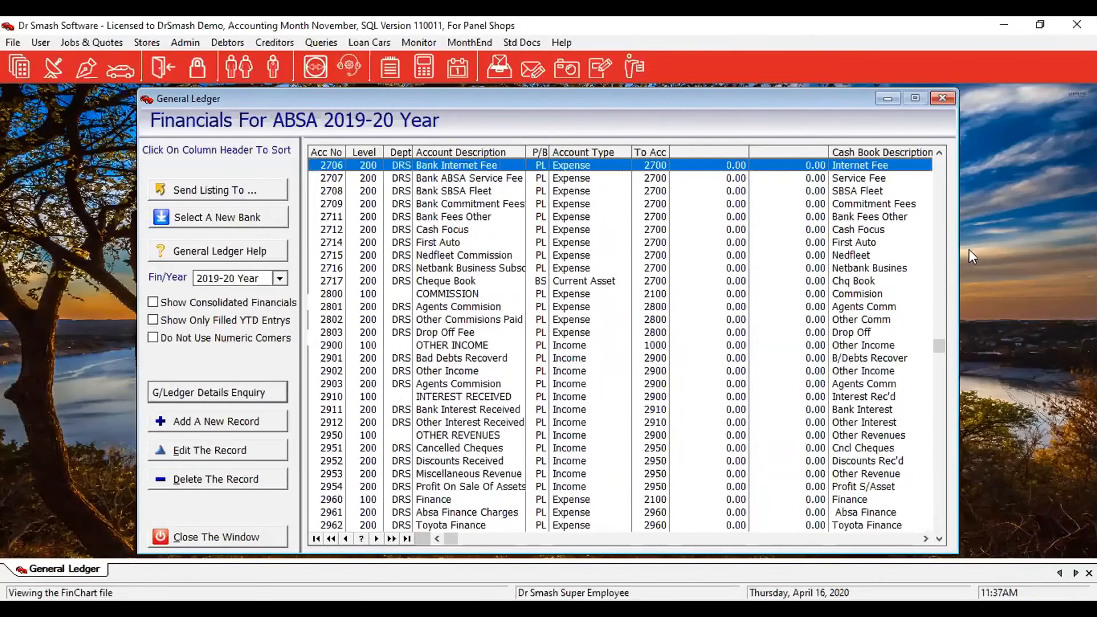
{"action": "left_click", "coordinate": [879, 151]}
Jump to Telephone, re-sort by account number, and select account 2517 Auto Page.
{"action": "left_click", "coordinate": [882, 242]}
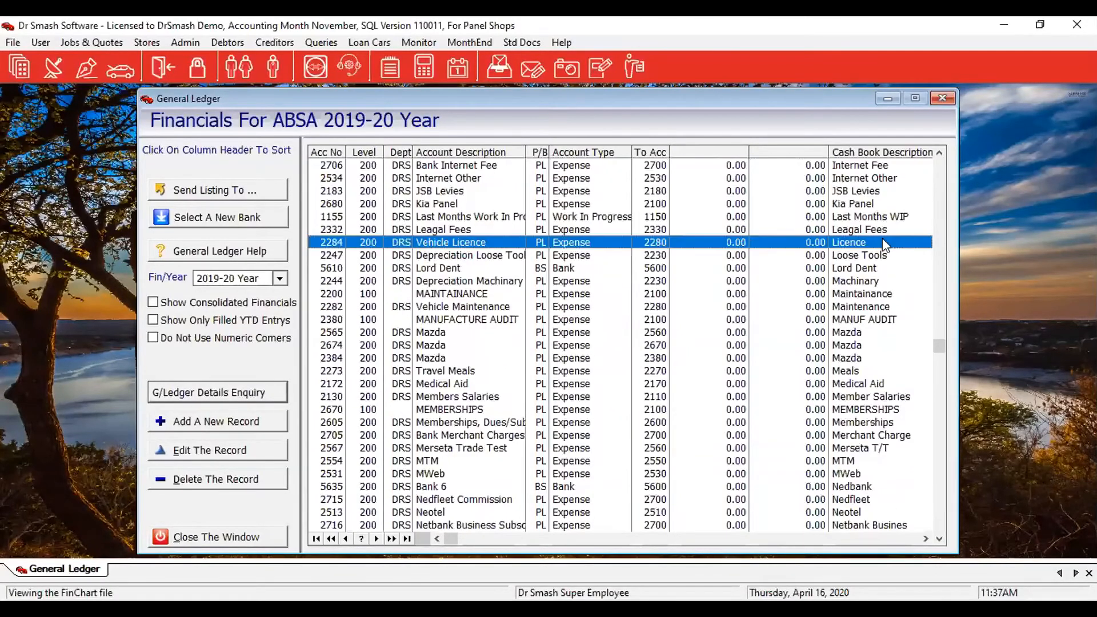
{"action": "type", "text": "te"}
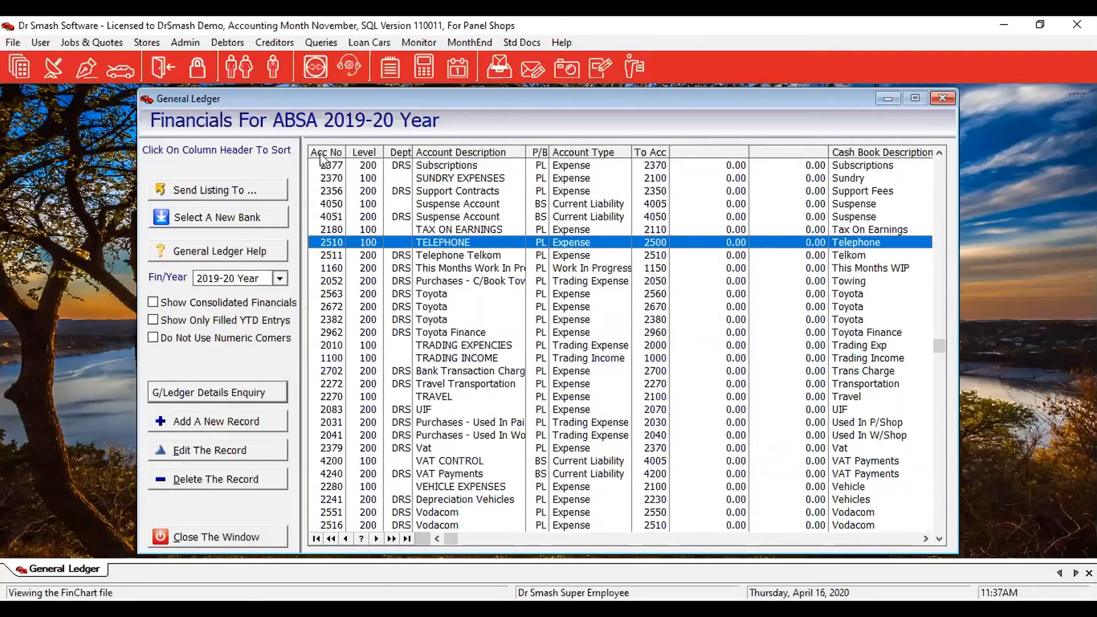
{"action": "key", "text": "Tab"}
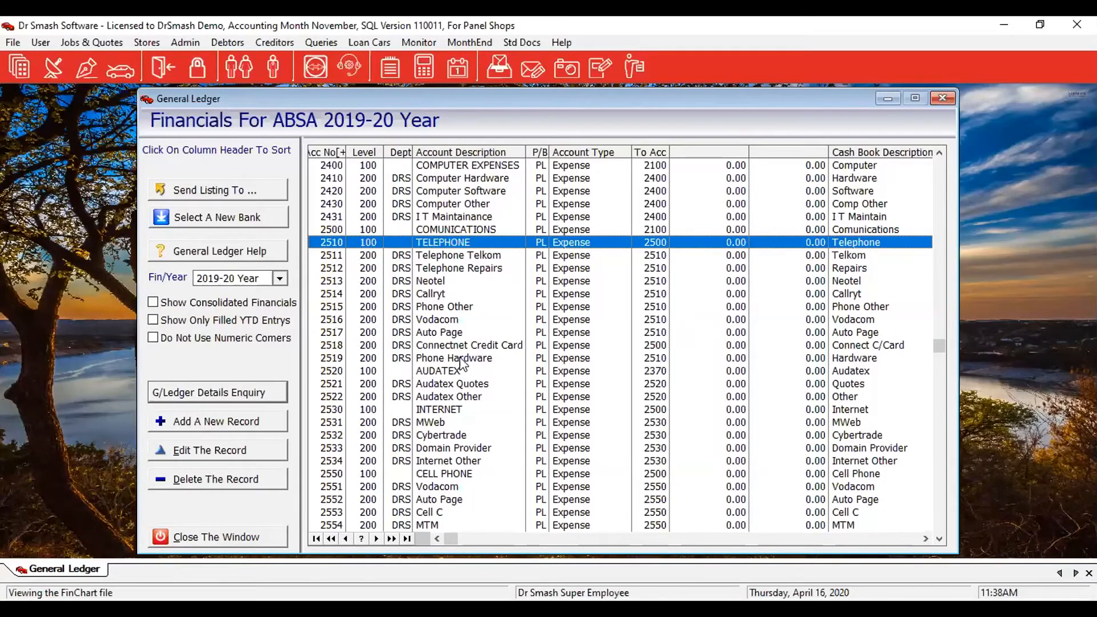
{"action": "left_click", "coordinate": [429, 332]}
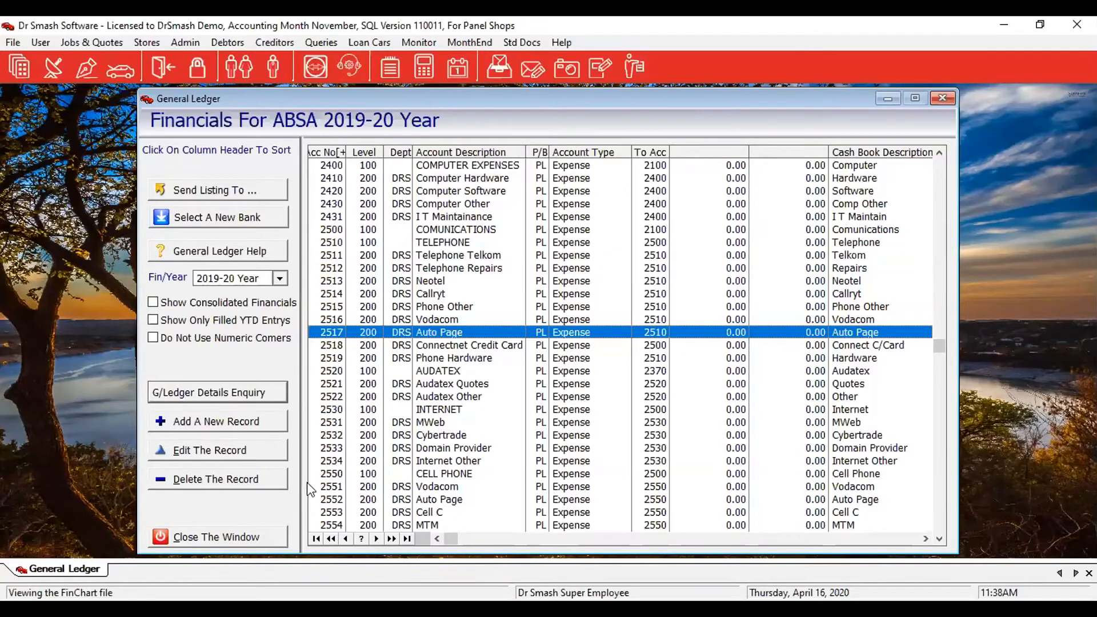
Change account 2517's full description to Vodatcomo and its short description to Vodacom.
{"action": "left_click", "coordinate": [164, 454]}
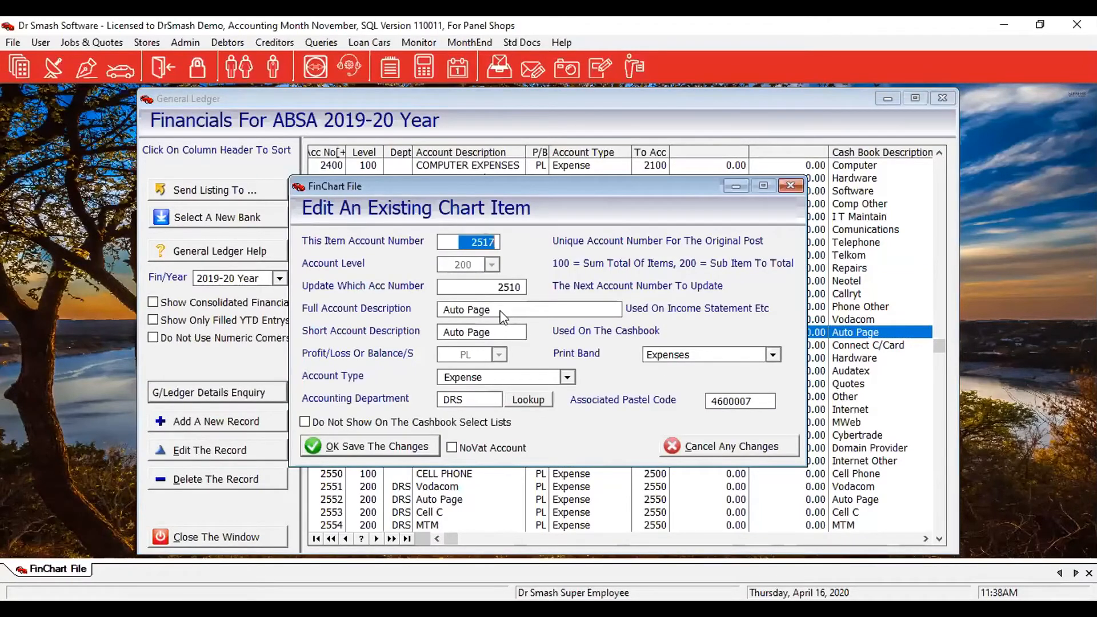
{"action": "left_click", "coordinate": [521, 308]}
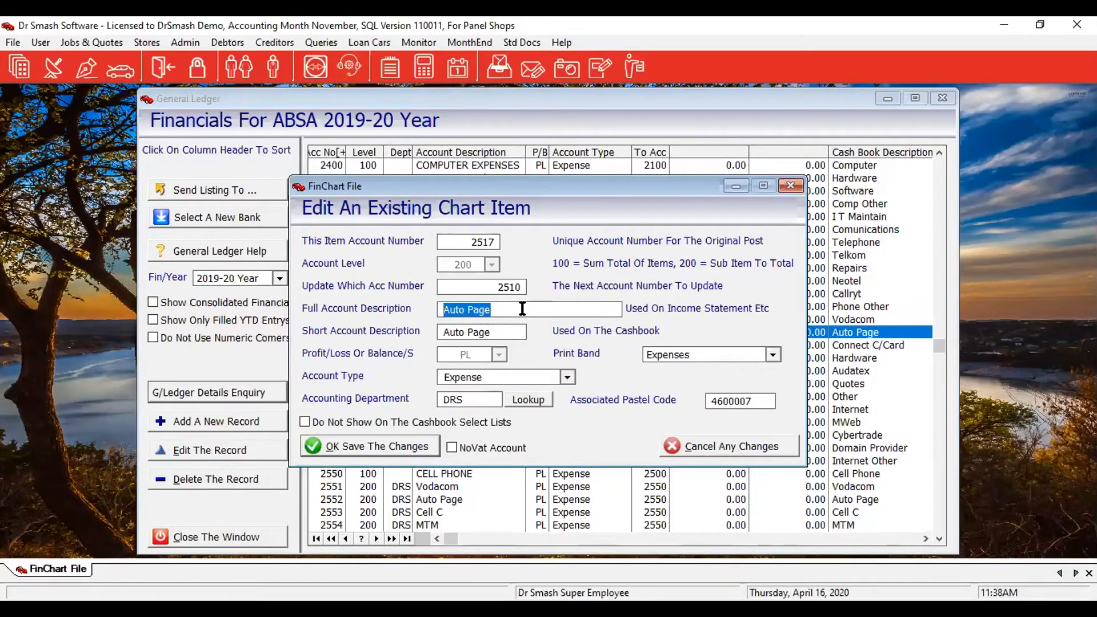
{"action": "type", "text": "Vodata"}
{"action": "key", "text": "BackSpace"}
{"action": "type", "text": "como"}
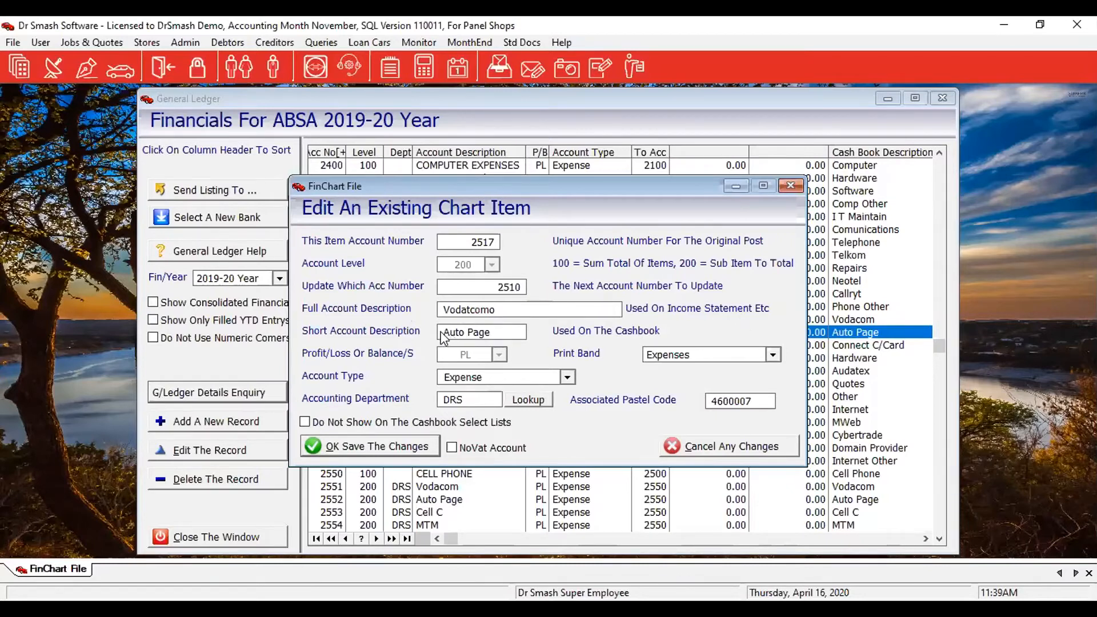
{"action": "left_click_drag", "start_coordinate": [436, 336], "coordinate": [499, 337]}
{"action": "type", "text": "Vodacom"}
Save the renamed account 2517 and close the general ledger listing.
{"action": "left_click", "coordinate": [348, 451]}
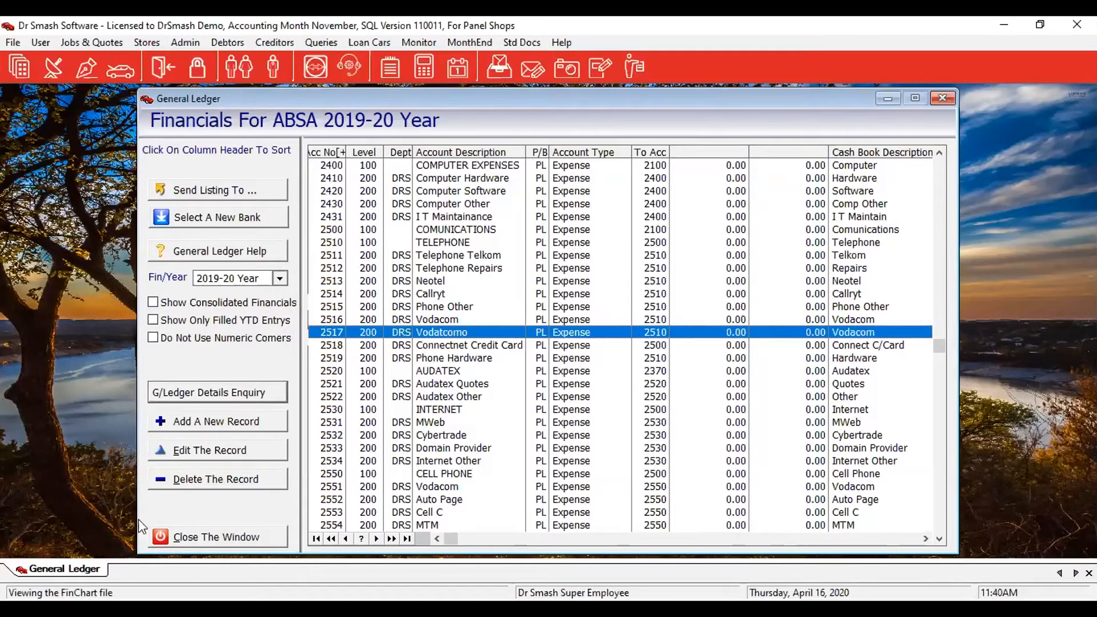
{"action": "left_click", "coordinate": [200, 539]}
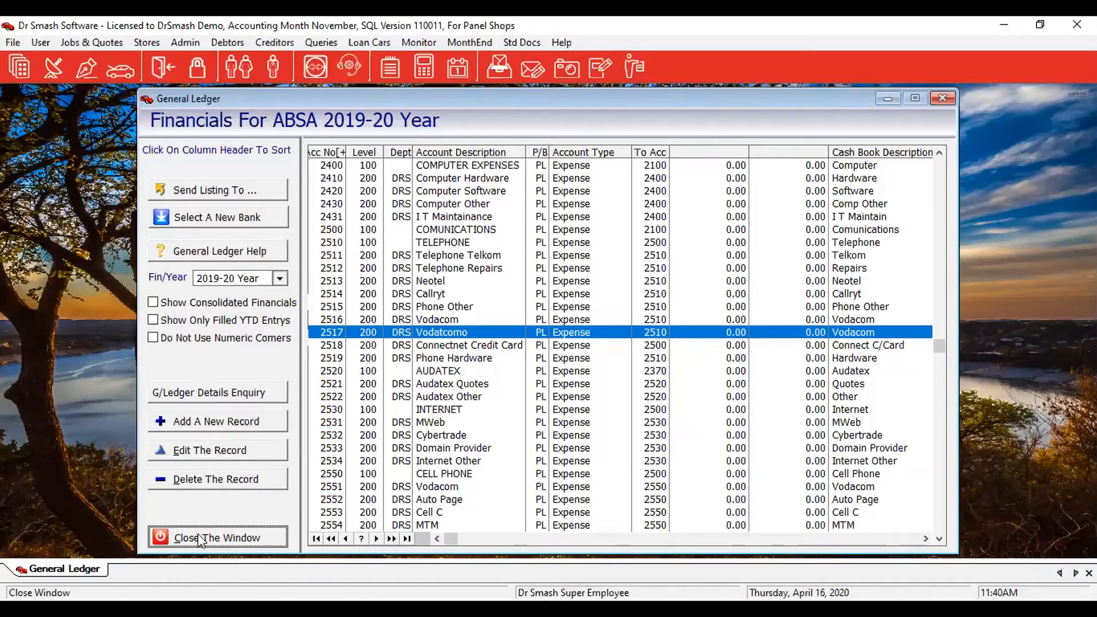
{"action": "left_click", "coordinate": [200, 540]}
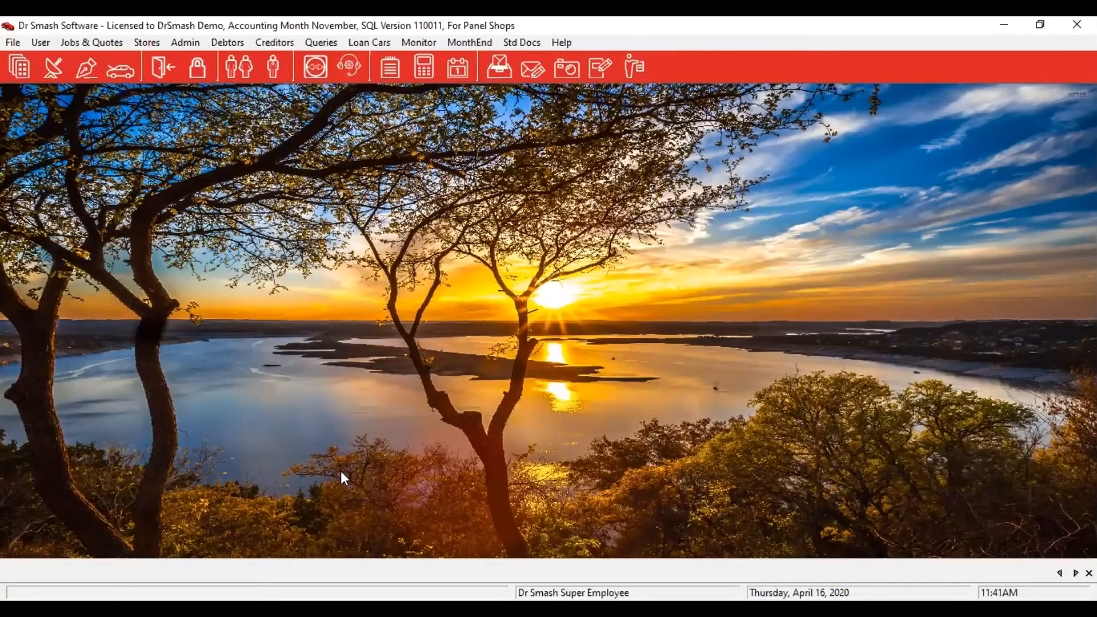
Save the Financials/Cashbook default settings with Auto Allocated Receipts on, then close Program Options.
{"action": "left_click", "coordinate": [13, 42]}
{"action": "mouse_move", "coordinate": [155, 108]}
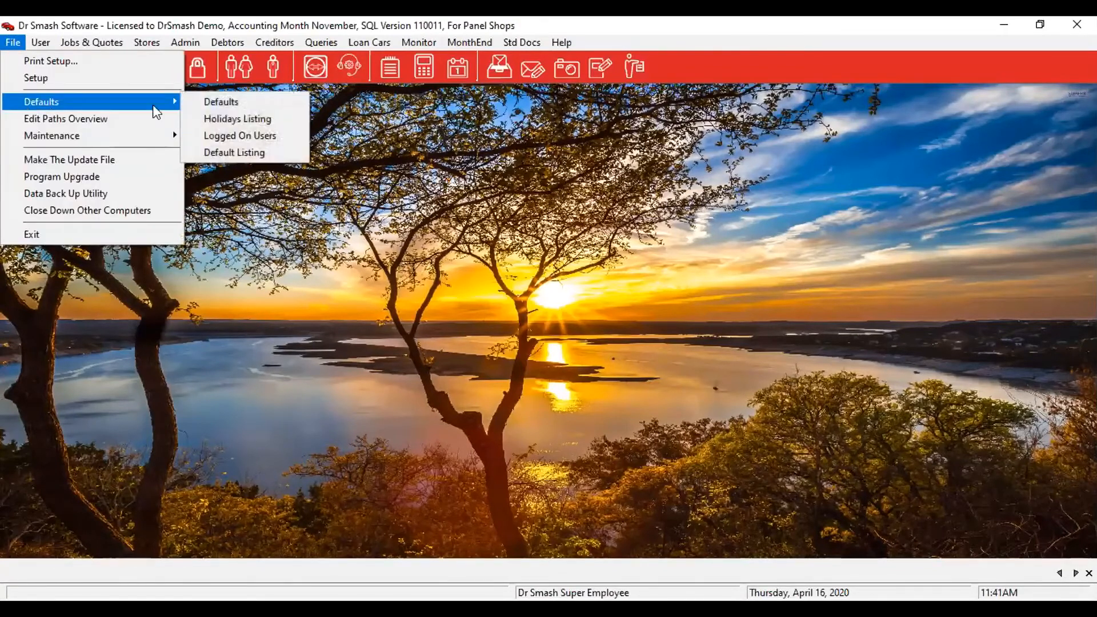
{"action": "left_click", "coordinate": [246, 106]}
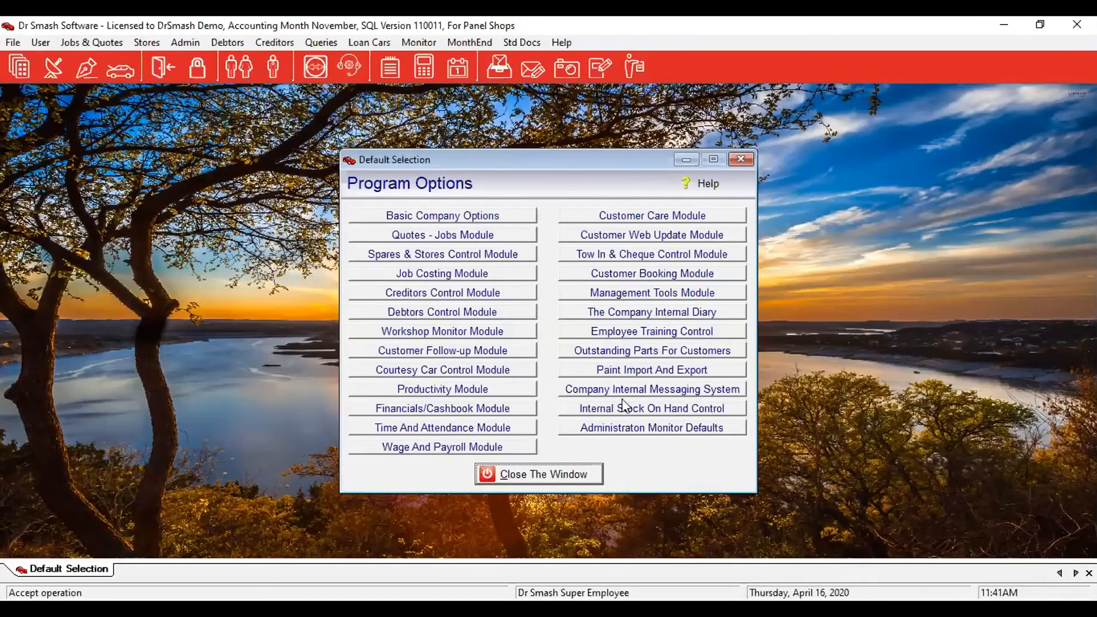
{"action": "left_click", "coordinate": [429, 410]}
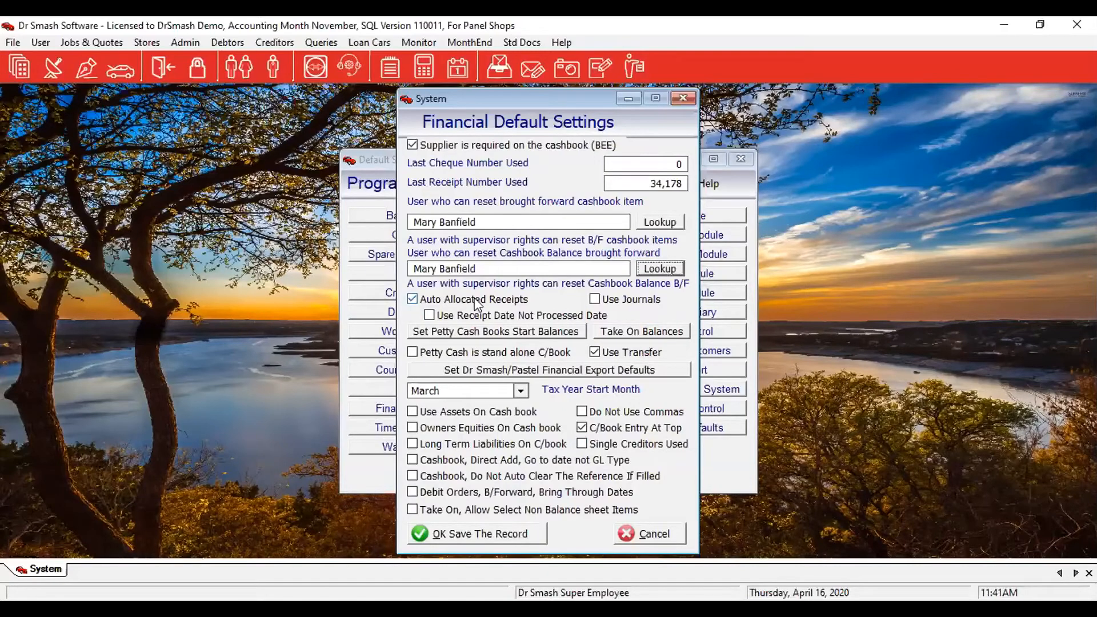
{"action": "left_click", "coordinate": [471, 535]}
{"action": "left_click", "coordinate": [488, 473]}
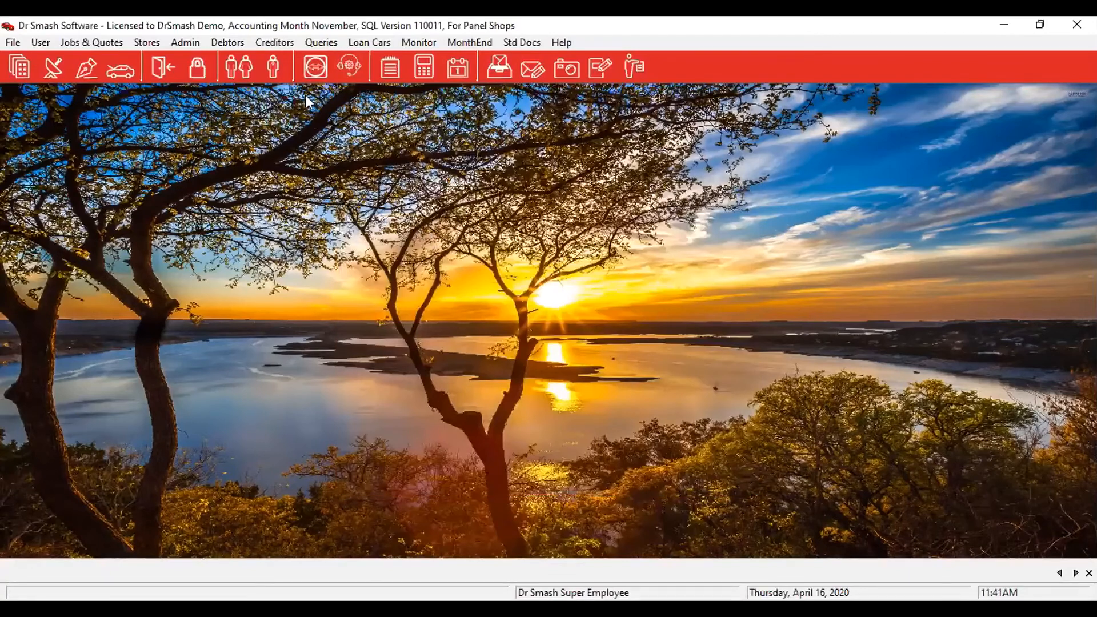
Add receipt batch 21 for November, dated 16/04/20, from the Debtors Receipts list.
{"action": "left_click", "coordinate": [230, 43]}
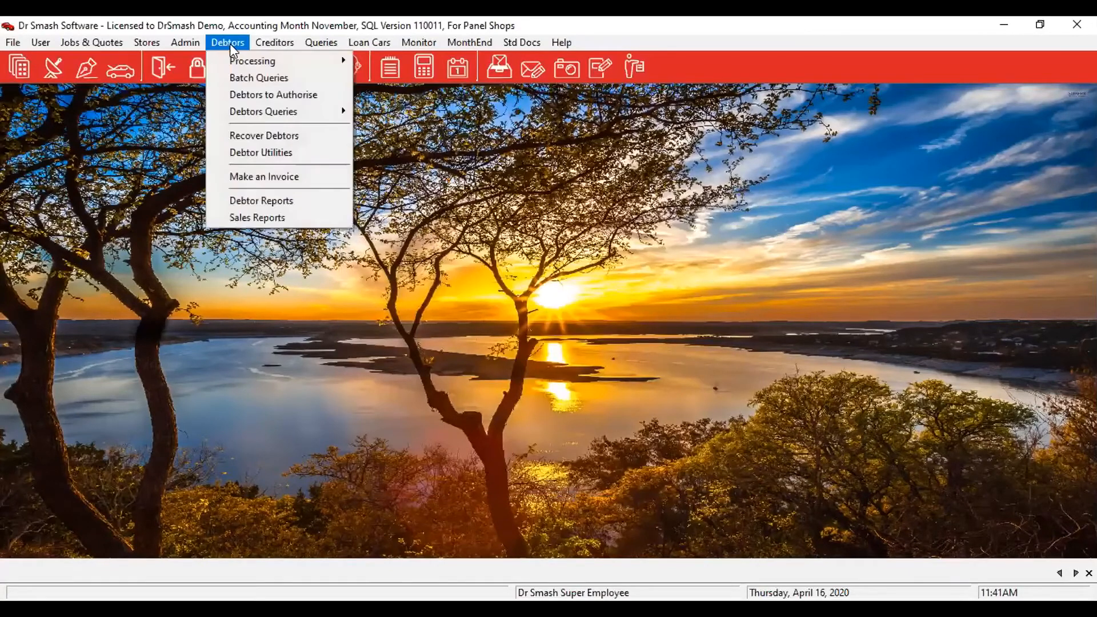
{"action": "mouse_move", "coordinate": [235, 61]}
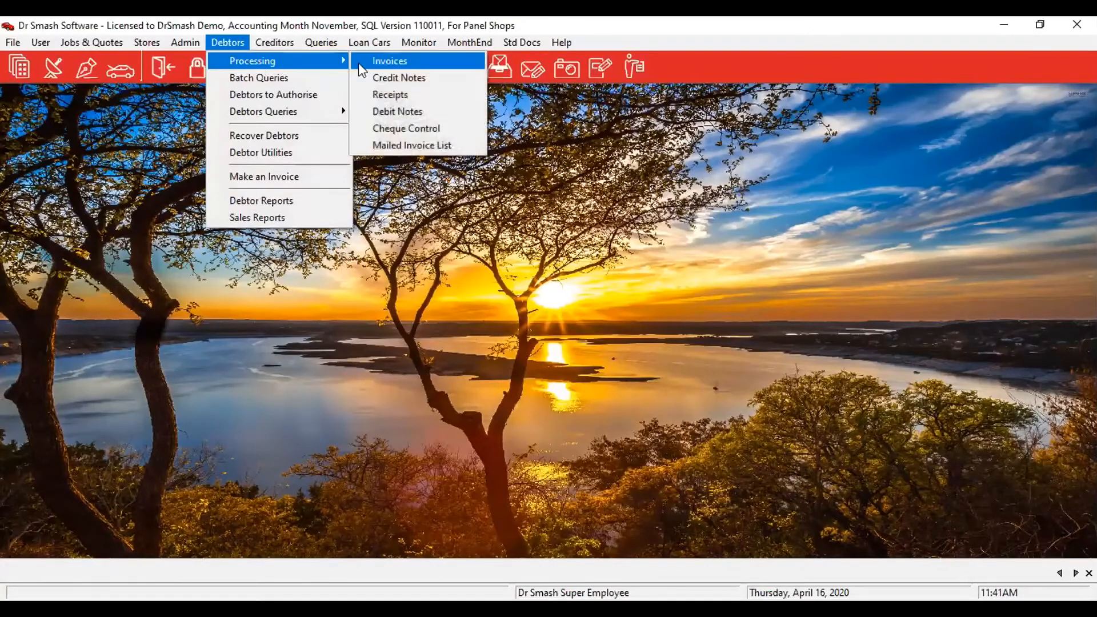
{"action": "left_click", "coordinate": [402, 95]}
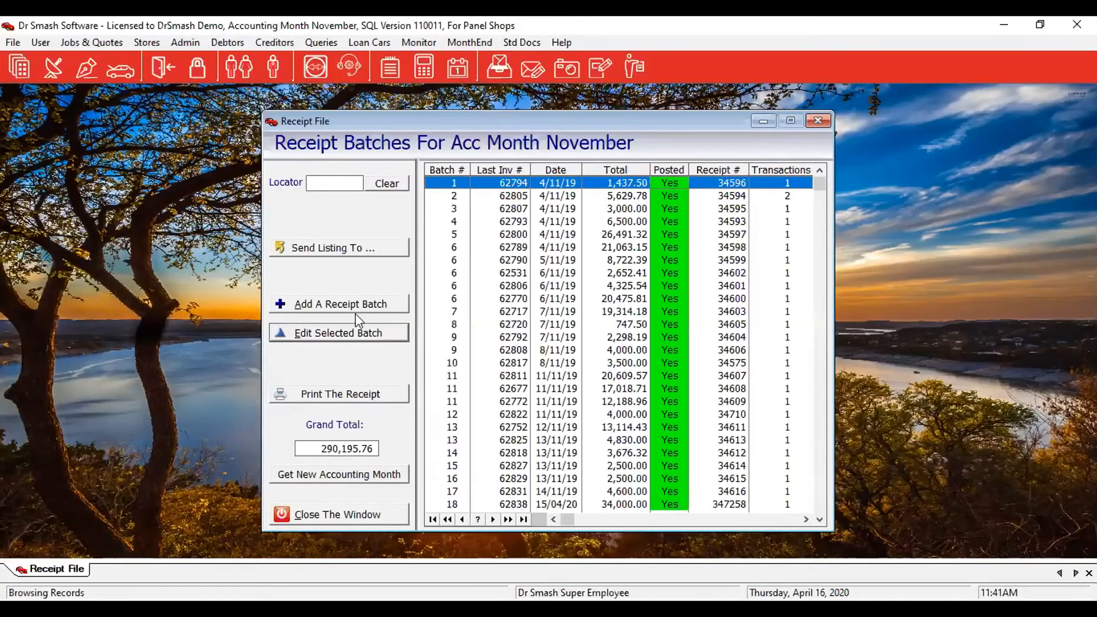
{"action": "left_click", "coordinate": [357, 303]}
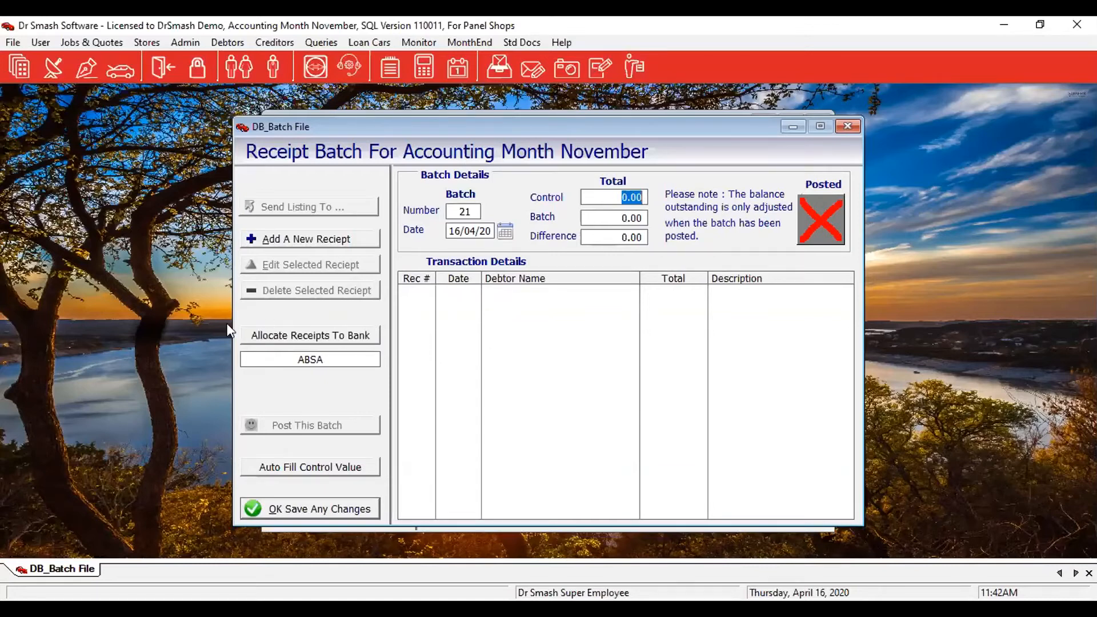
Keep ABSA as the receipt bank, delete the empty batch 21, and close the receipt batches list.
{"action": "left_click", "coordinate": [318, 344]}
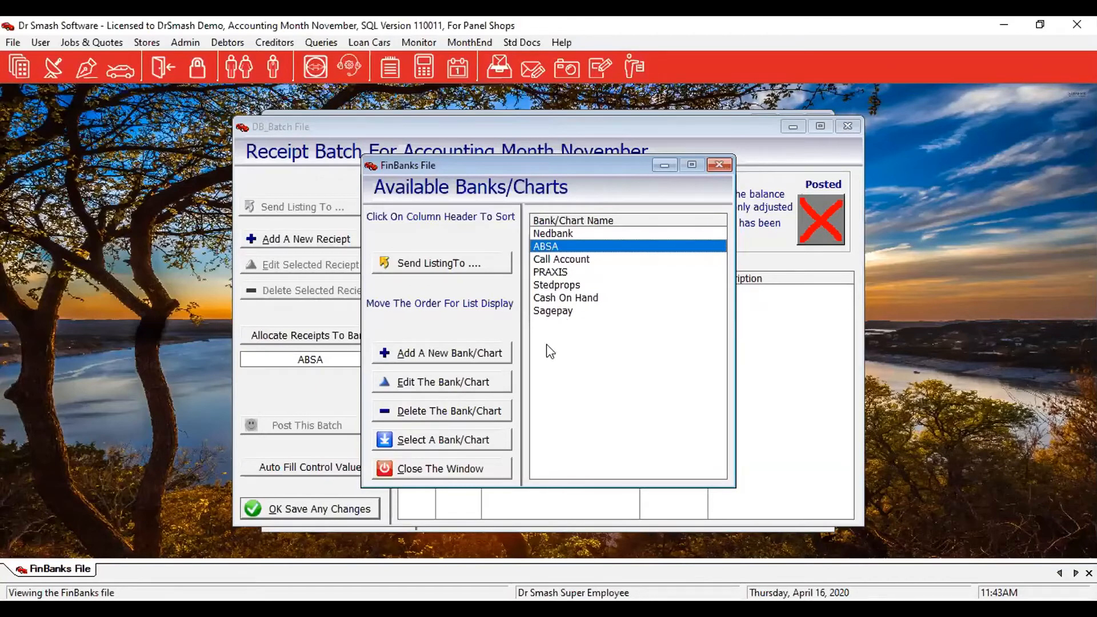
{"action": "left_click", "coordinate": [443, 471]}
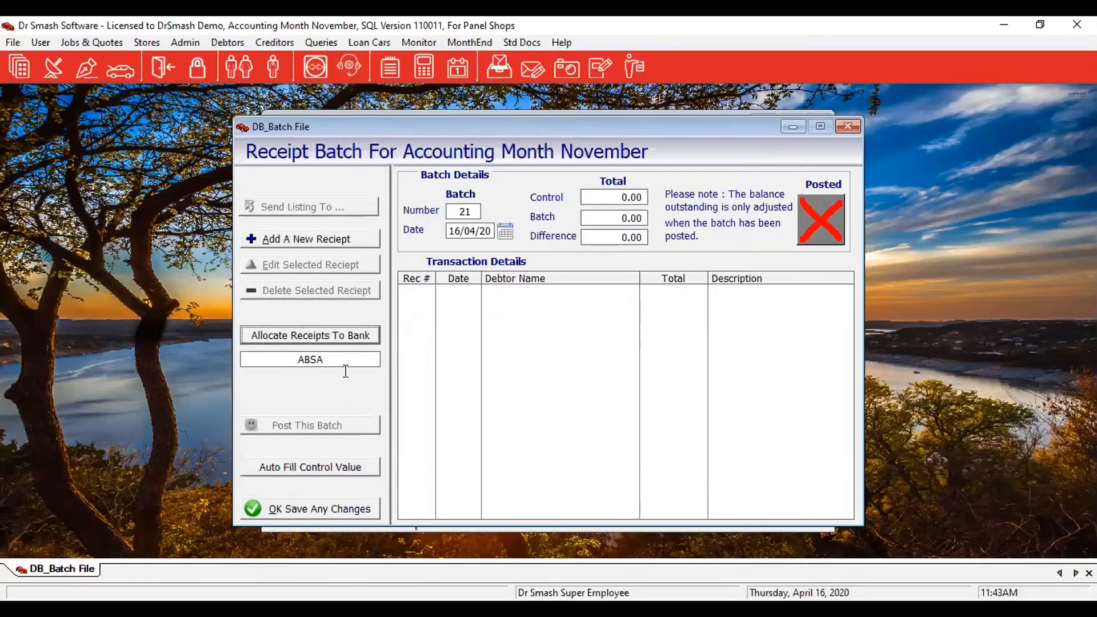
{"action": "left_click", "coordinate": [292, 509]}
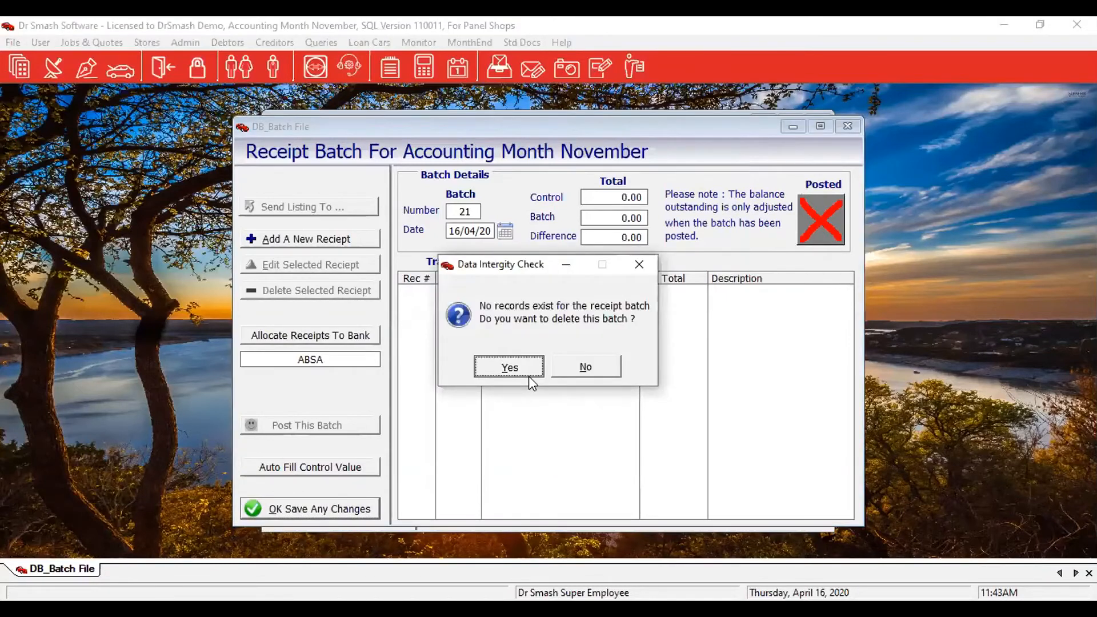
{"action": "left_click", "coordinate": [529, 374]}
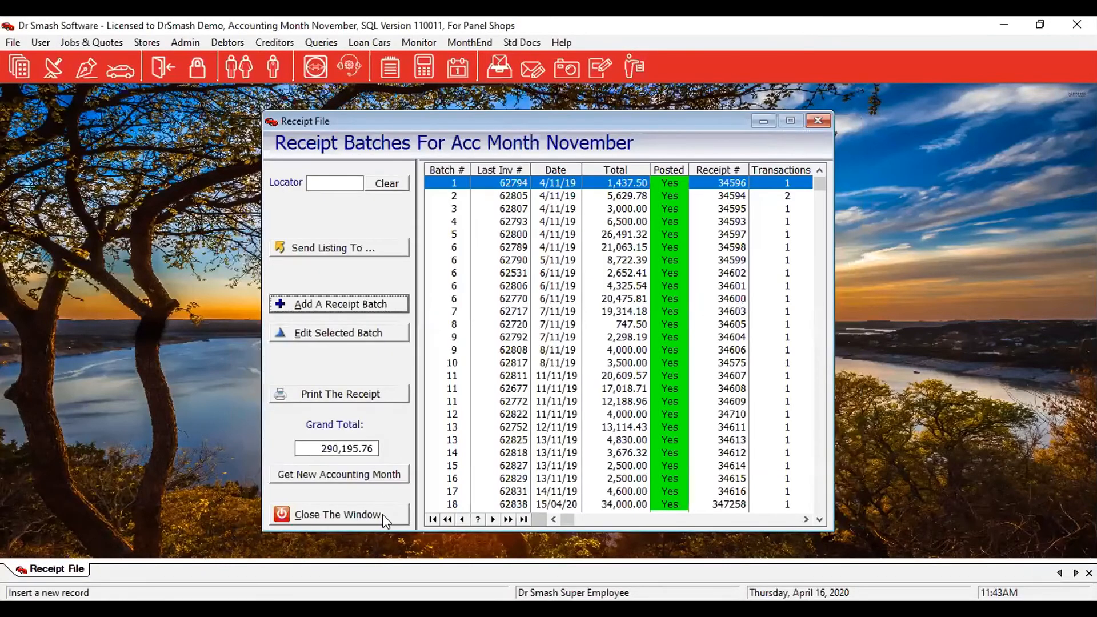
{"action": "key", "text": "Escape"}
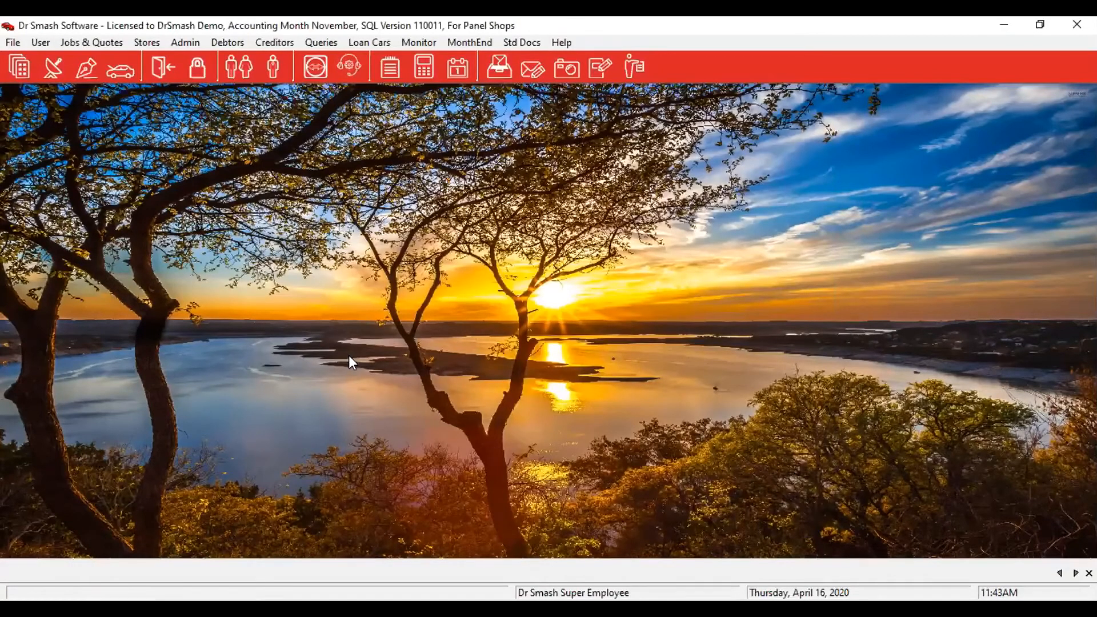
Open the cash book's bank list via Admin > Financials > Cash Book and start a new bank chart.
{"action": "left_click", "coordinate": [185, 42]}
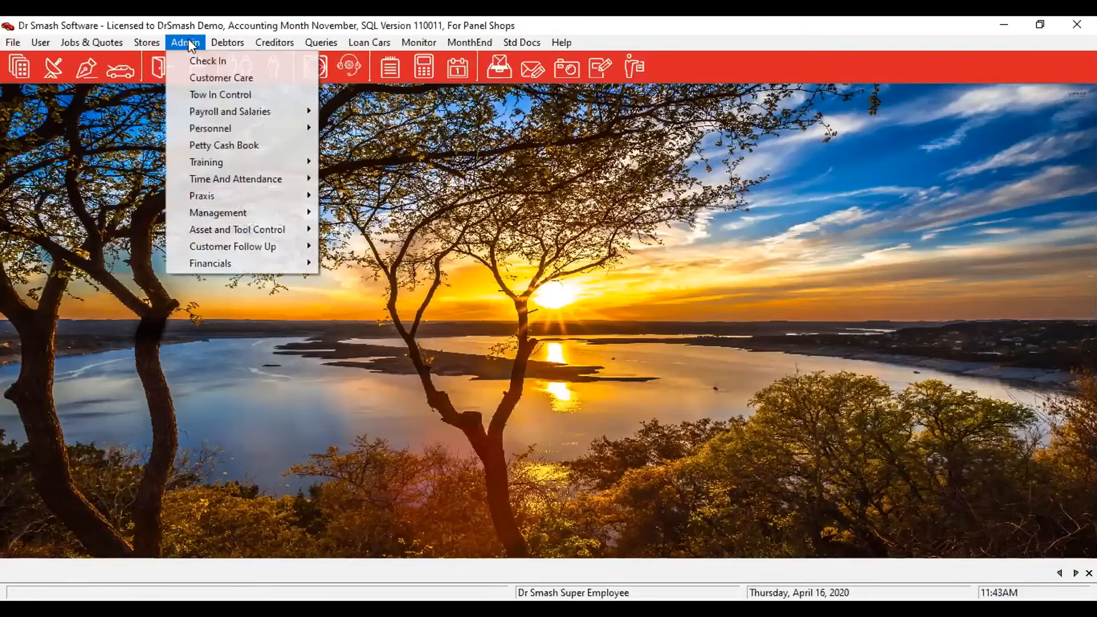
{"action": "mouse_move", "coordinate": [233, 262]}
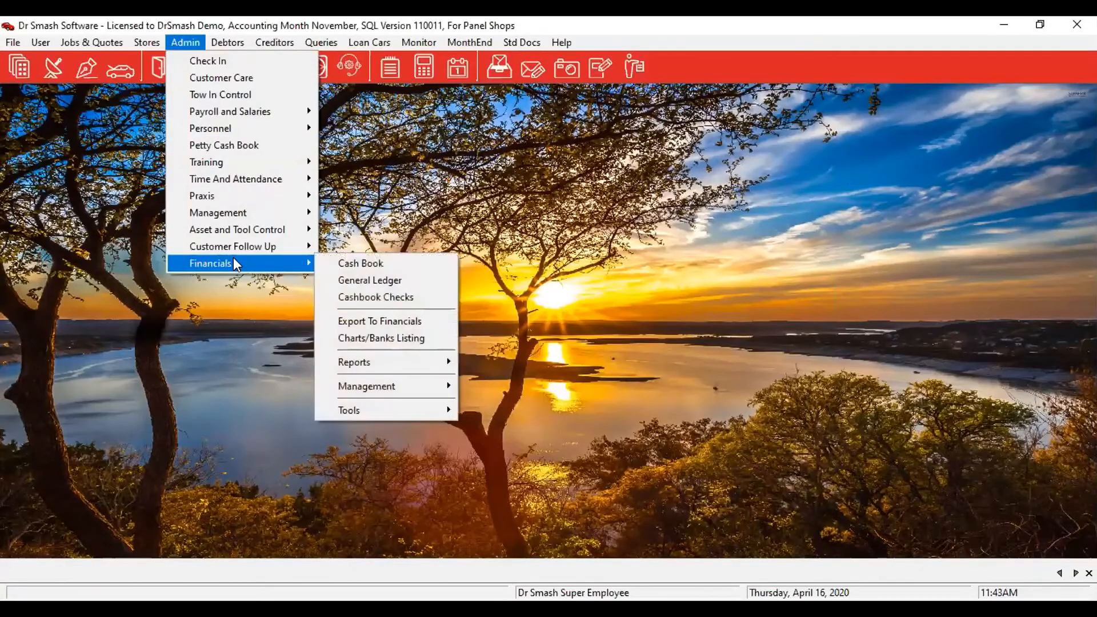
{"action": "left_click", "coordinate": [397, 264]}
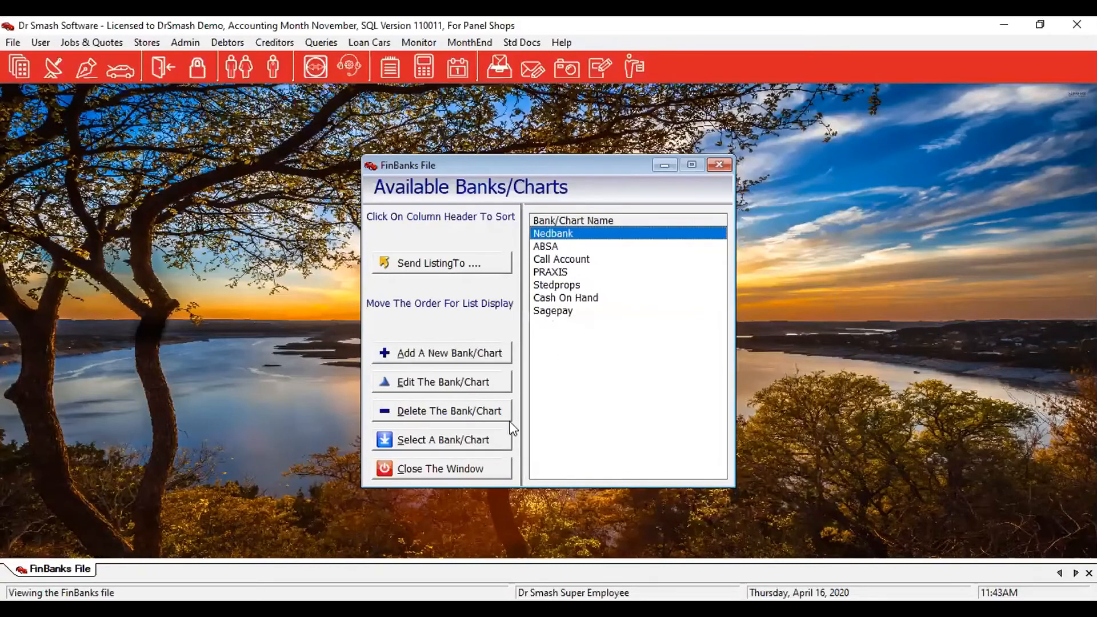
{"action": "left_click", "coordinate": [403, 354]}
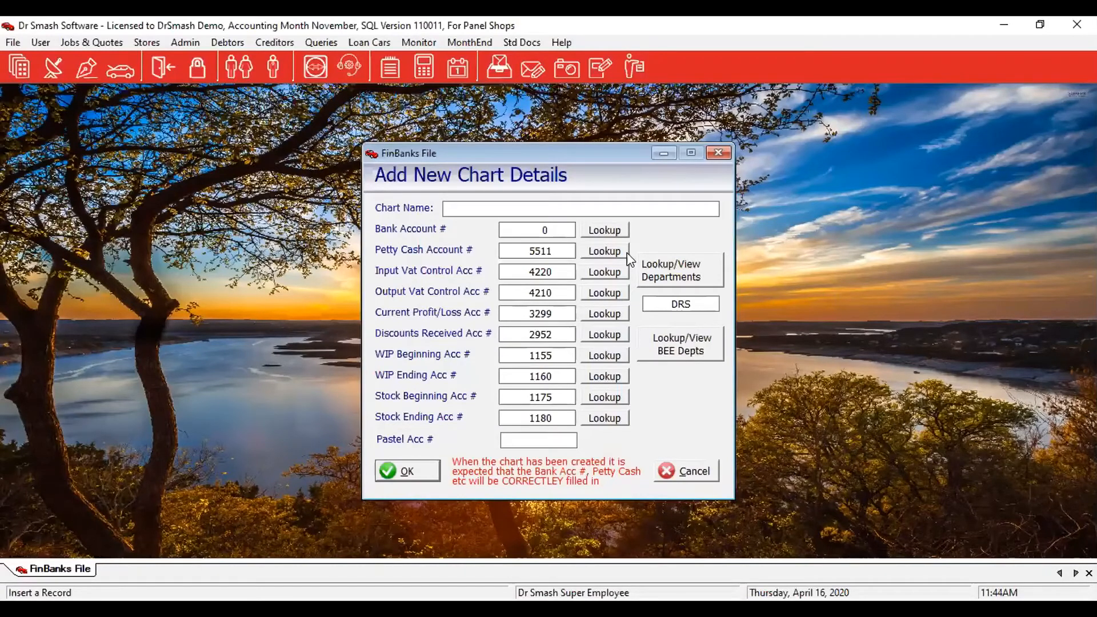
Enter 'Bank Test 5' as the chart name and look up its bank account number.
{"action": "type", "text": "Bank Test 5"}
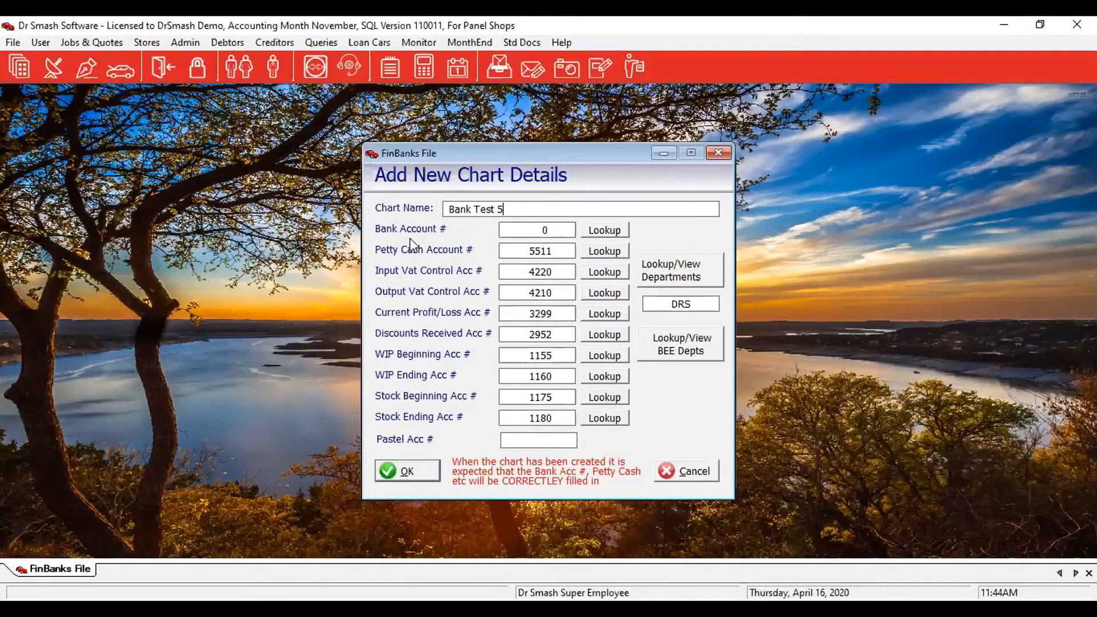
{"action": "left_click", "coordinate": [614, 239]}
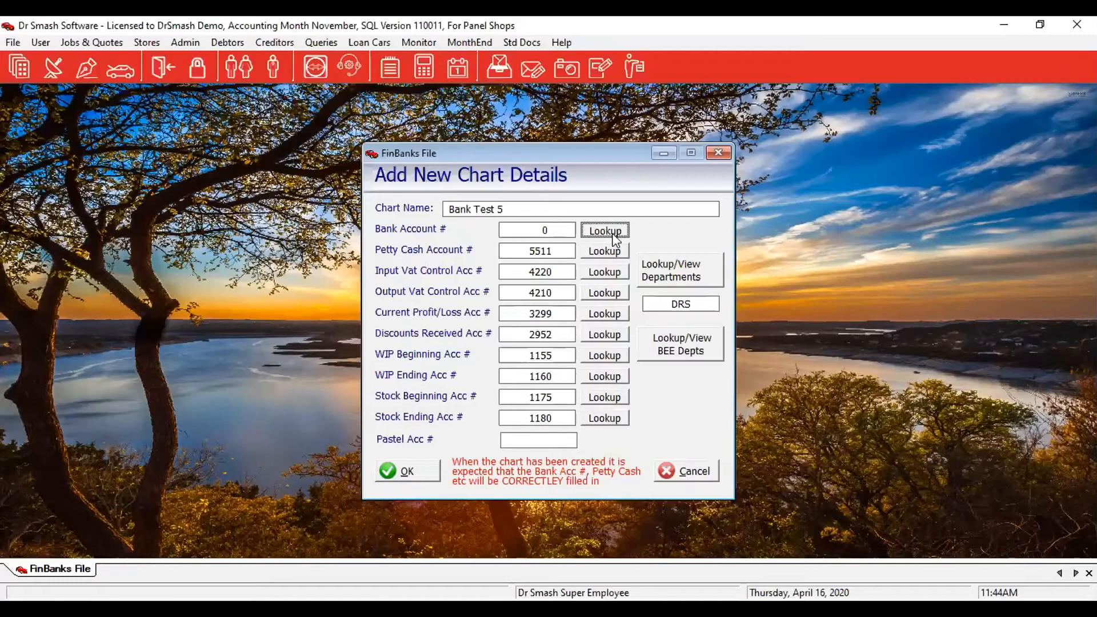
{"action": "left_click", "coordinate": [617, 231]}
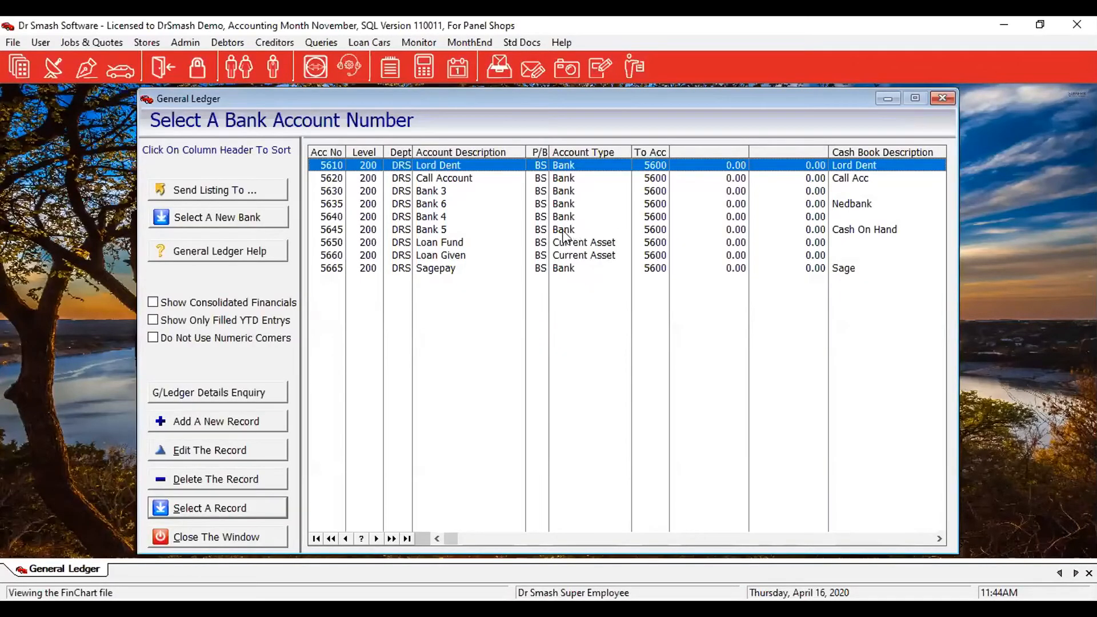
Choose Bank 5 ledger account 5645, then cancel and discard the Bank Test 5 chart.
{"action": "left_click", "coordinate": [439, 231]}
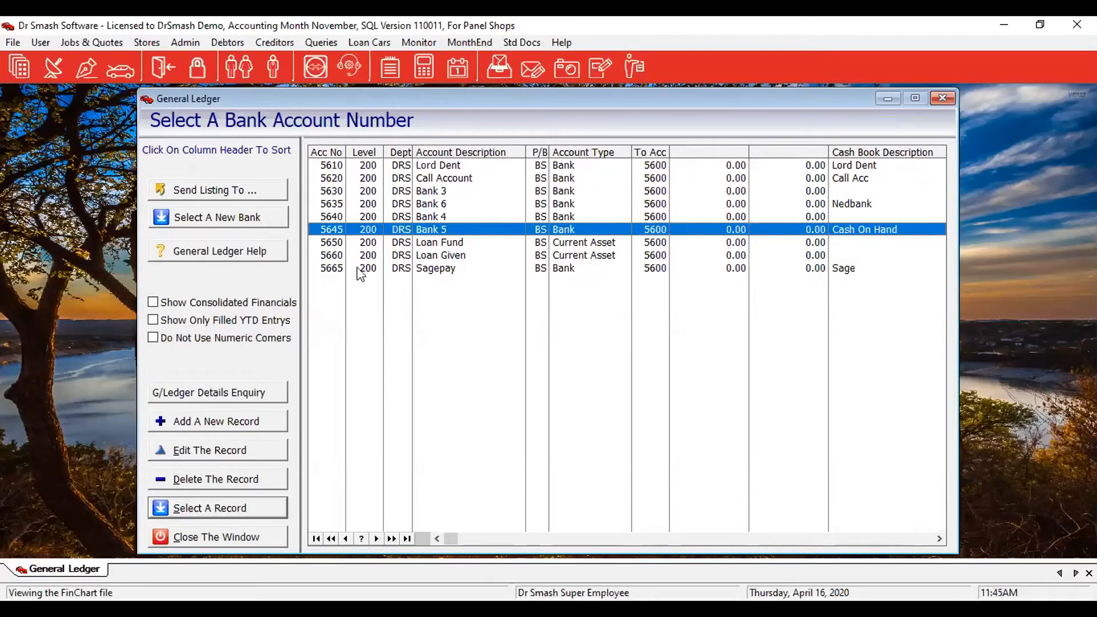
{"action": "left_click", "coordinate": [197, 509]}
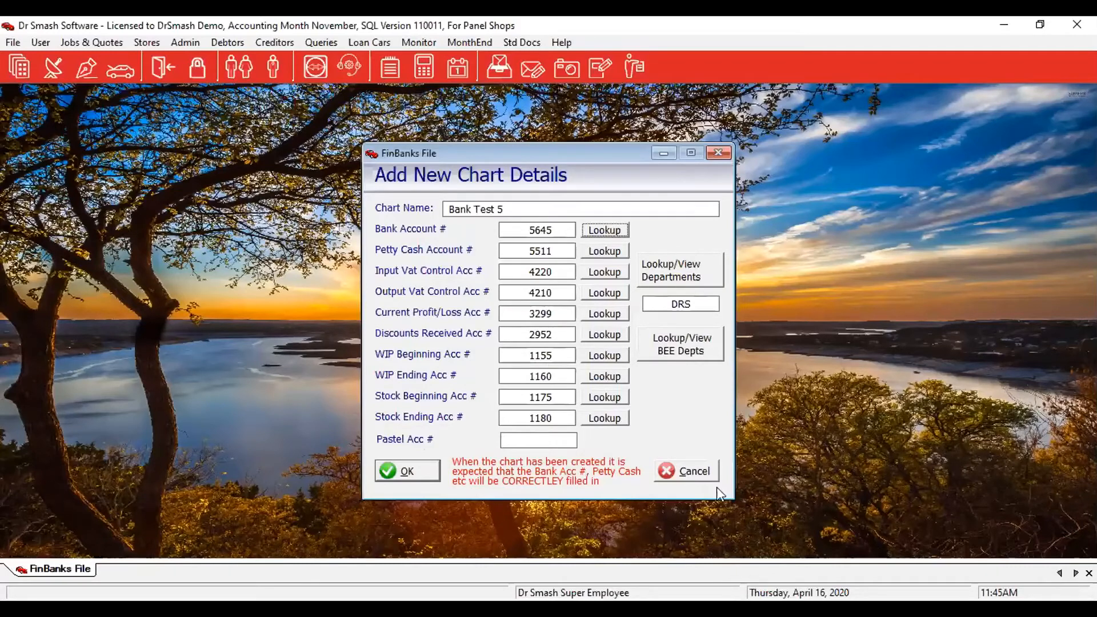
{"action": "left_click", "coordinate": [706, 471]}
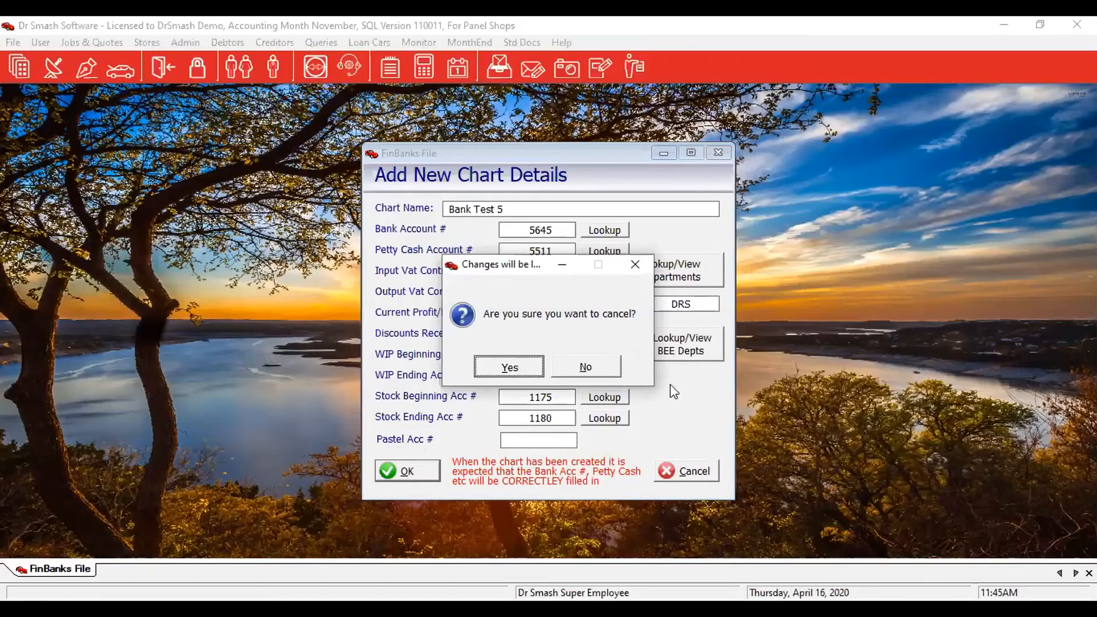
{"action": "left_click", "coordinate": [508, 366]}
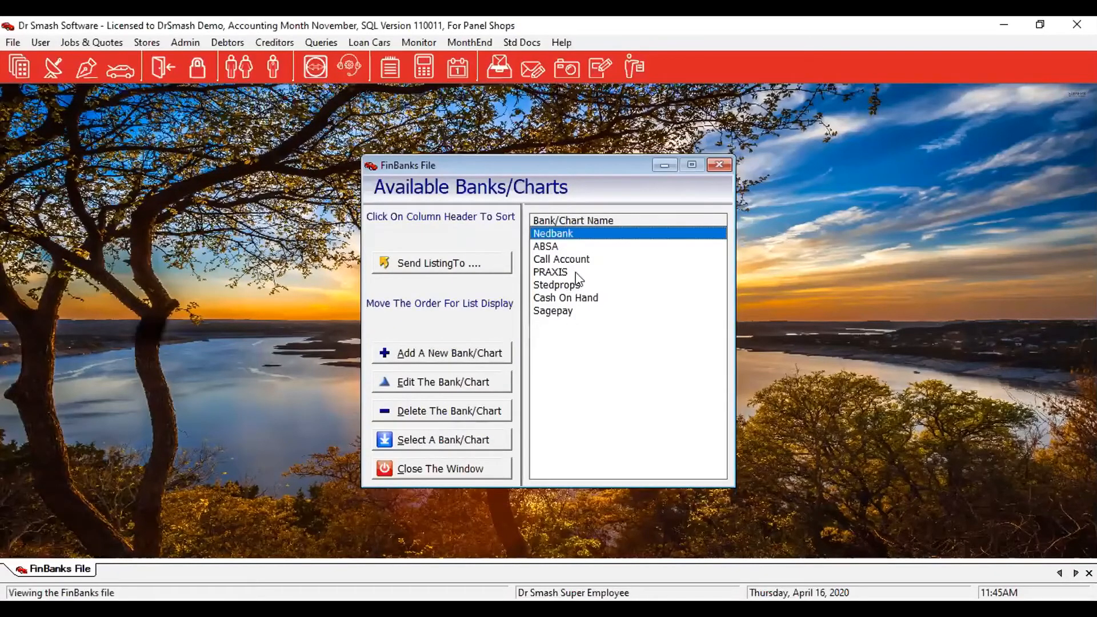
Open Nedbank's cash book and switch it to show reconciled entries.
{"action": "left_click", "coordinate": [411, 437]}
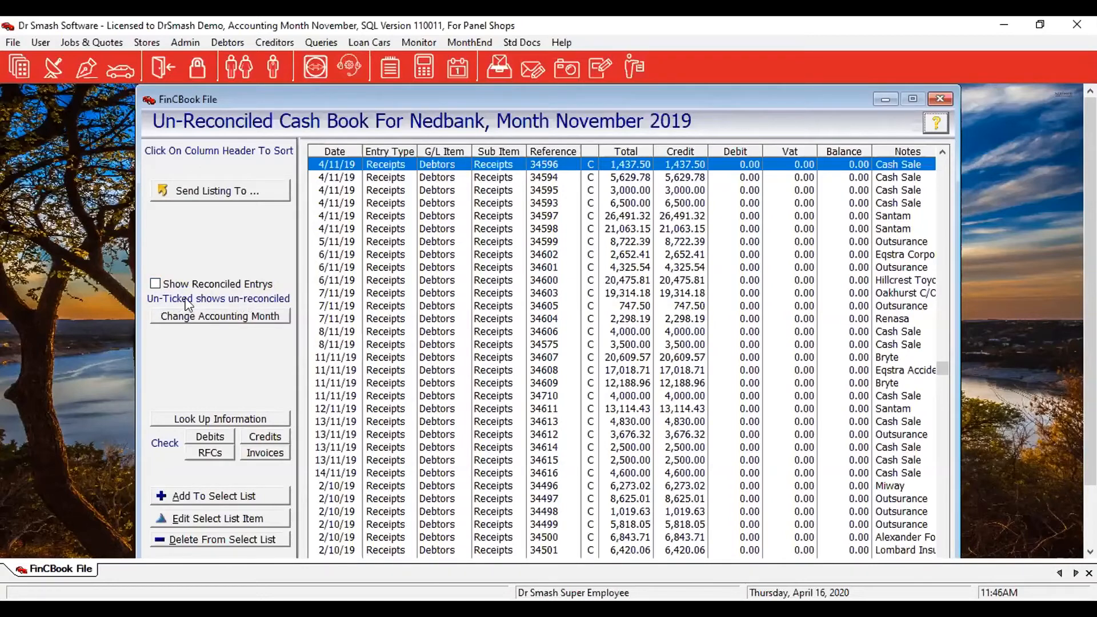
{"action": "left_click", "coordinate": [155, 284]}
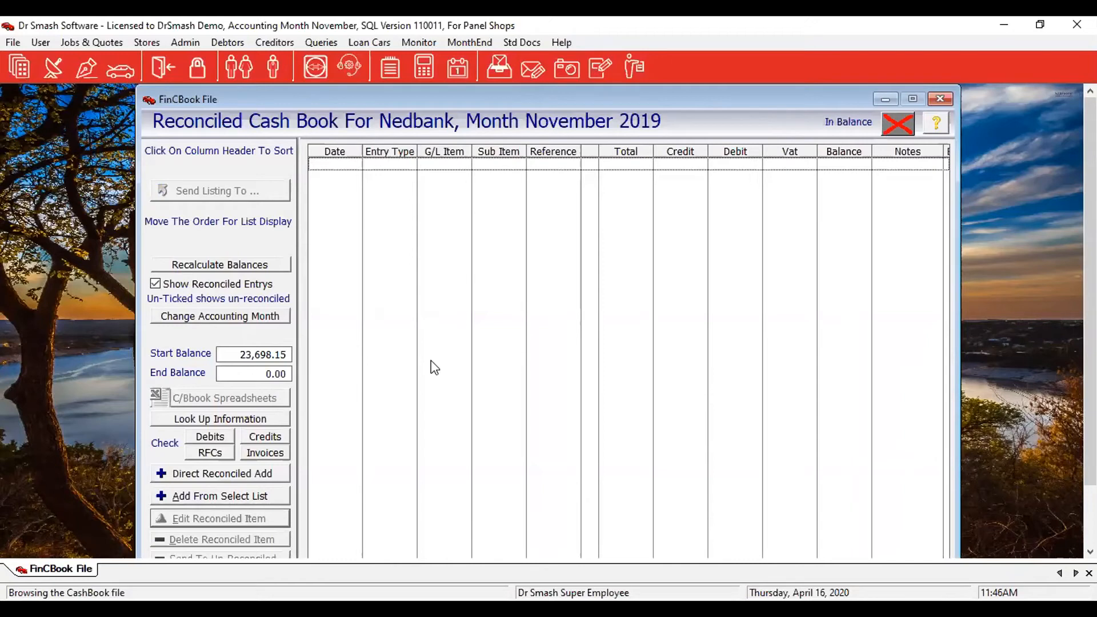
Check the end balance, then start a direct add to the reconciled list.
{"action": "left_click", "coordinate": [228, 372]}
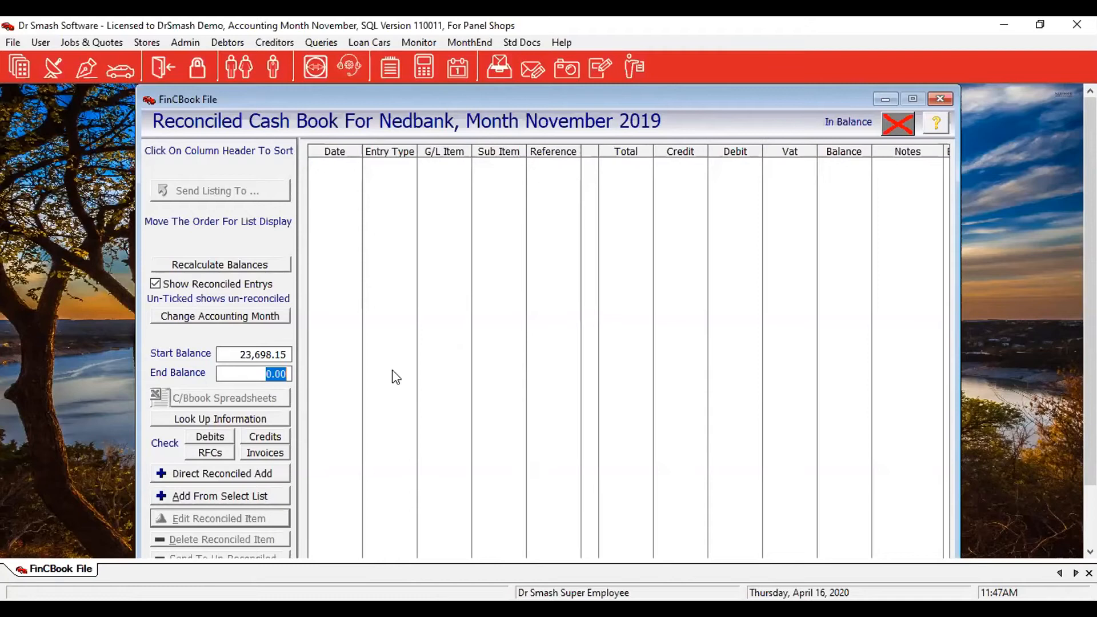
{"action": "left_click", "coordinate": [202, 473]}
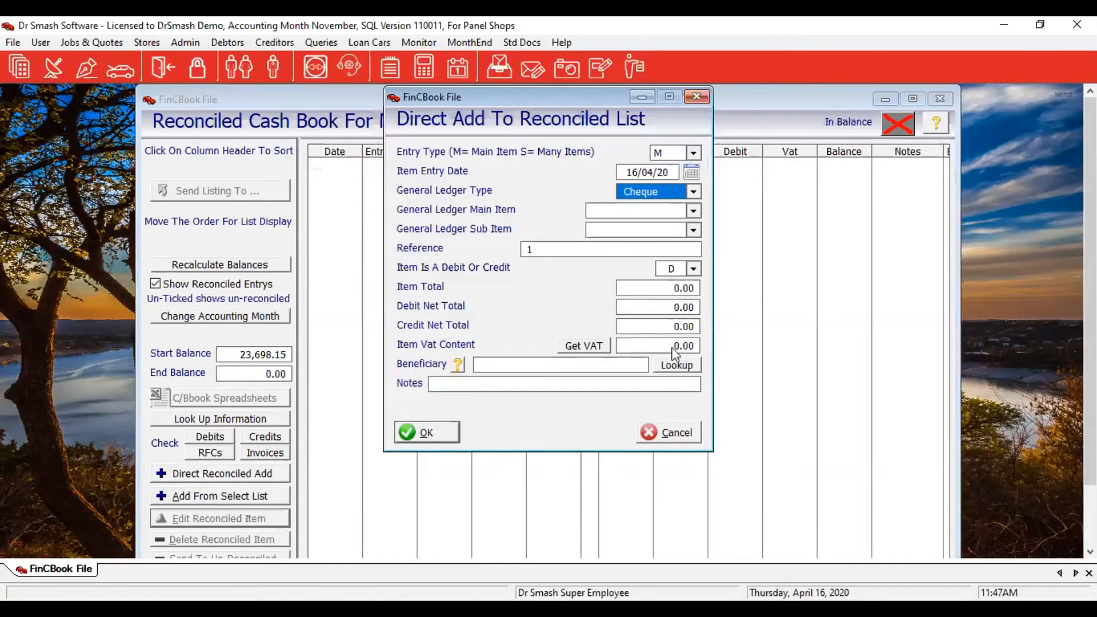
Date the entry 1/04/20 as an Other Out, Bank Charges, Trans Charge item.
{"action": "left_click", "coordinate": [670, 171]}
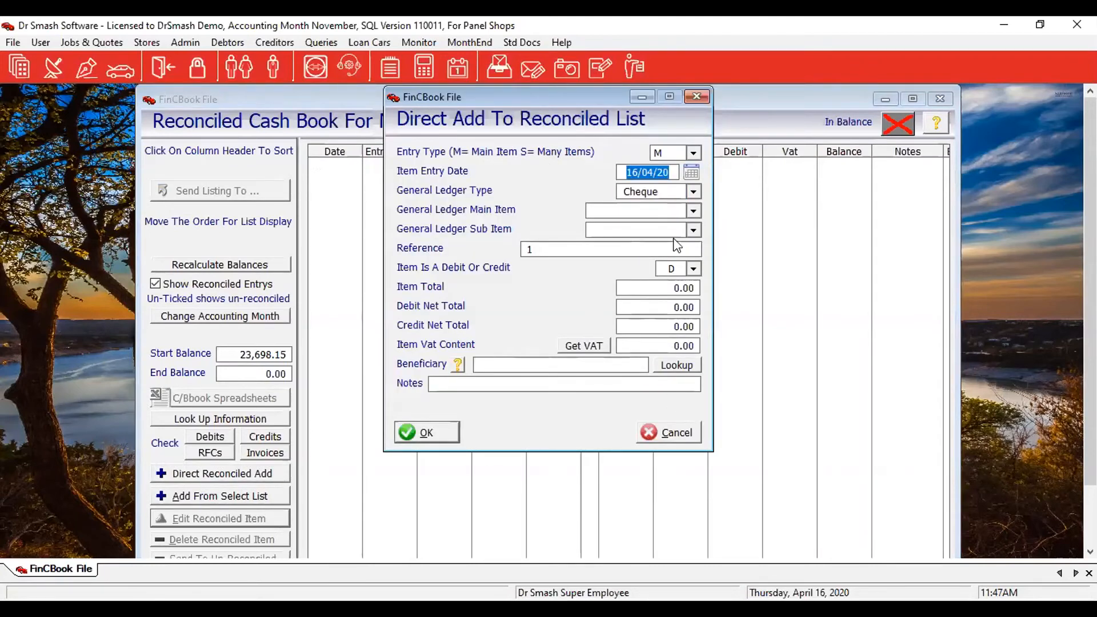
{"action": "type", "text": "1"}
{"action": "key", "text": "Tab"}
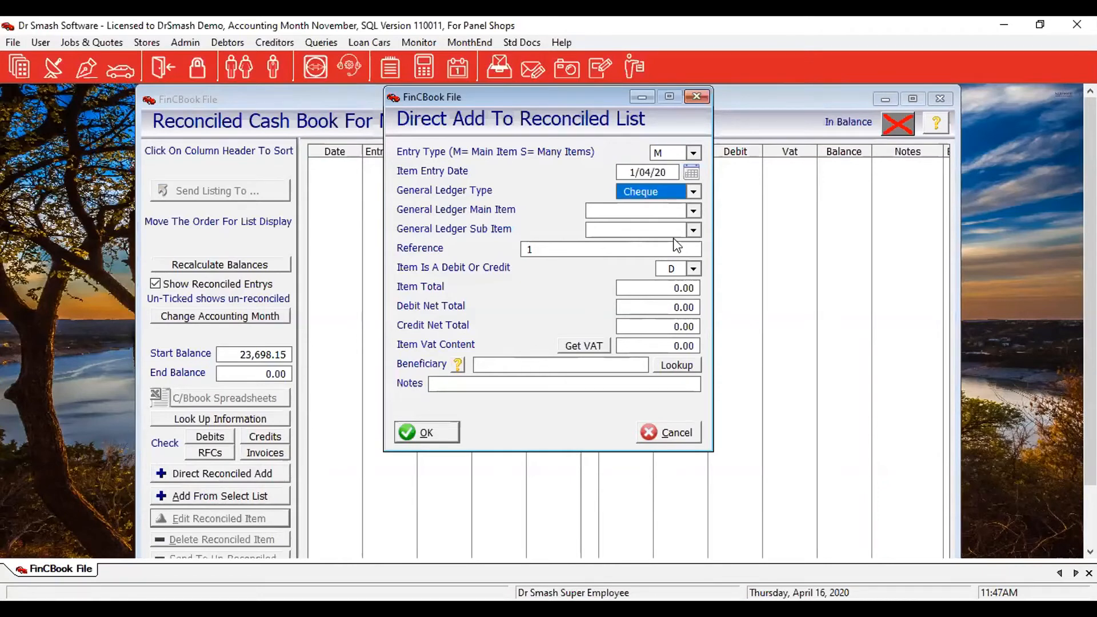
{"action": "left_click", "coordinate": [694, 191]}
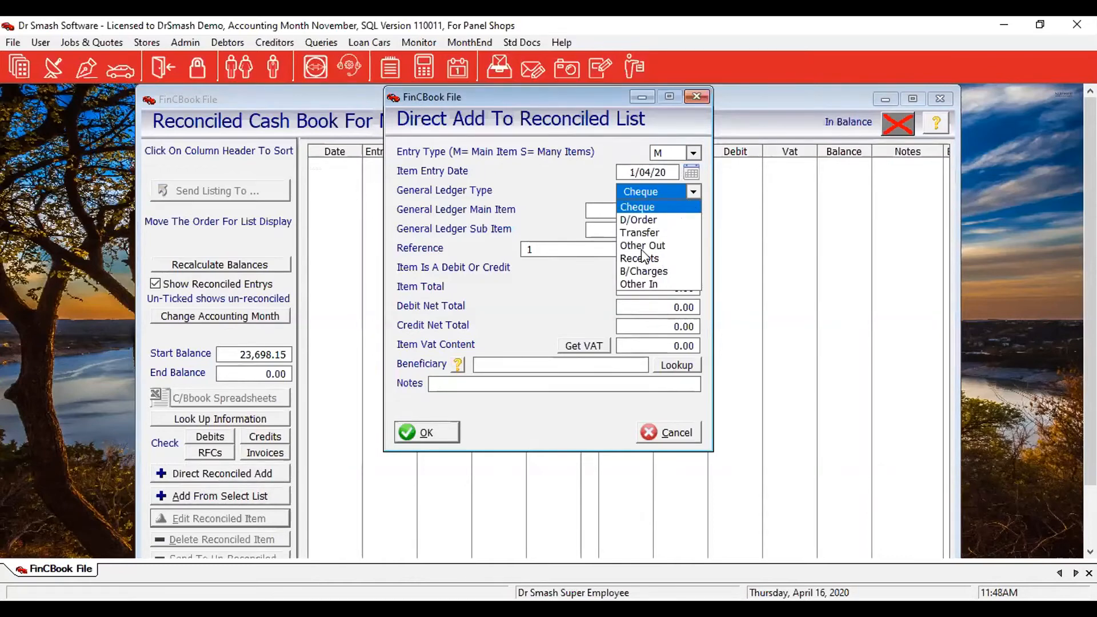
{"action": "left_click", "coordinate": [641, 247]}
{"action": "left_click", "coordinate": [693, 213]}
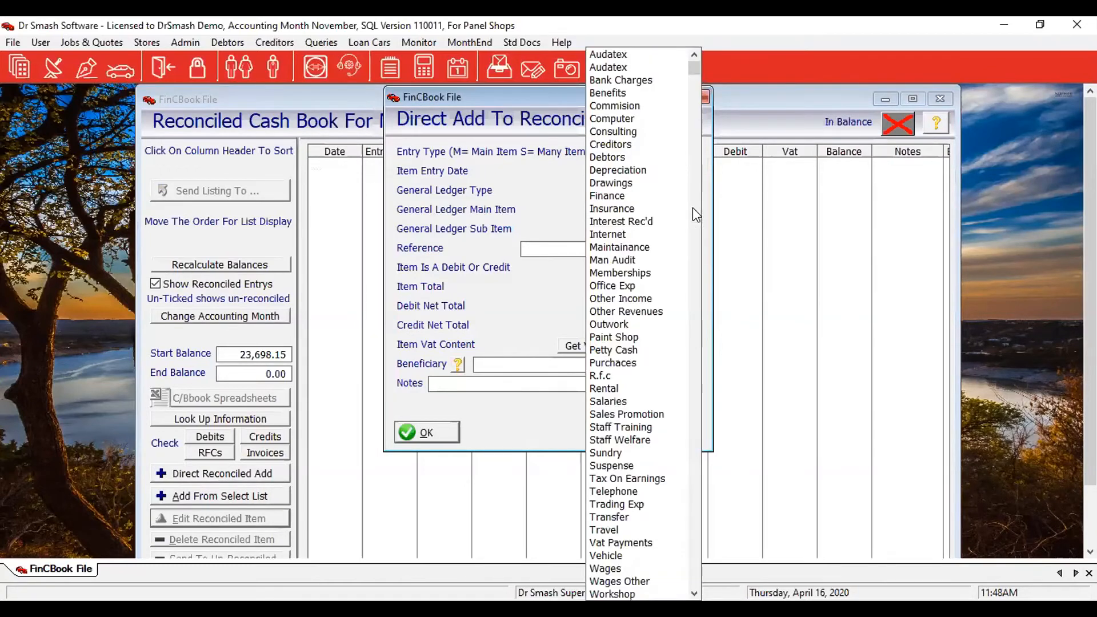
{"action": "left_click", "coordinate": [623, 85]}
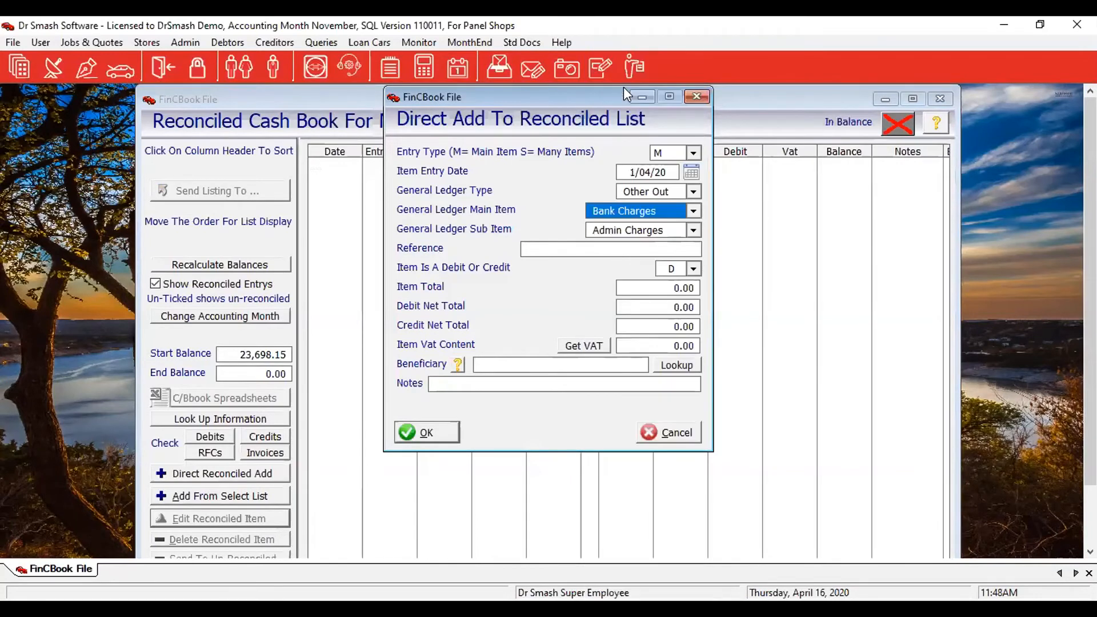
{"action": "left_click", "coordinate": [693, 231]}
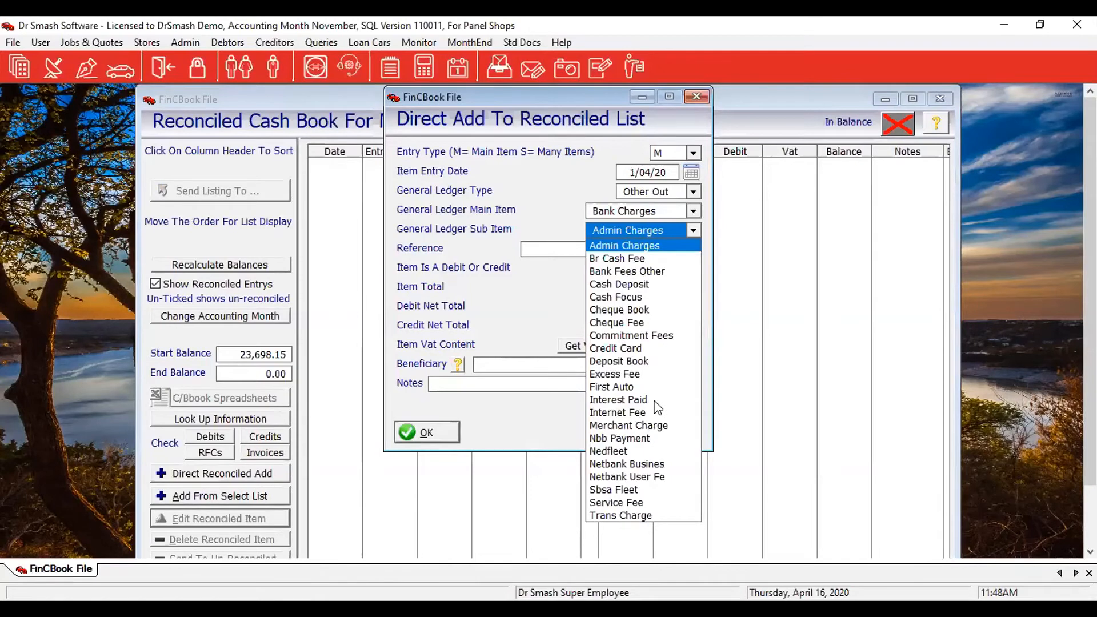
{"action": "left_click", "coordinate": [621, 515]}
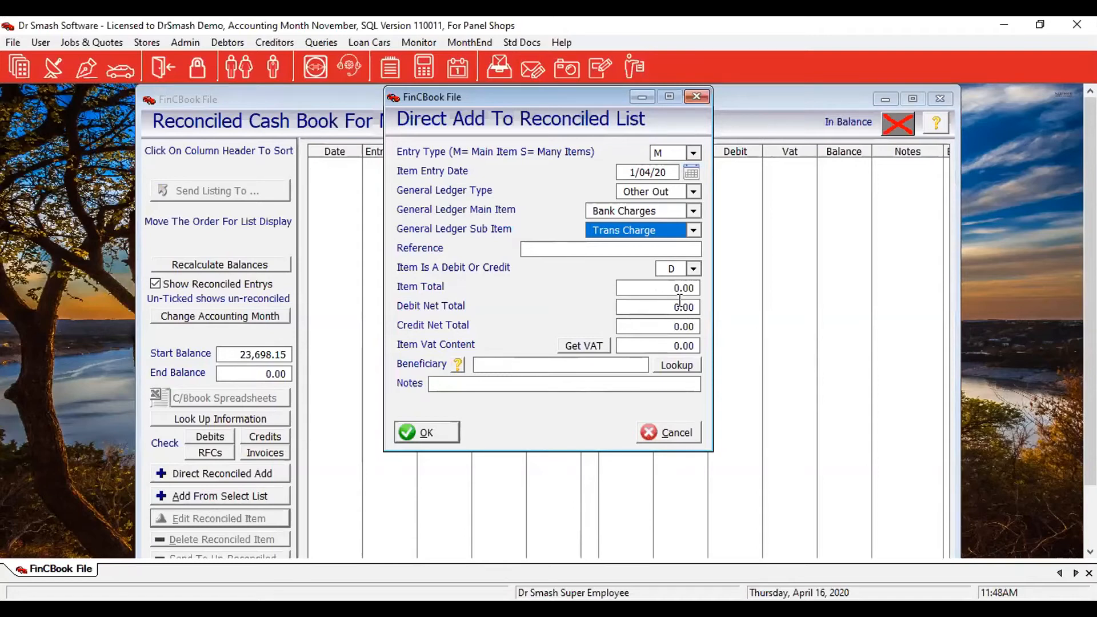
Set the item total to 500 and recalculate its VAT to 65.22.
{"action": "left_click", "coordinate": [666, 289]}
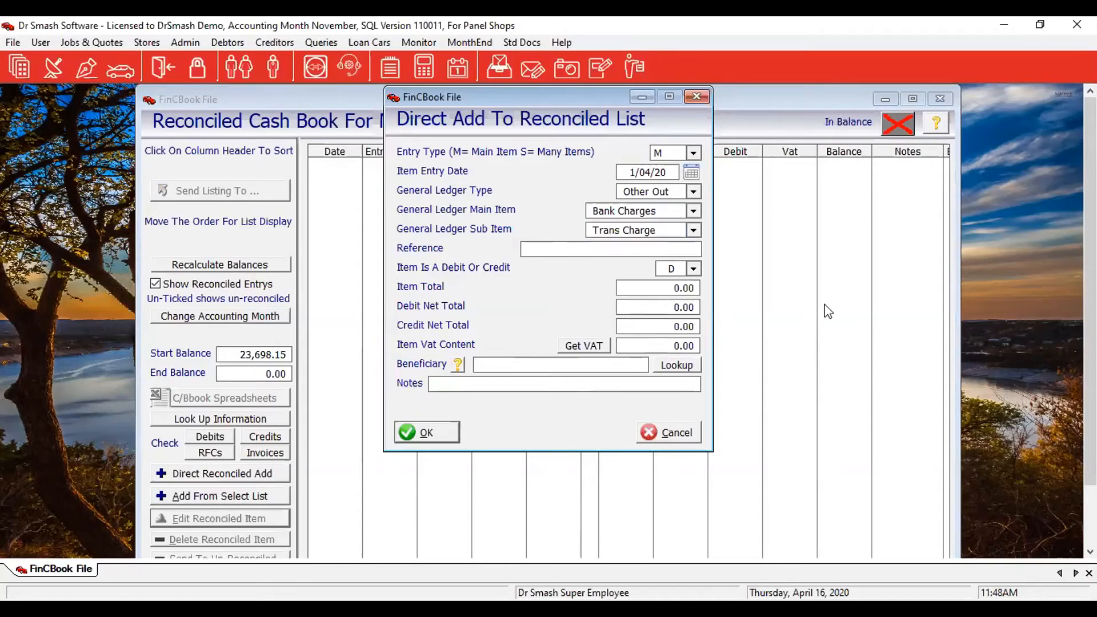
{"action": "key", "text": "shift+End"}
{"action": "type", "text": "500"}
{"action": "key", "text": "Tab"}
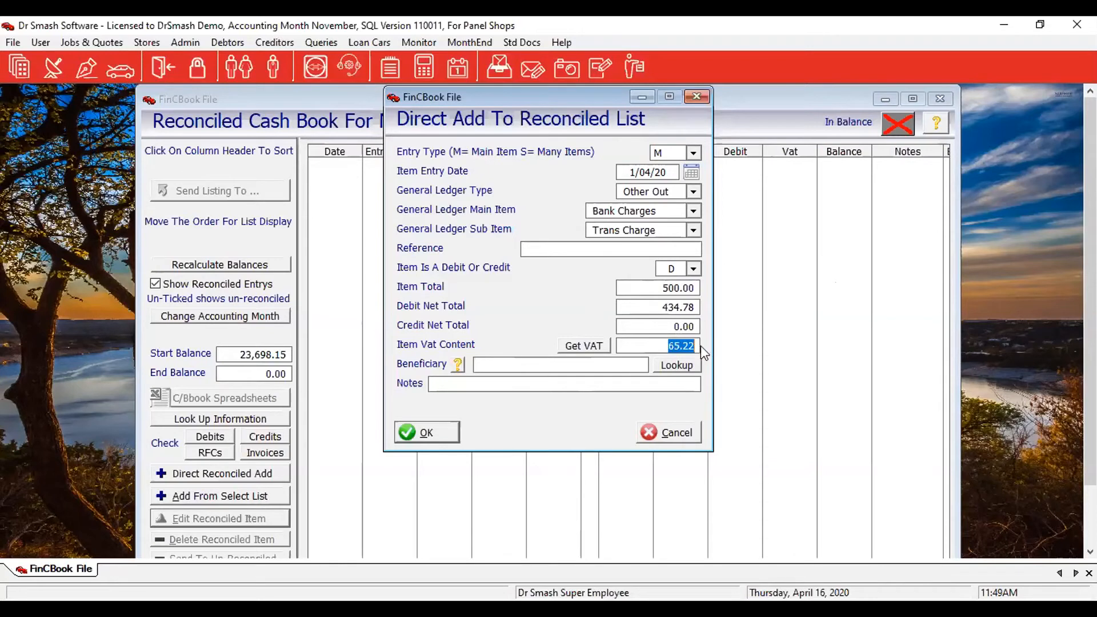
{"action": "key", "text": "BackSpace"}
{"action": "key", "text": "Tab"}
{"action": "left_click", "coordinate": [577, 350]}
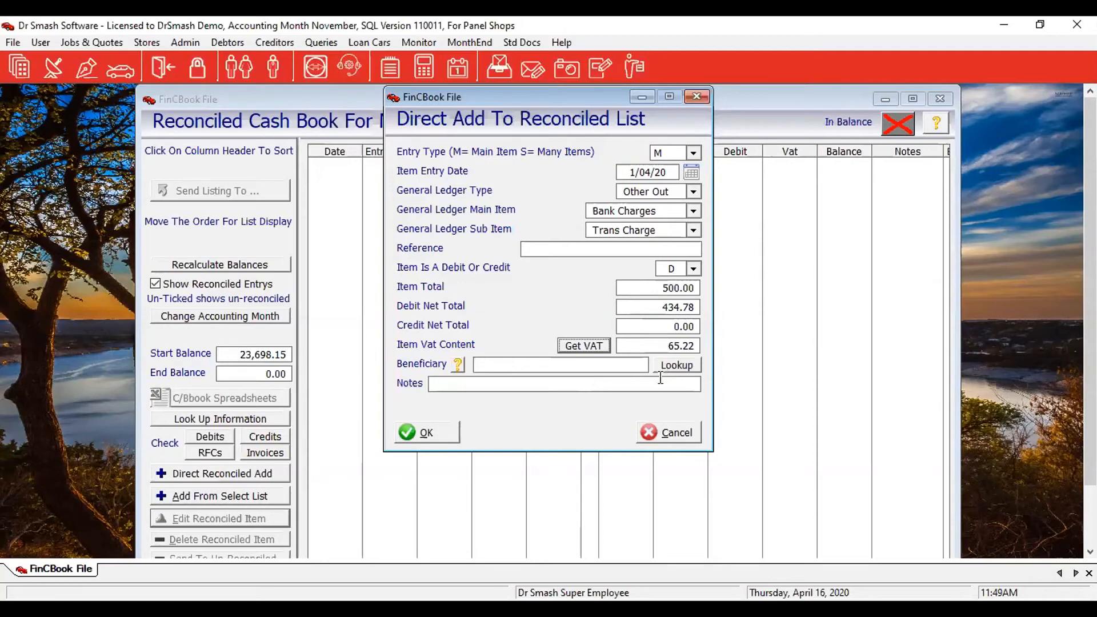
Set Absa Bank as beneficiary, add the note 'Additional Notes', and save the entry.
{"action": "left_click", "coordinate": [674, 365]}
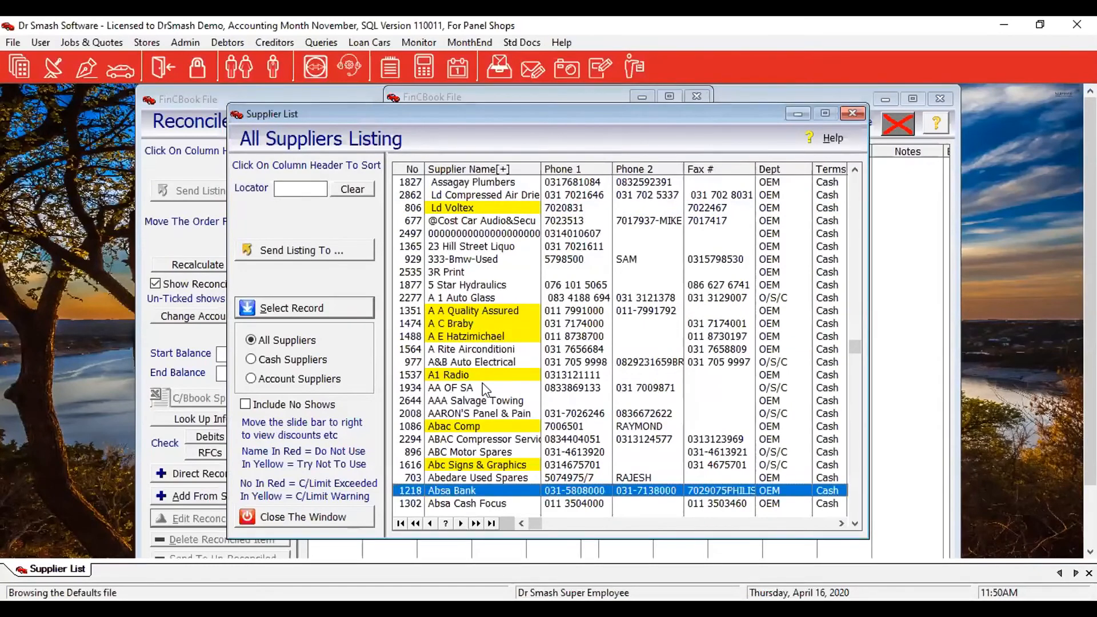
{"action": "double_click", "coordinate": [495, 495]}
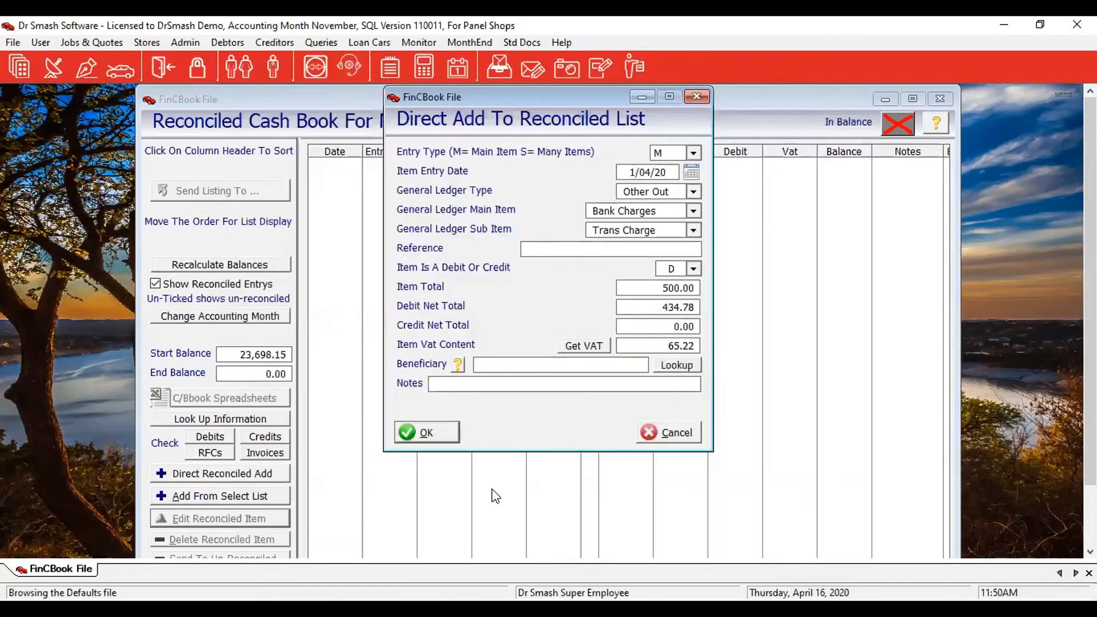
{"action": "left_click", "coordinate": [455, 389]}
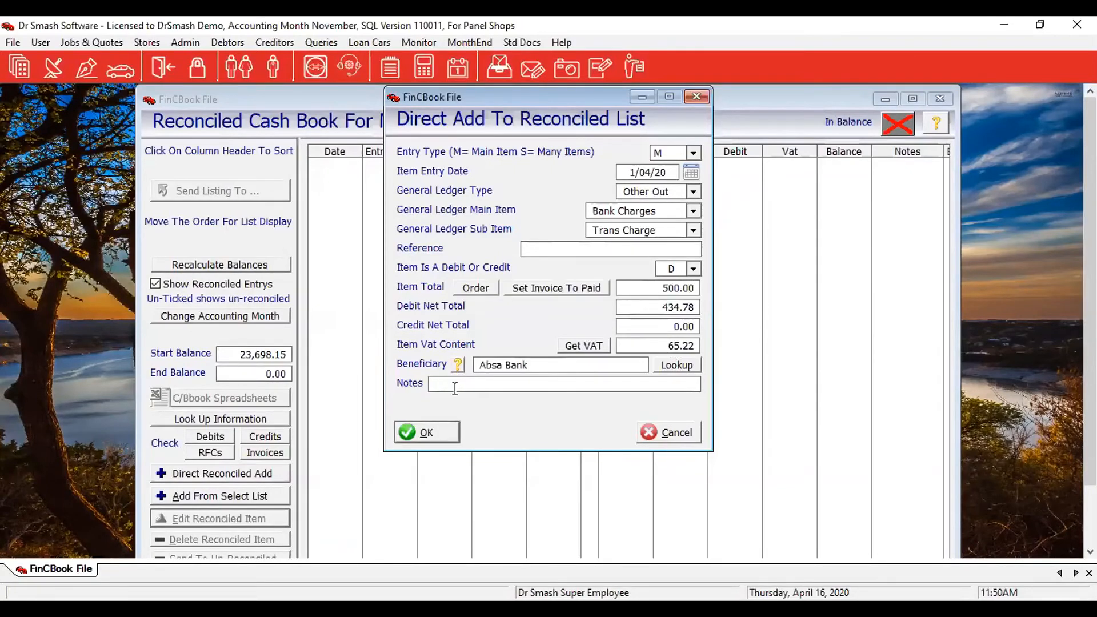
{"action": "type", "text": "Additional Notes"}
{"action": "key", "text": "Tab"}
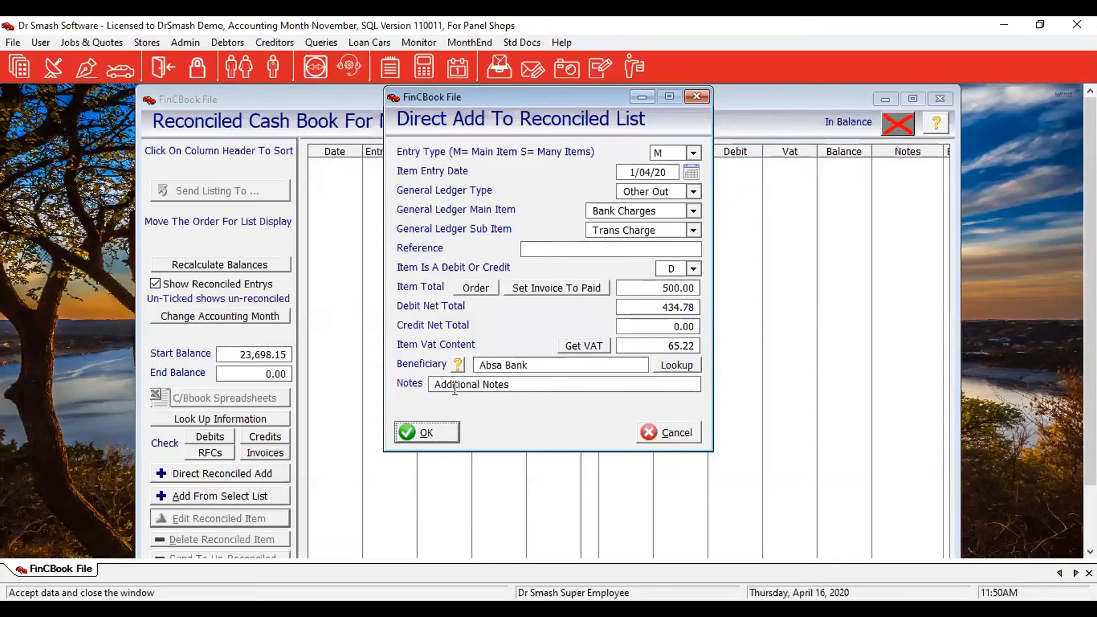
{"action": "left_click", "coordinate": [435, 432]}
{"action": "left_click", "coordinate": [436, 432]}
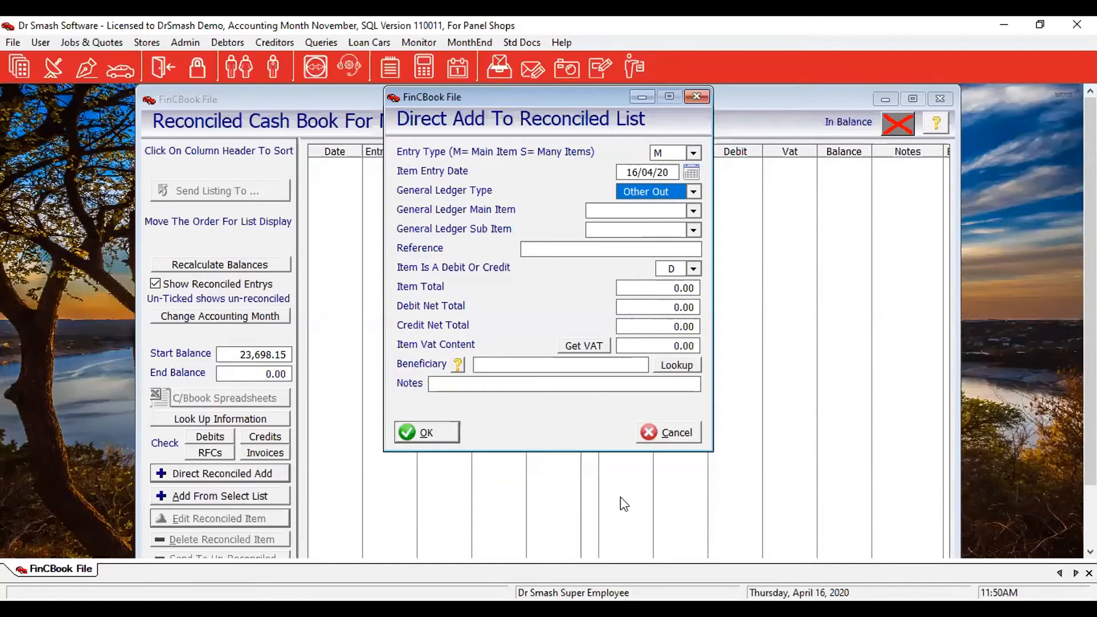
Cancel the empty add form to return to the reconciled cash book.
{"action": "left_click", "coordinate": [684, 439]}
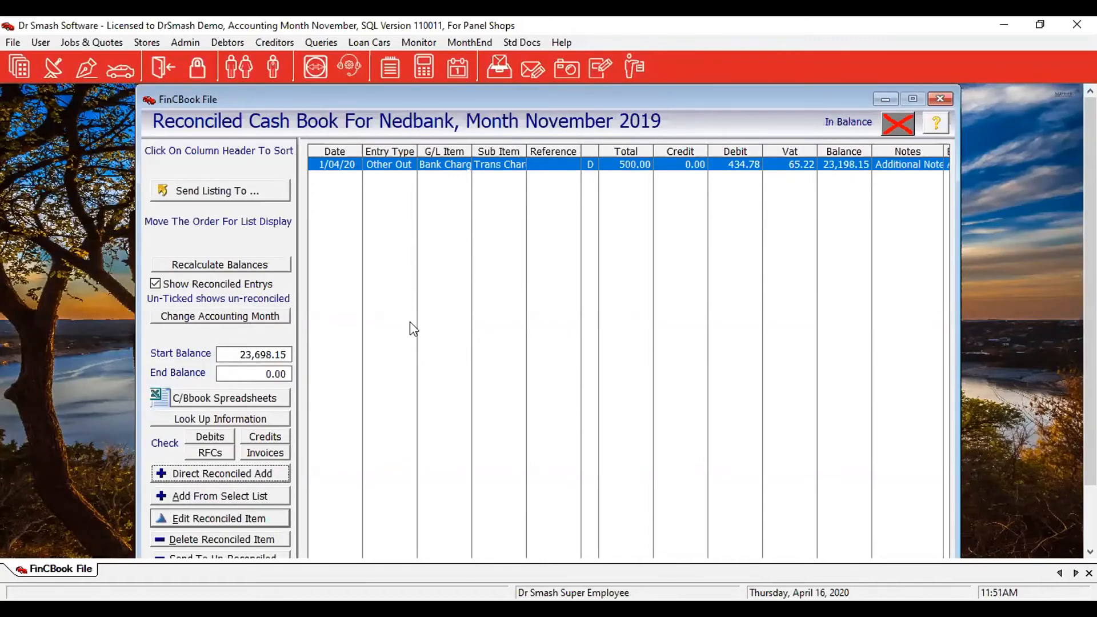
Open the un-reconciled receipts list and reconcile receipts 34496 through 34502.
{"action": "left_click", "coordinate": [205, 501]}
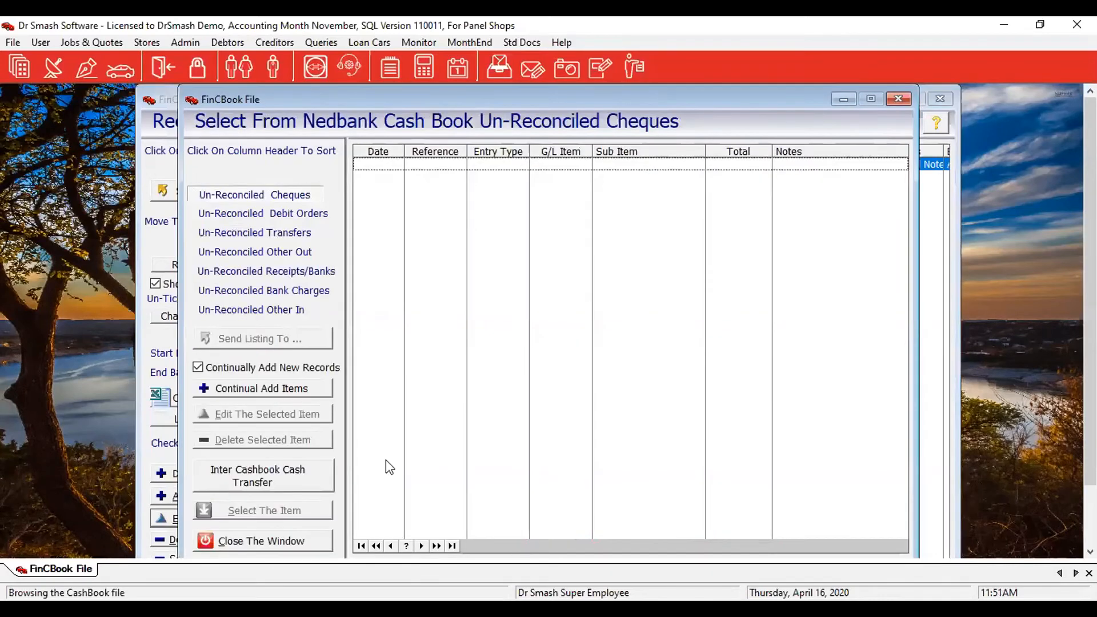
{"action": "left_click", "coordinate": [230, 271]}
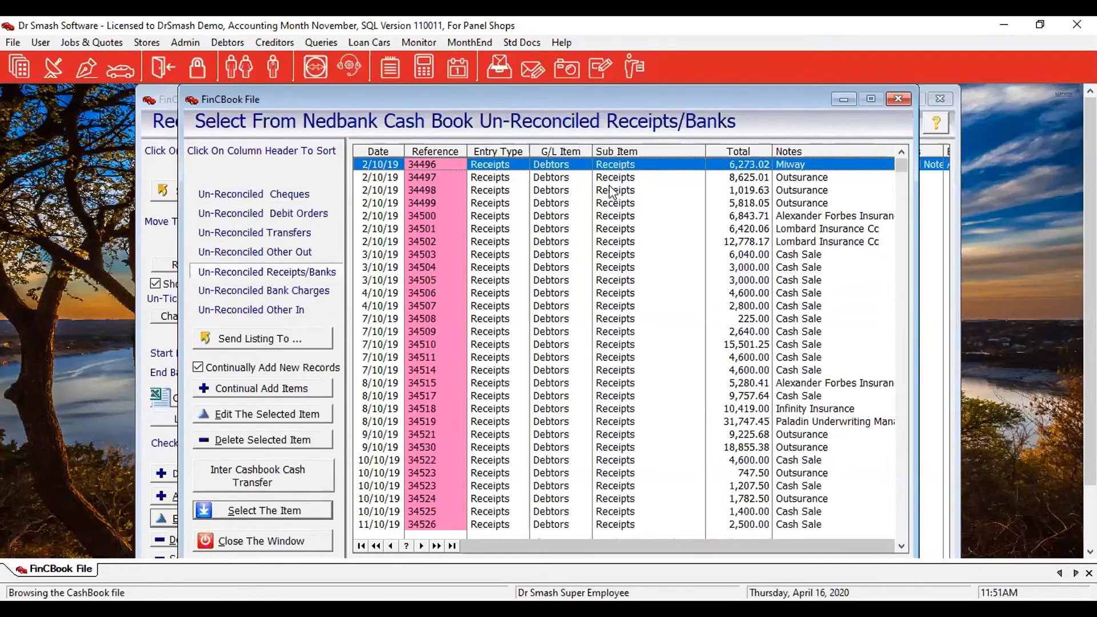
{"action": "double_click", "coordinate": [650, 164]}
{"action": "double_click", "coordinate": [650, 164]}
{"action": "double_click", "coordinate": [650, 164]}
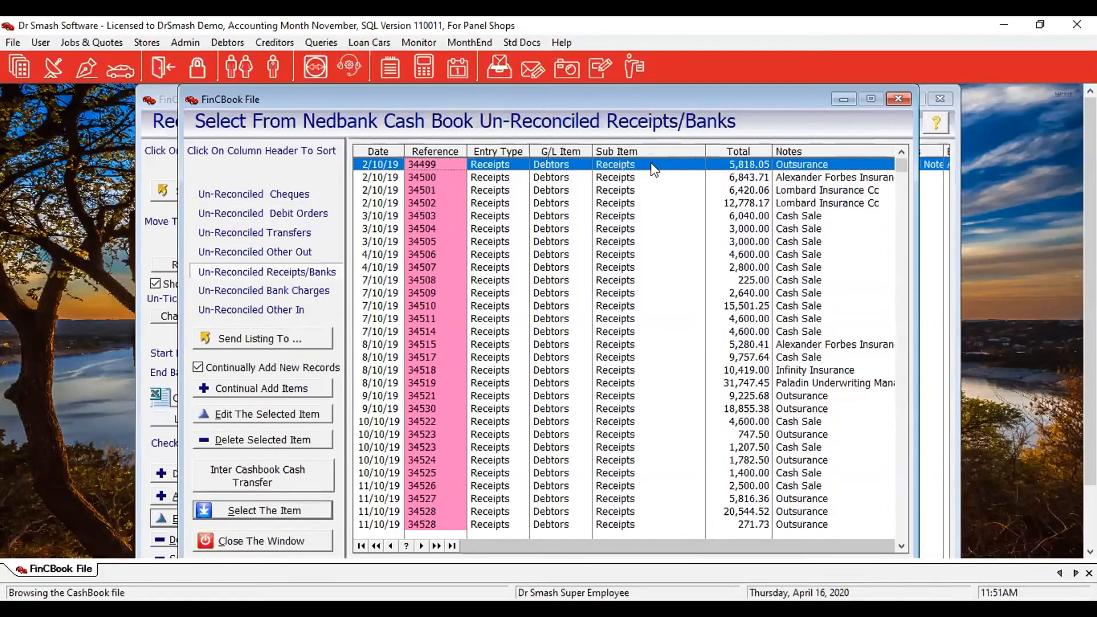
{"action": "double_click", "coordinate": [650, 164]}
{"action": "double_click", "coordinate": [650, 164]}
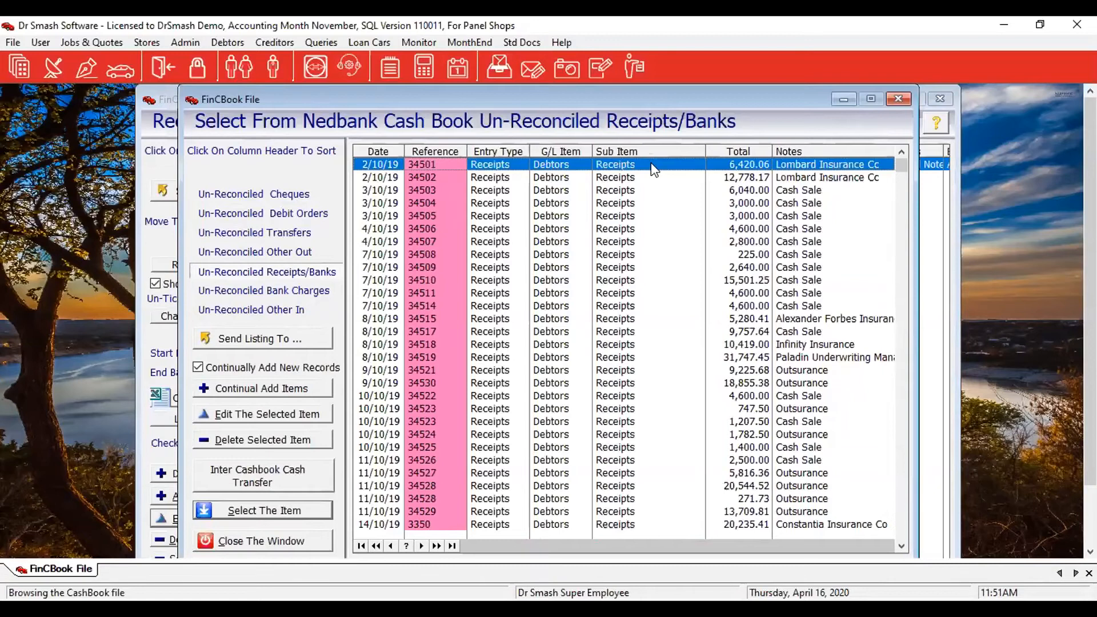
{"action": "double_click", "coordinate": [650, 164]}
{"action": "double_click", "coordinate": [650, 164]}
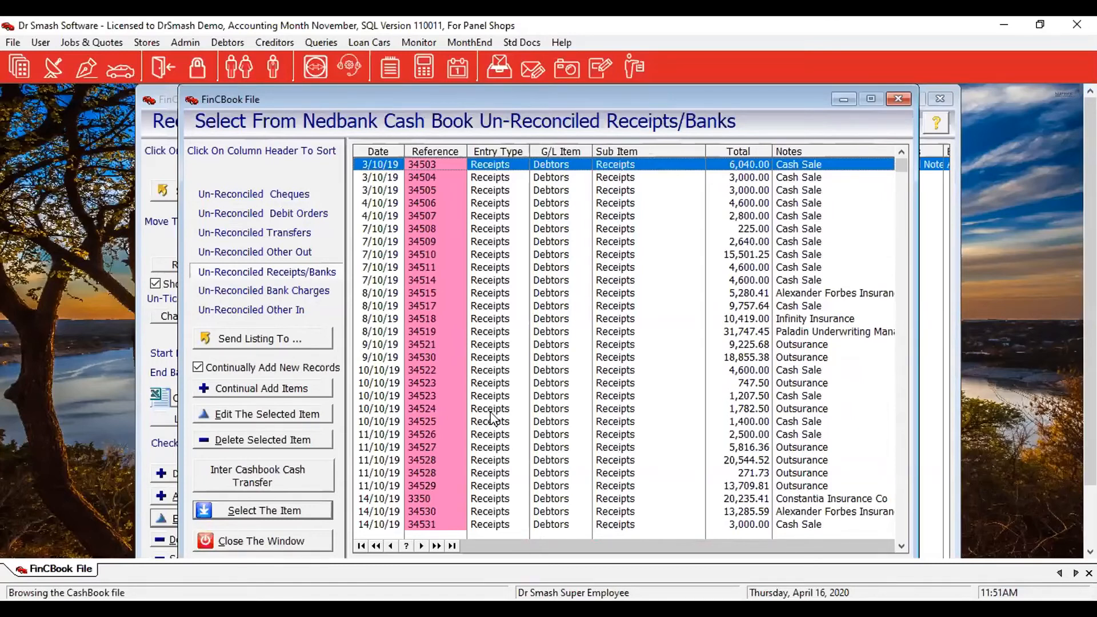
{"action": "left_click", "coordinate": [296, 216]}
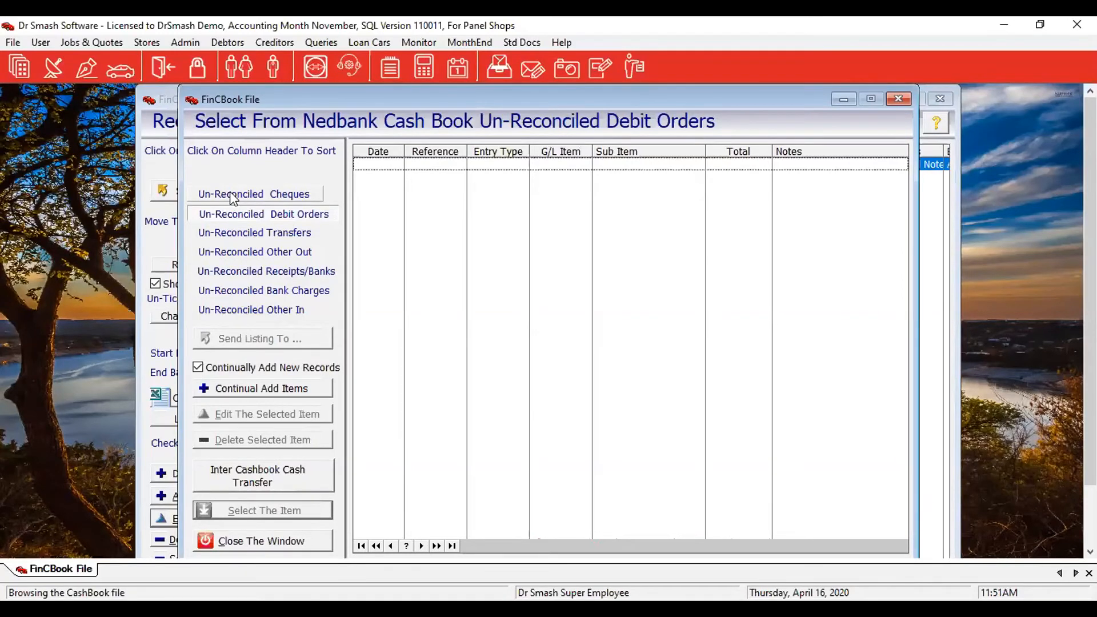
{"action": "left_click", "coordinate": [298, 235]}
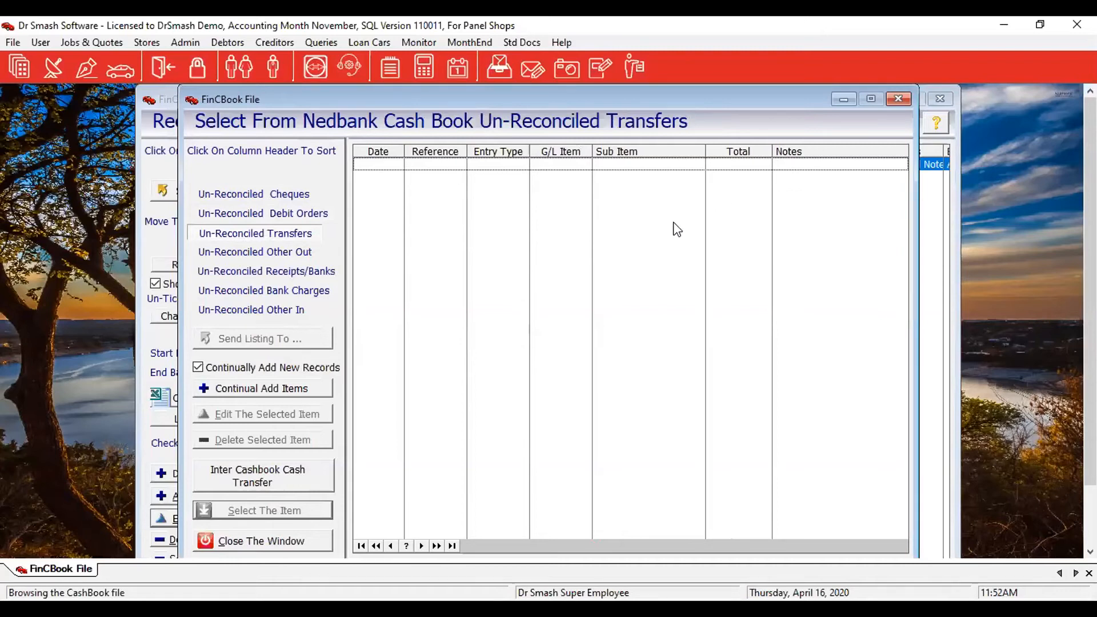
{"action": "left_click", "coordinate": [247, 195]}
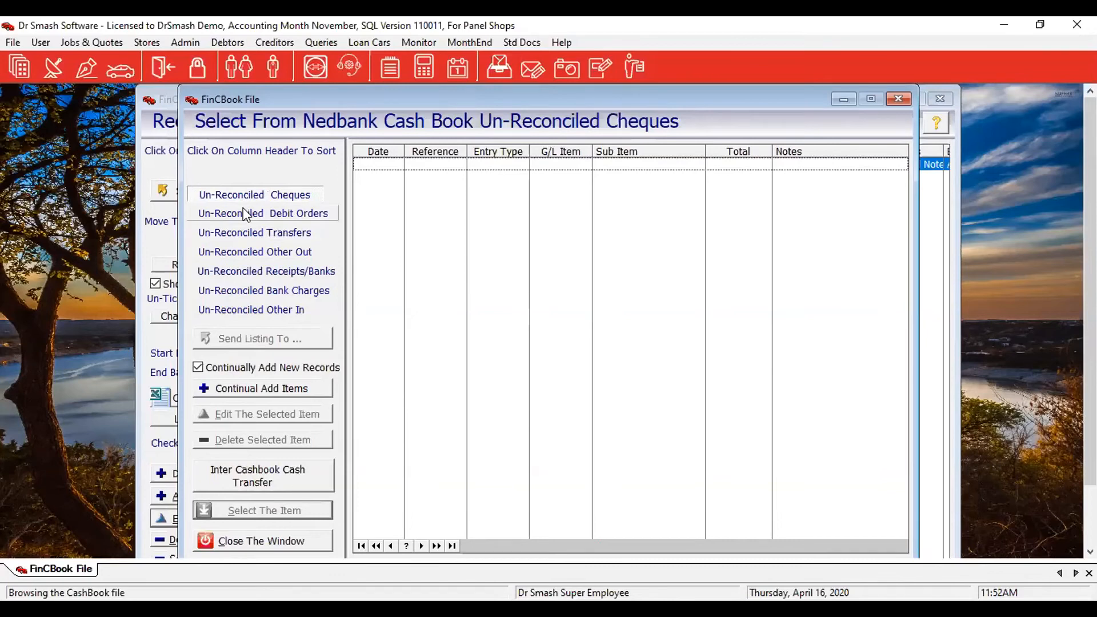
{"action": "left_click", "coordinate": [246, 214]}
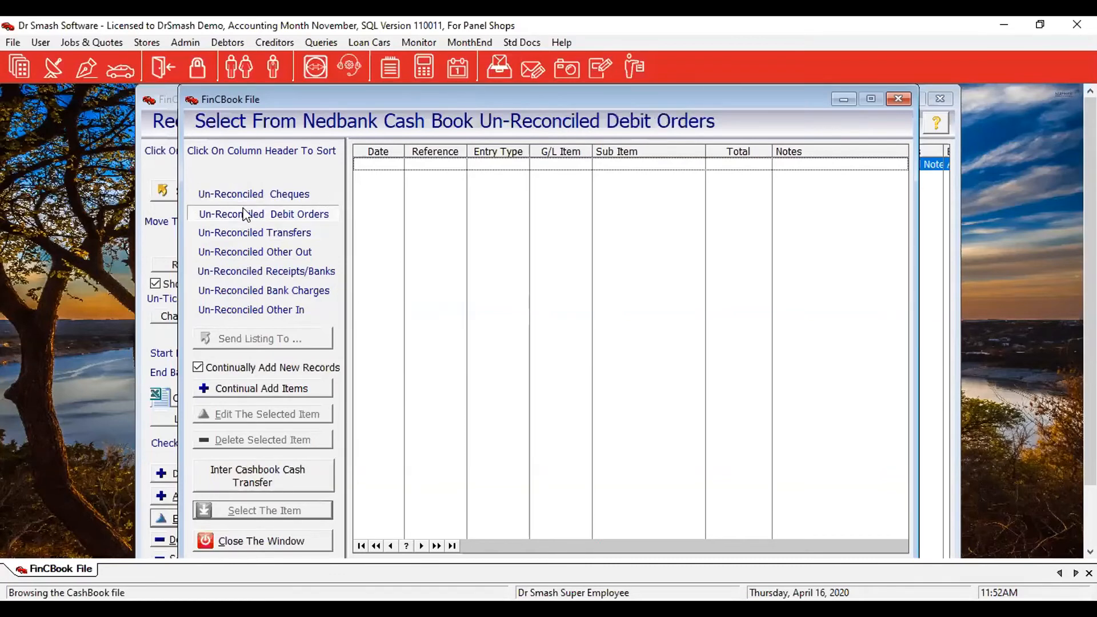
Start a new Sundry Rent debit order item with a 56,000 total and calculated VAT.
{"action": "left_click", "coordinate": [221, 393]}
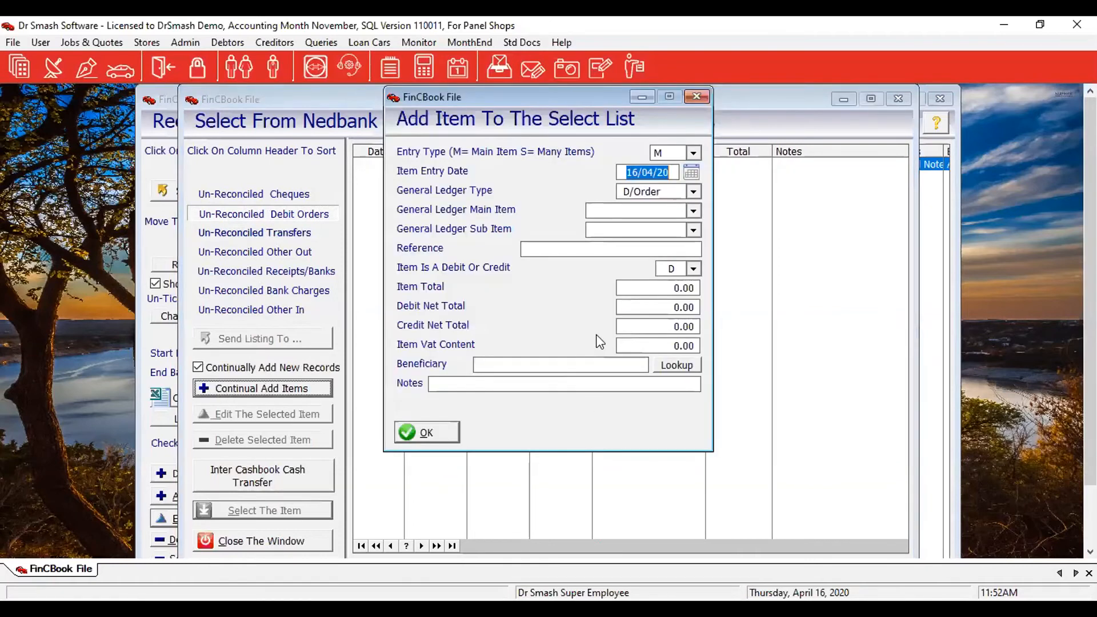
{"action": "left_click", "coordinate": [694, 212]}
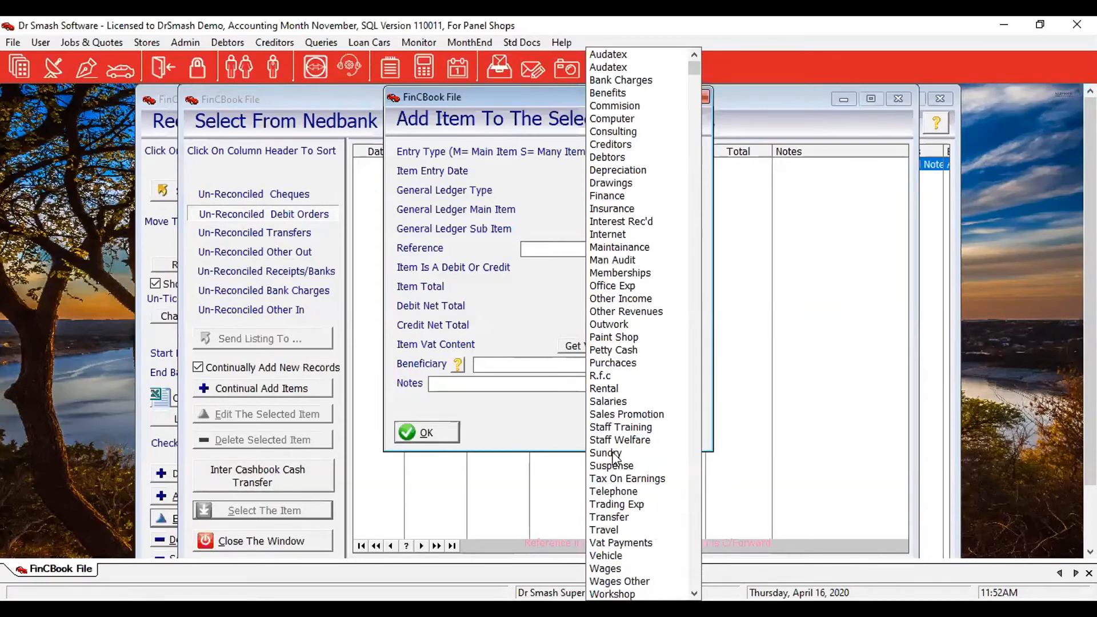
{"action": "left_click", "coordinate": [612, 455]}
{"action": "left_click", "coordinate": [693, 230]}
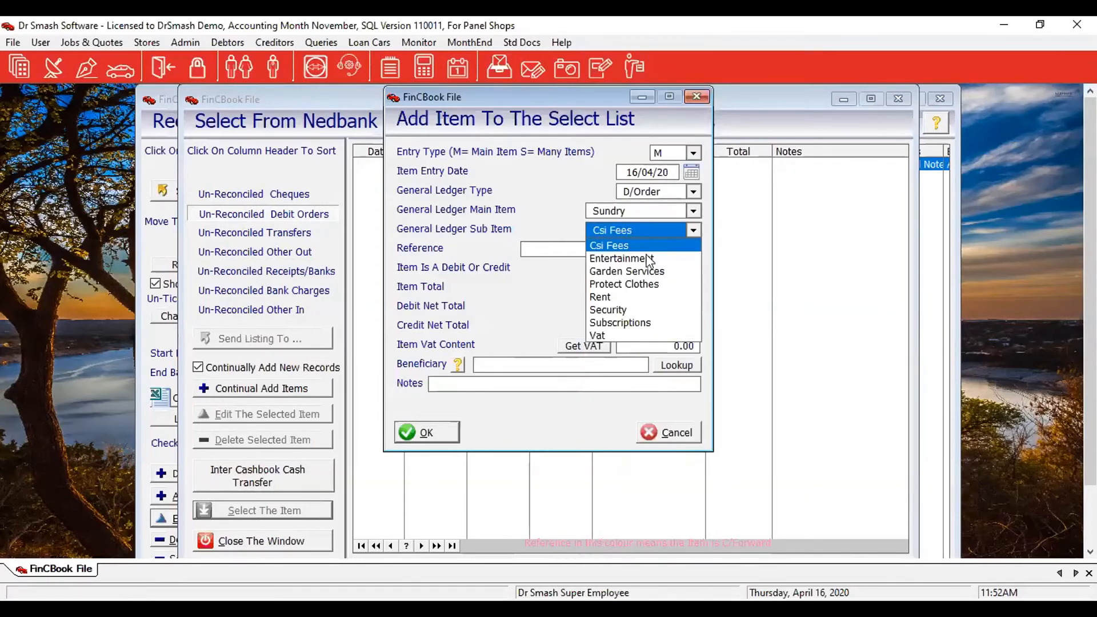
{"action": "left_click", "coordinate": [612, 297]}
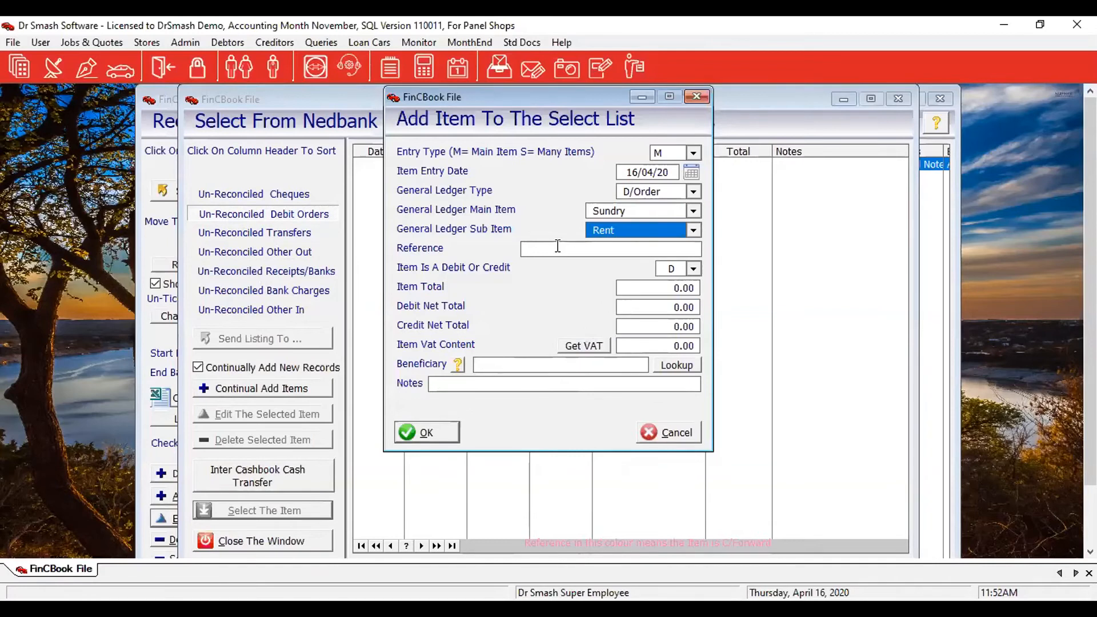
{"action": "left_click", "coordinate": [659, 288]}
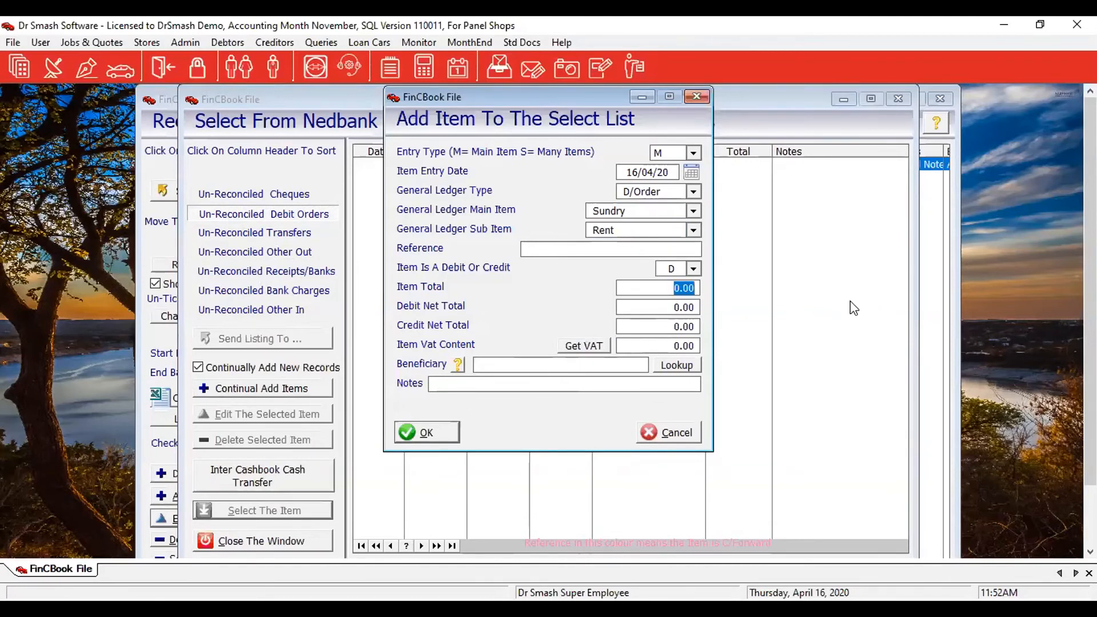
{"action": "type", "text": "56000"}
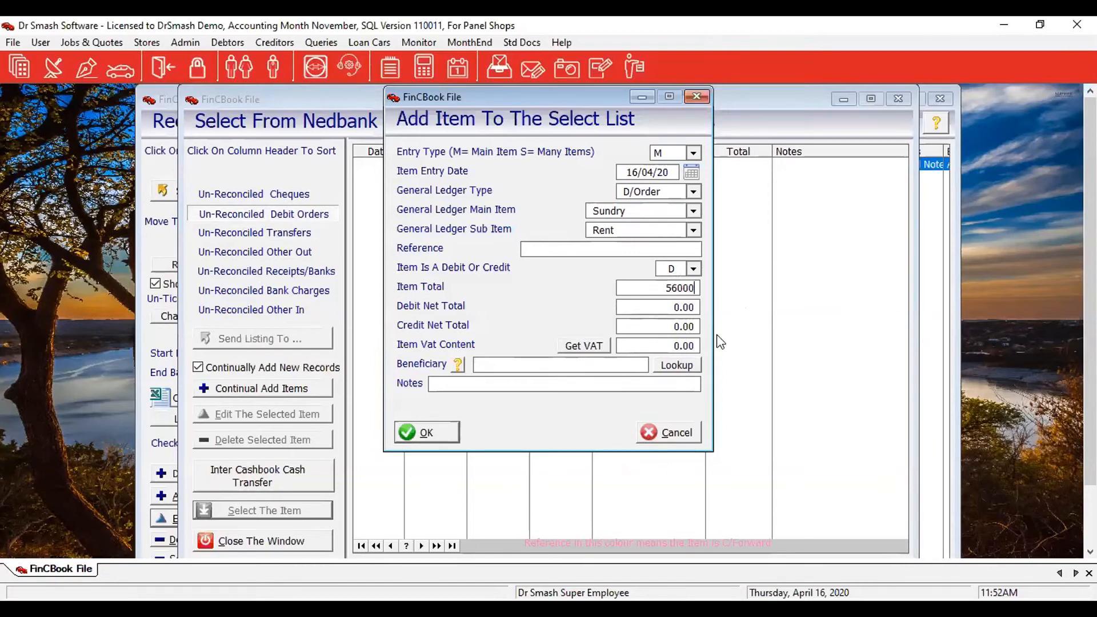
{"action": "key", "text": "Tab"}
Pick the rent supplier as beneficiary, add the note 'Rent', and accept the item.
{"action": "left_click", "coordinate": [670, 366]}
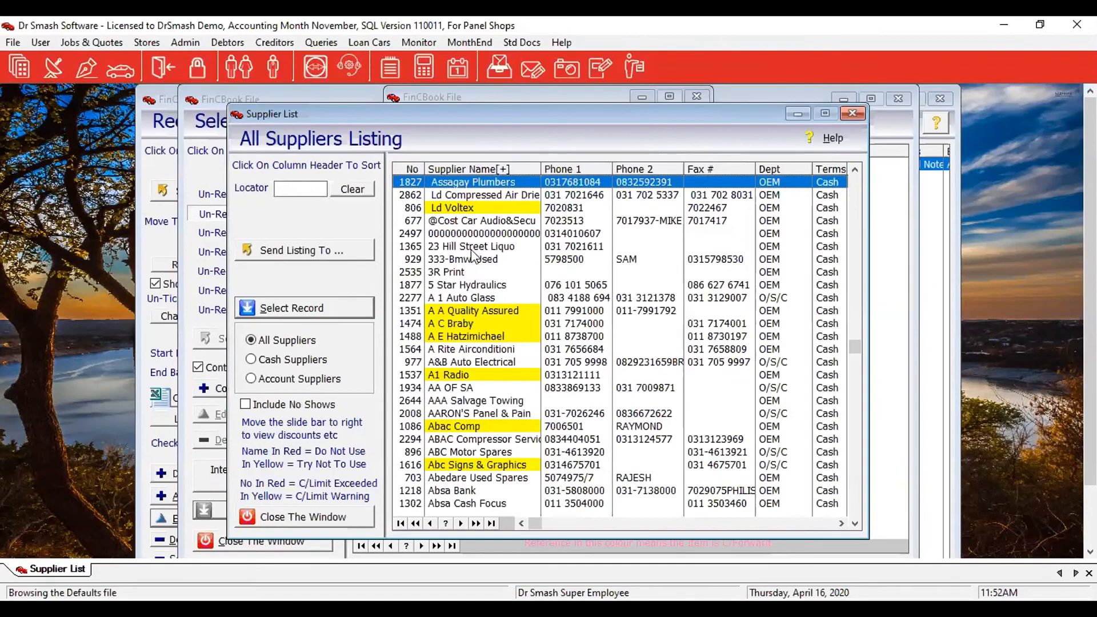
{"action": "double_click", "coordinate": [472, 249]}
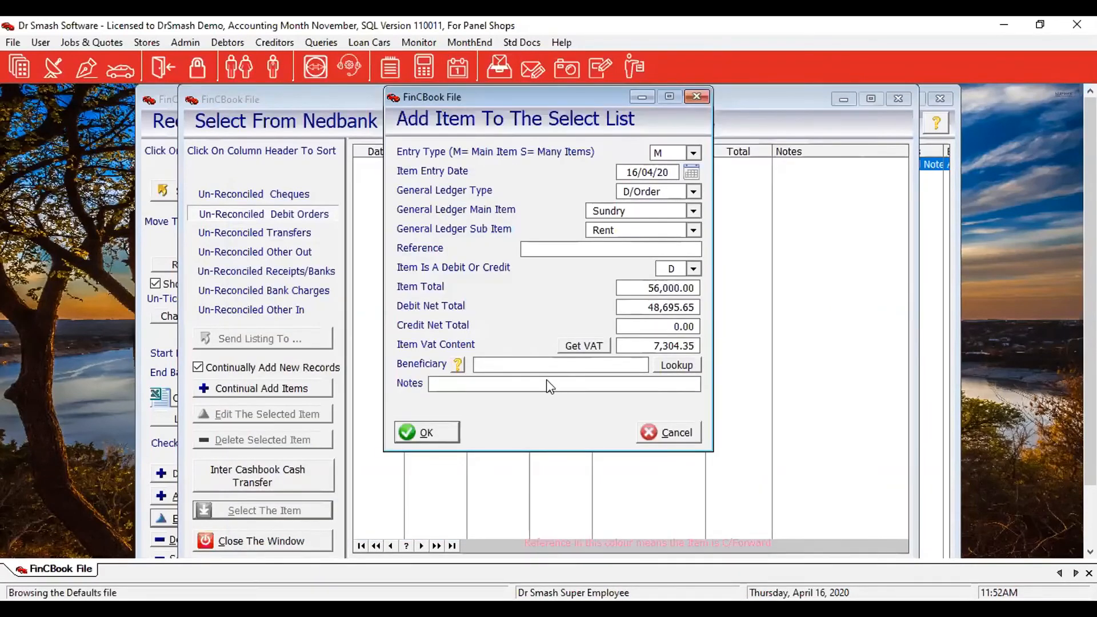
{"action": "left_click", "coordinate": [518, 382]}
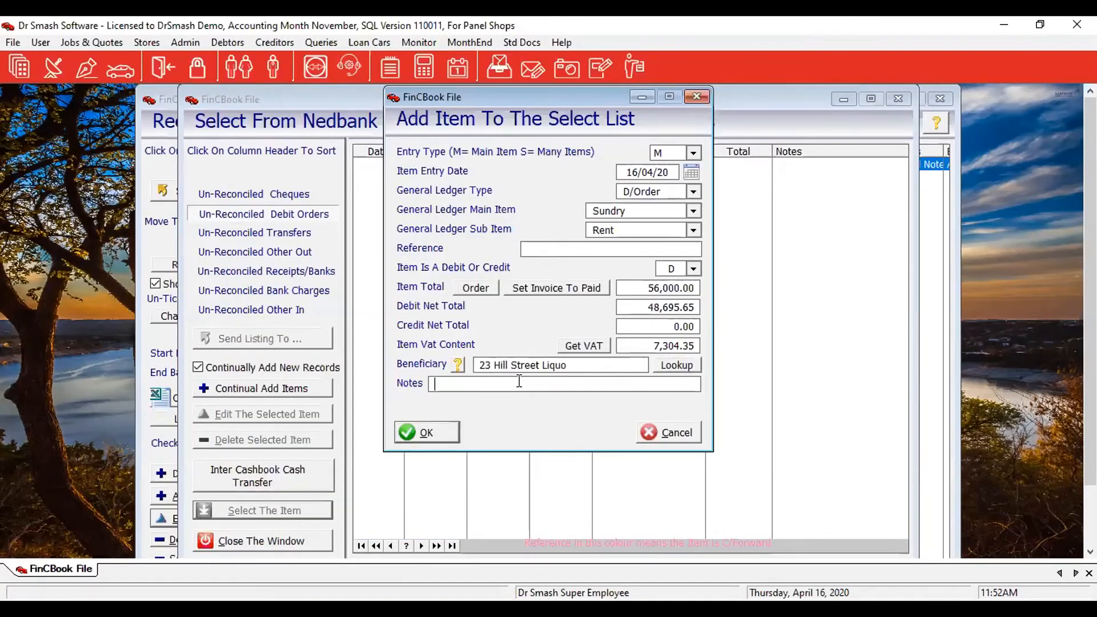
{"action": "type", "text": "Rent"}
{"action": "left_click", "coordinate": [422, 431]}
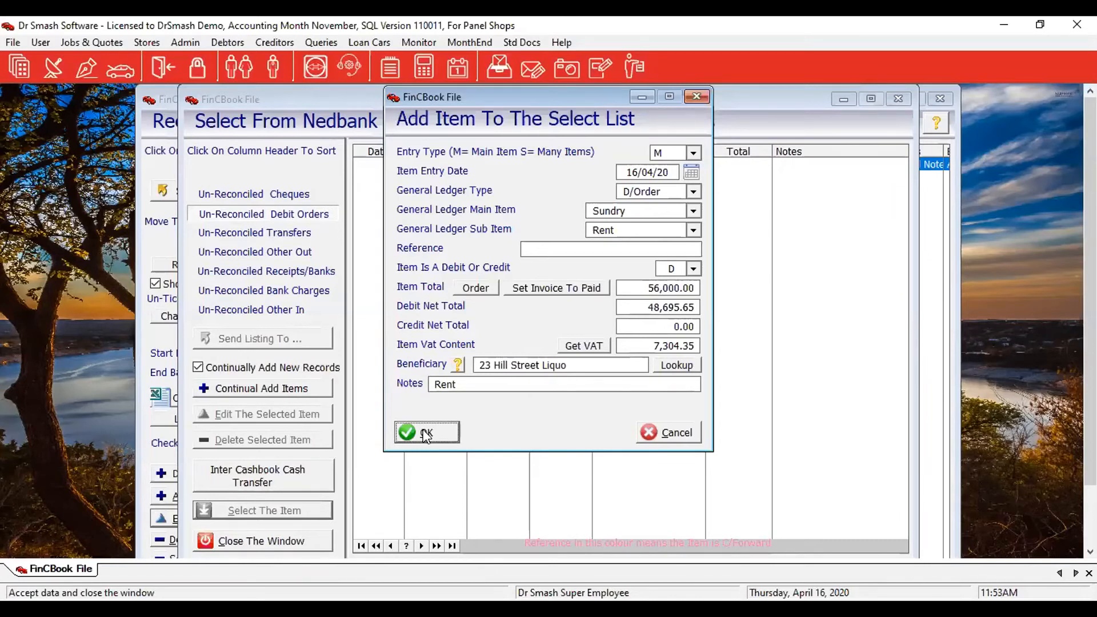
Save the 56,000.00 Rent debit order and reconcile it into Nedbank's cash book.
{"action": "left_click", "coordinate": [423, 432]}
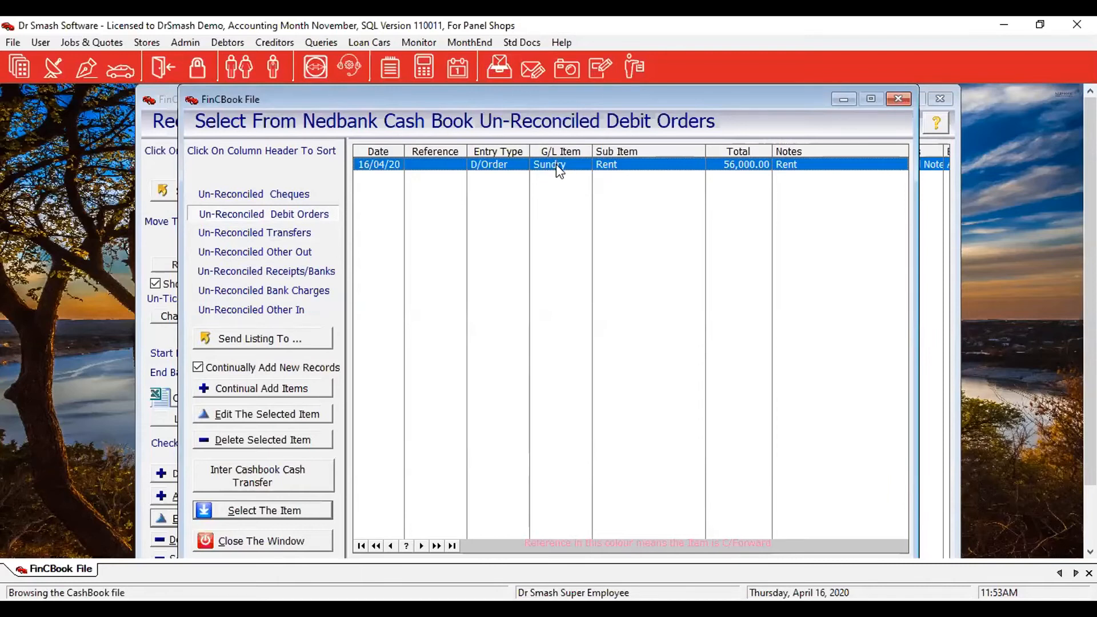
{"action": "double_click", "coordinate": [415, 163]}
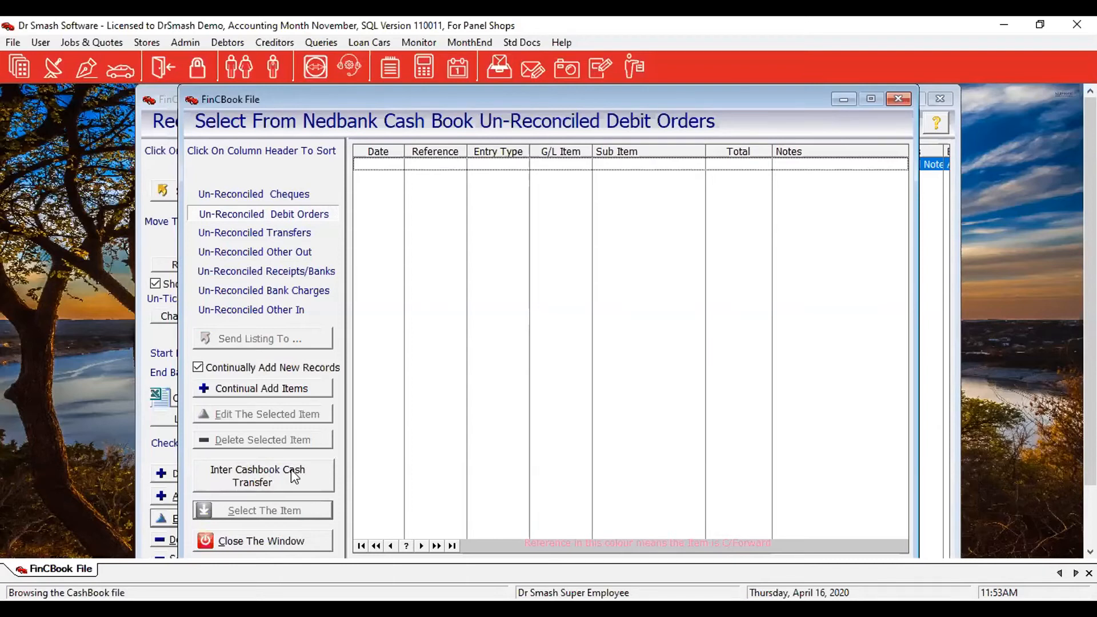
Transfer 2,000.00 from the Nedbank cash book to ABSA with reference 'Because I Said So'.
{"action": "left_click", "coordinate": [269, 468]}
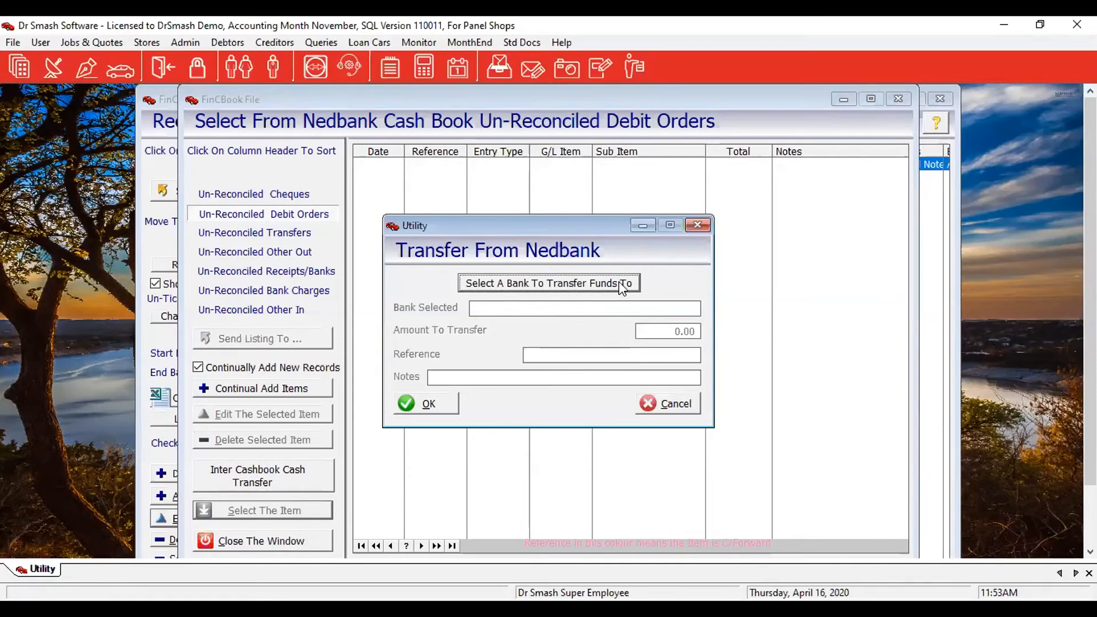
{"action": "left_click", "coordinate": [593, 285]}
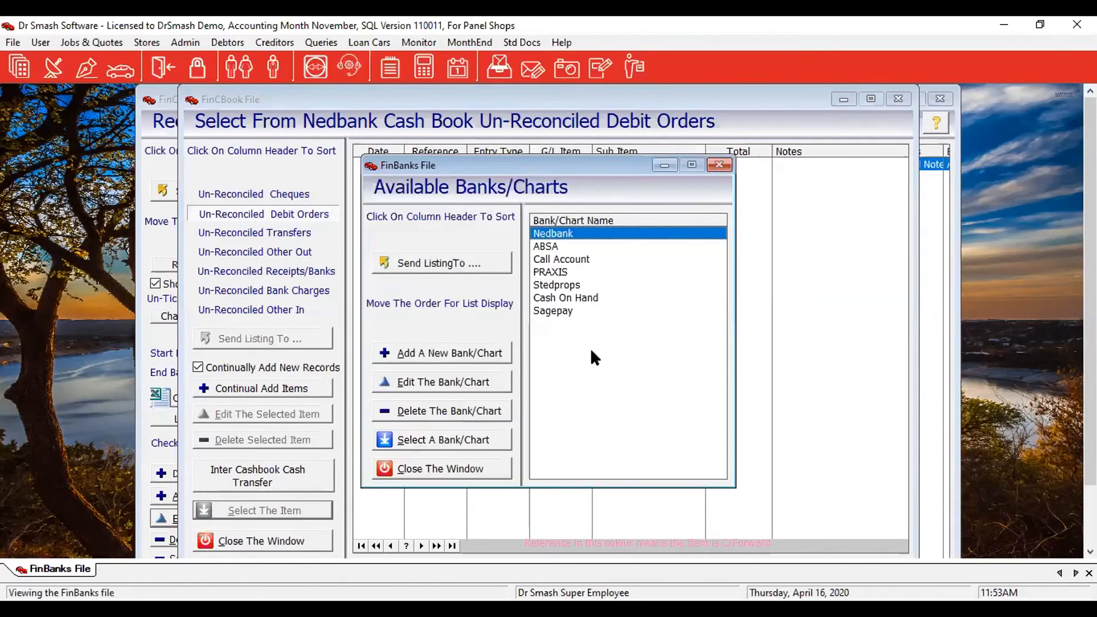
{"action": "left_click", "coordinate": [544, 250]}
{"action": "left_click", "coordinate": [457, 439]}
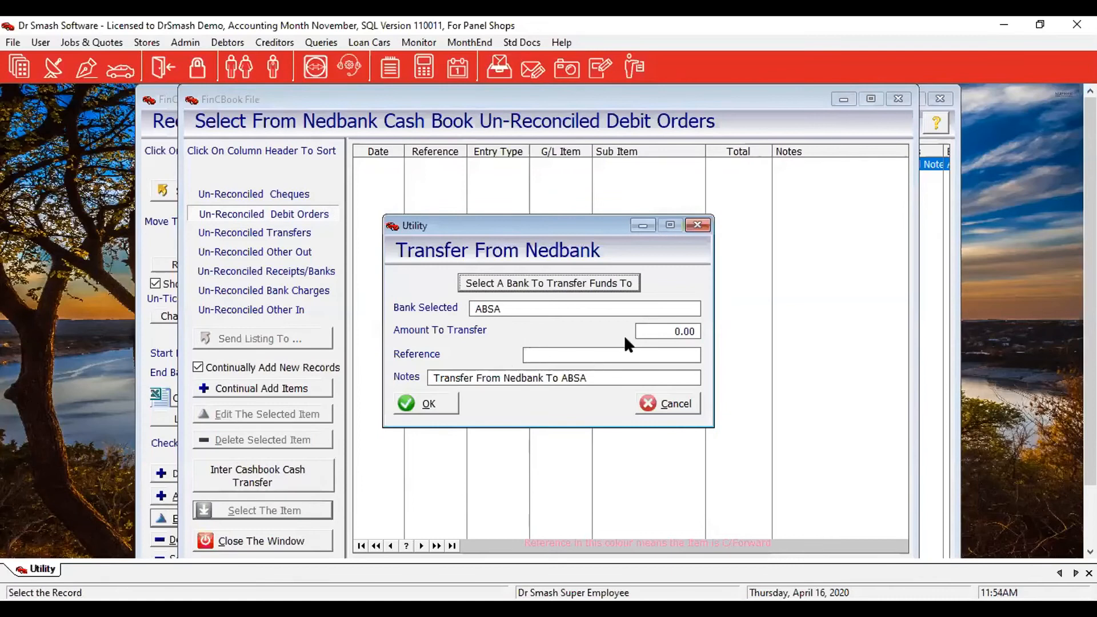
{"action": "left_click", "coordinate": [646, 331]}
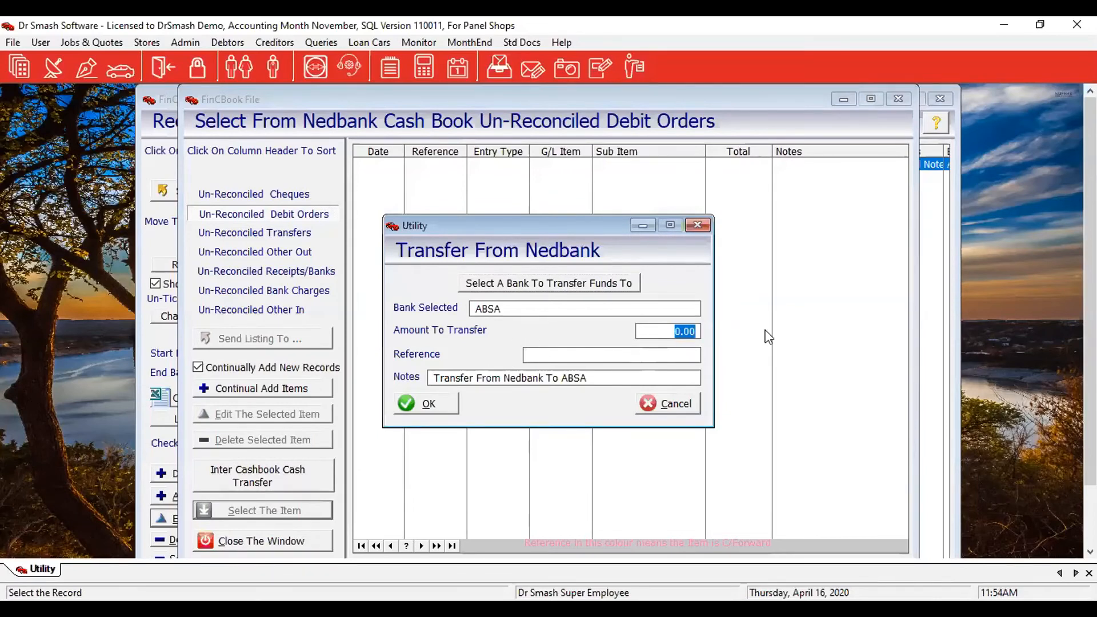
{"action": "type", "text": "2000"}
{"action": "key", "text": "Tab"}
{"action": "type", "text": "Because I Said So"}
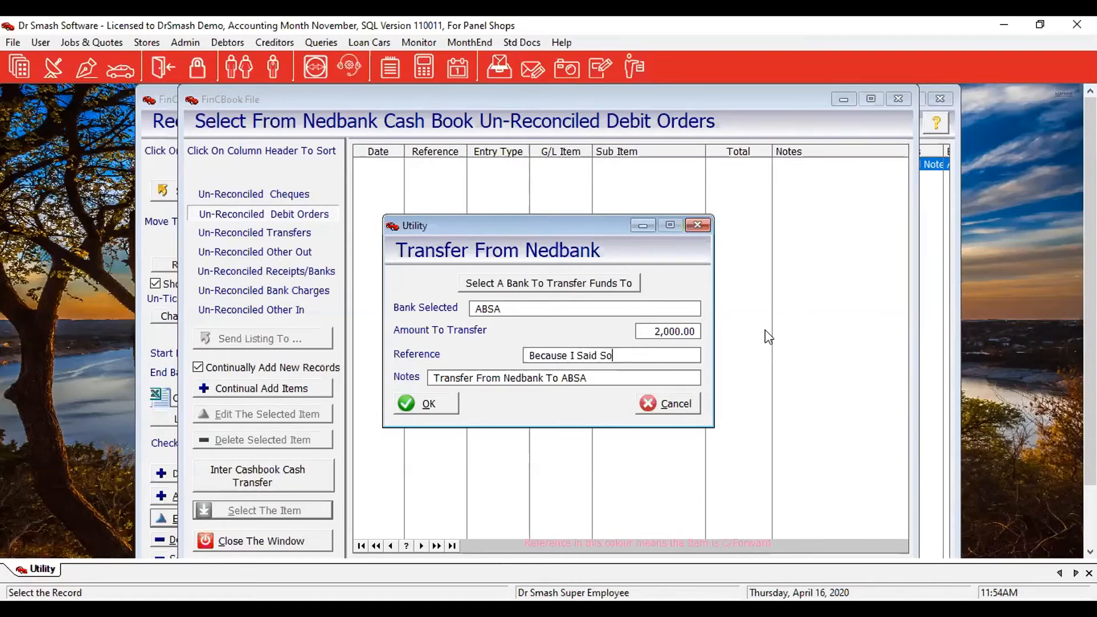
{"action": "left_click", "coordinate": [429, 402]}
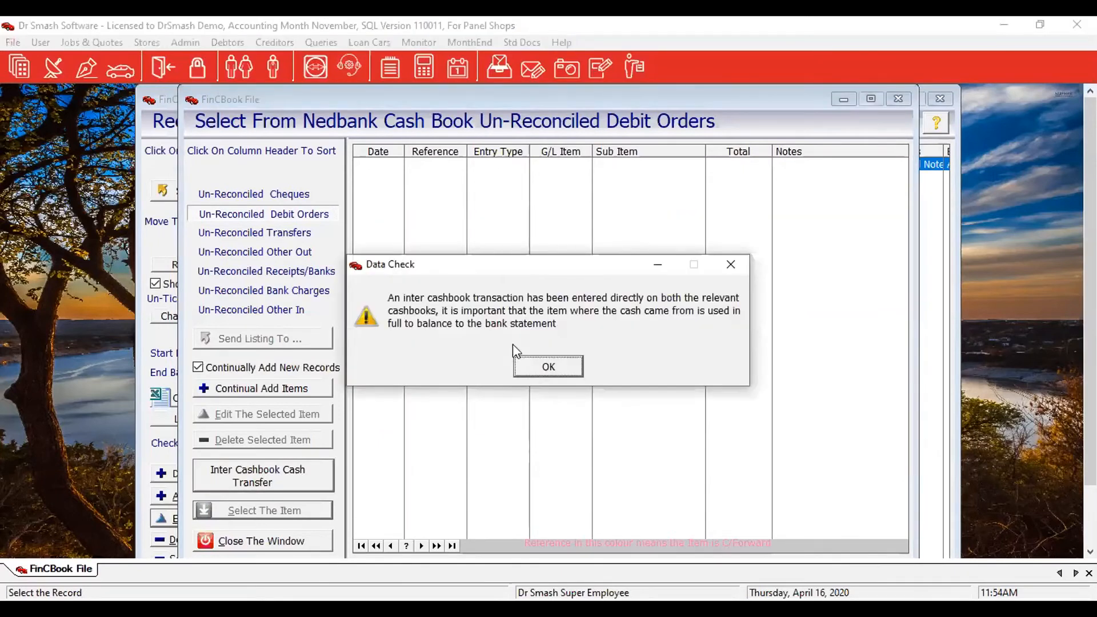
{"action": "left_click", "coordinate": [532, 369]}
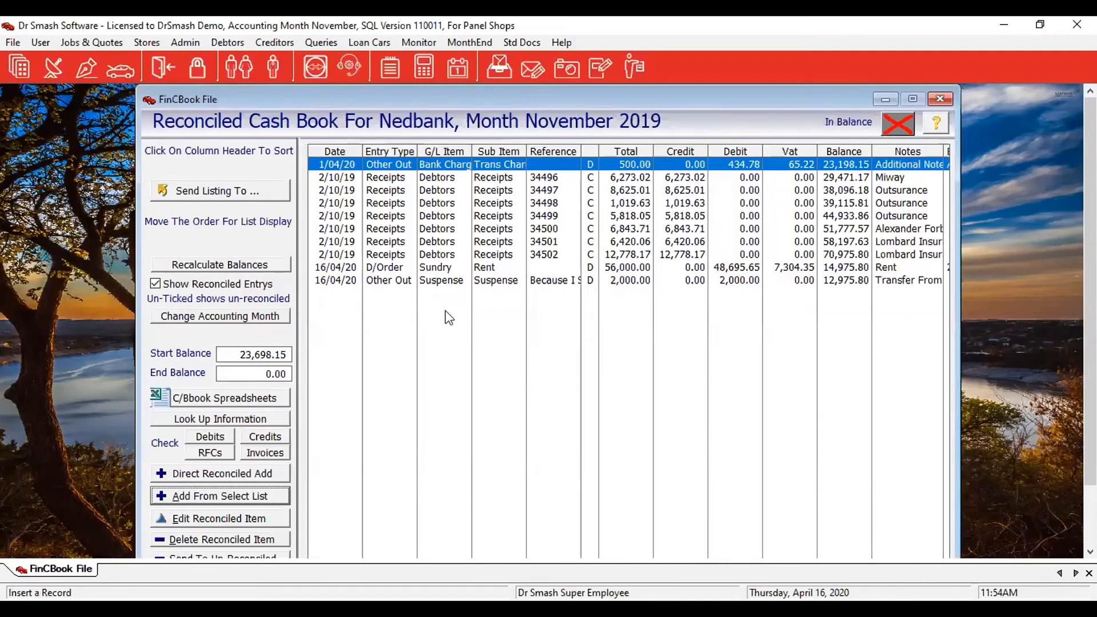
{"action": "left_click", "coordinate": [547, 280]}
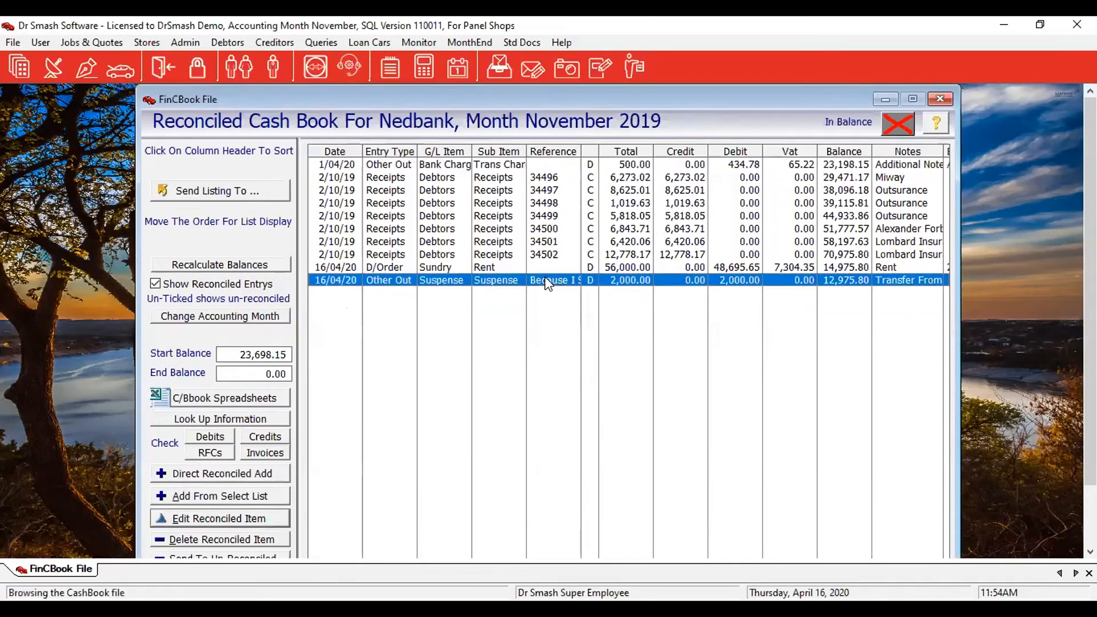
{"action": "left_click", "coordinate": [485, 268]}
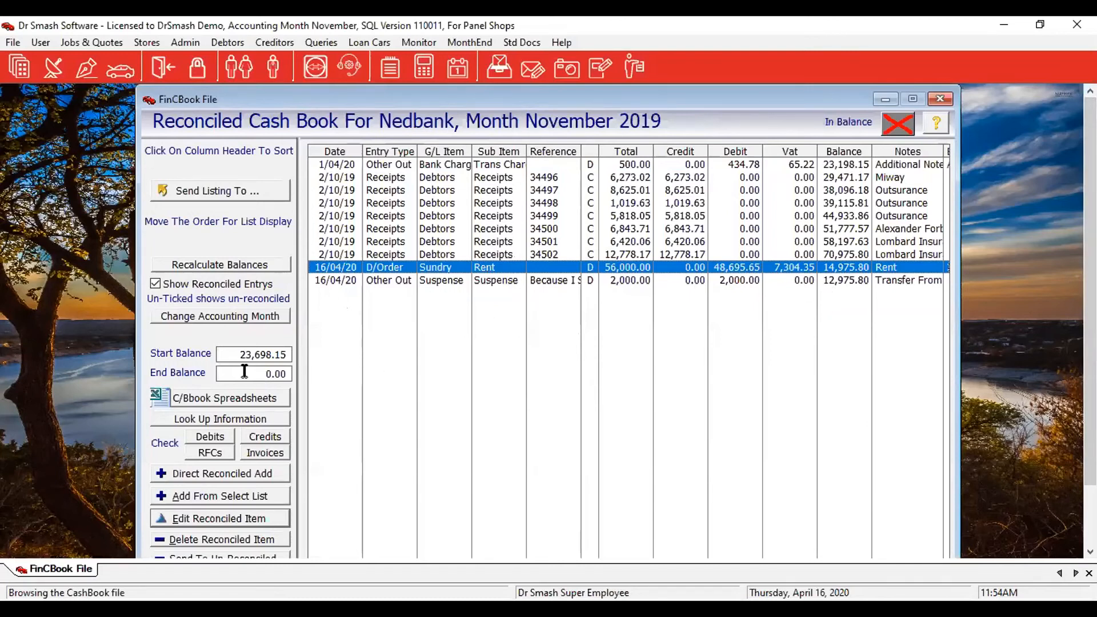
{"action": "left_click_drag", "start_coordinate": [249, 372], "coordinate": [410, 397]}
{"action": "type", "text": "12,97"}
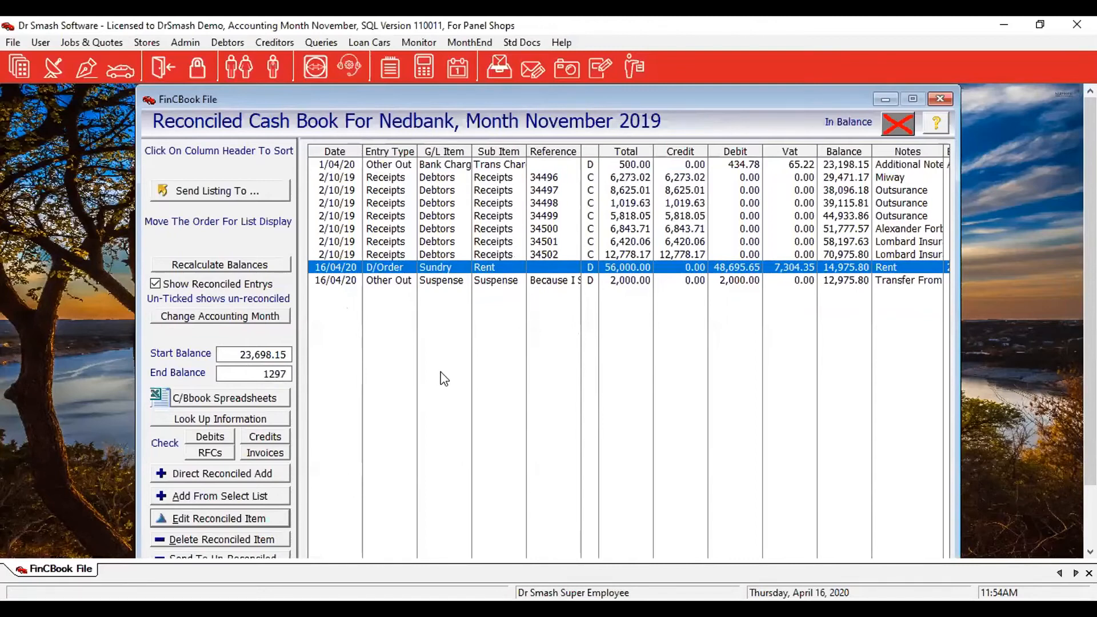
{"action": "type", "text": "5.80"}
{"action": "key", "text": "Return"}
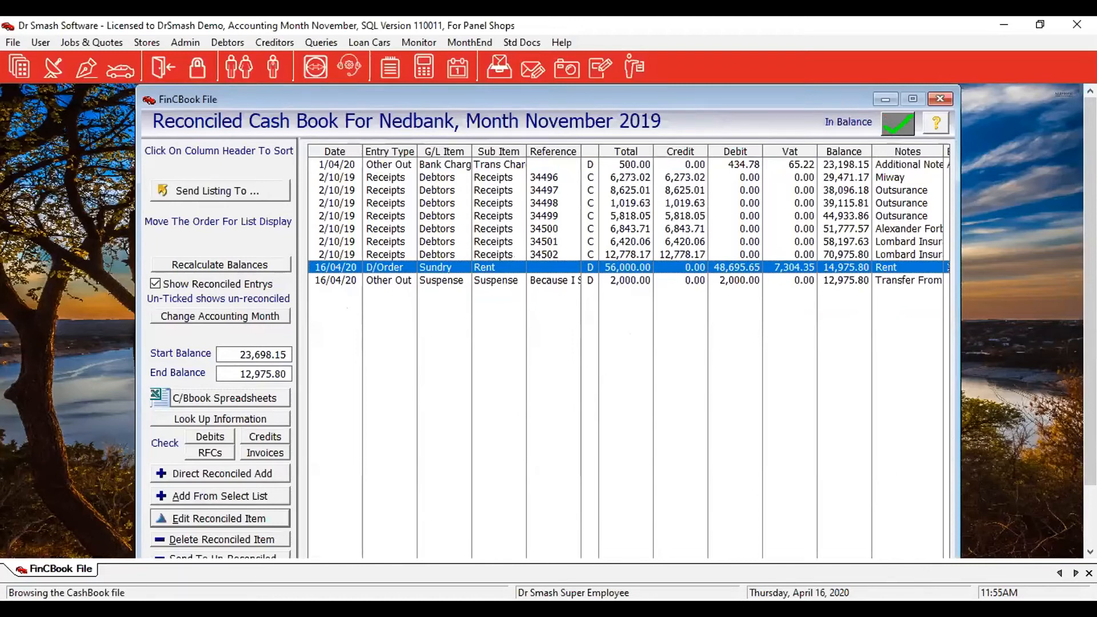
{"action": "left_click_drag", "start_coordinate": [1089, 407], "coordinate": [1089, 436]}
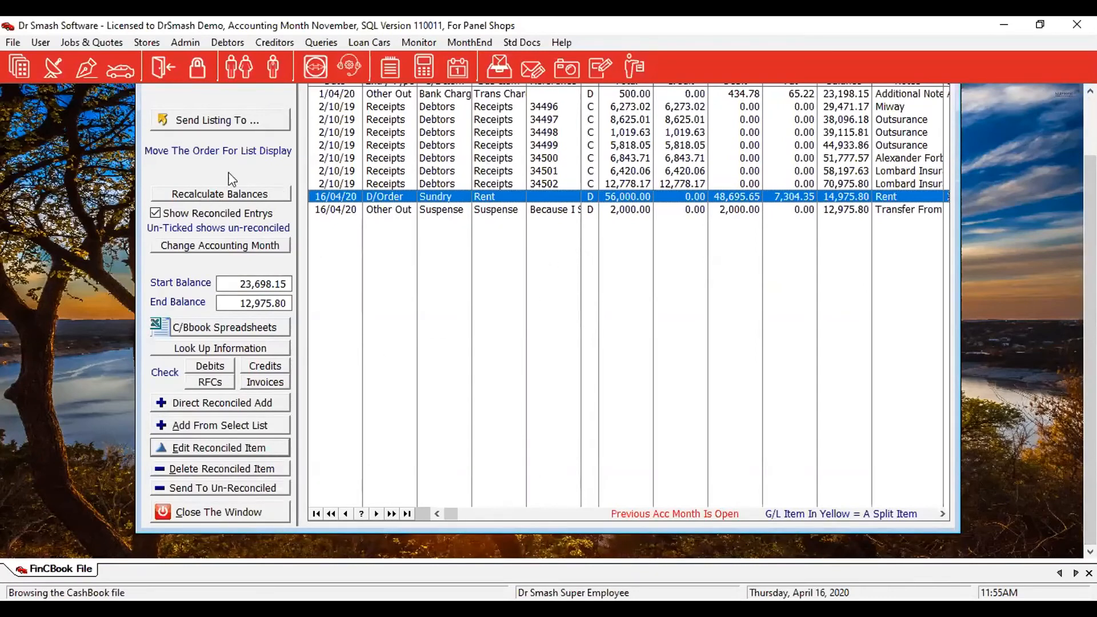
Send receipt 34502 back to un-reconciled, then reconcile it again from the Un-Reconciled Receipts list.
{"action": "left_click", "coordinate": [484, 185]}
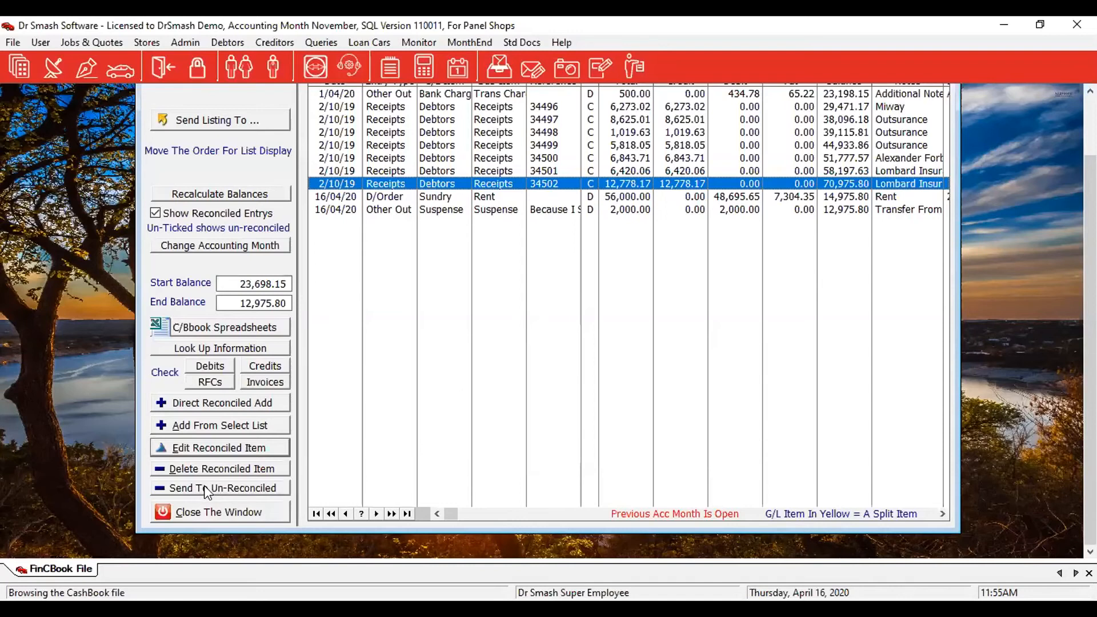
{"action": "left_click", "coordinate": [247, 489]}
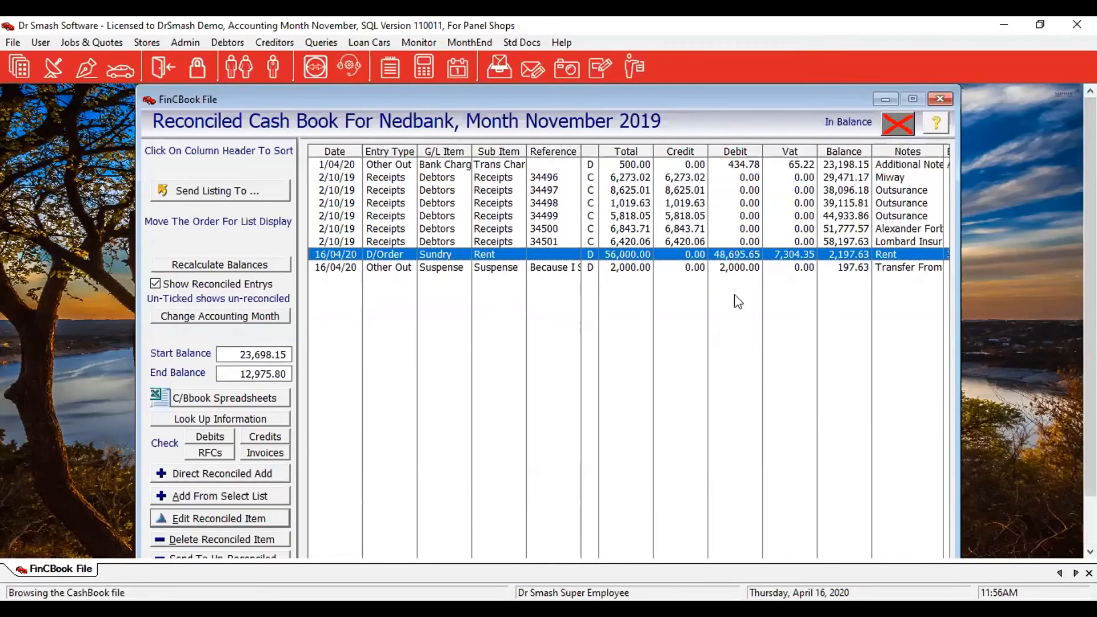
{"action": "left_click", "coordinate": [239, 496]}
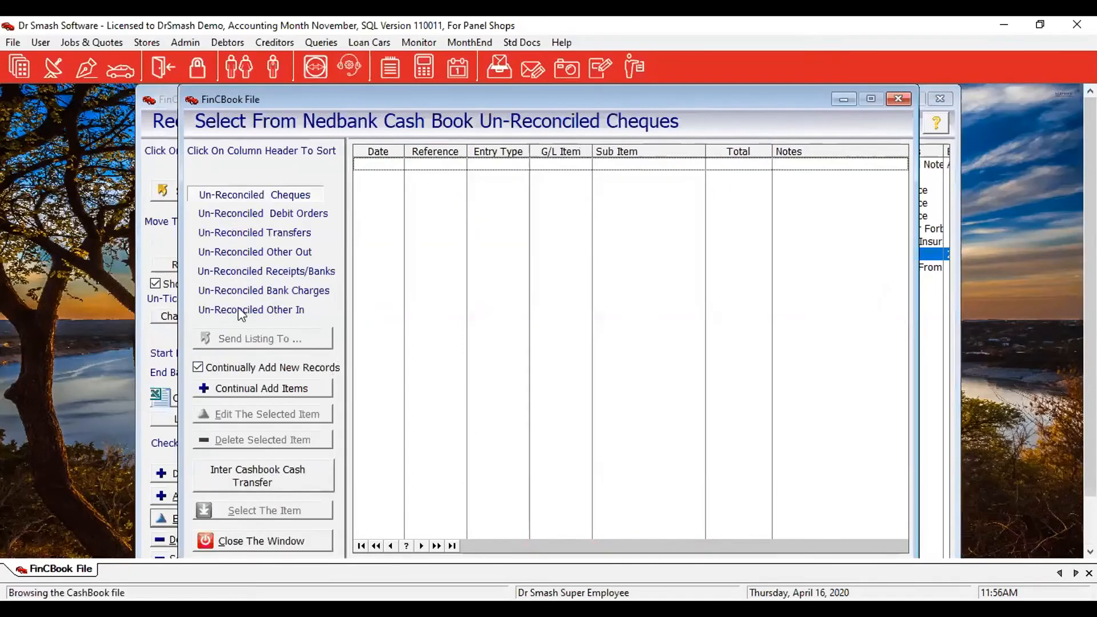
{"action": "left_click", "coordinate": [255, 272]}
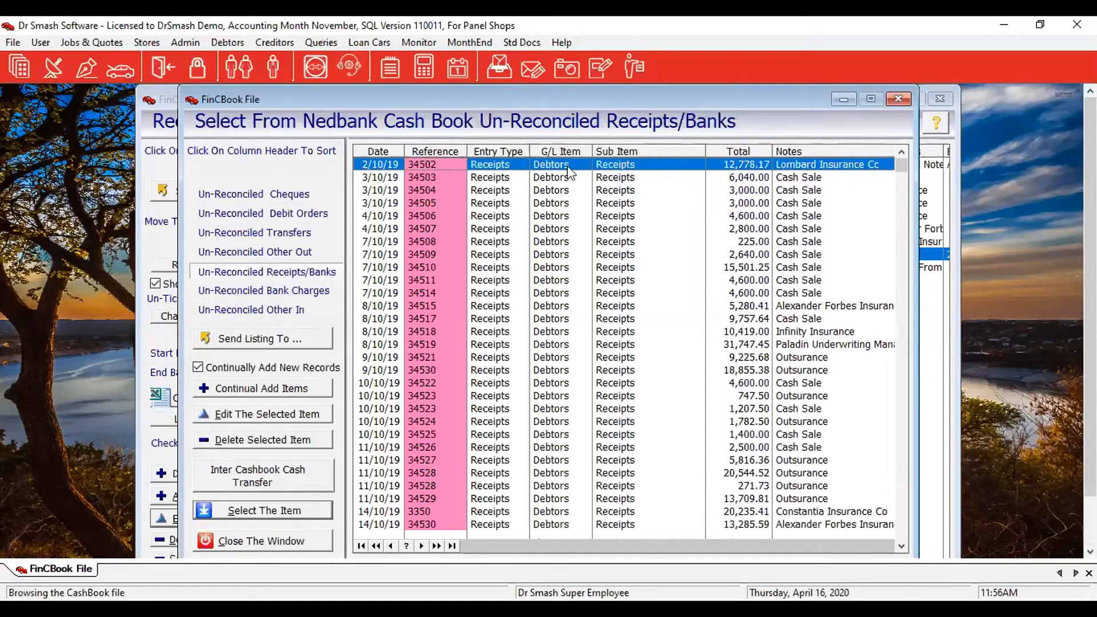
{"action": "double_click", "coordinate": [658, 164]}
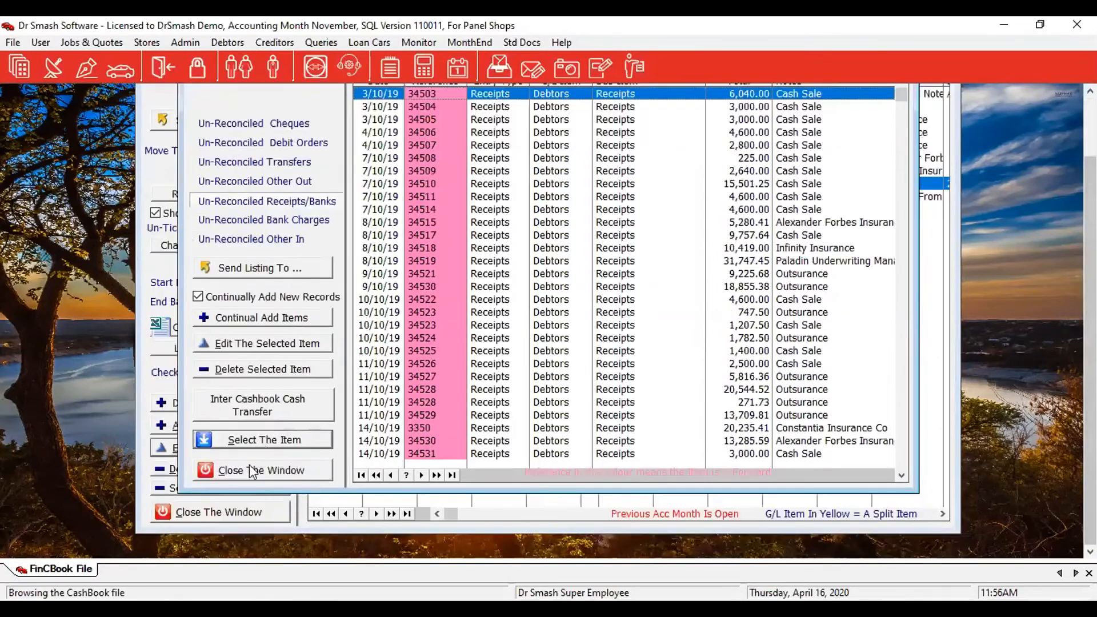
{"action": "left_click", "coordinate": [249, 476]}
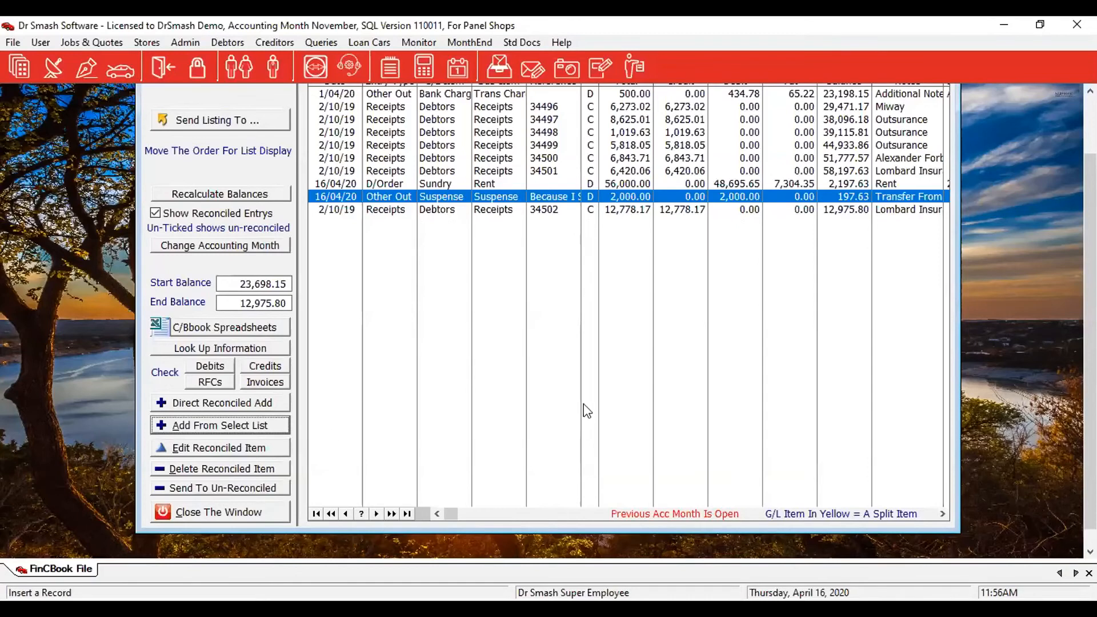
{"action": "left_click", "coordinate": [486, 186]}
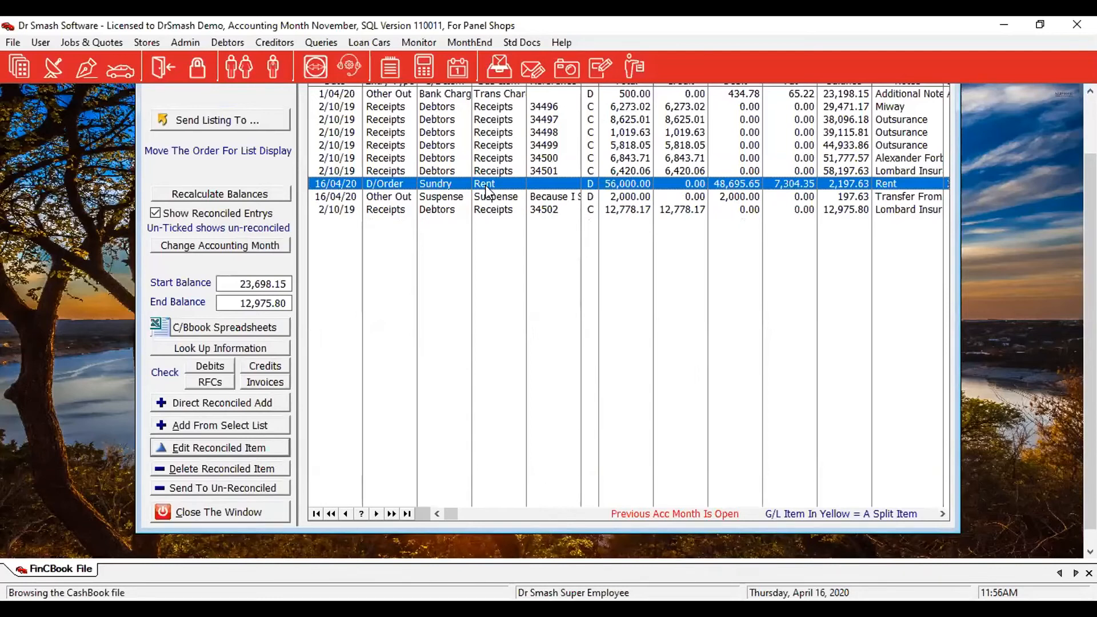
{"action": "left_click", "coordinate": [265, 448]}
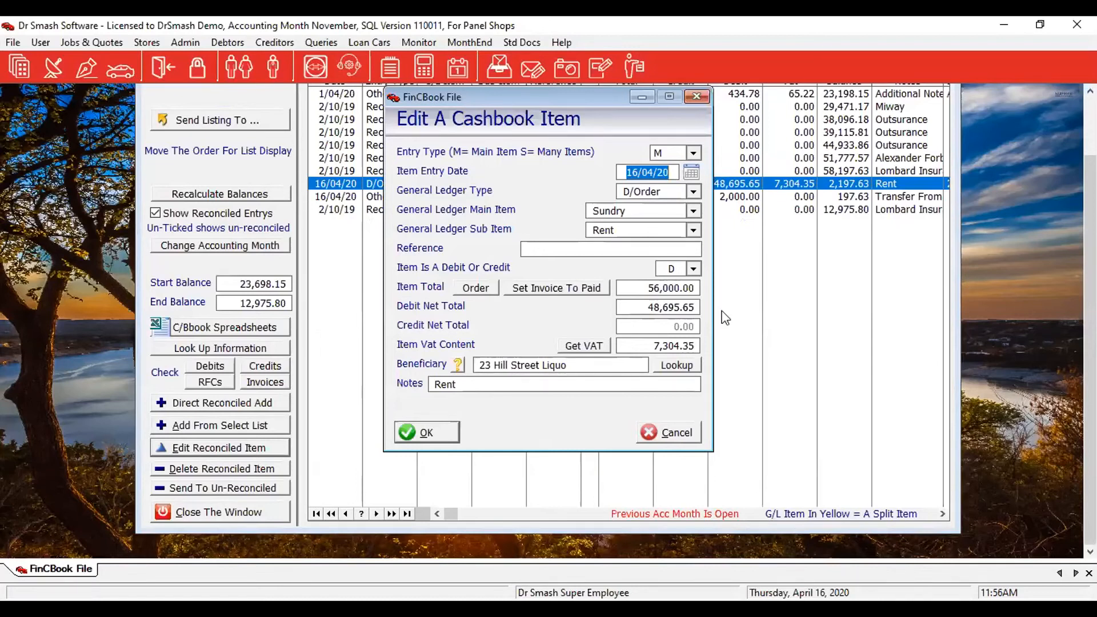
{"action": "left_click", "coordinate": [694, 434]}
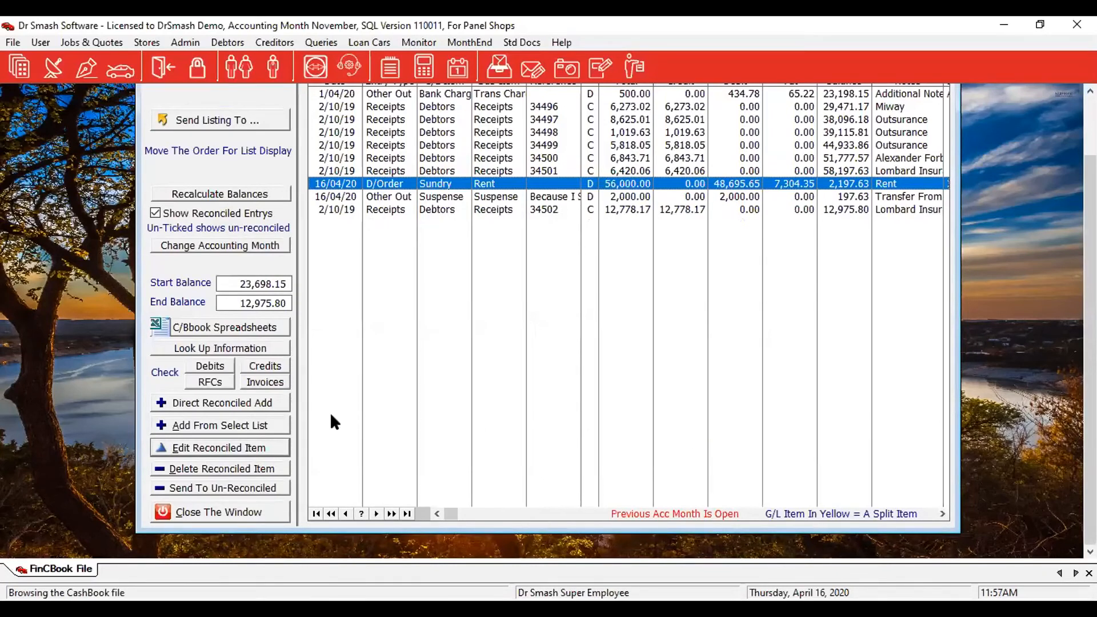
Add a direct reconciled Creditors entry totalling 100,000.00 and open its split item details.
{"action": "left_click", "coordinate": [187, 406]}
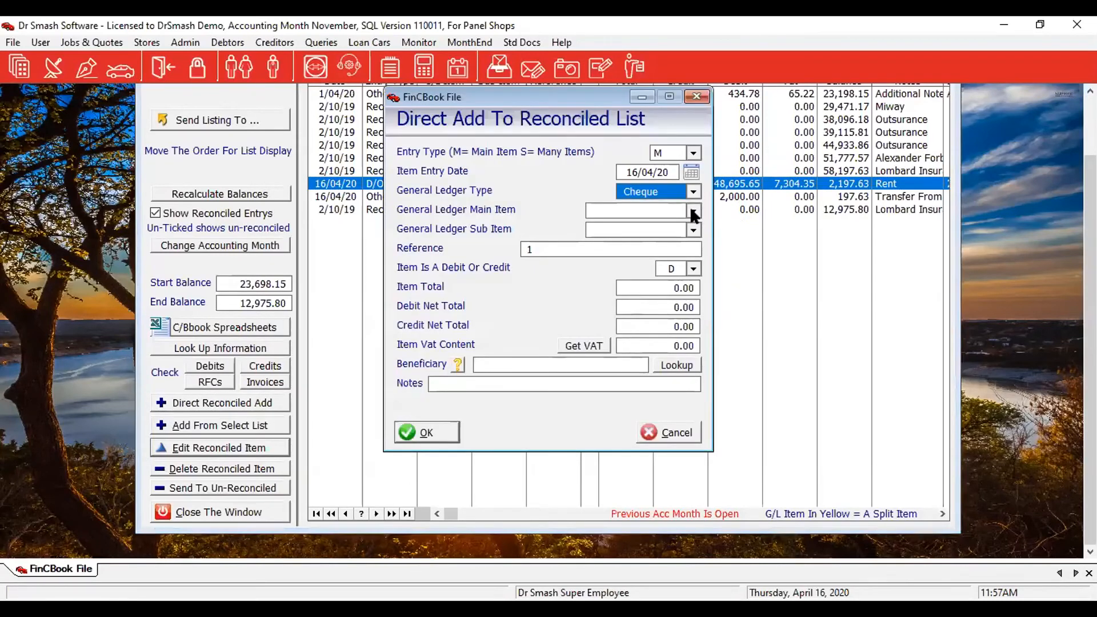
{"action": "left_click", "coordinate": [692, 210]}
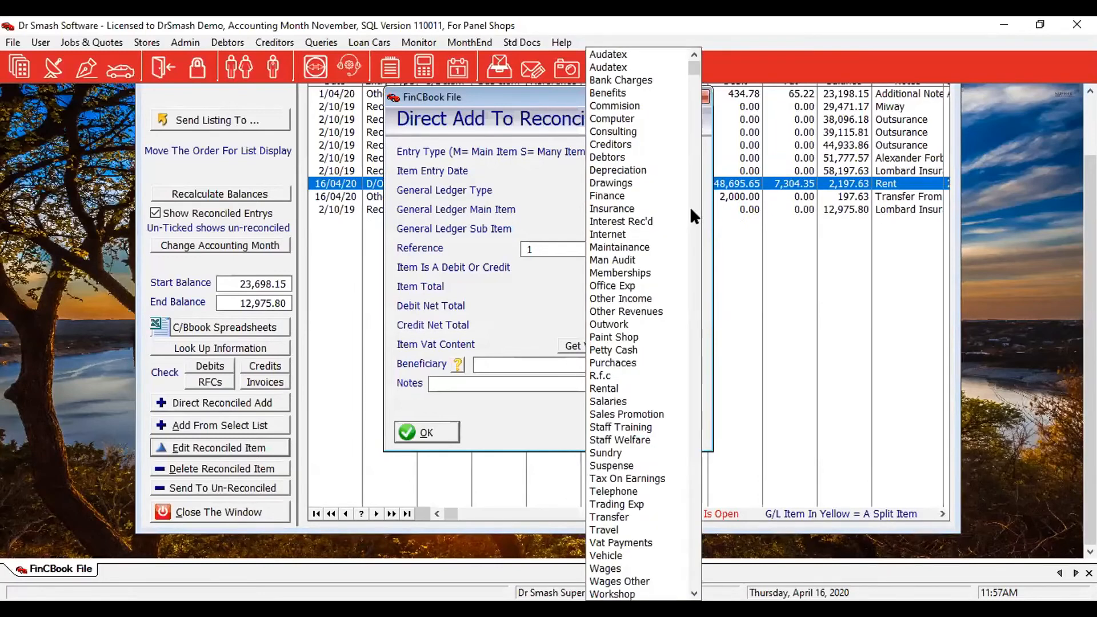
{"action": "left_click", "coordinate": [597, 145]}
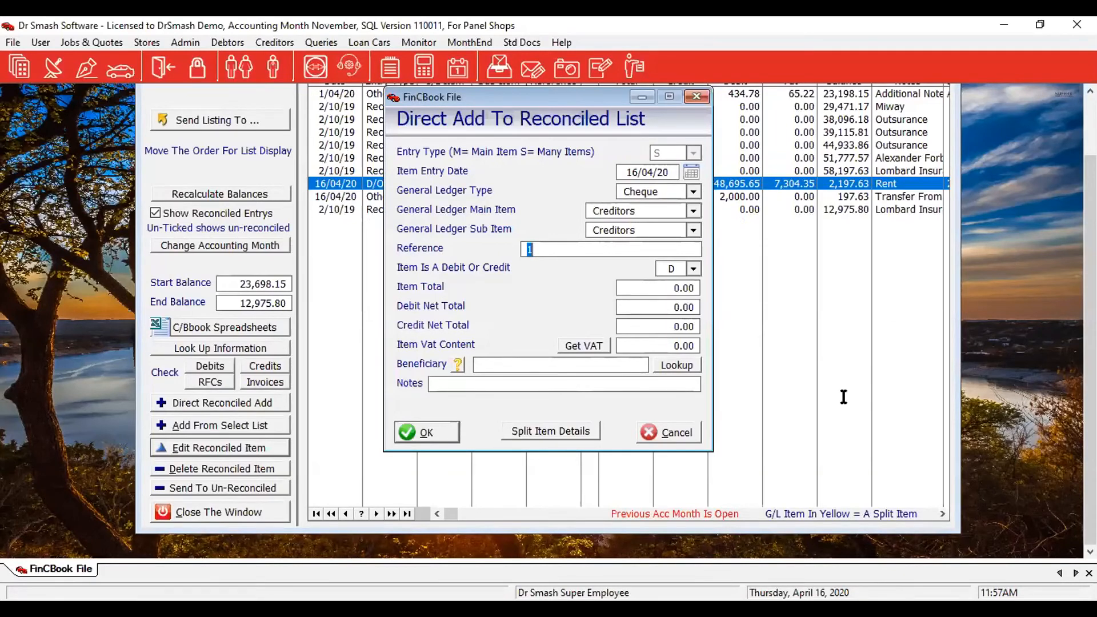
{"action": "key", "text": "Tab"}
{"action": "type", "text": "100000"}
{"action": "key", "text": "Tab"}
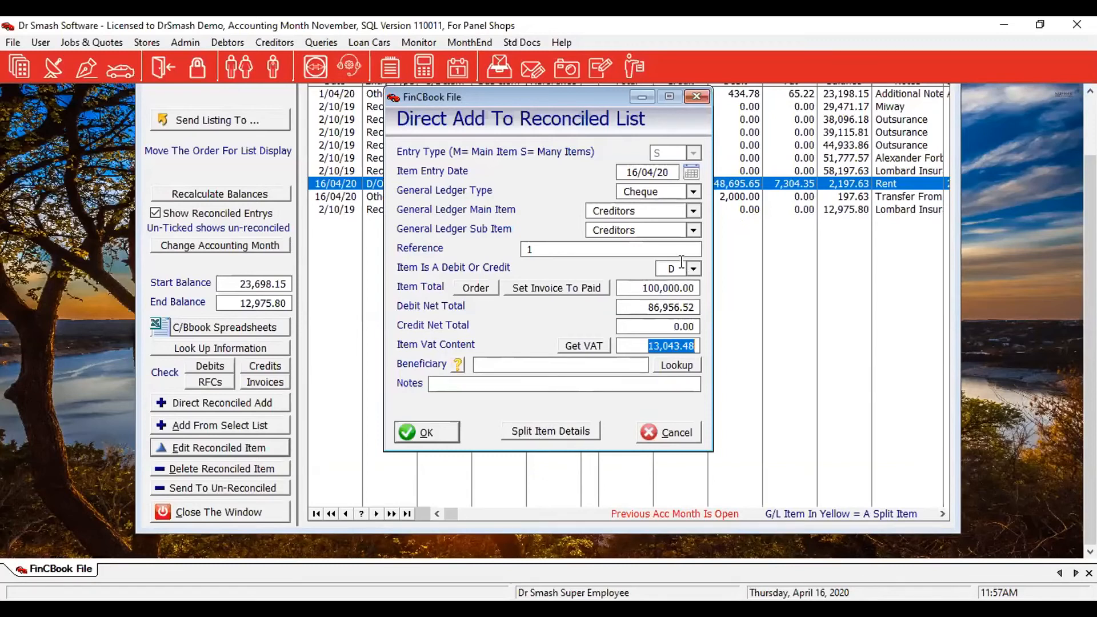
{"action": "left_click", "coordinate": [576, 434]}
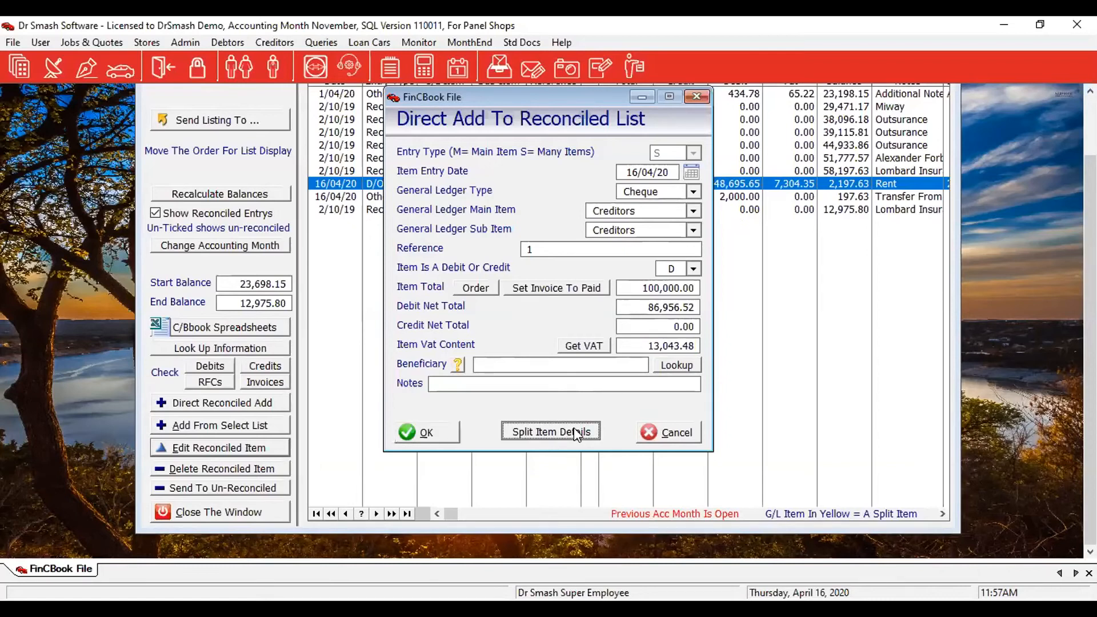
{"action": "left_click", "coordinate": [576, 434]}
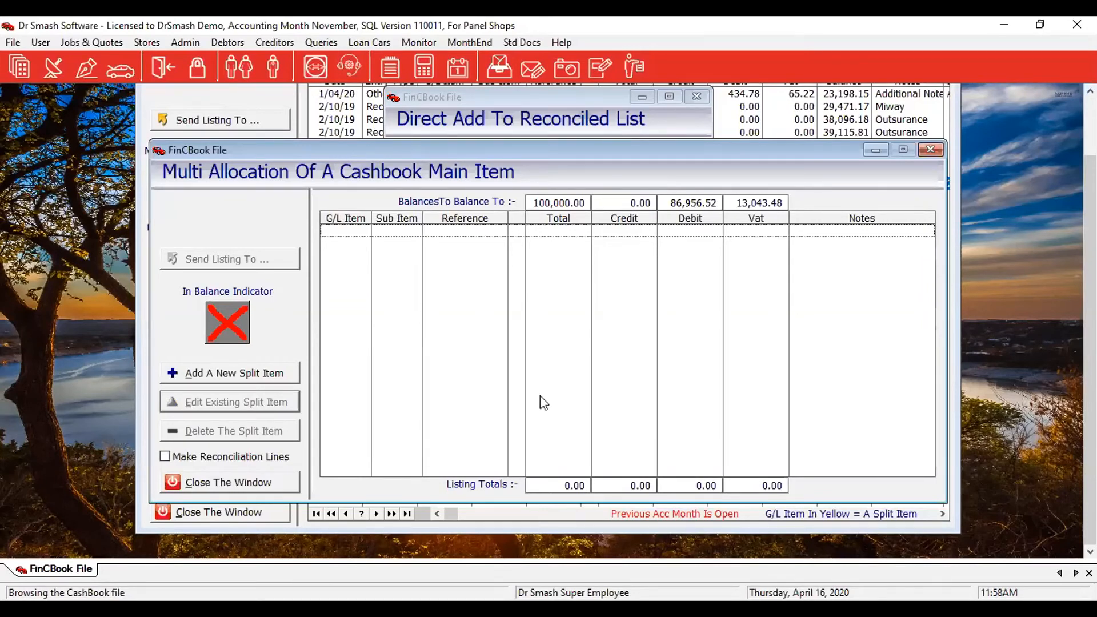
Add a new split line with Harman as the supplier.
{"action": "left_click", "coordinate": [193, 376]}
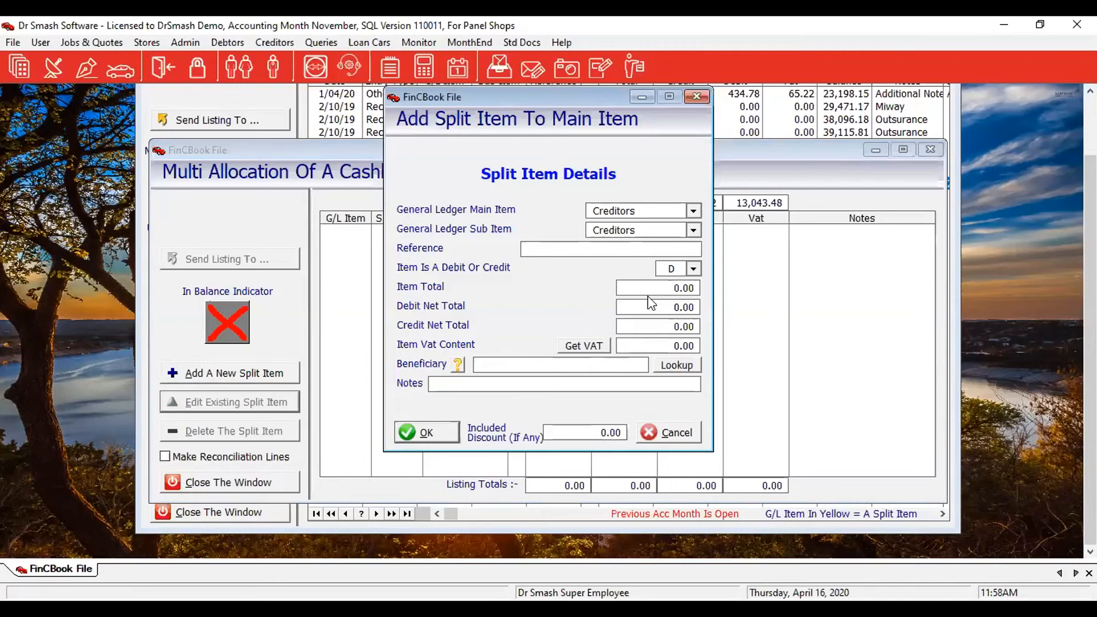
{"action": "left_click", "coordinate": [677, 366]}
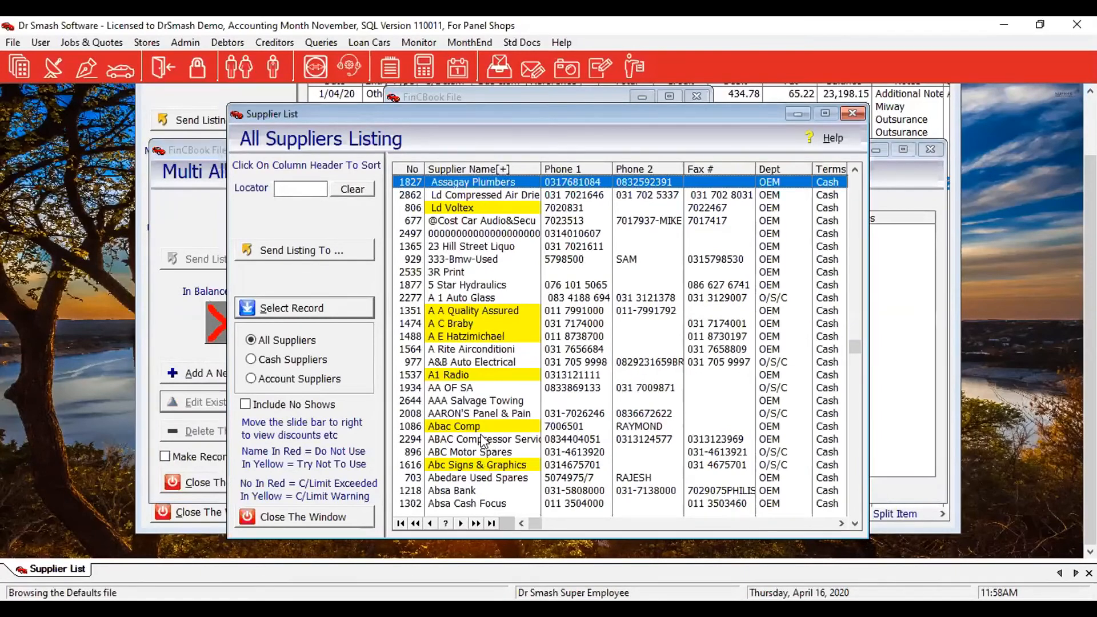
{"action": "type", "text": "ha"}
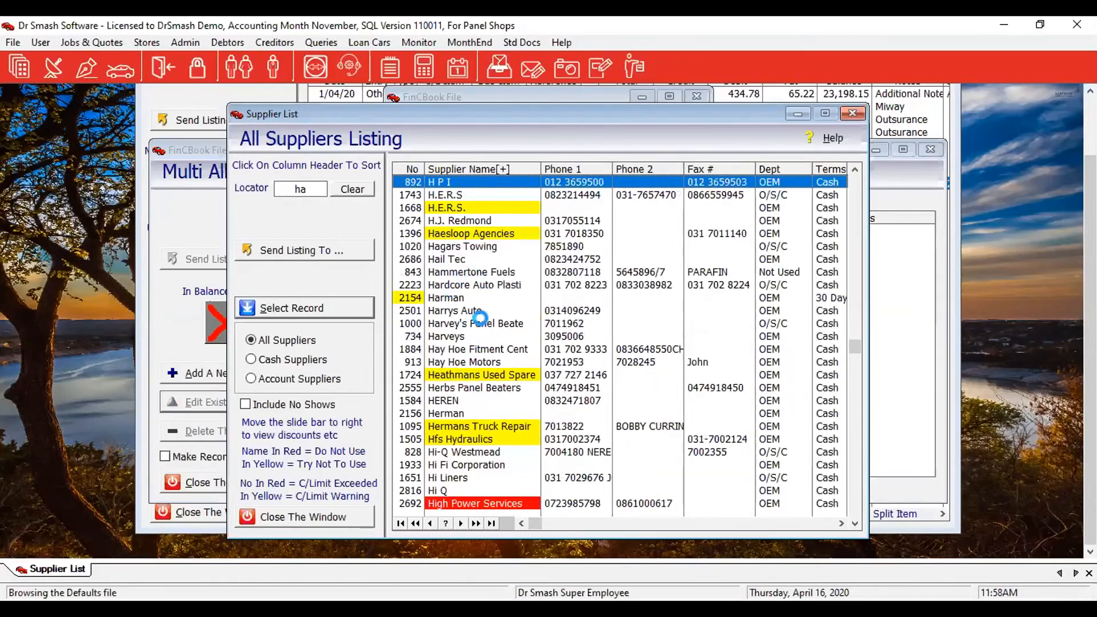
{"action": "type", "text": "r"}
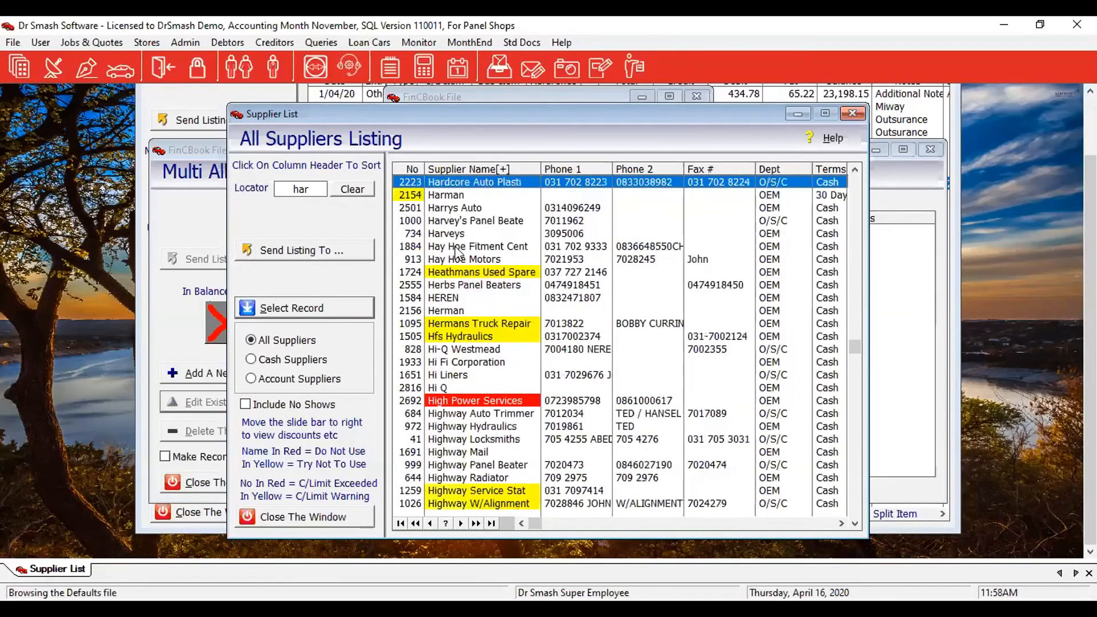
{"action": "left_click", "coordinate": [446, 195]}
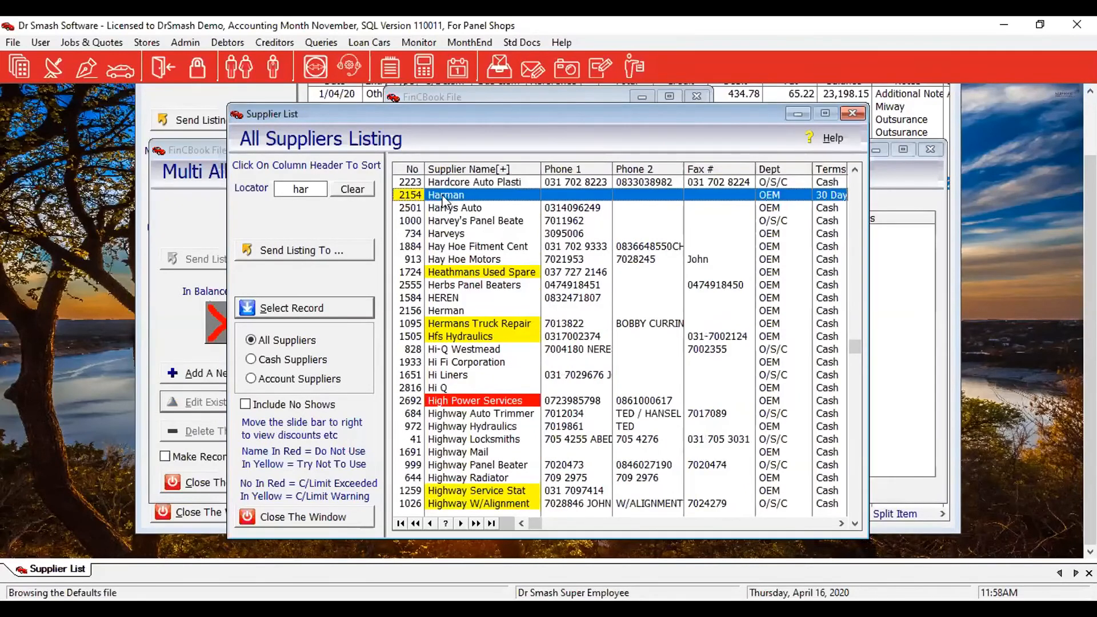
{"action": "left_click", "coordinate": [276, 309]}
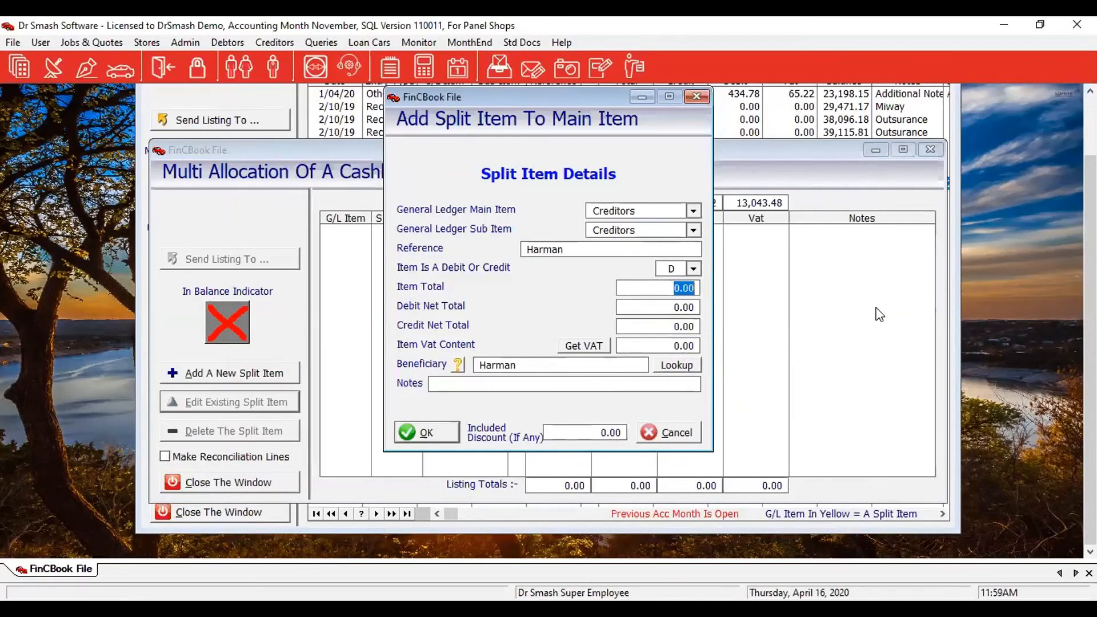
Give the Harman line a 6,000.00 item total and 235.00 included discount, and save it.
{"action": "type", "text": "6000"}
{"action": "key", "text": "Tab"}
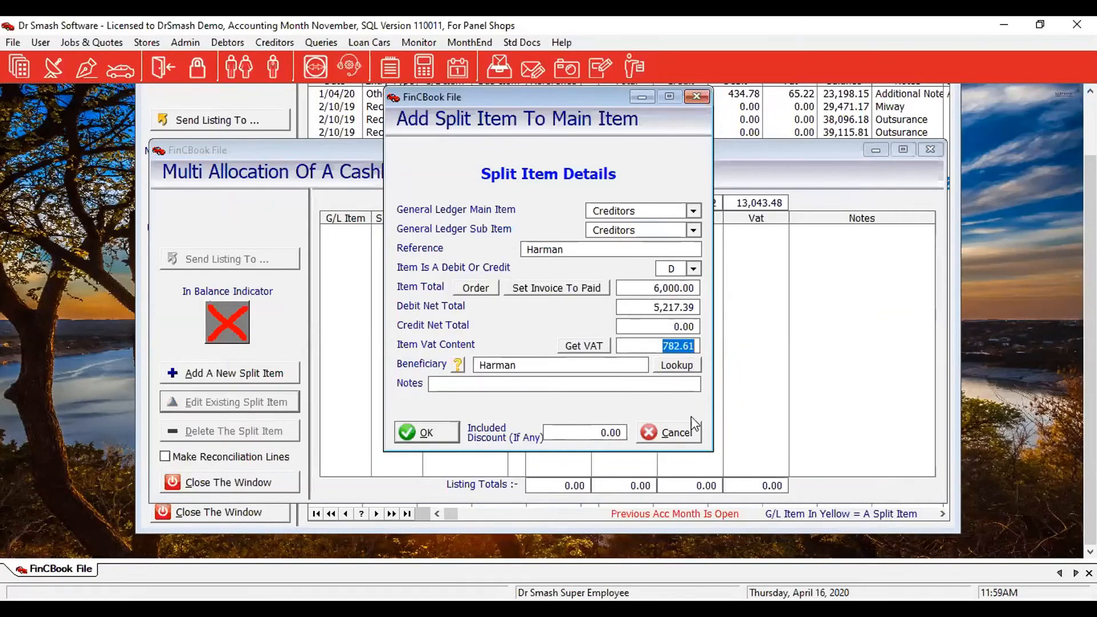
{"action": "left_click", "coordinate": [554, 433]}
{"action": "left_click_drag", "start_coordinate": [601, 433], "coordinate": [625, 433]}
{"action": "type", "text": "235."}
{"action": "key", "text": "Tab"}
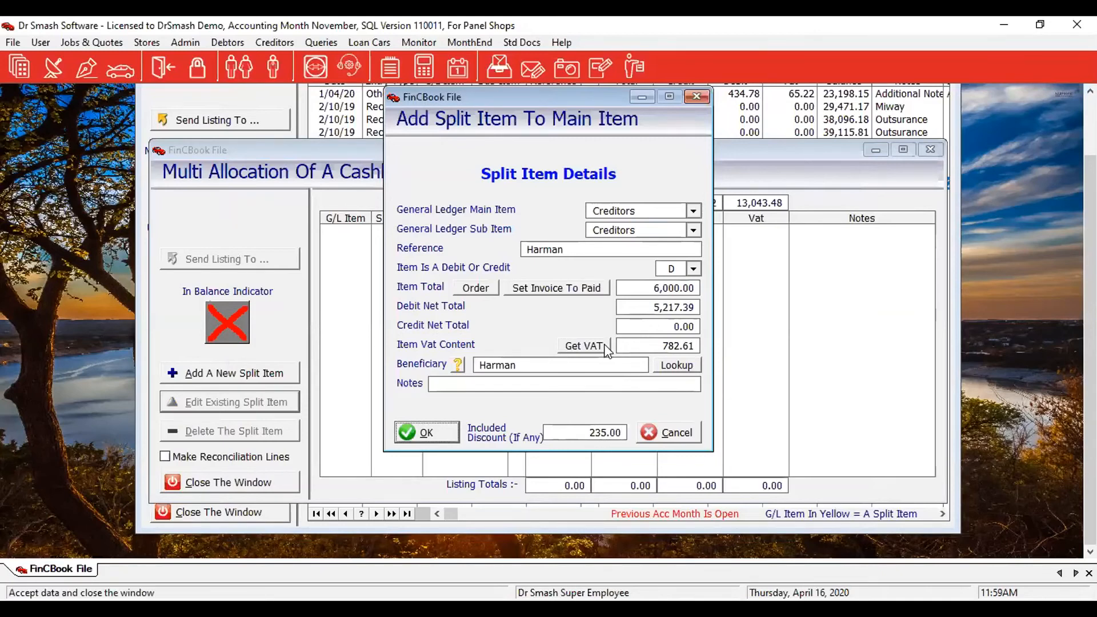
{"action": "left_click", "coordinate": [432, 437]}
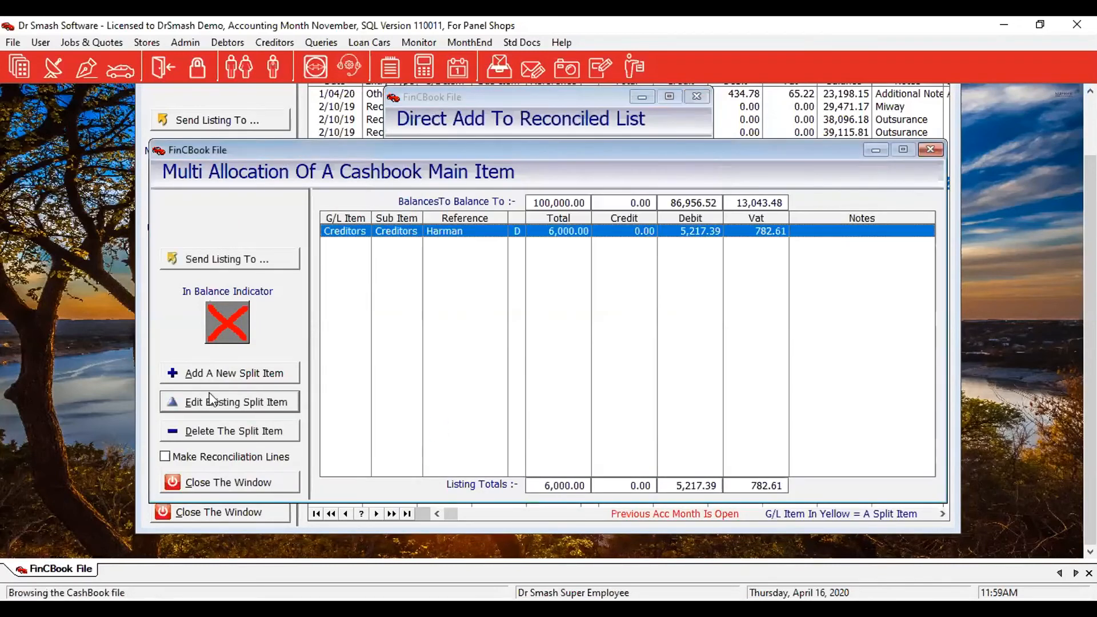
Add another split line with account supplier LD Capital Auto Parts as beneficiary.
{"action": "left_click", "coordinate": [194, 373]}
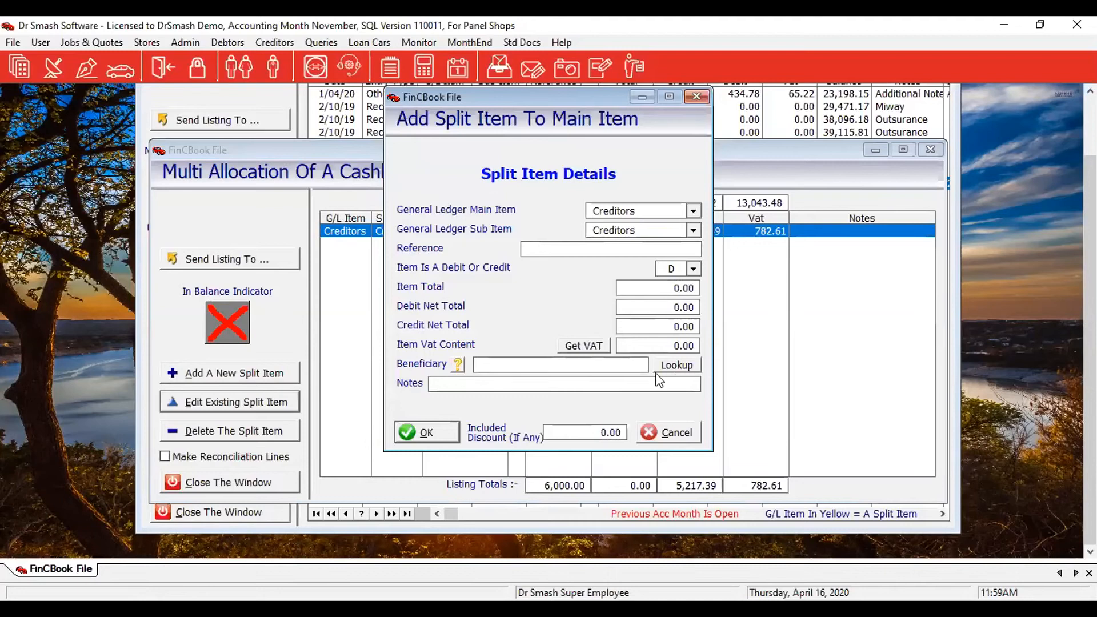
{"action": "left_click", "coordinate": [680, 365]}
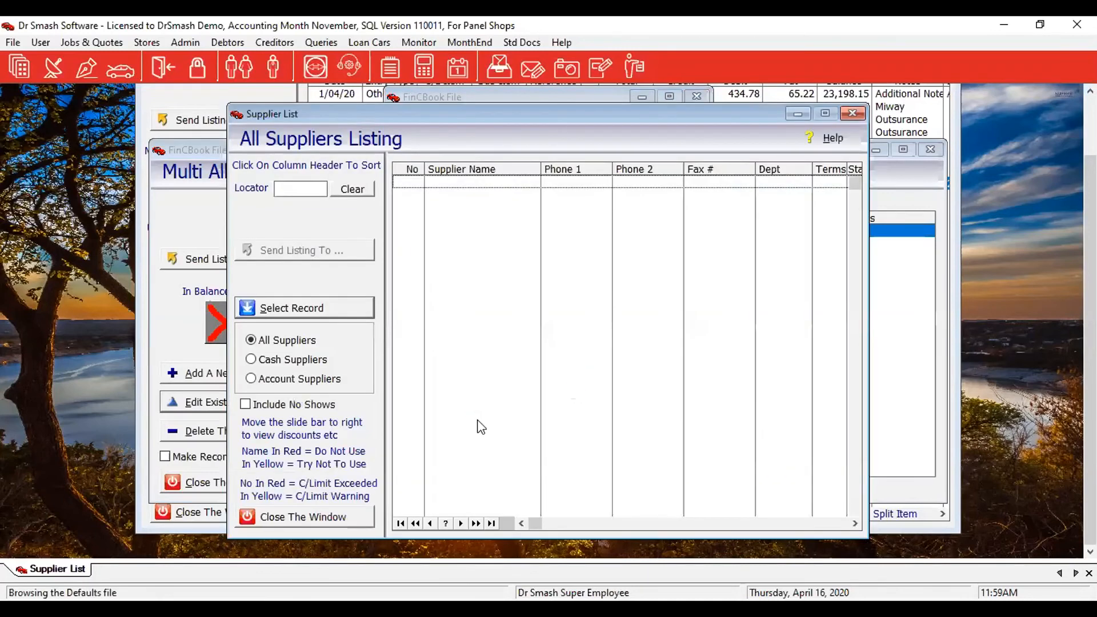
{"action": "left_click", "coordinate": [251, 379]}
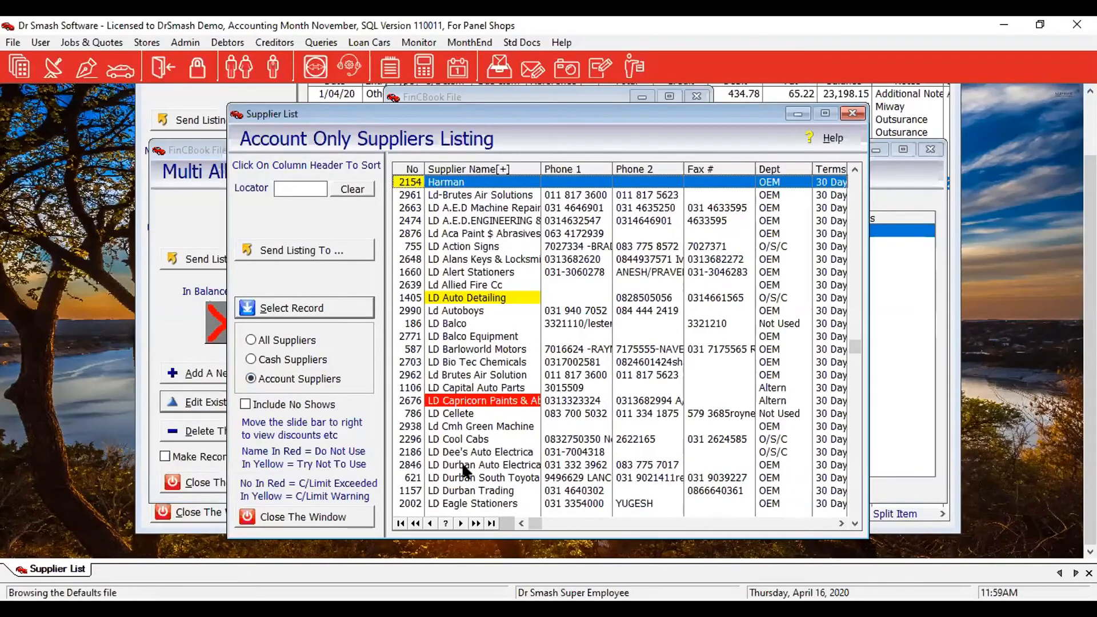
{"action": "left_click", "coordinate": [445, 325]}
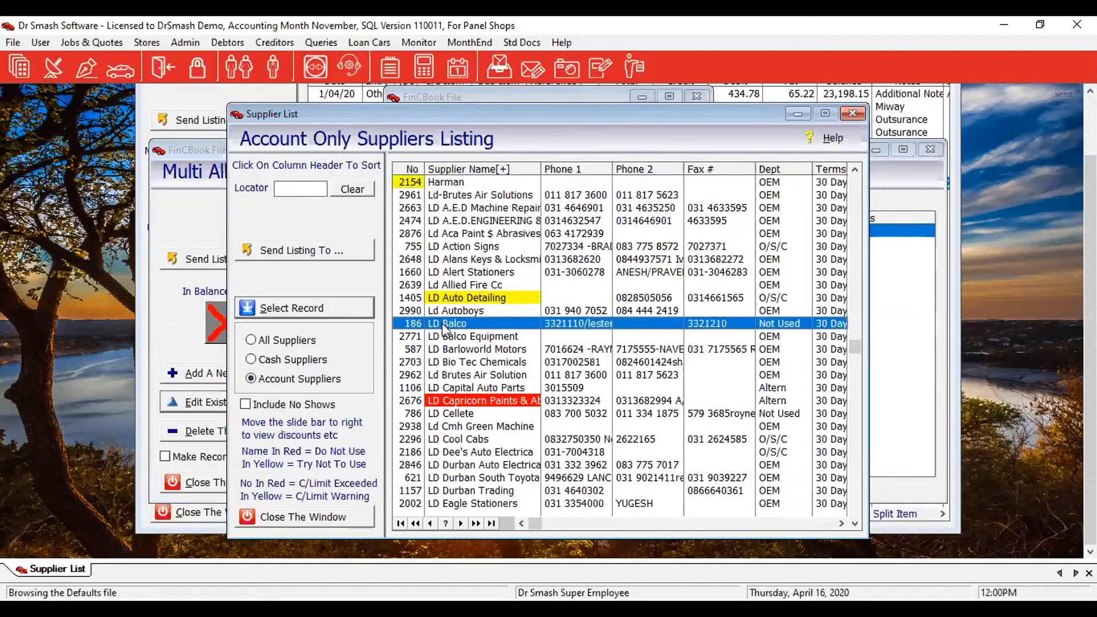
{"action": "left_click", "coordinate": [493, 389]}
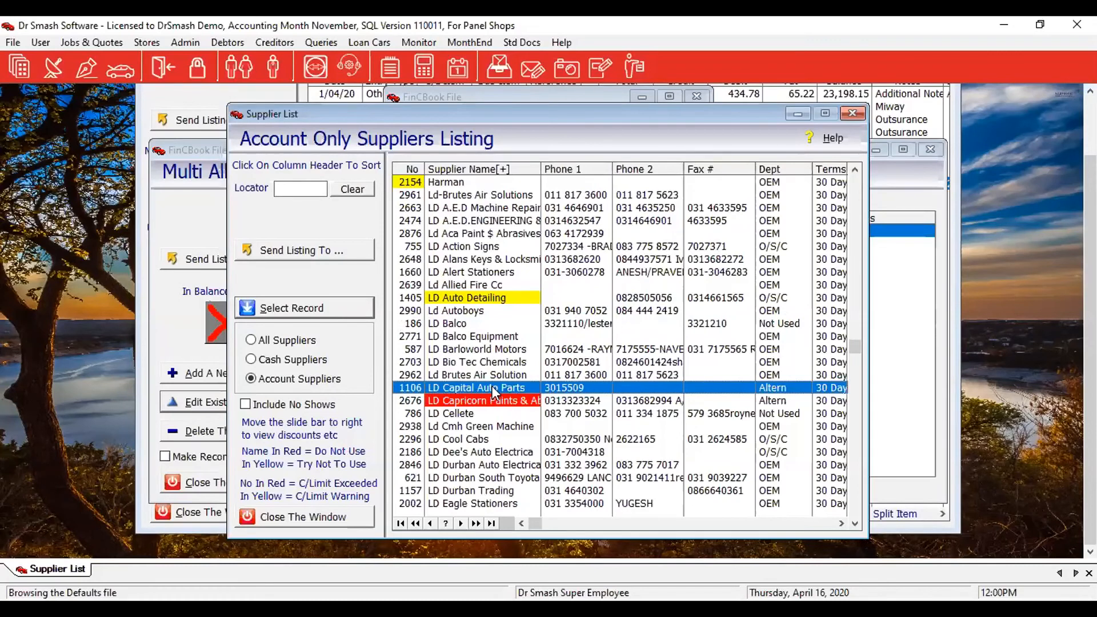
{"action": "double_click", "coordinate": [492, 388]}
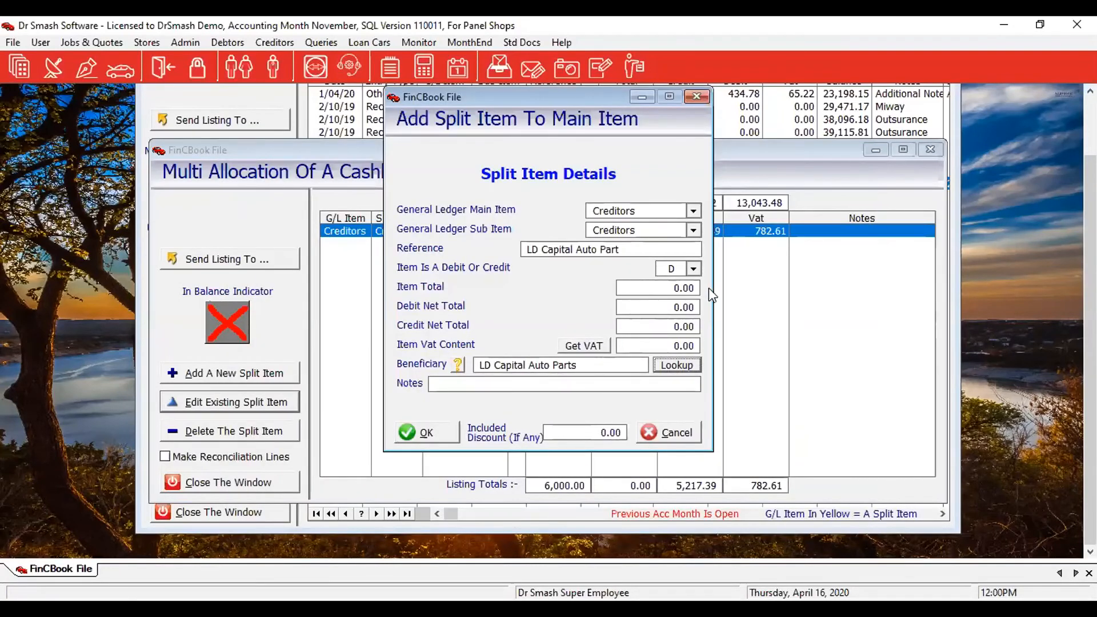
Give the LD Capital Auto Parts line a 4,000 item total and 600.00 discount, and save it.
{"action": "left_click", "coordinate": [667, 288]}
{"action": "type", "text": "4"}
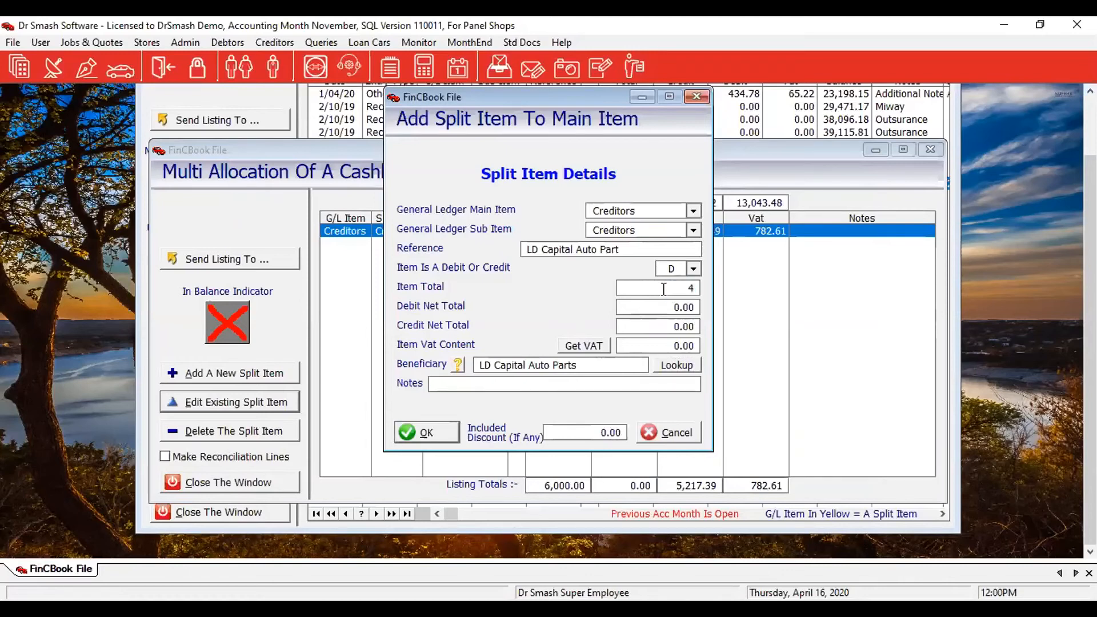
{"action": "type", "text": ",00000"}
{"action": "key", "text": "Tab"}
{"action": "left_click", "coordinate": [592, 433]}
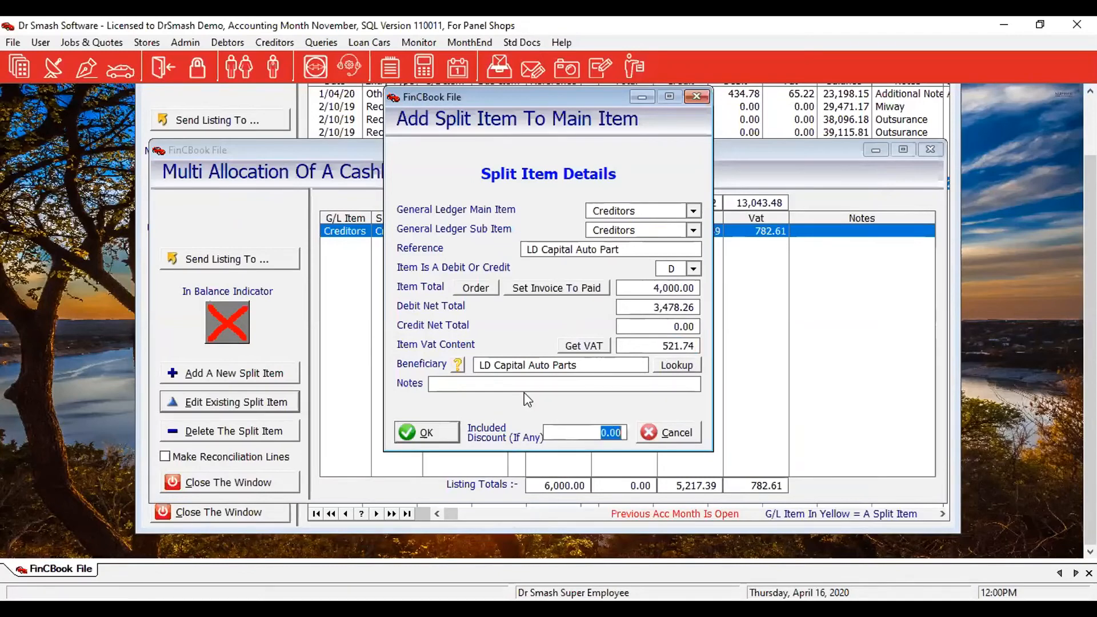
{"action": "type", "text": "600"}
{"action": "left_click", "coordinate": [445, 433]}
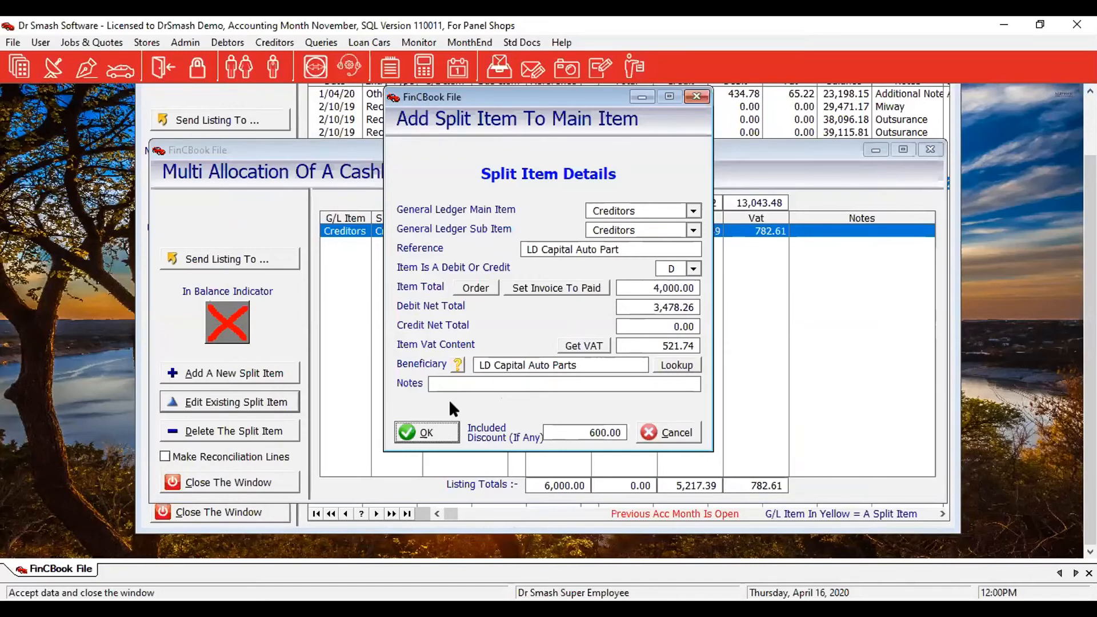
{"action": "key", "text": "Return"}
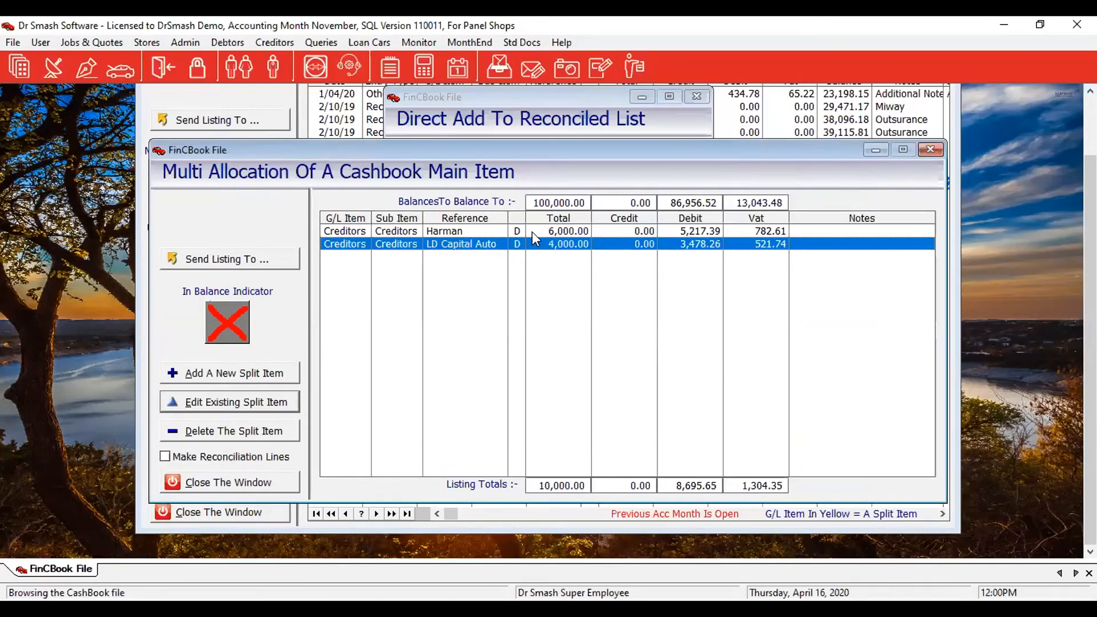
Add a 90,000 LD Balco split line, bringing the allocations to a balanced 100,000.00.
{"action": "left_click", "coordinate": [202, 377]}
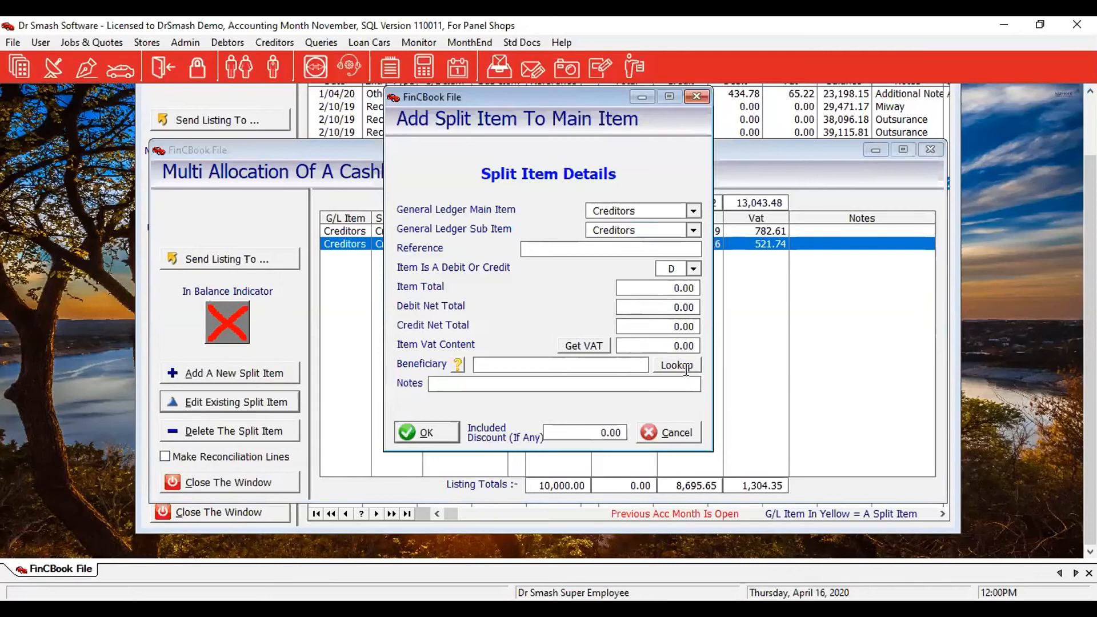
{"action": "left_click", "coordinate": [686, 367]}
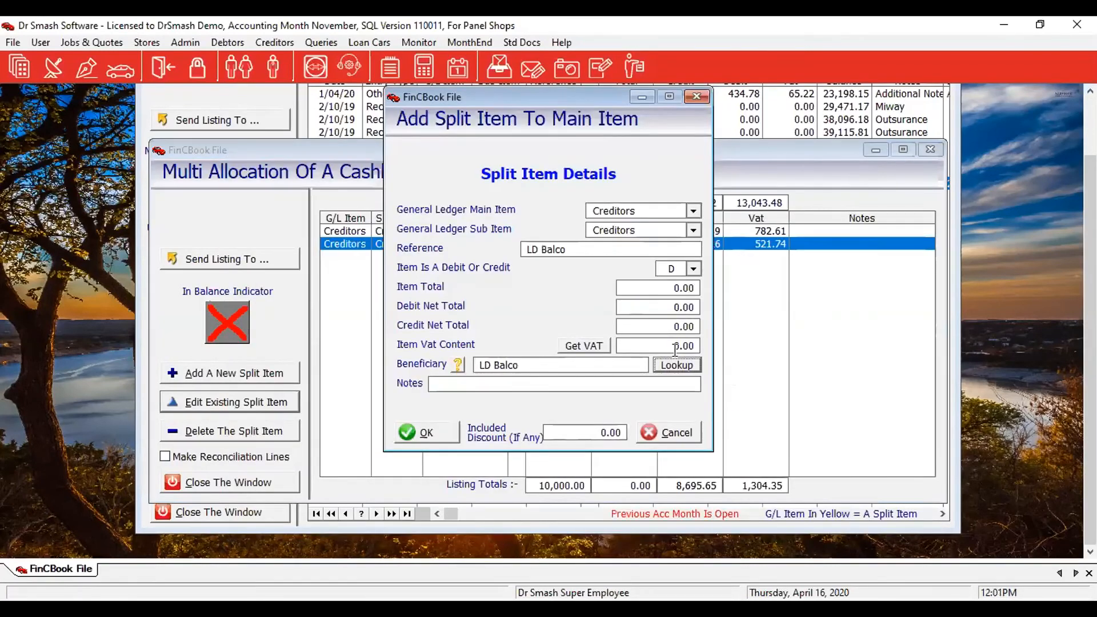
{"action": "type", "text": "9"}
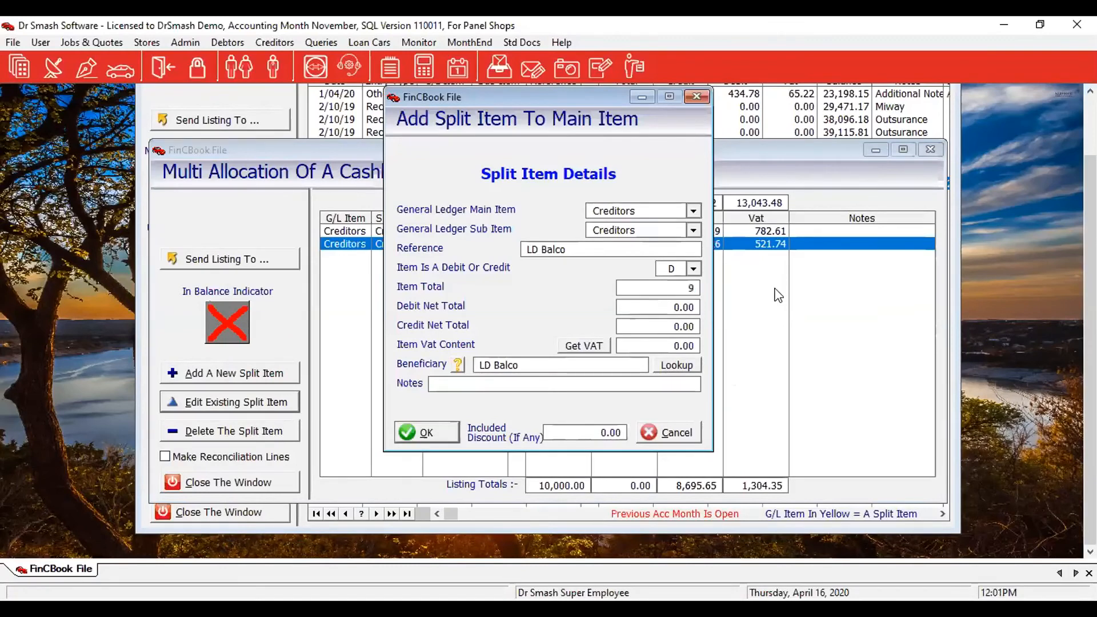
{"action": "type", "text": "0,00000"}
{"action": "left_click", "coordinate": [425, 432]}
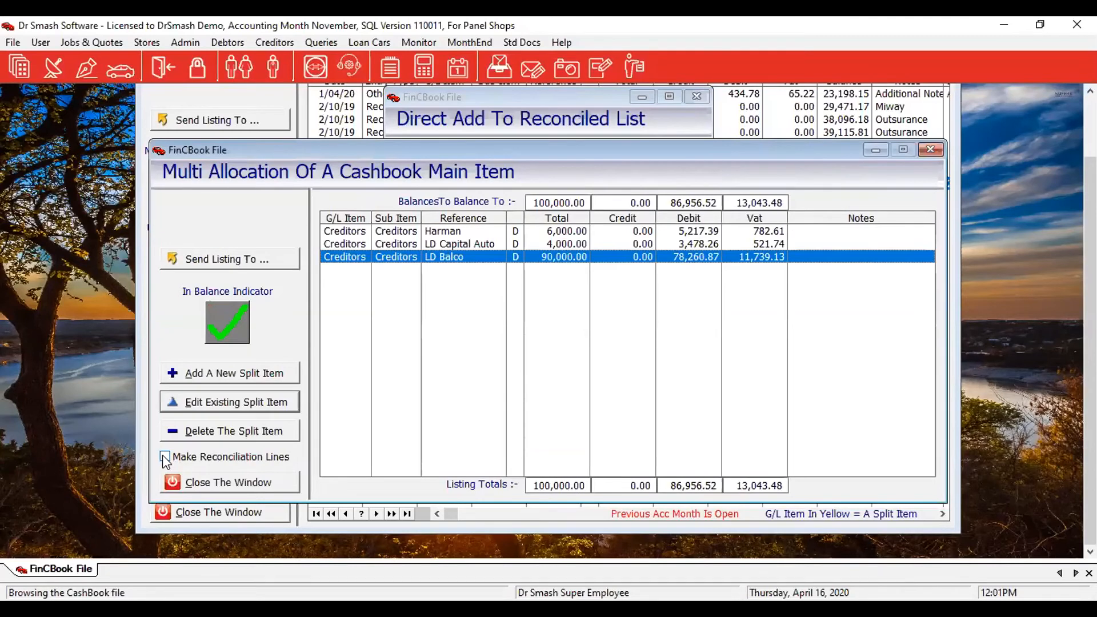
Enable Make Reconciliation Lines, close the multi-allocation window, and accept the split cheque entry.
{"action": "left_click", "coordinate": [229, 456]}
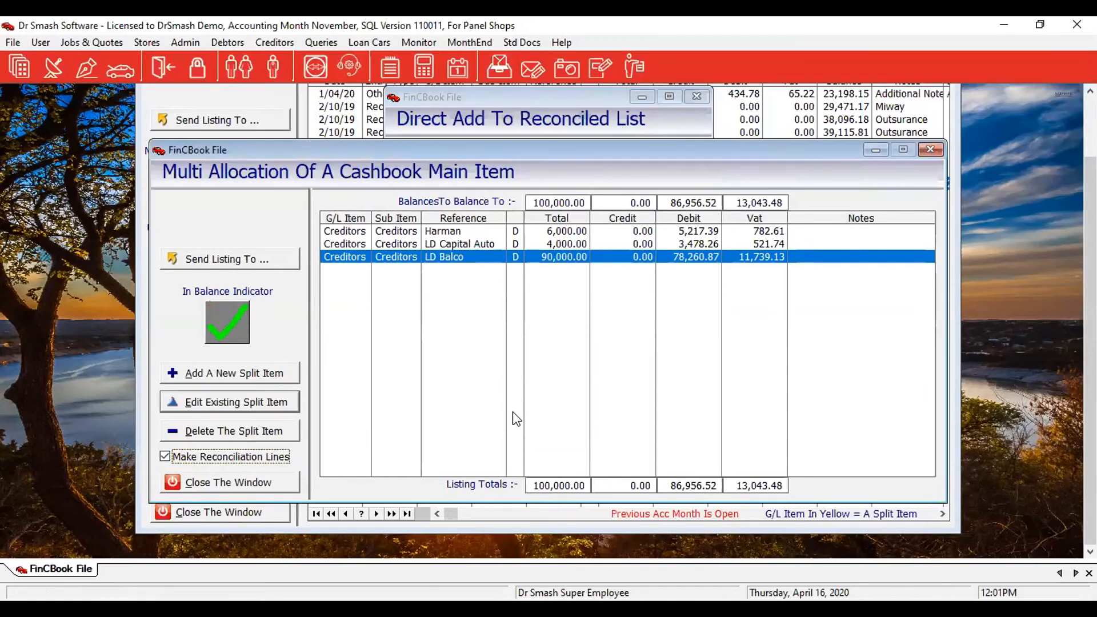
{"action": "left_click", "coordinate": [271, 486]}
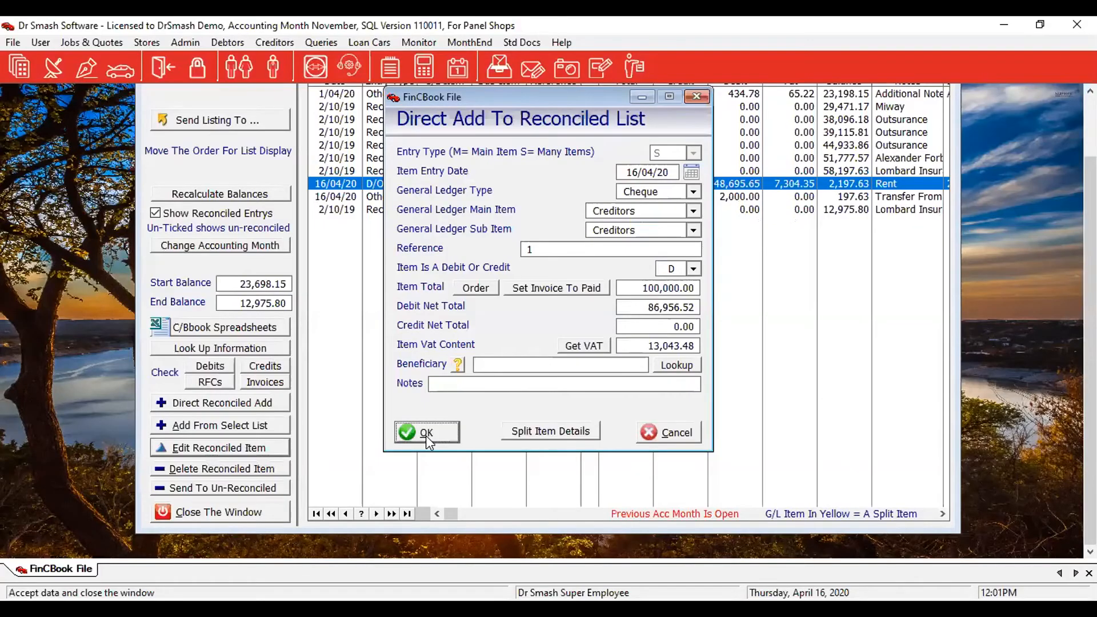
{"action": "left_click", "coordinate": [427, 435]}
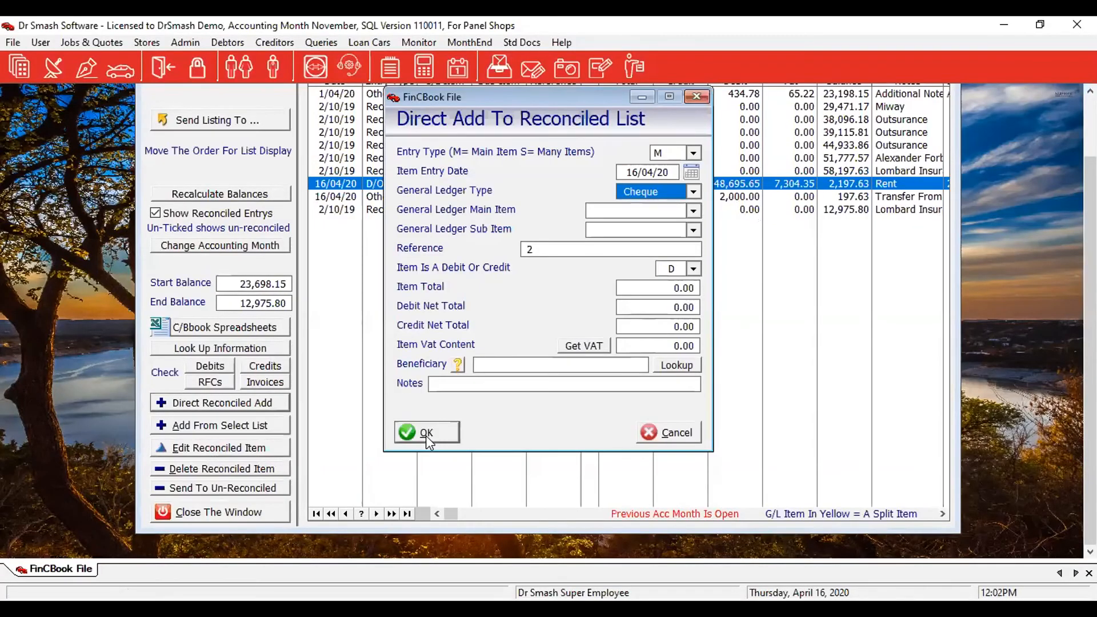
Cancel the blank entry form, set the Nedbank end balance to -87,024.20, and close the reconciled cash book.
{"action": "left_click", "coordinate": [675, 435]}
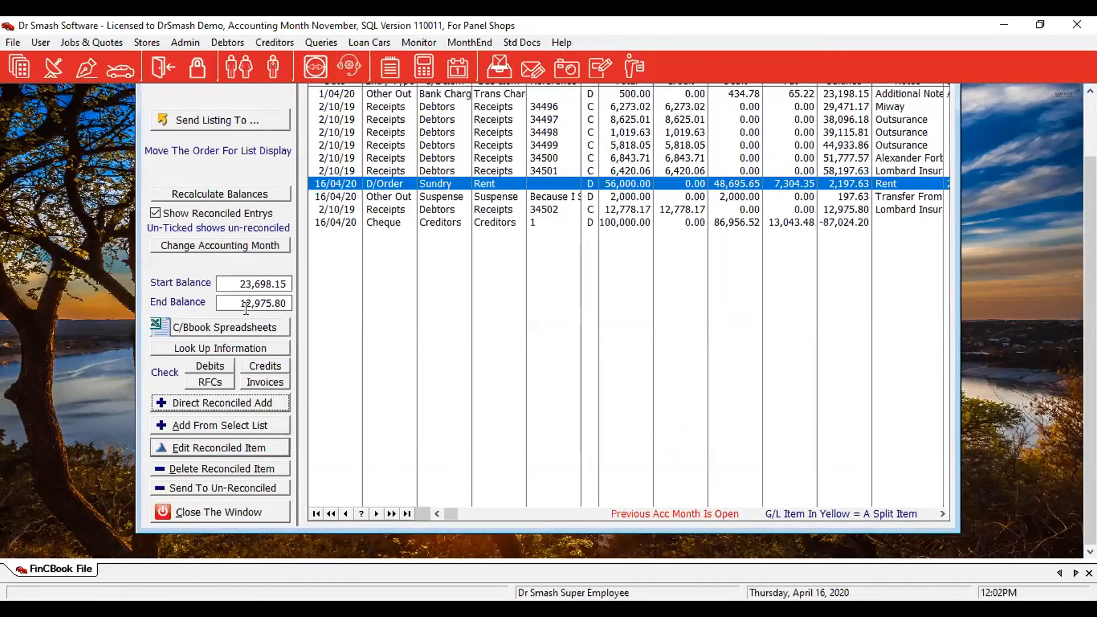
{"action": "left_click", "coordinate": [250, 303]}
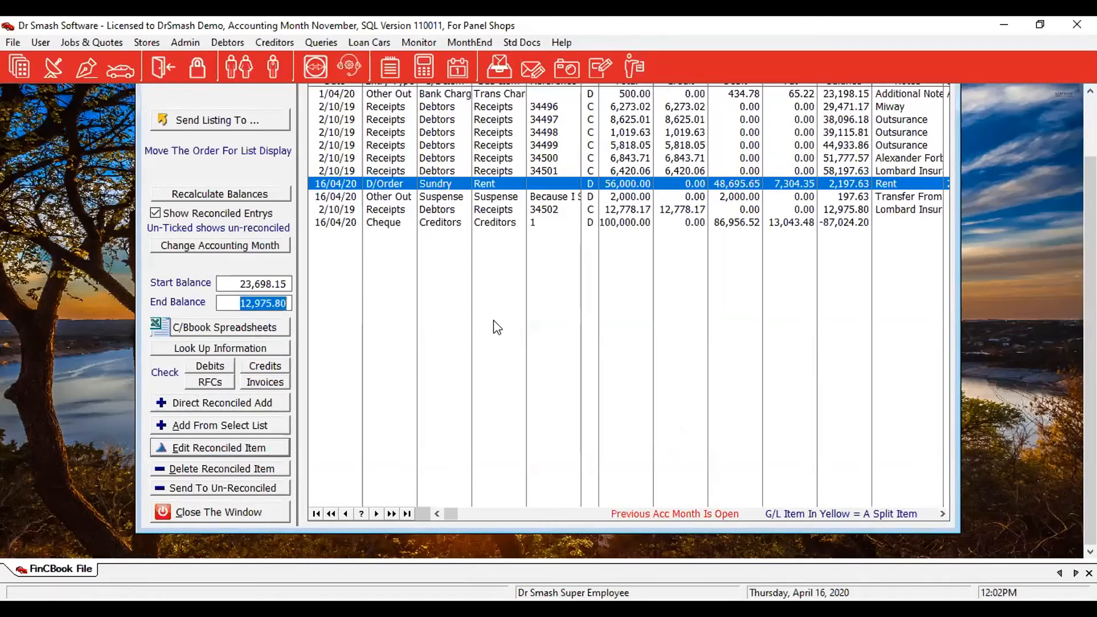
{"action": "type", "text": "-8"}
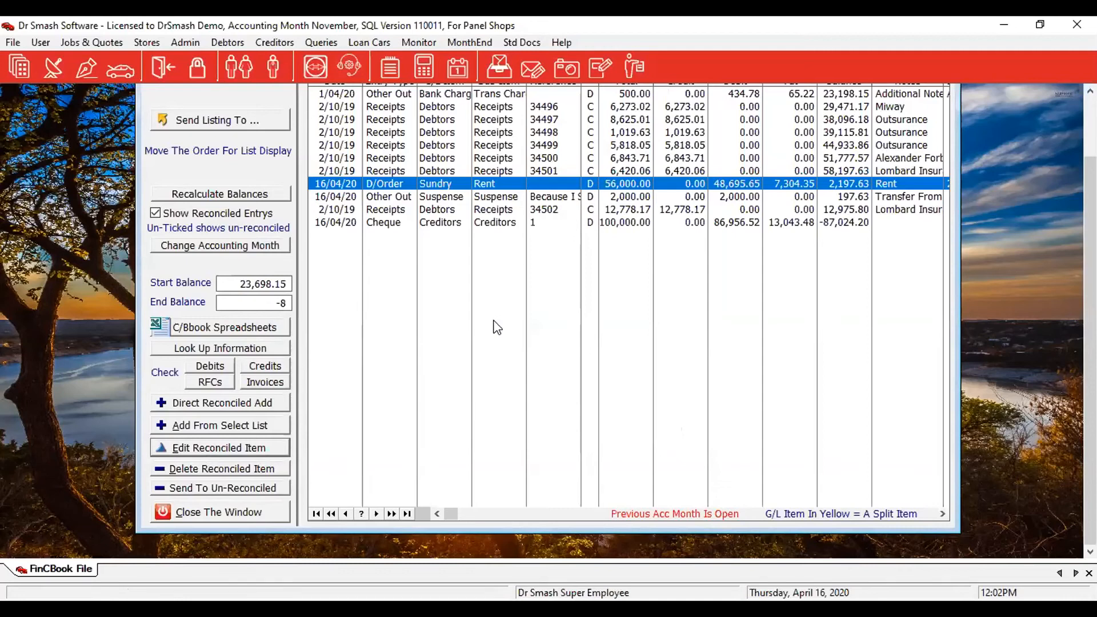
{"action": "type", "text": "7,024.20"}
{"action": "key", "text": "Return"}
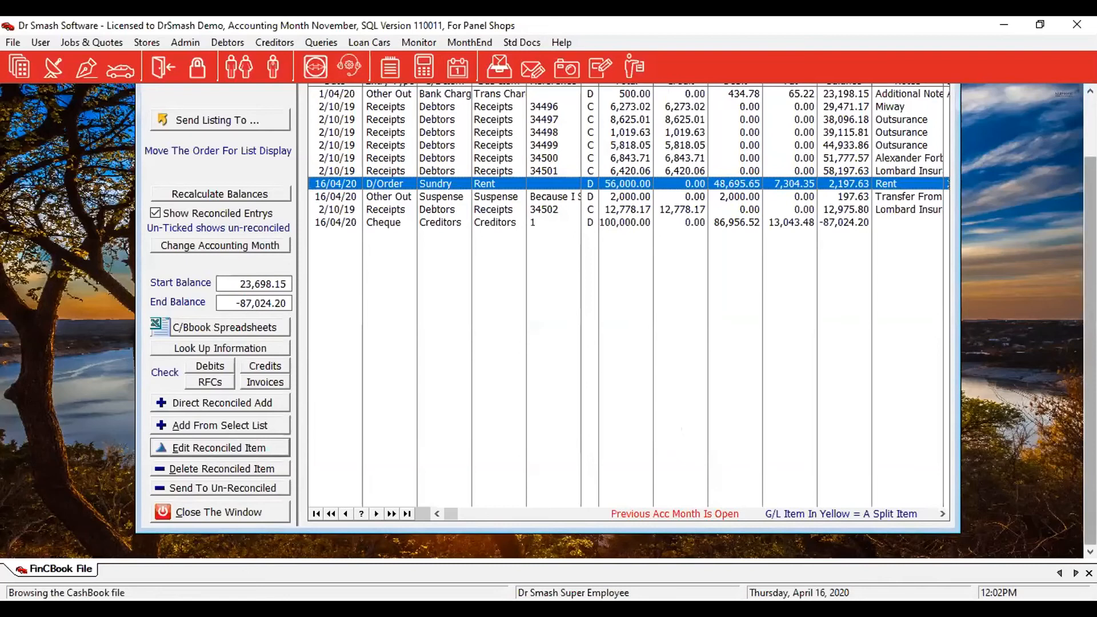
{"action": "left_click_drag", "start_coordinate": [1089, 320], "coordinate": [1090, 293]}
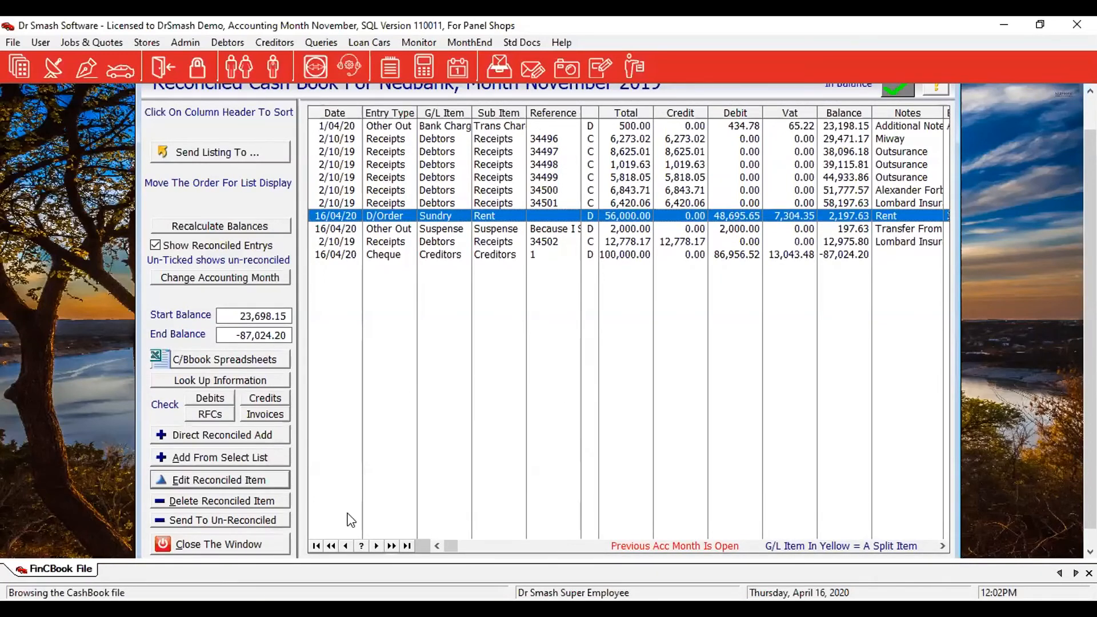
{"action": "left_click", "coordinate": [265, 555]}
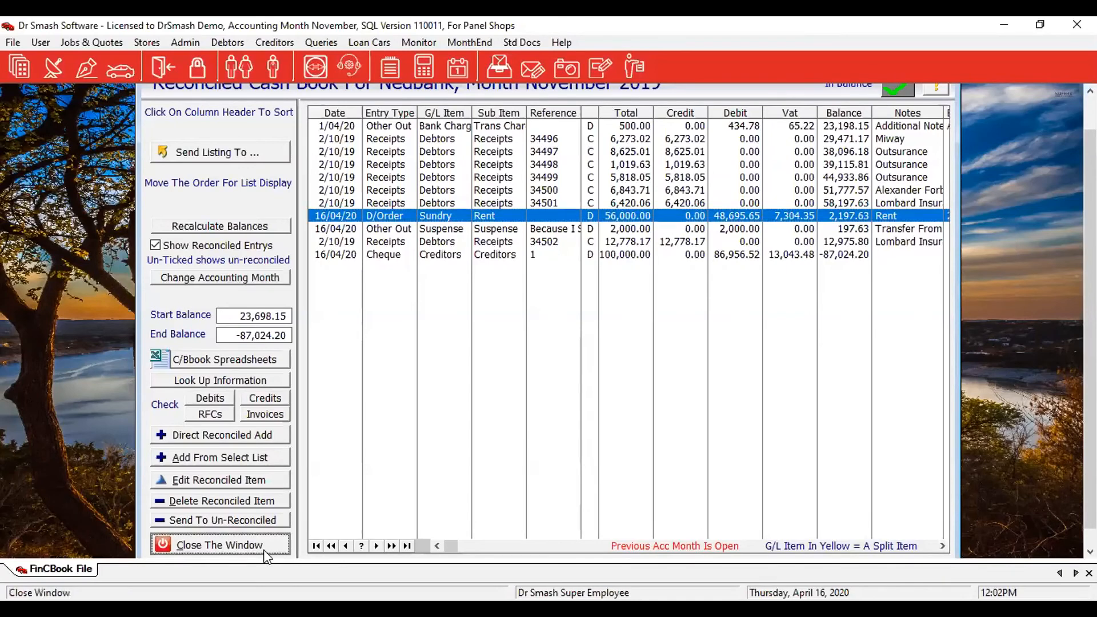
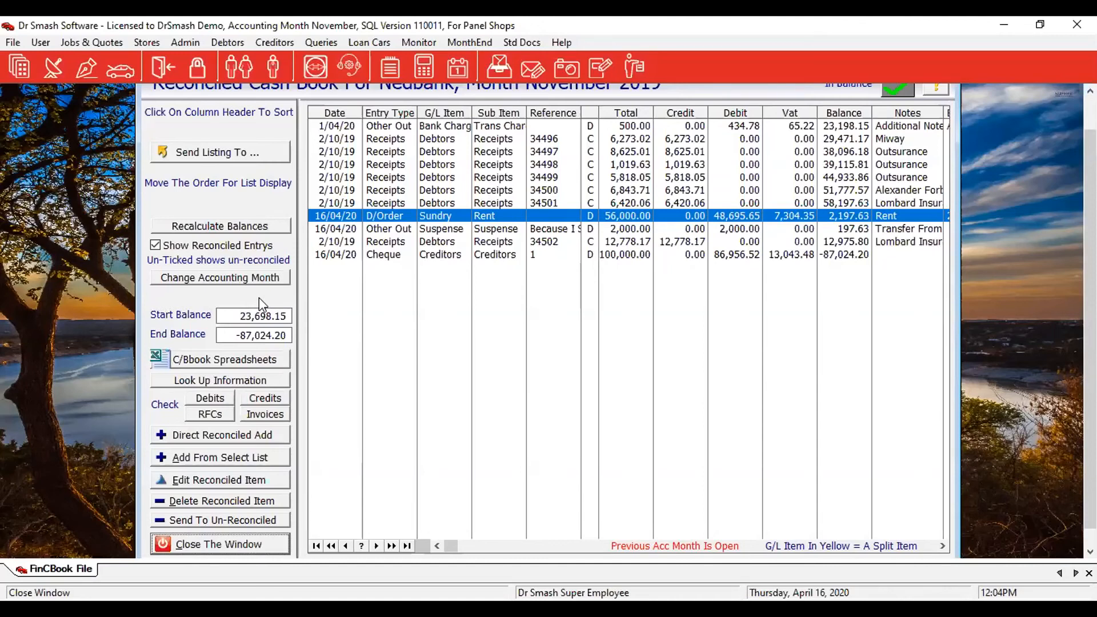
Close the reconciled Nedbank cash book to return to the banks and charts list.
{"action": "left_click", "coordinate": [214, 546]}
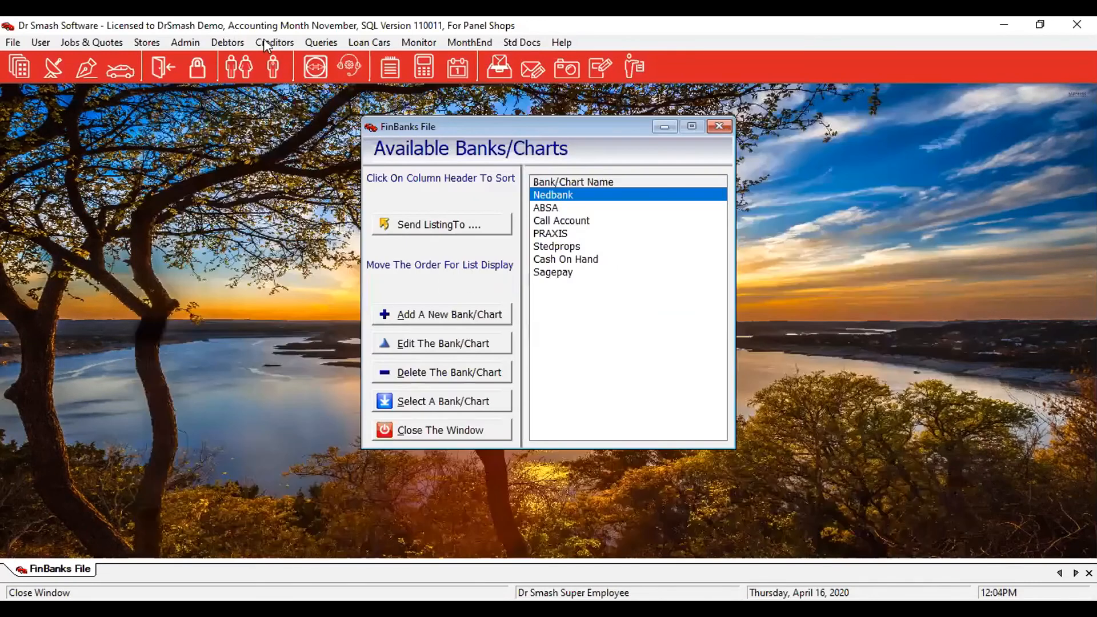
{"action": "left_click", "coordinate": [276, 43]}
Reconcile Harman's October creditors statement to a 0.00 difference and save the recon.
{"action": "left_click", "coordinate": [292, 75]}
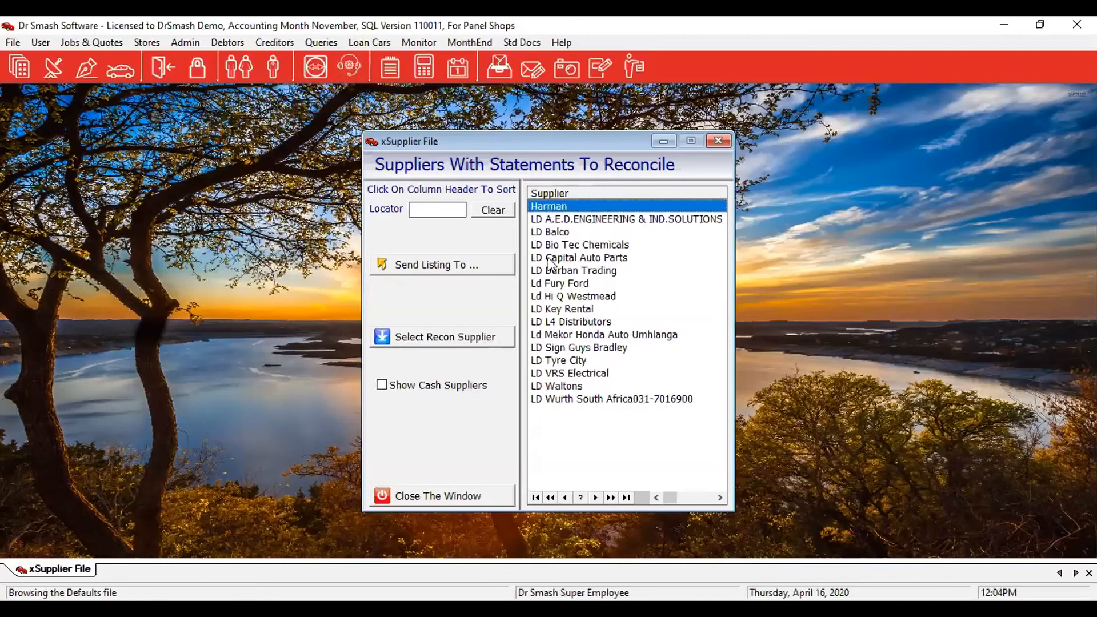
{"action": "left_click", "coordinate": [445, 343]}
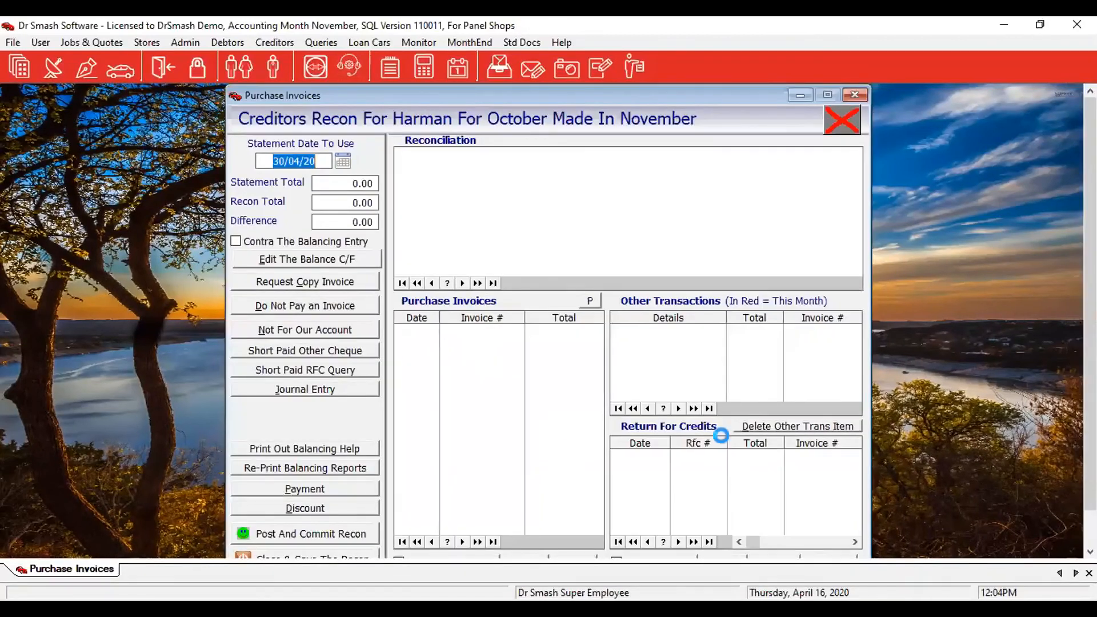
{"action": "left_click", "coordinate": [306, 259]}
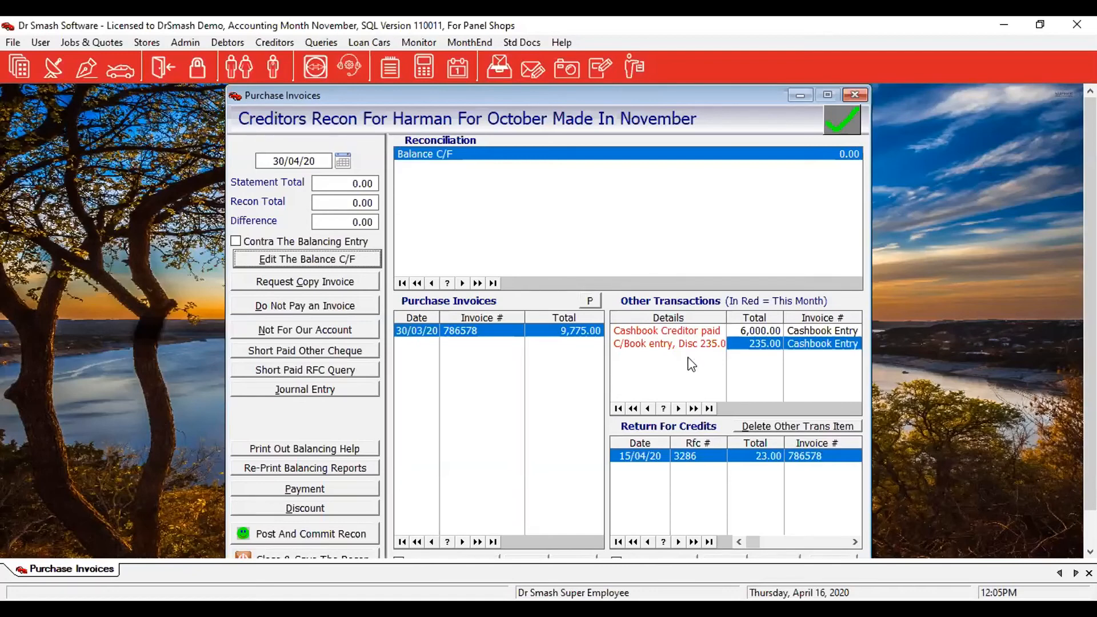
{"action": "left_click", "coordinate": [282, 555]}
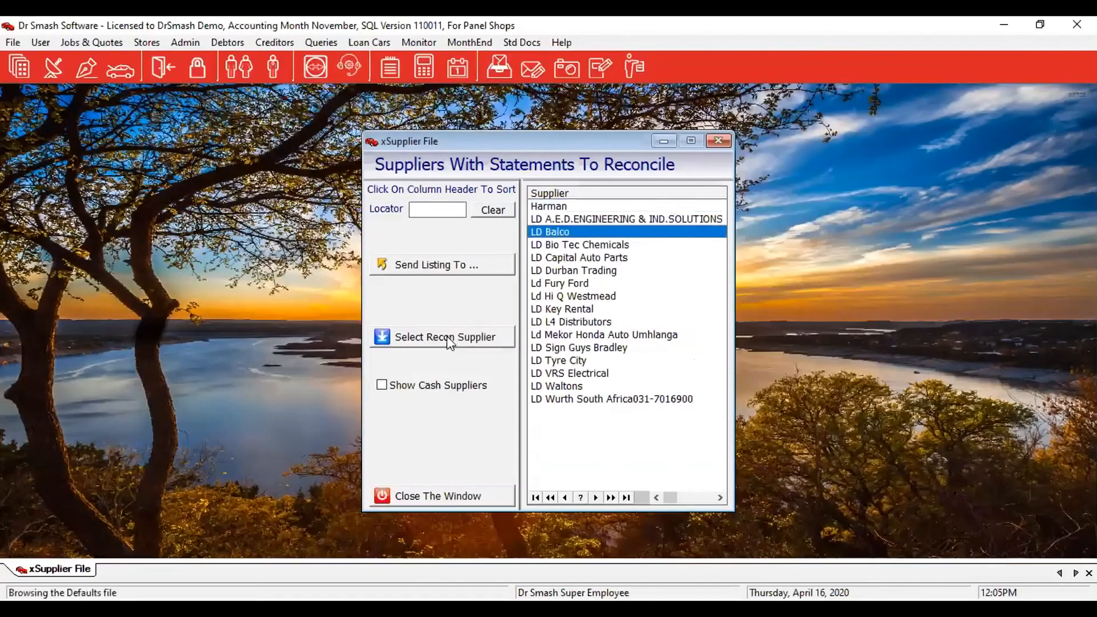
Review LD Balco's 31/10/19 statement reconciliation and close and save it.
{"action": "left_click", "coordinate": [447, 335]}
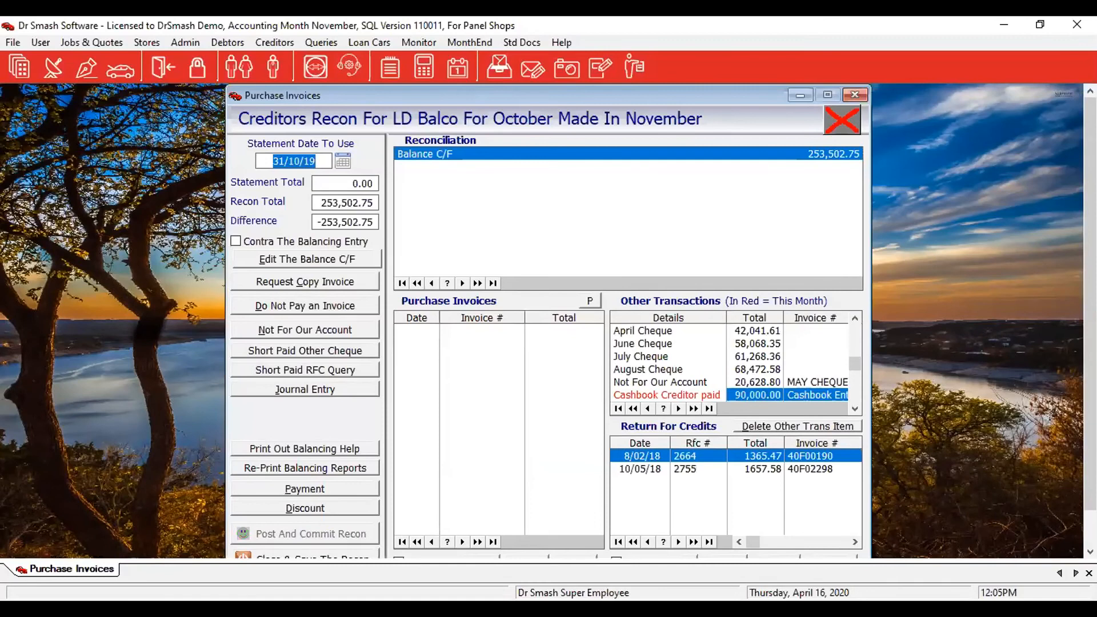
{"action": "key", "text": "Tab"}
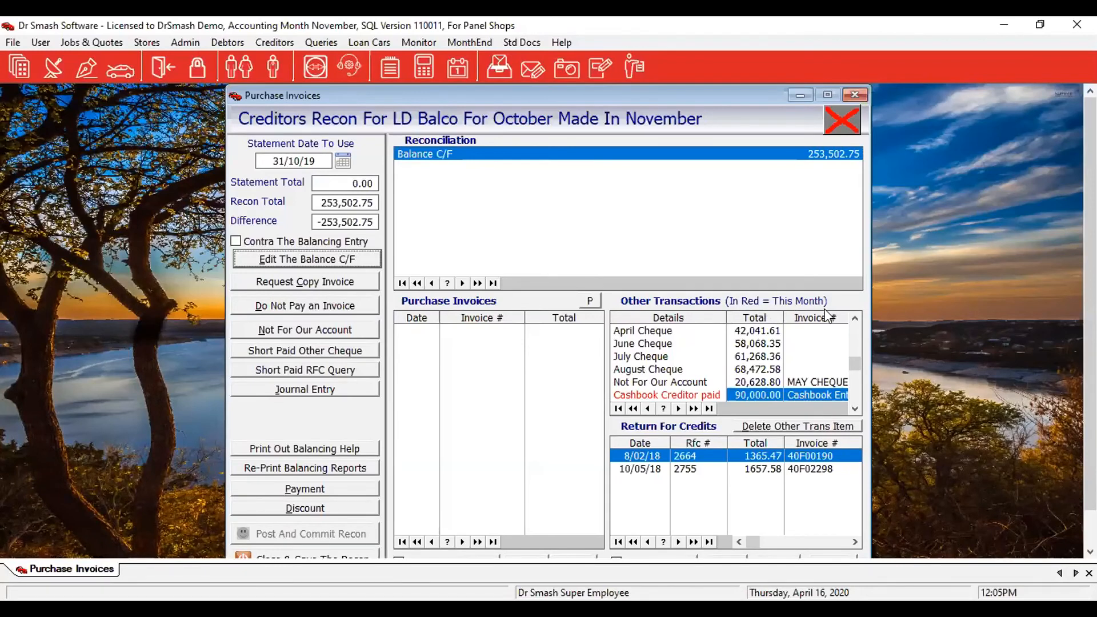
{"action": "left_click_drag", "start_coordinate": [1090, 302], "coordinate": [1090, 341]}
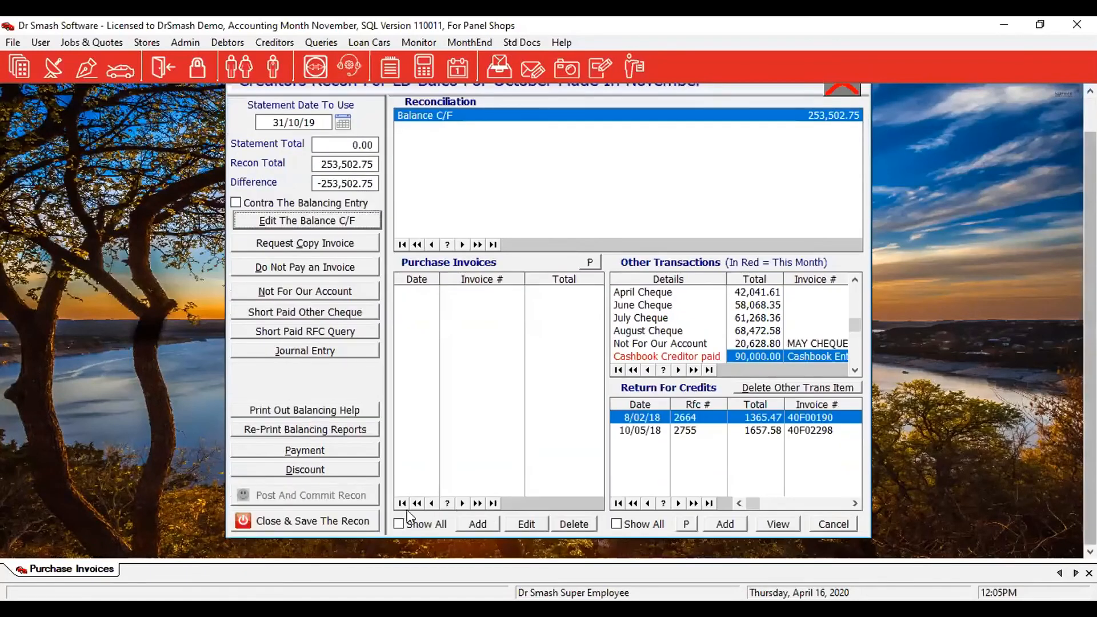
{"action": "left_click", "coordinate": [357, 521]}
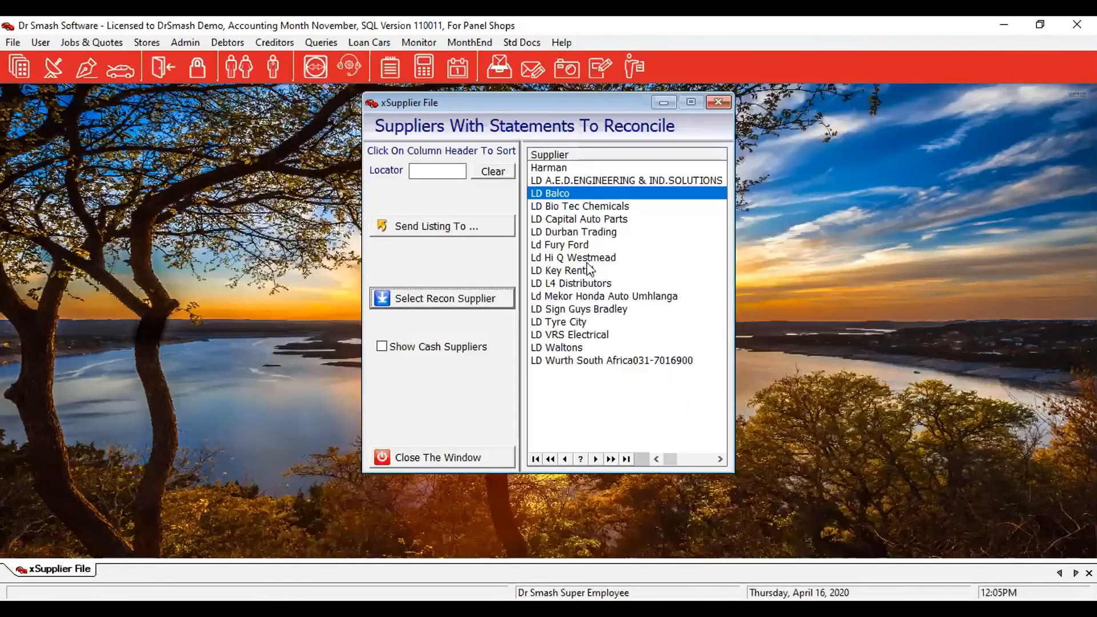
Review LD Capital Auto Parts' 31/10/19 statement reconciliation and close and save it.
{"action": "left_click", "coordinate": [588, 220]}
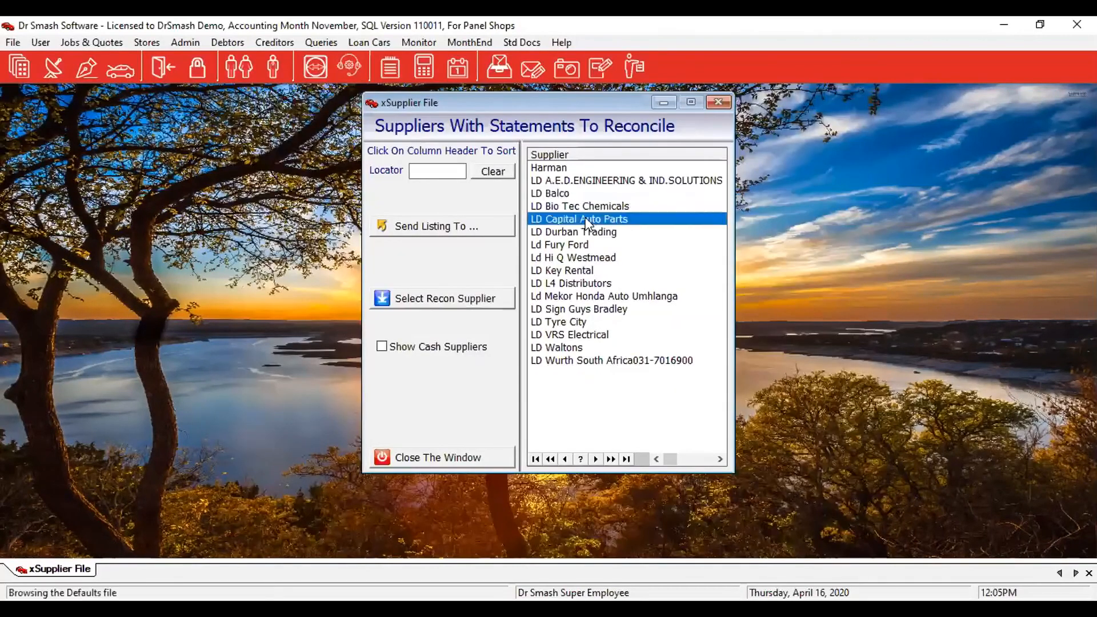
{"action": "left_click", "coordinate": [470, 299]}
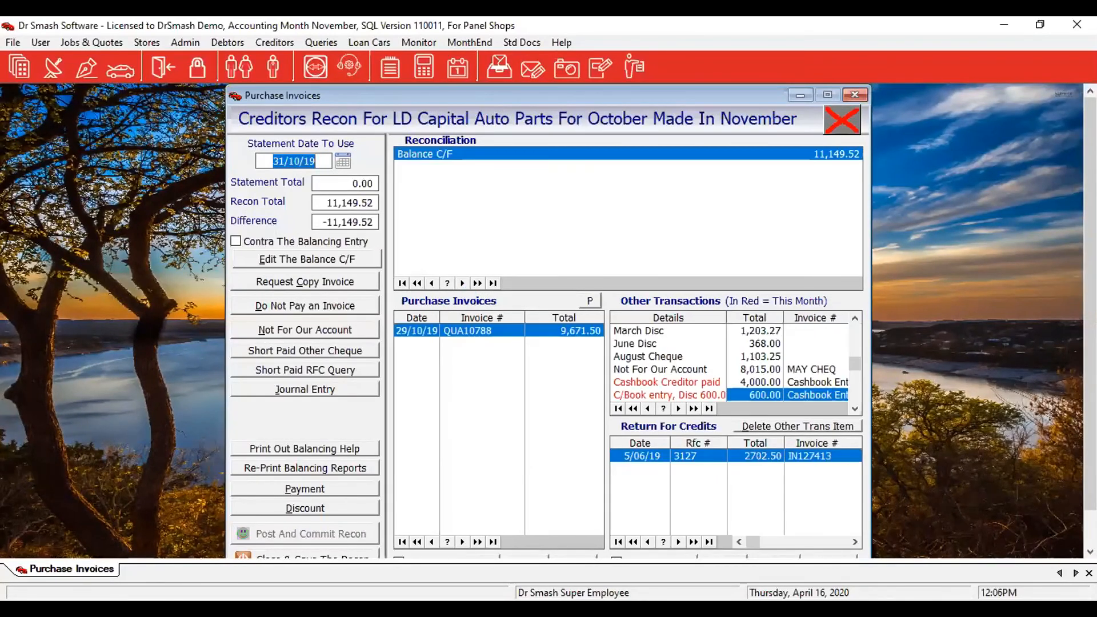
{"action": "left_click", "coordinate": [306, 259]}
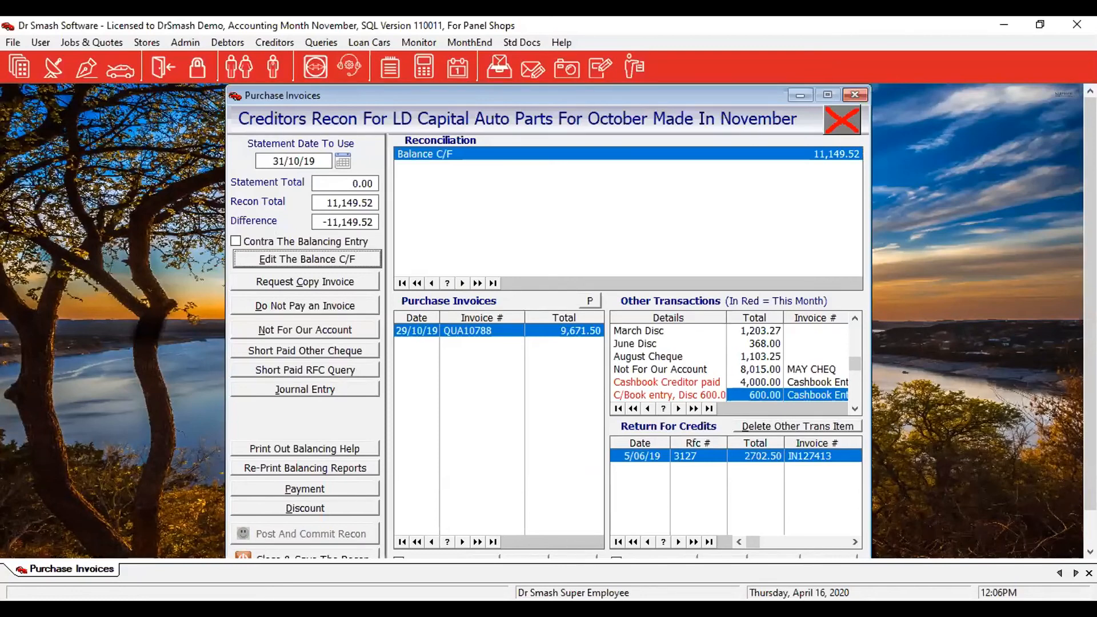
{"action": "scroll", "coordinate": [933, 517], "scroll_direction": "down", "scroll_amount": 1}
{"action": "left_click", "coordinate": [350, 521]}
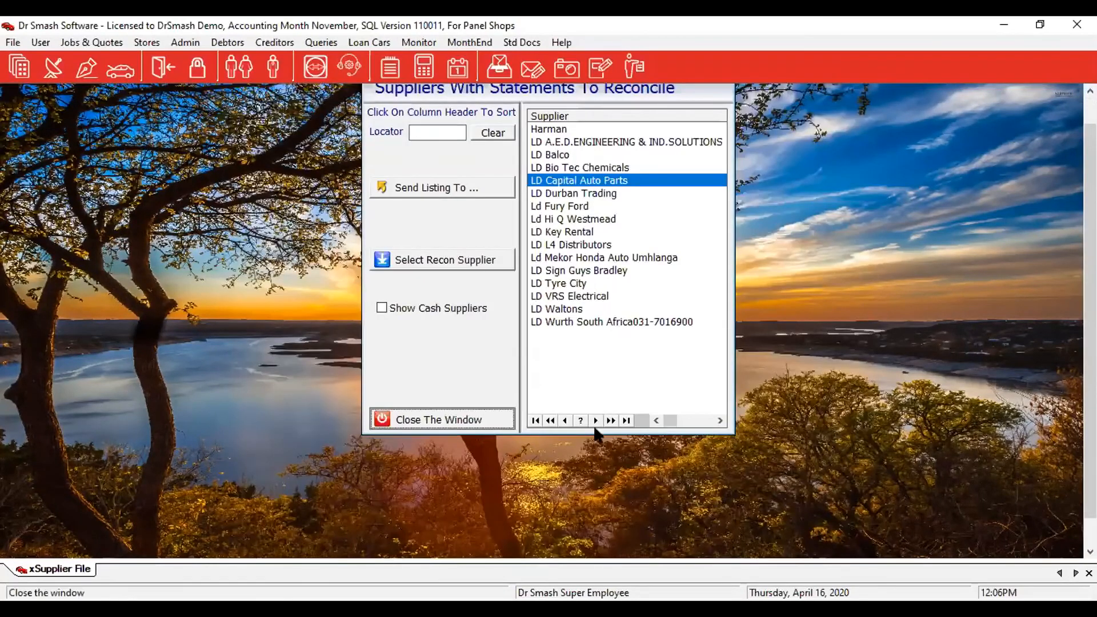
Close the suppliers-to-reconcile list and open the Export To Financials batch listing.
{"action": "left_click", "coordinate": [446, 406]}
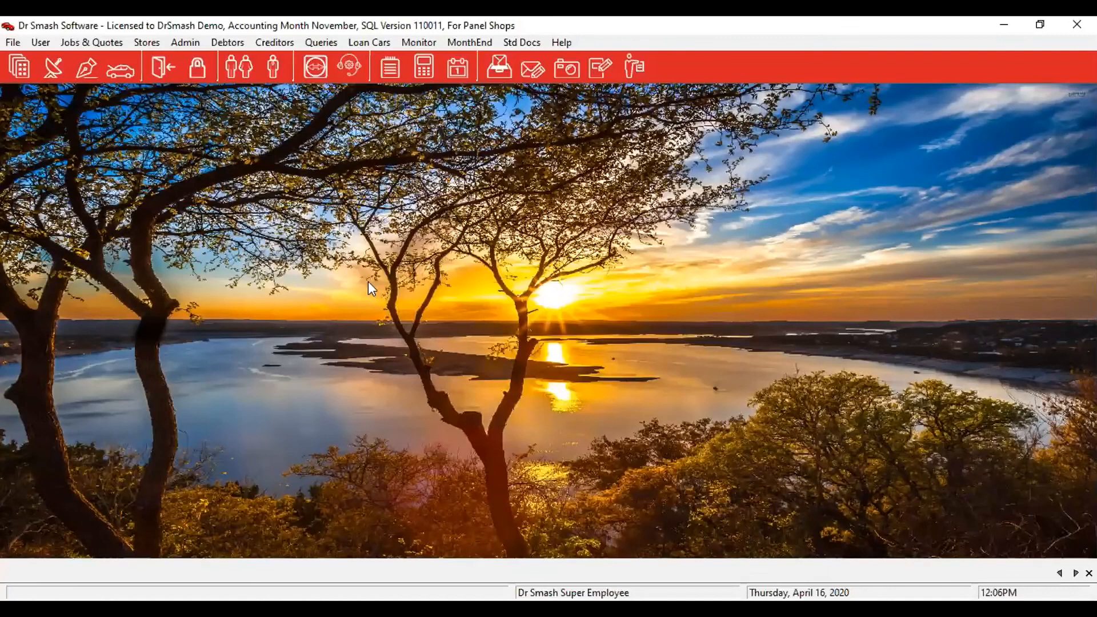
{"action": "left_click", "coordinate": [180, 41]}
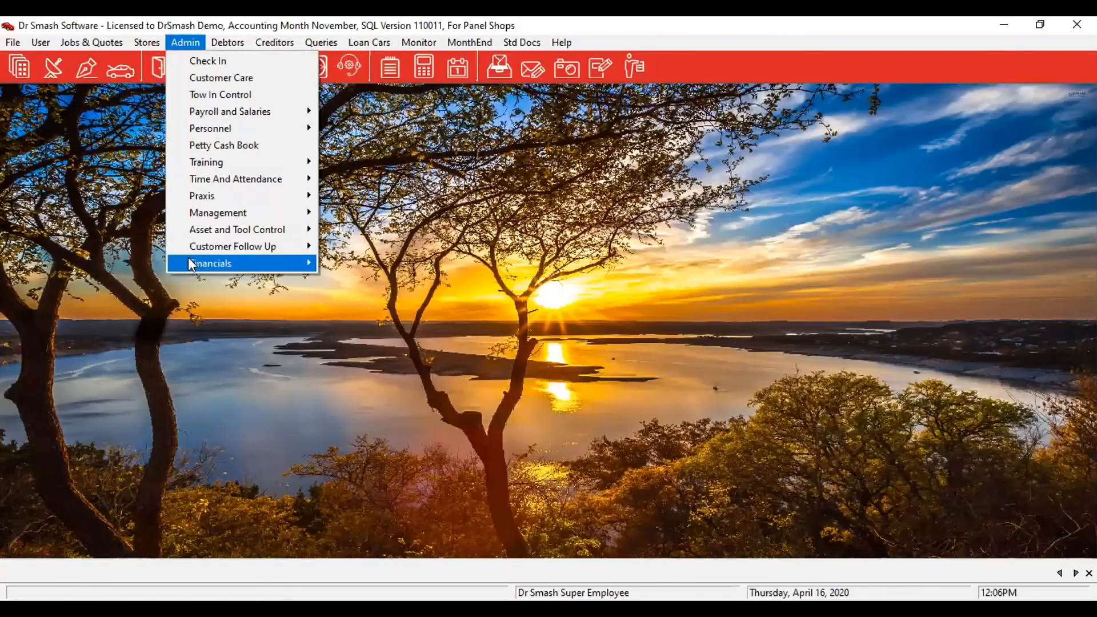
{"action": "mouse_move", "coordinate": [188, 261]}
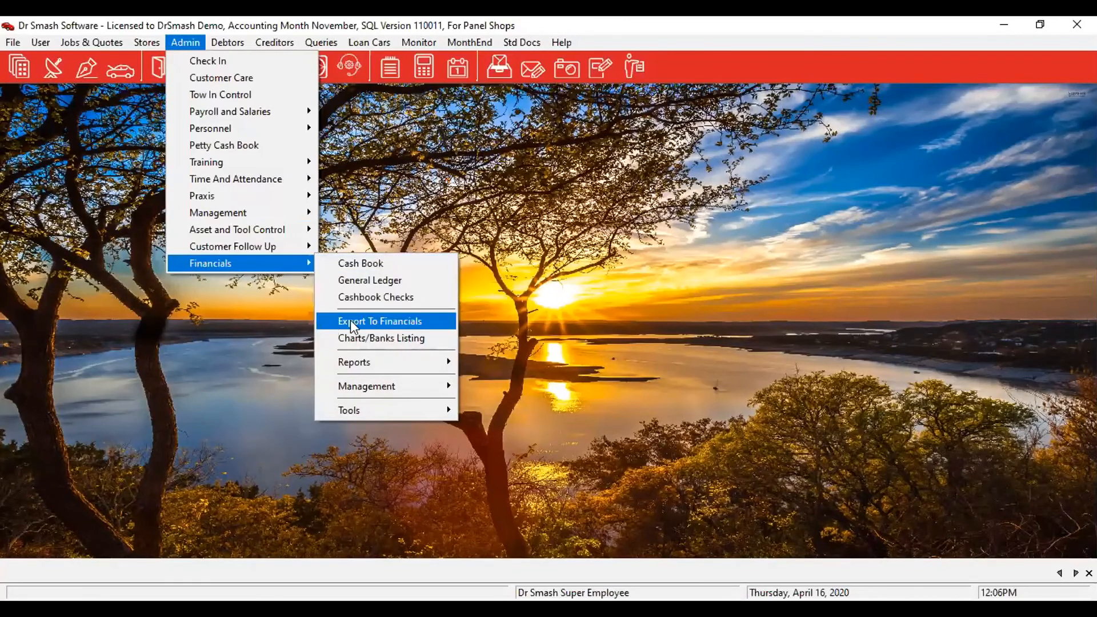
{"action": "left_click", "coordinate": [400, 322]}
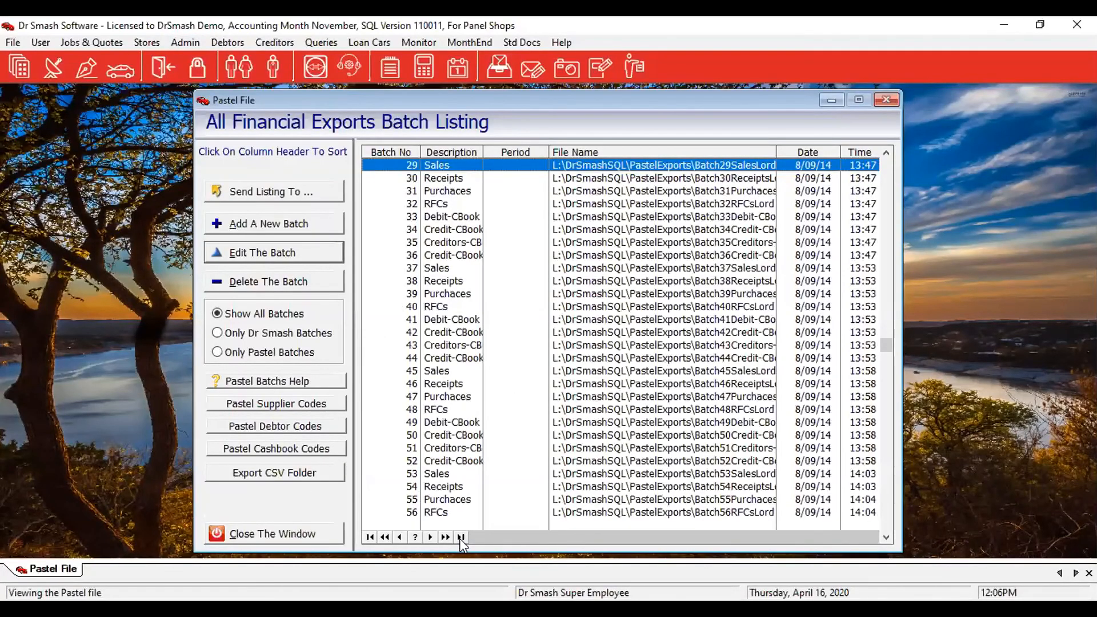
Add a new financial export batch from the batch listing.
{"action": "left_click", "coordinate": [256, 226]}
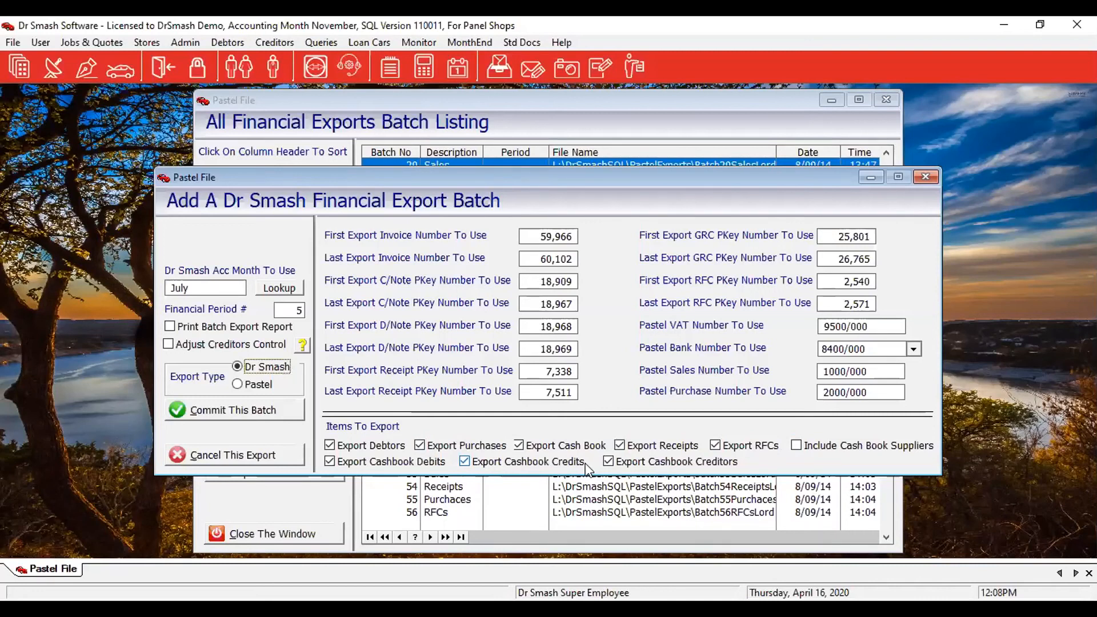
{"action": "left_click", "coordinate": [805, 444]}
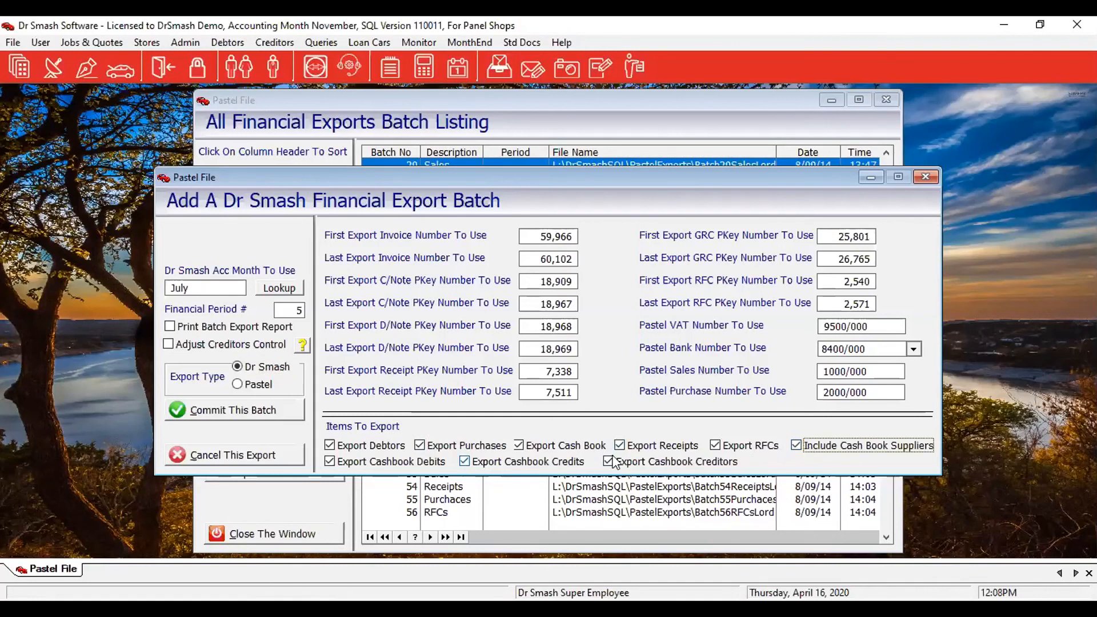
{"action": "left_click", "coordinate": [464, 461]}
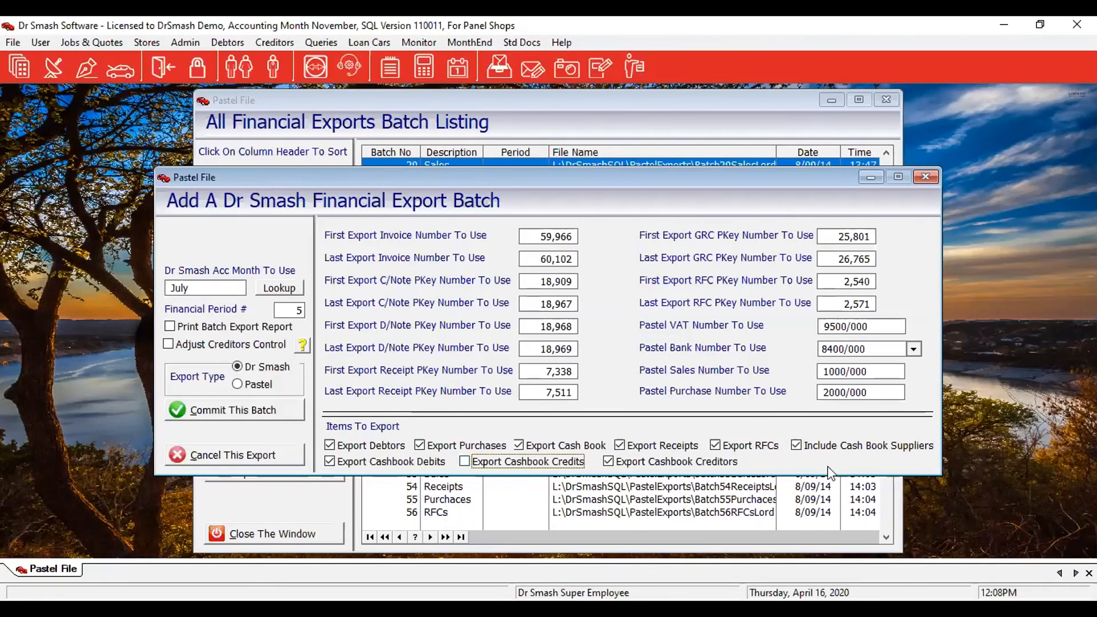
{"action": "left_click", "coordinate": [804, 444]}
{"action": "left_click", "coordinate": [511, 459]}
{"action": "left_click", "coordinate": [263, 411]}
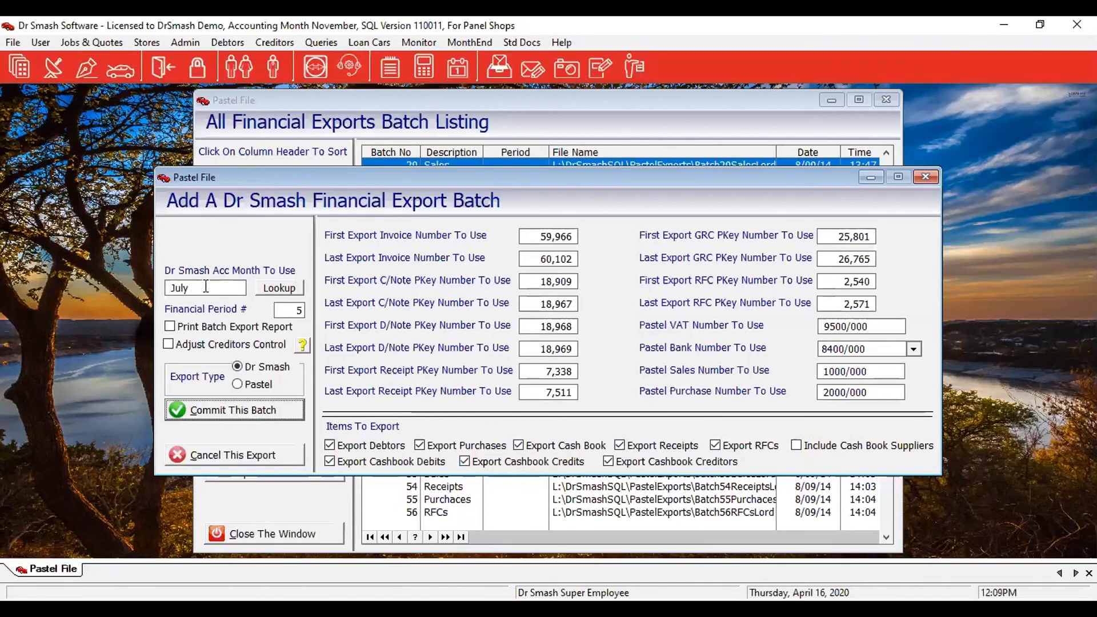
Set the export batch month to October 2019 and commit the batch.
{"action": "left_click", "coordinate": [285, 288]}
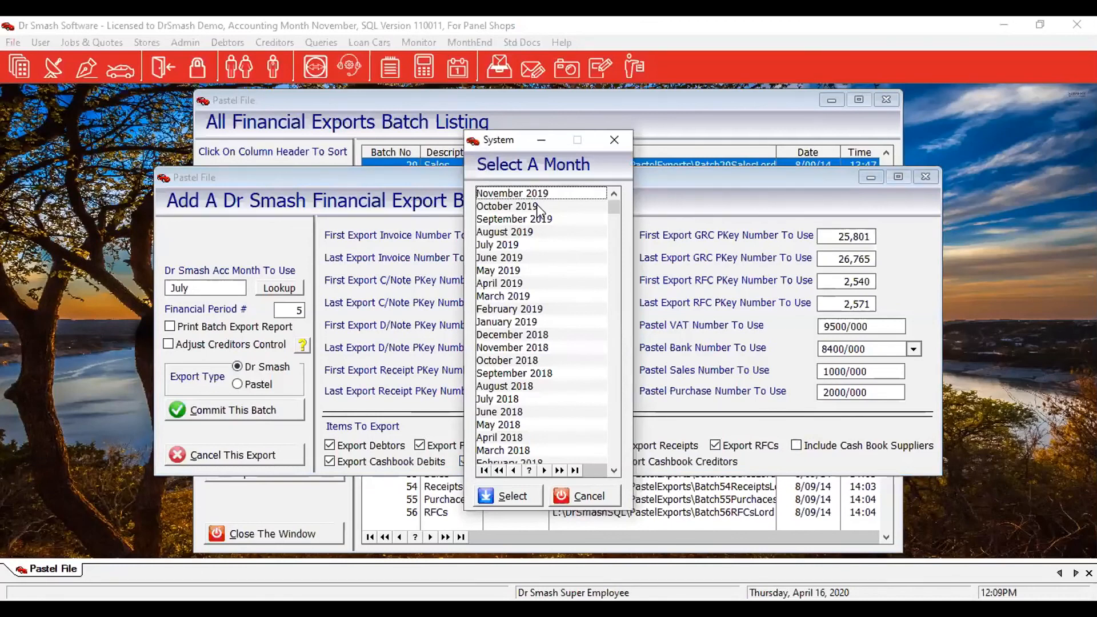
{"action": "left_click", "coordinate": [536, 206]}
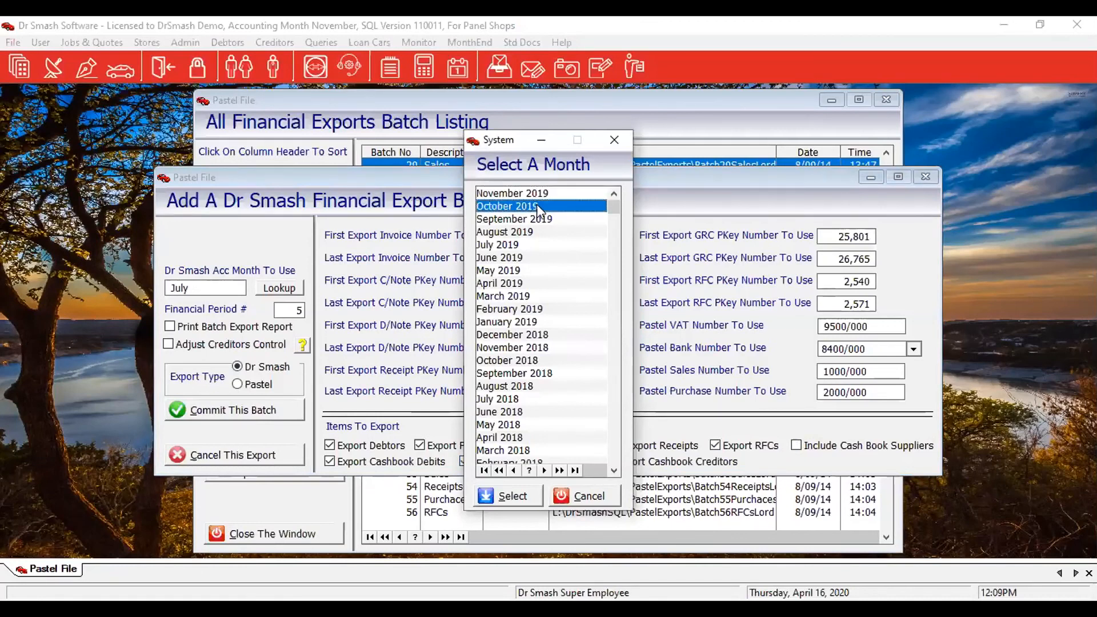
{"action": "left_click", "coordinate": [530, 497]}
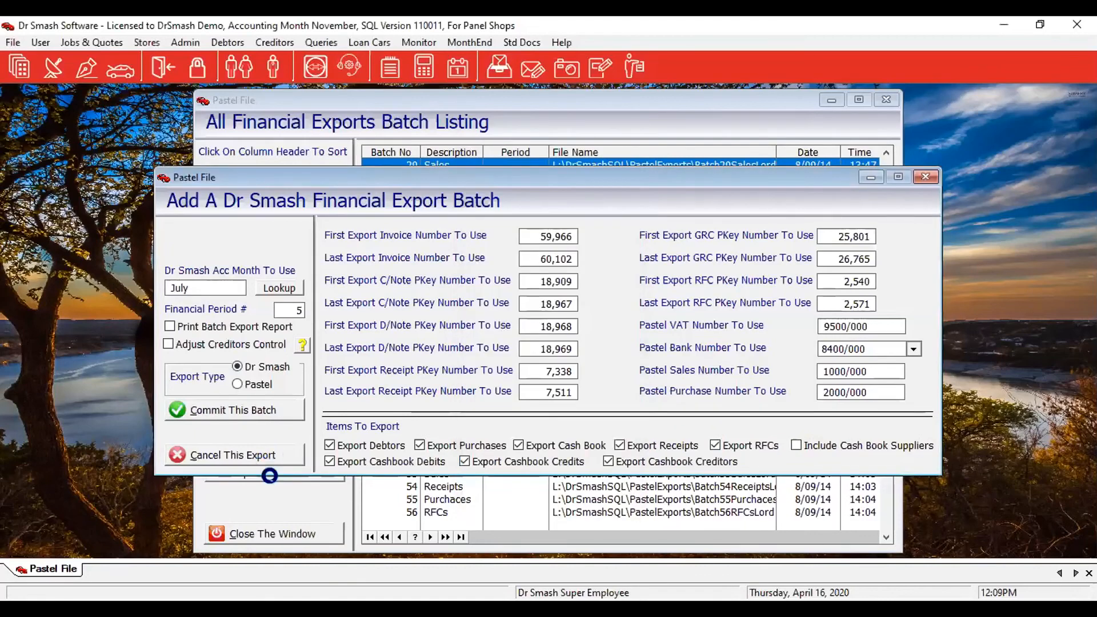
{"action": "left_click", "coordinate": [258, 413]}
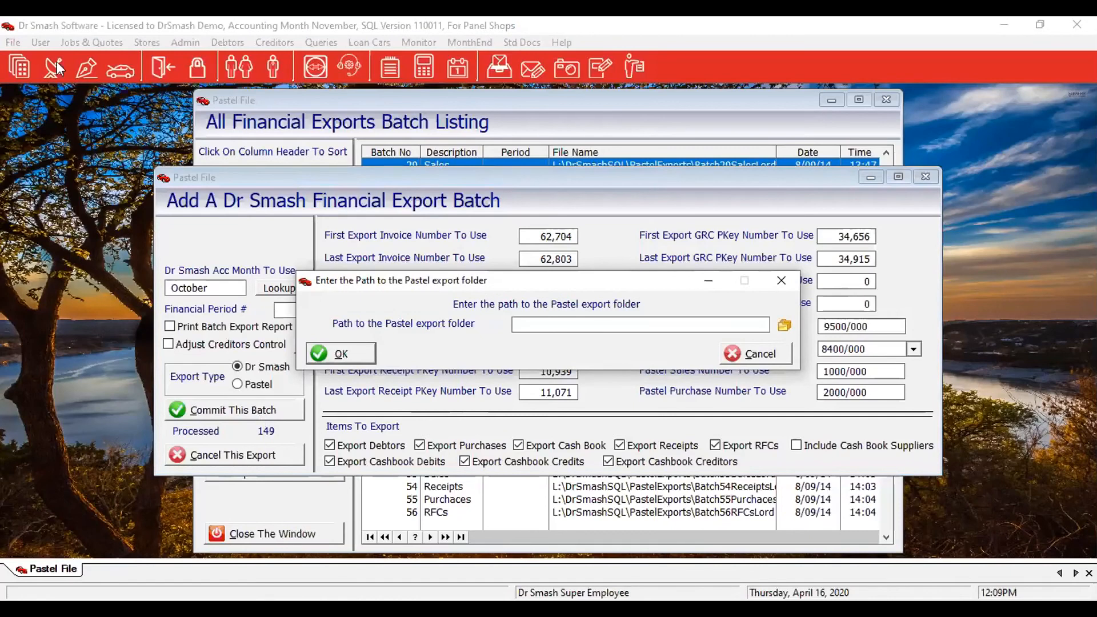
Skip the Pastel export folder path so the October batch processes its records.
{"action": "left_click", "coordinate": [745, 353]}
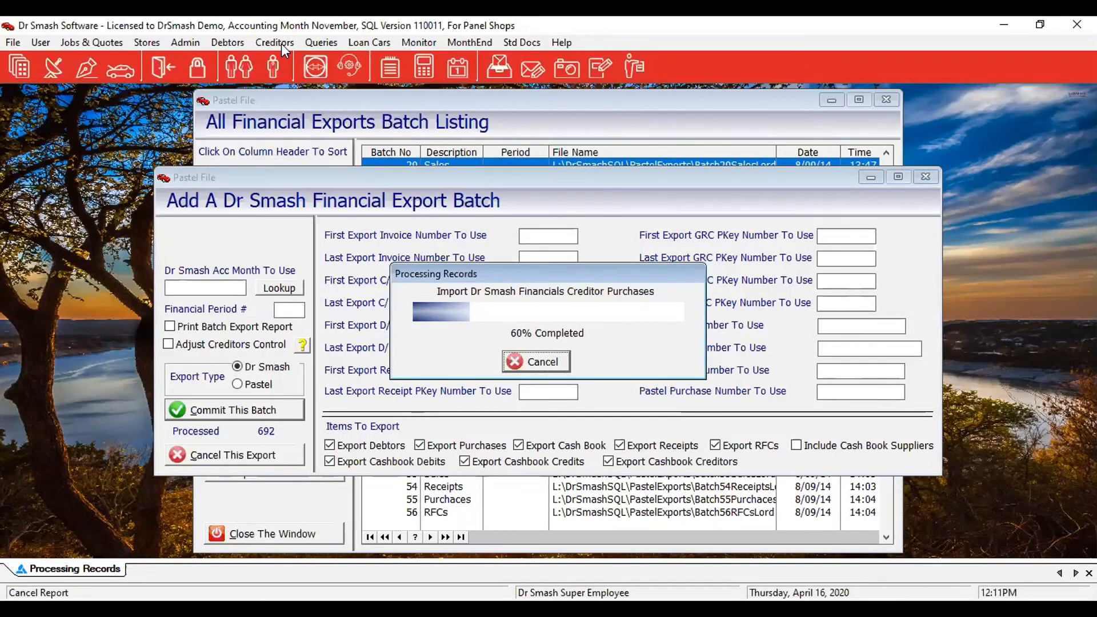
Calculate the VAT Period Return starting September 2019, covering 1/09/19–31/10/19.
{"action": "left_click", "coordinate": [185, 43]}
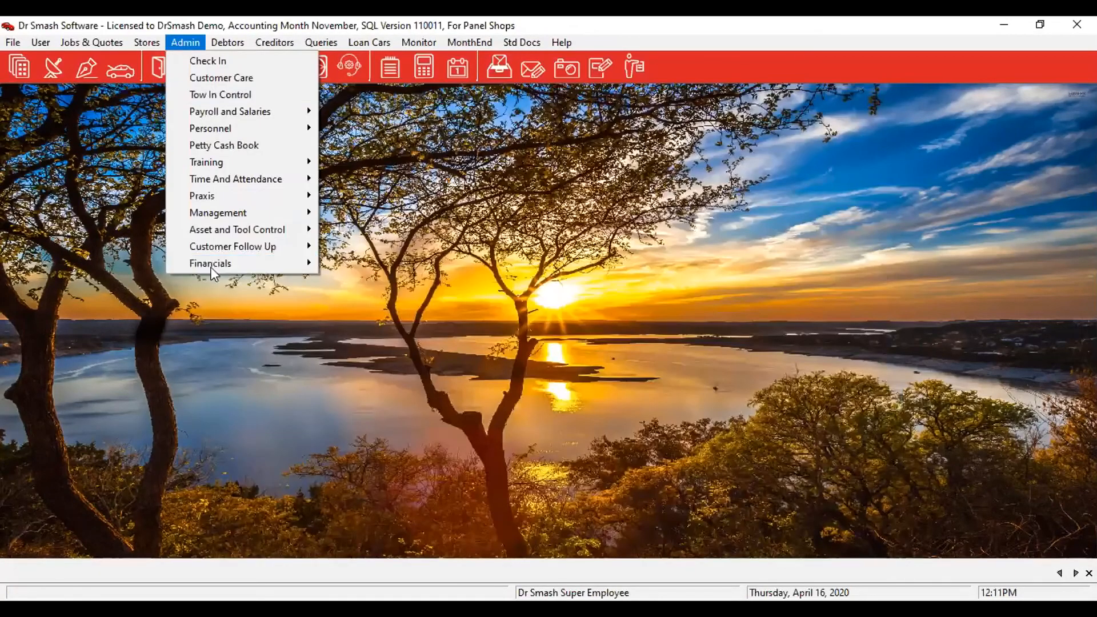
{"action": "mouse_move", "coordinate": [210, 265]}
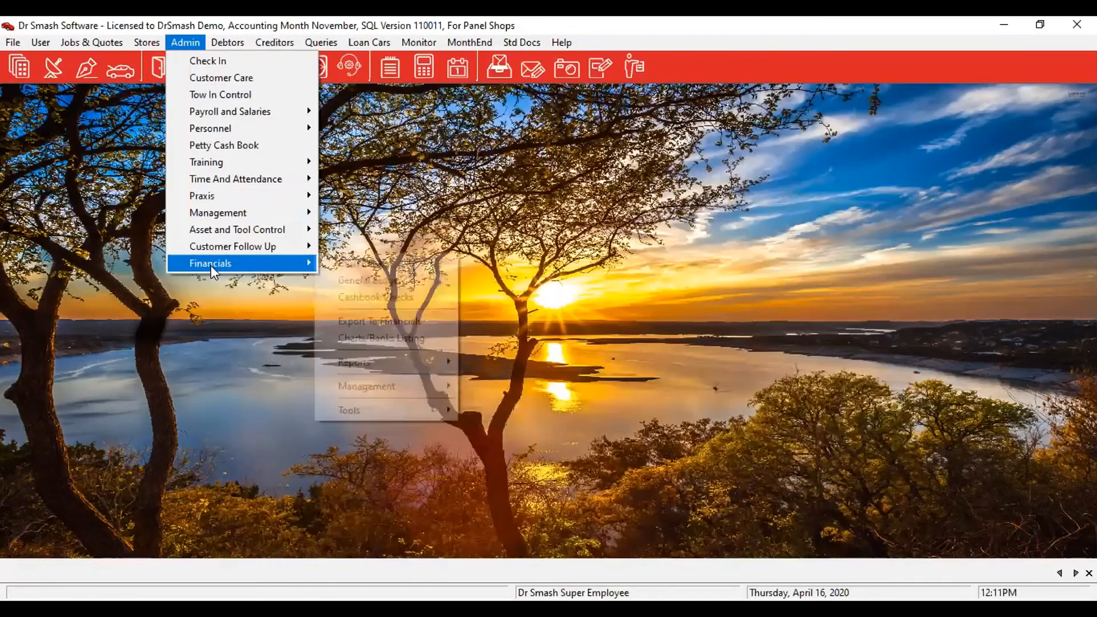
{"action": "mouse_move", "coordinate": [388, 366]}
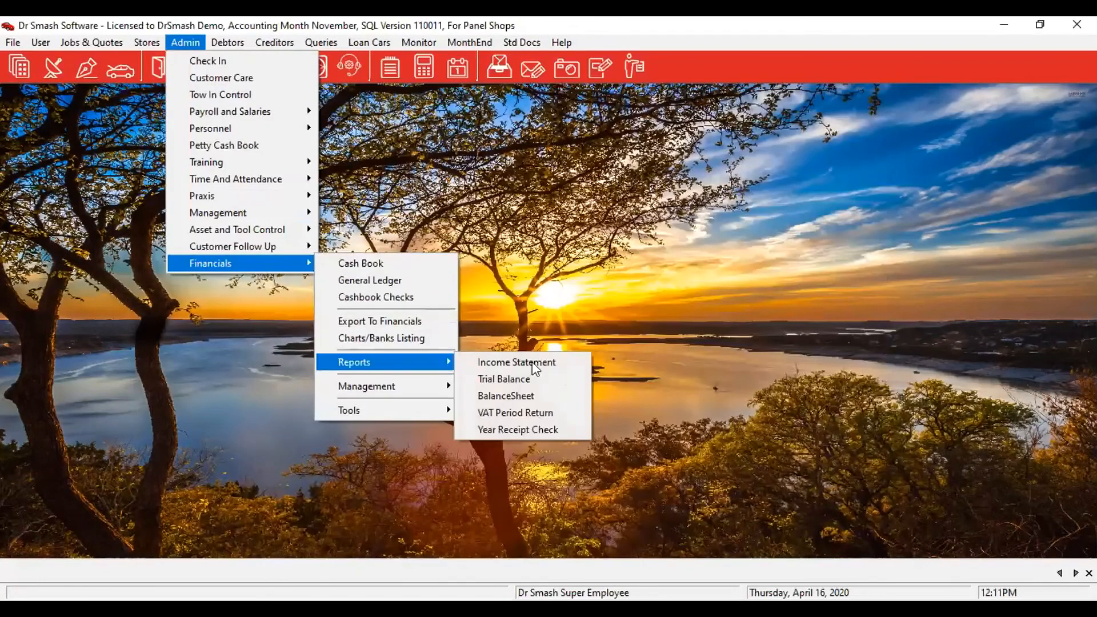
{"action": "left_click", "coordinate": [536, 413]}
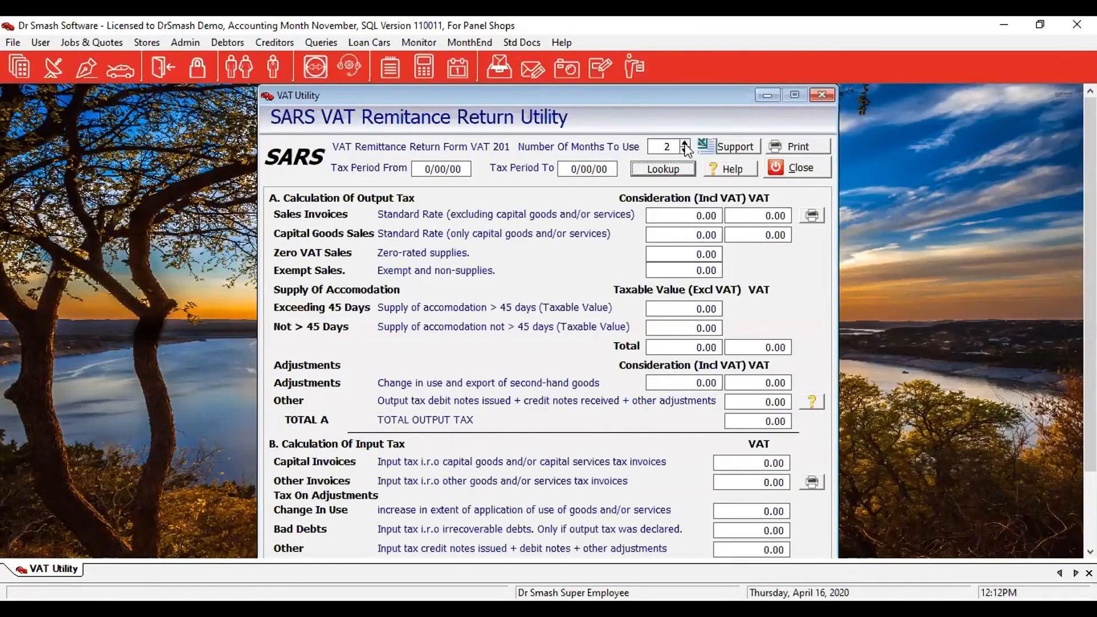
{"action": "left_click", "coordinate": [663, 169]}
{"action": "left_click", "coordinate": [532, 219]}
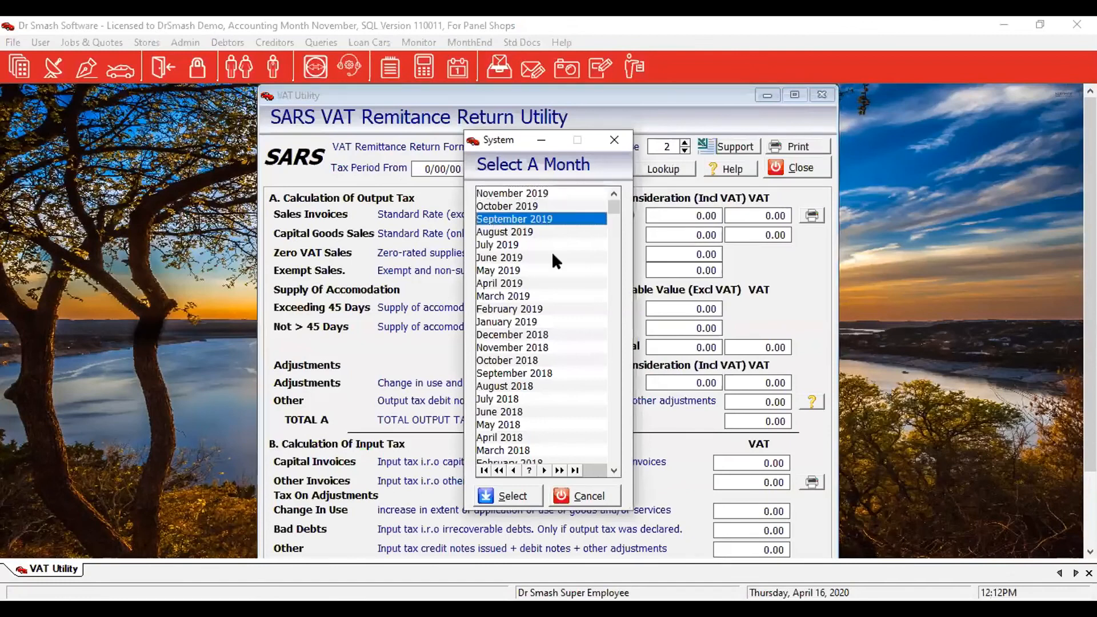
{"action": "left_click", "coordinate": [517, 502]}
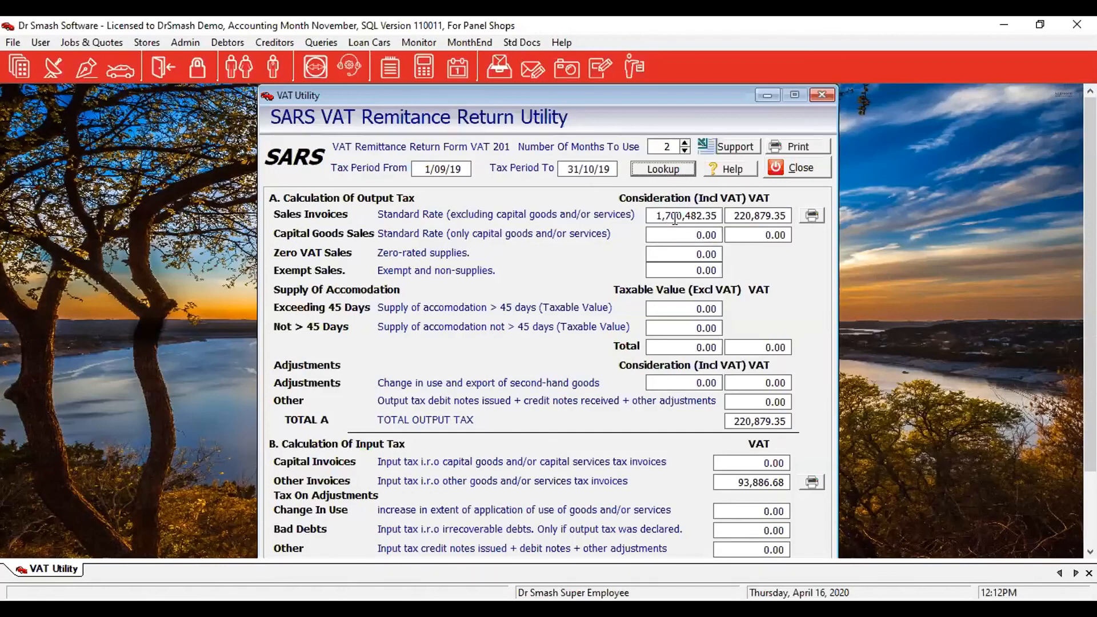
Cancel the standard-rate sales printout and open the supporting VAT workings in Excel.
{"action": "left_click", "coordinate": [812, 216]}
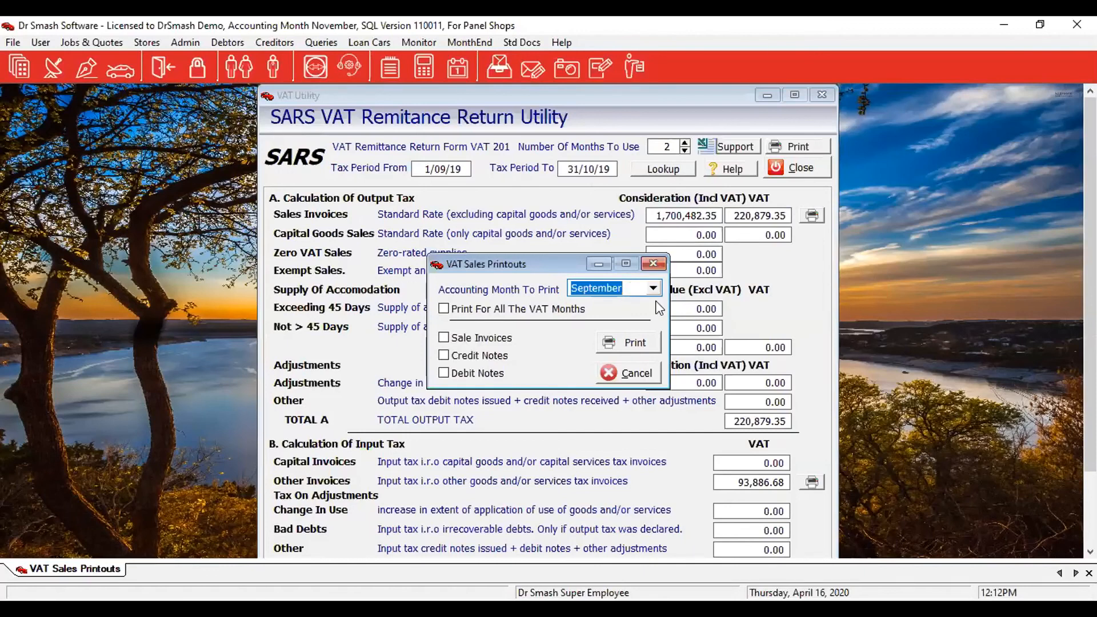
{"action": "left_click", "coordinate": [625, 373]}
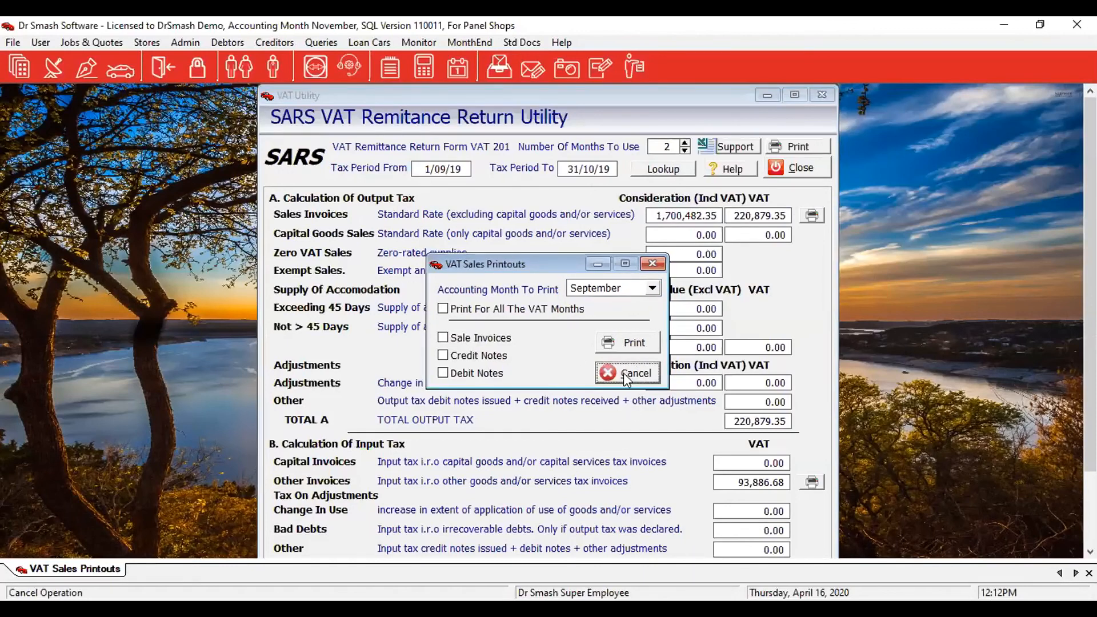
{"action": "left_click", "coordinate": [733, 148]}
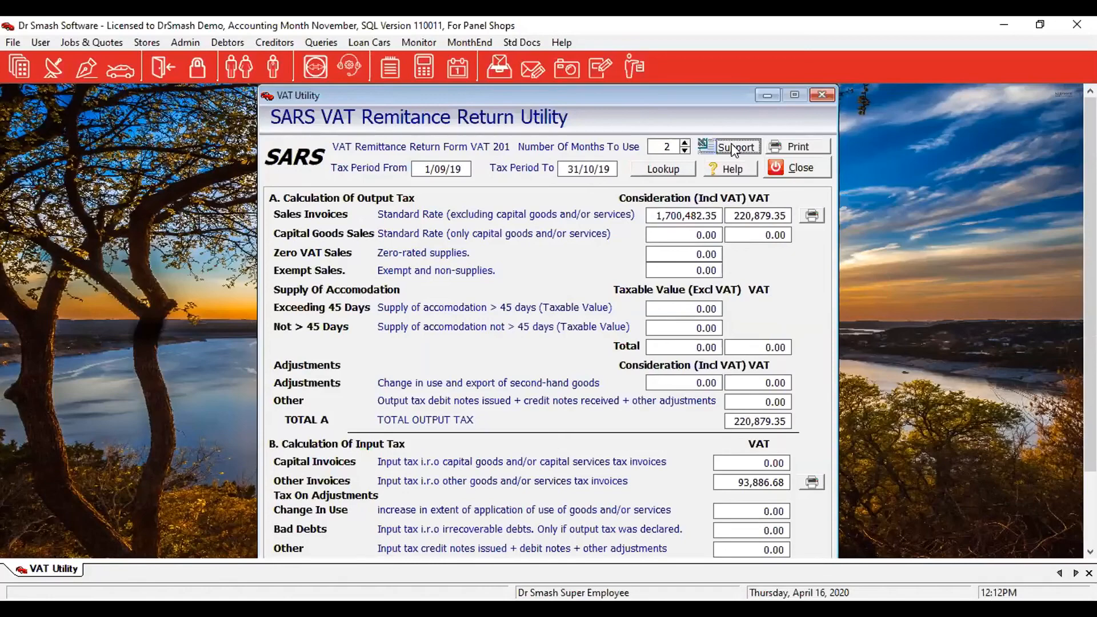